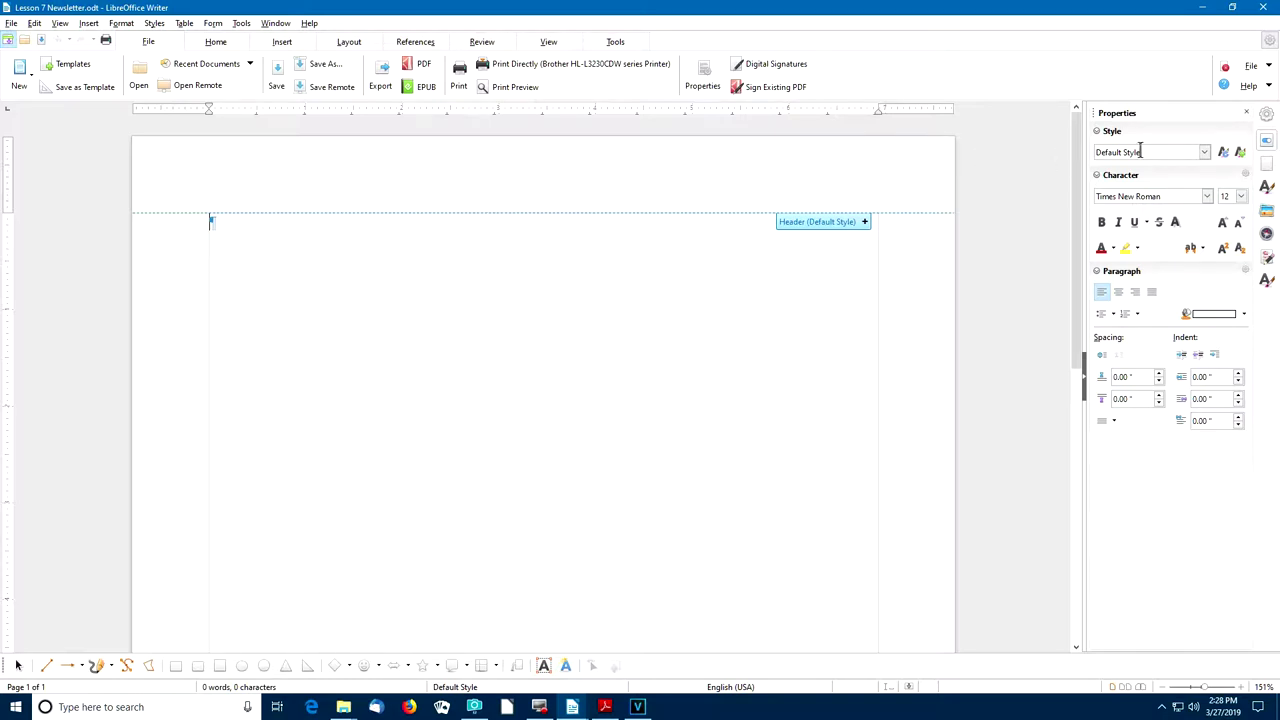
# Start loading styles from another document, including frame, page and numbering styles besides text, with overwriting of existing styles enabled.
pyautogui.click(1265, 188)
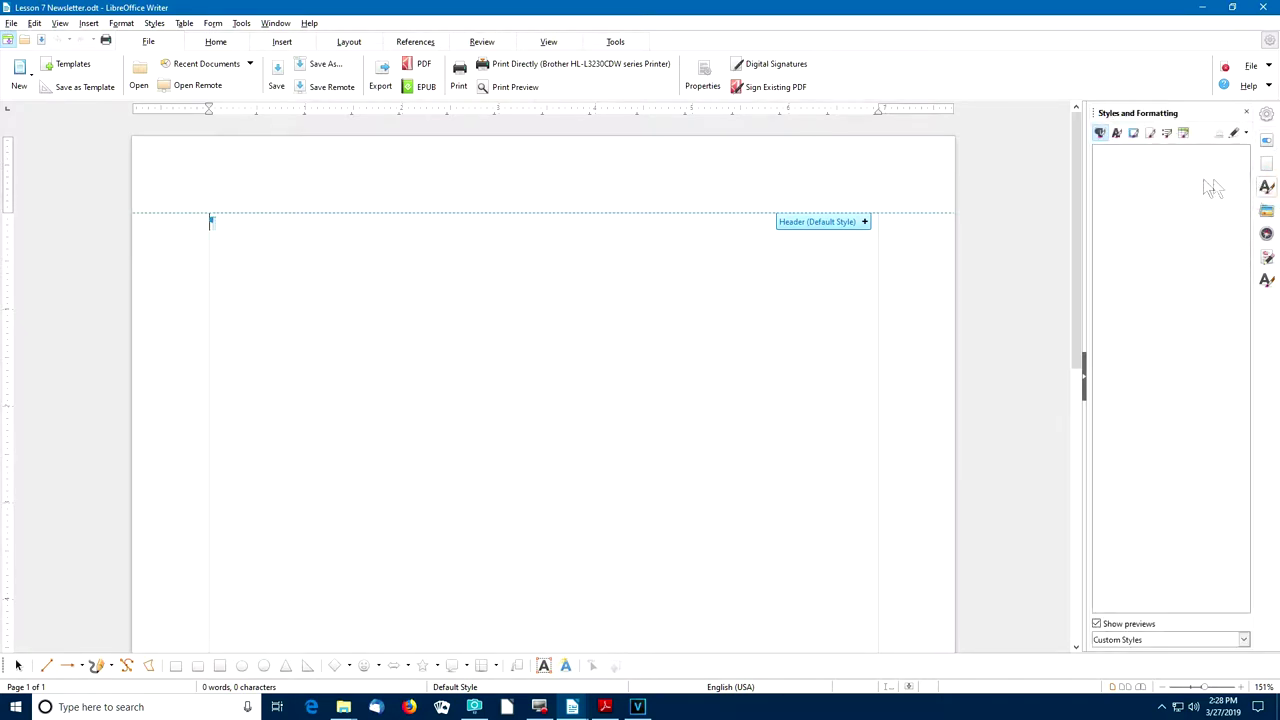
pyautogui.click(1236, 134)
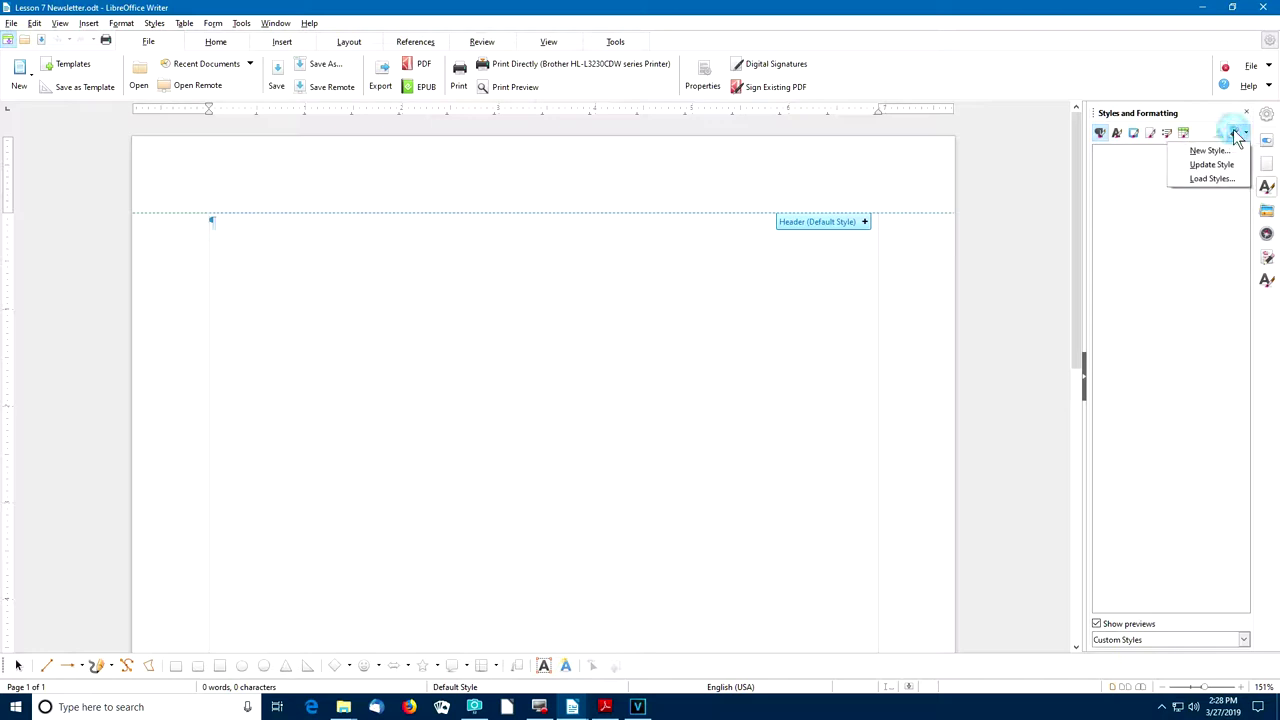
pyautogui.click(1212, 179)
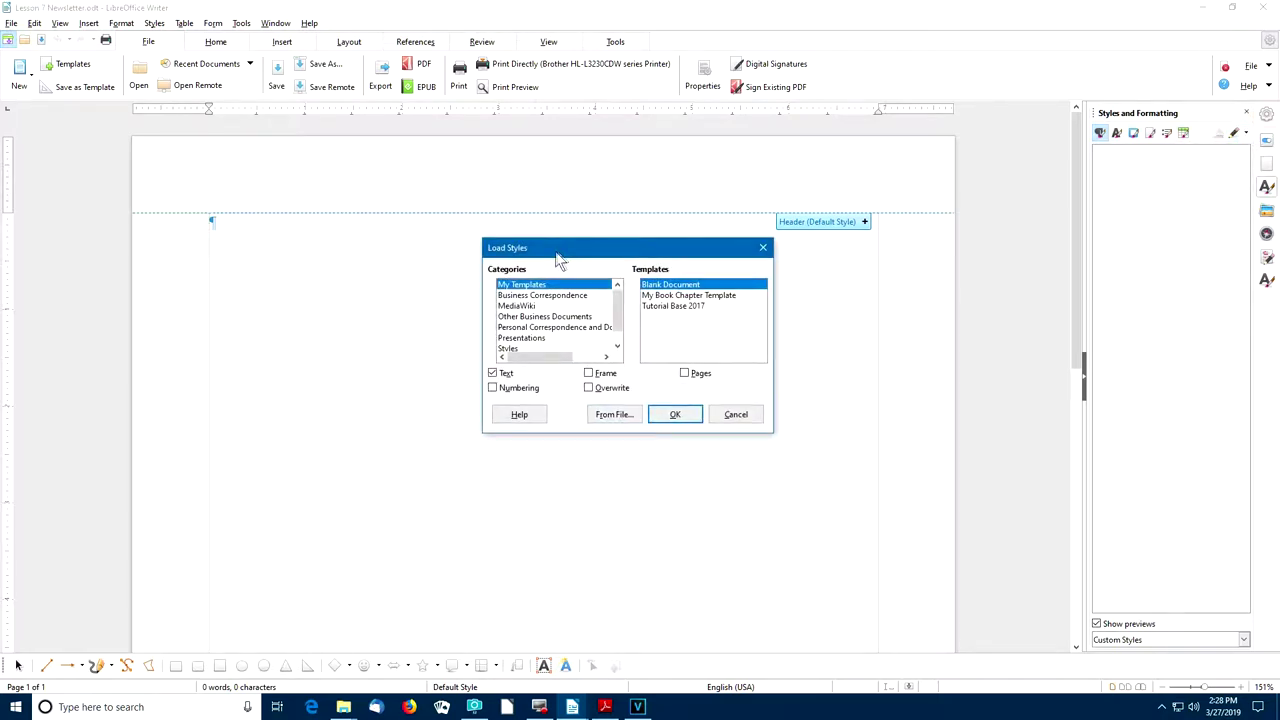
pyautogui.click(589, 373)
pyautogui.click(686, 373)
pyautogui.click(494, 388)
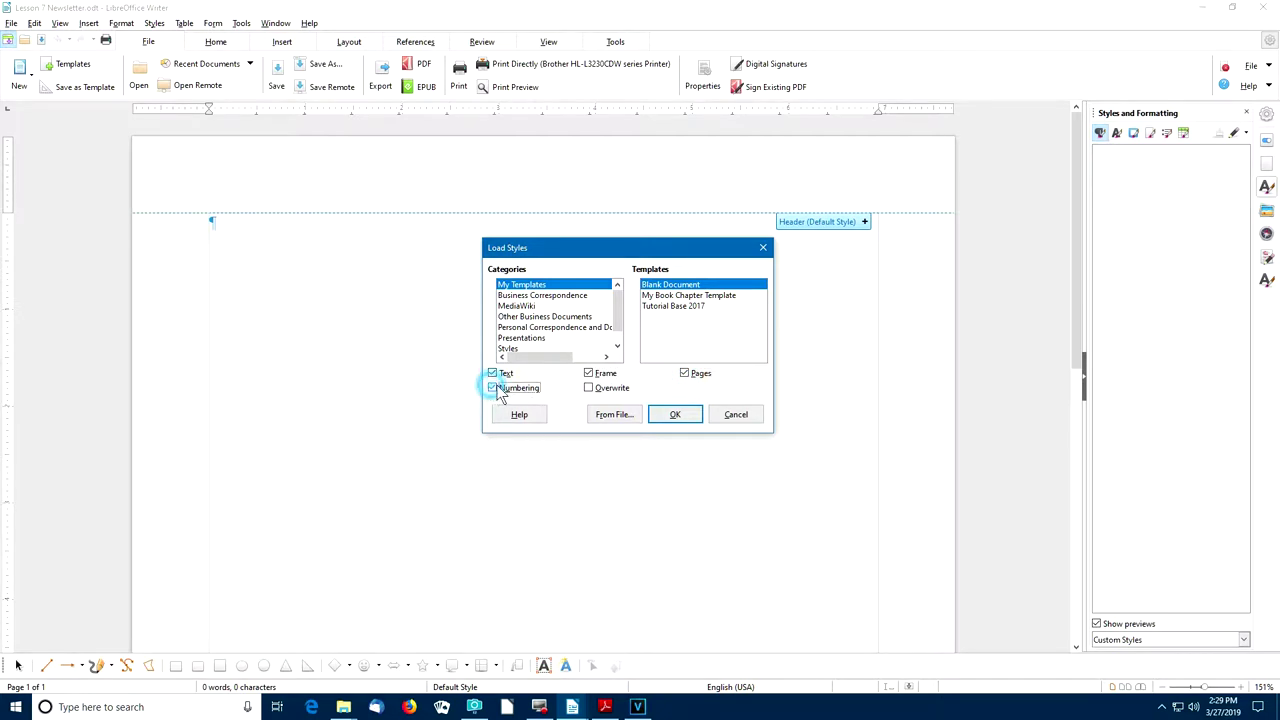
pyautogui.click(588, 388)
# Load the styles from the file My Lesson 4 Document.odt in the Practice Documents folder.
pyautogui.click(613, 416)
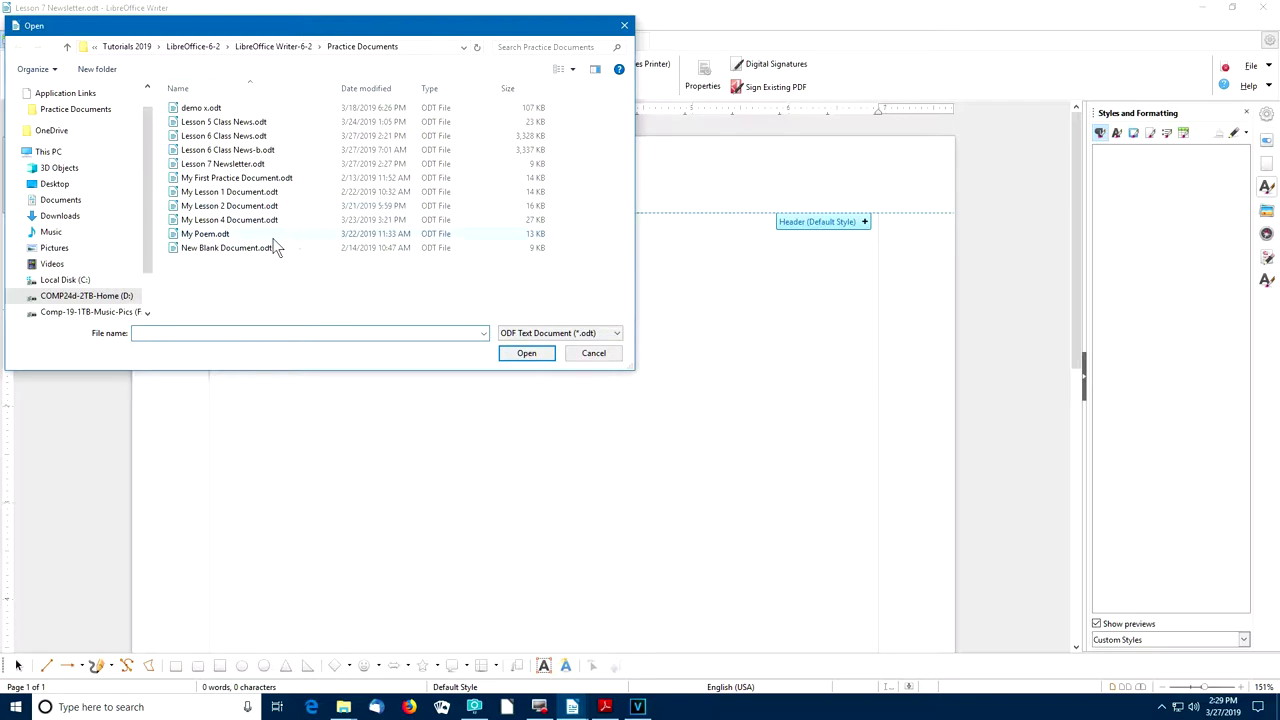
pyautogui.click(243, 220)
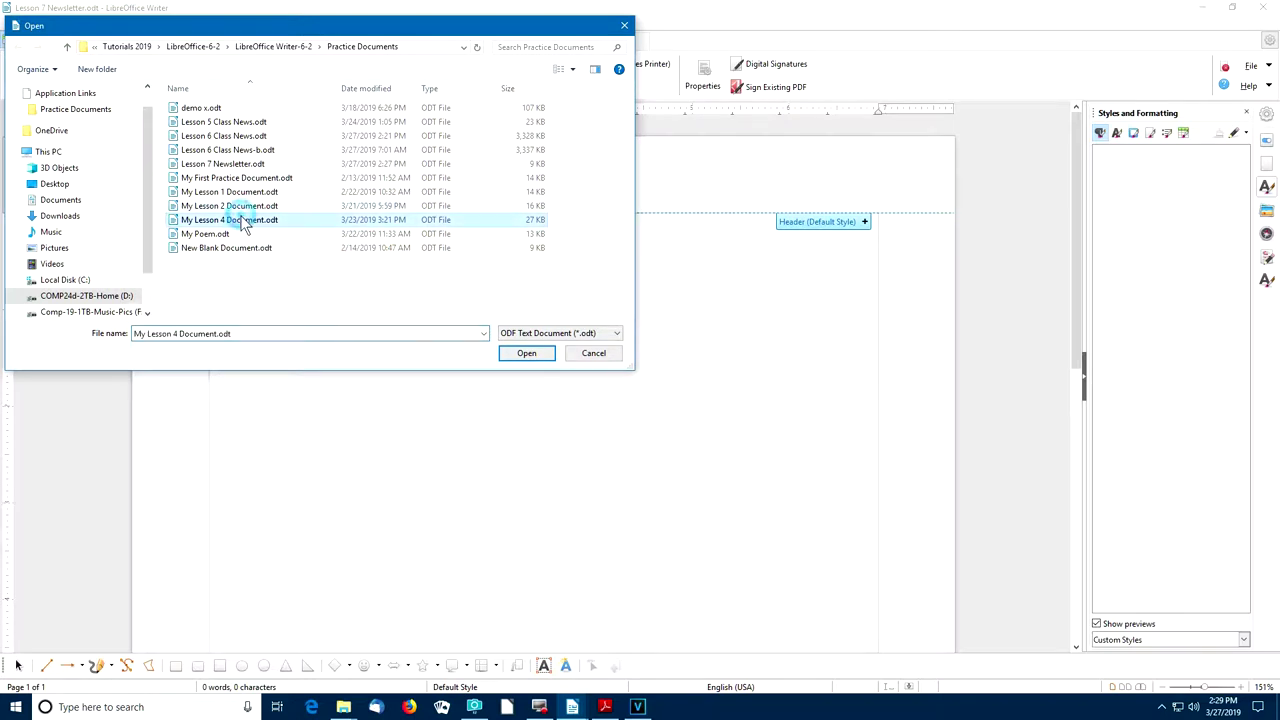
pyautogui.click(527, 355)
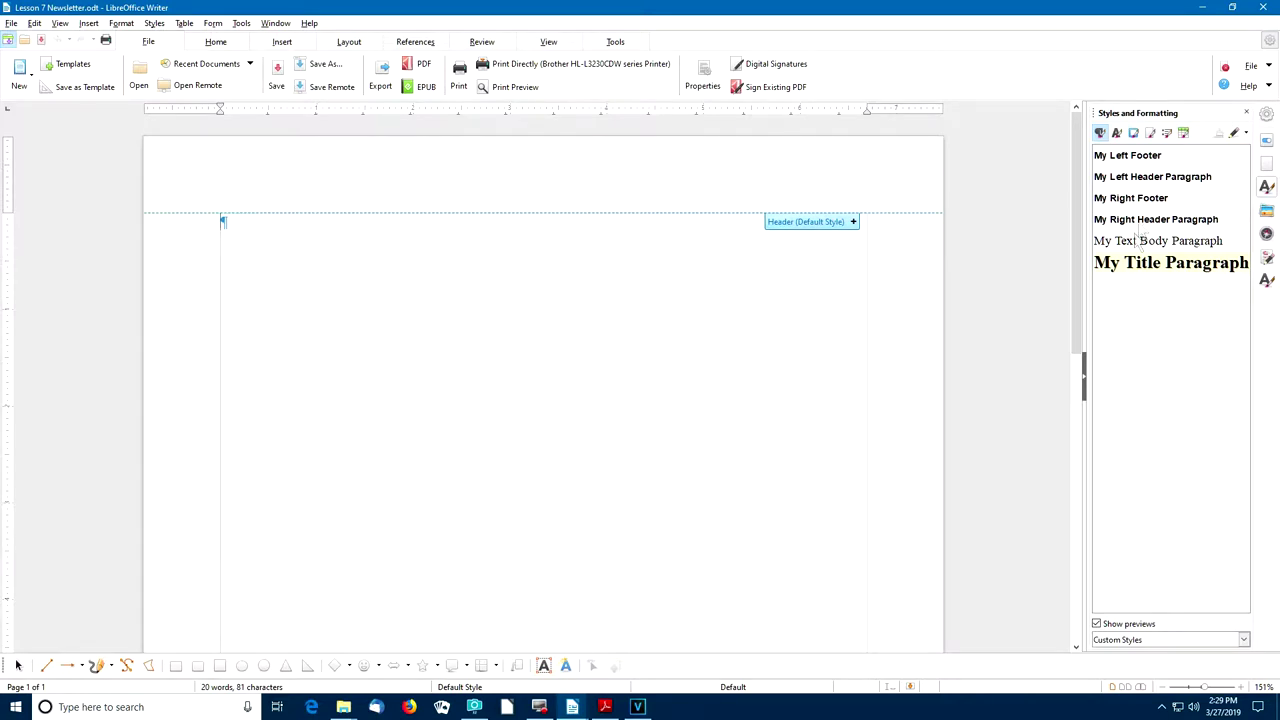
# Apply the custom page style My First Page to the document's page.
pyautogui.click(1151, 134)
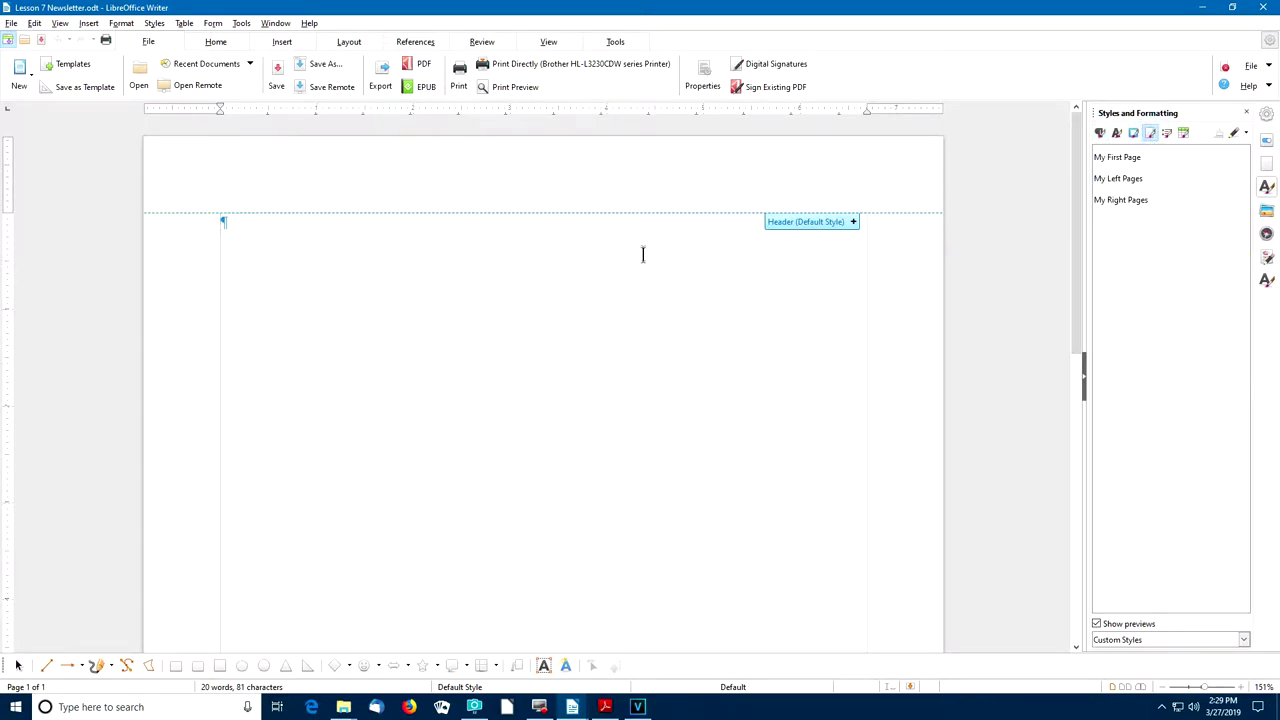
pyautogui.click(910, 688)
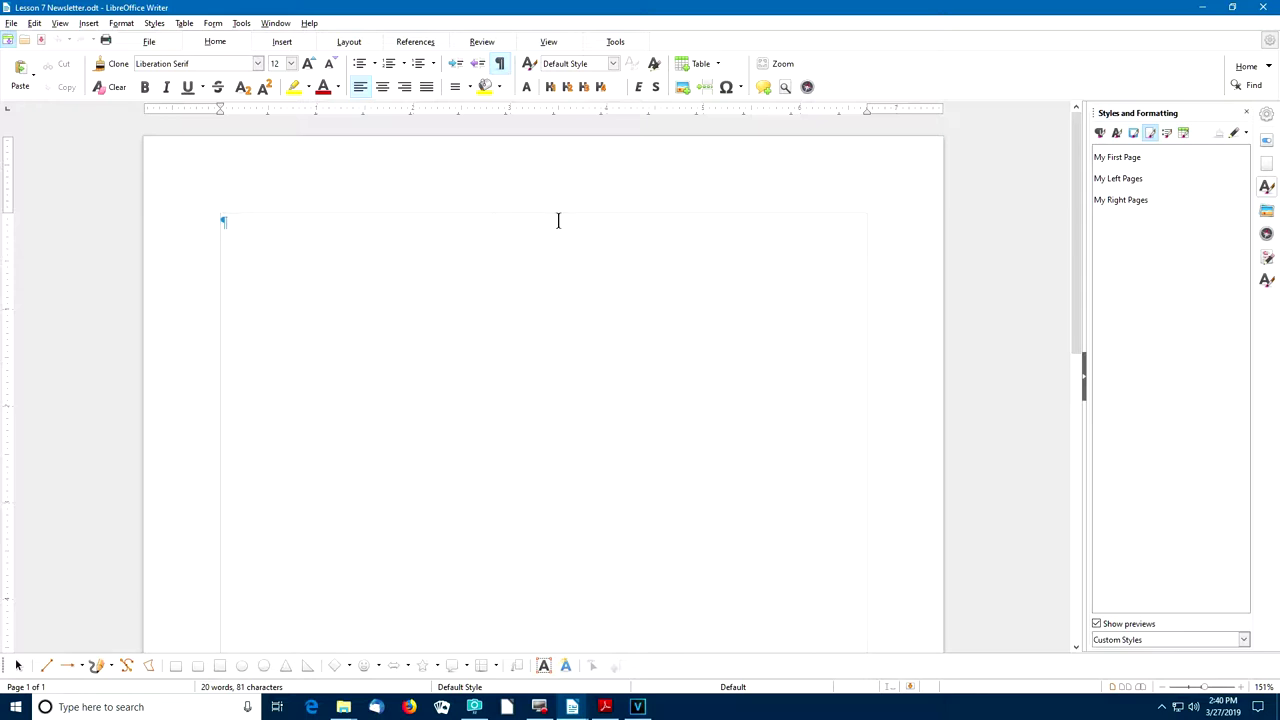
pyautogui.click(1268, 115)
pyautogui.click(1207, 161)
pyautogui.doubleClick(1117, 158)
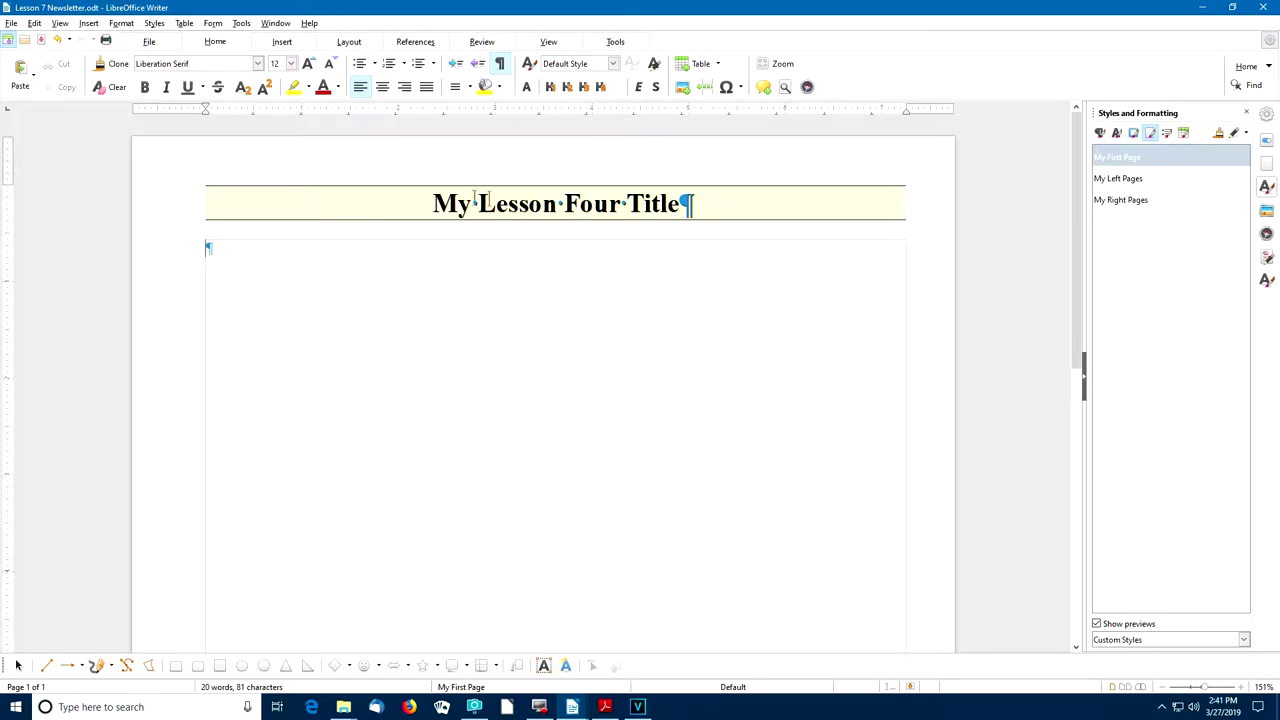
# Set the title in the document properties to "My LibreOffice Writer Newsletter".
pyautogui.click(11, 23)
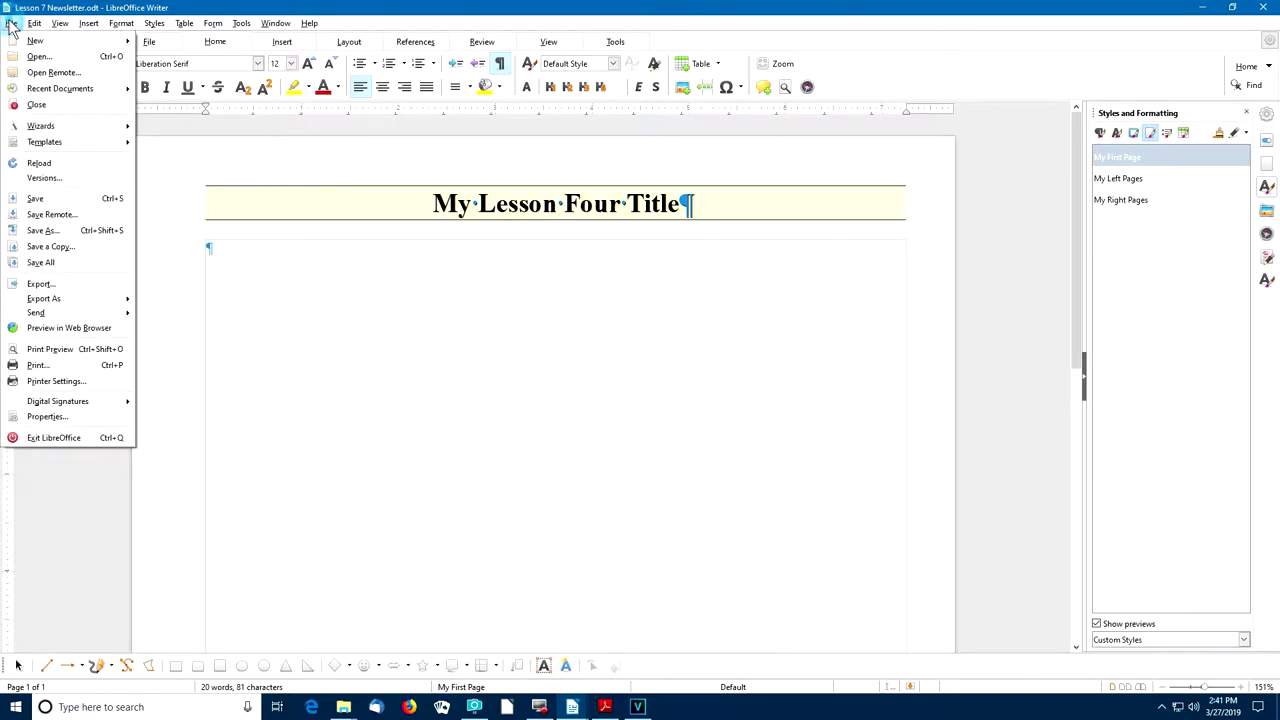
pyautogui.click(38, 416)
pyautogui.click(379, 231)
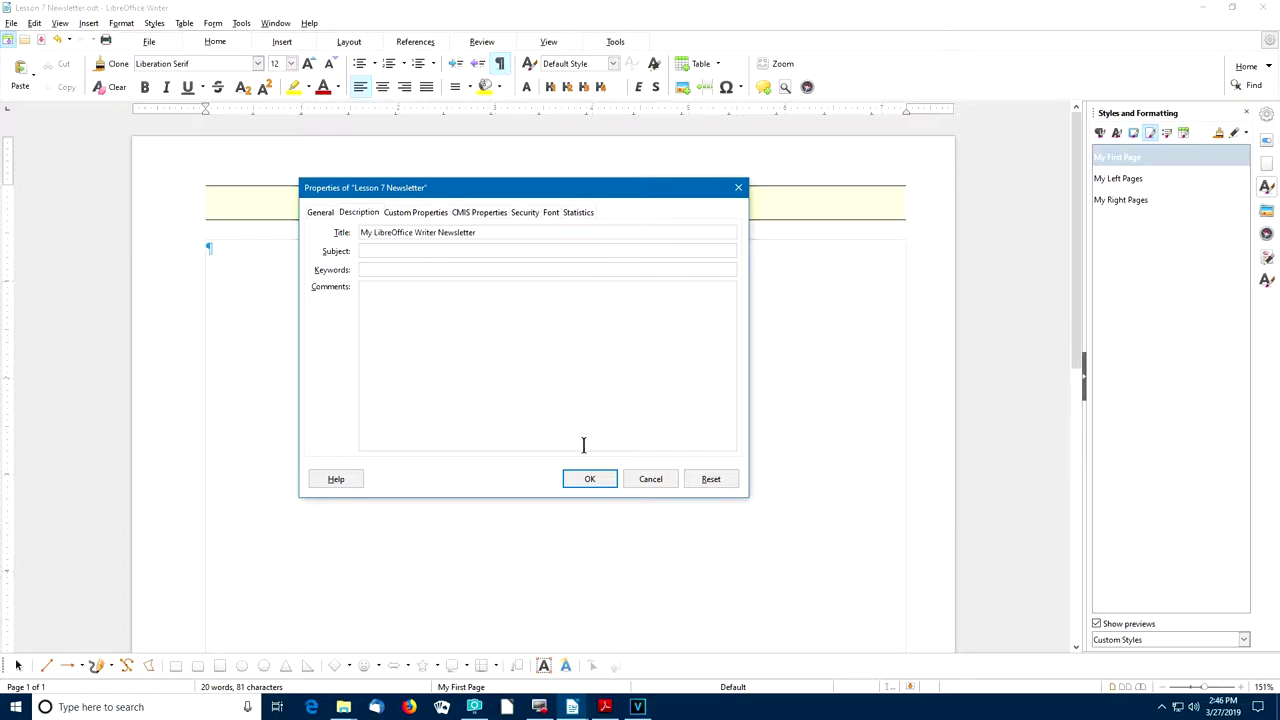
pyautogui.click(597, 484)
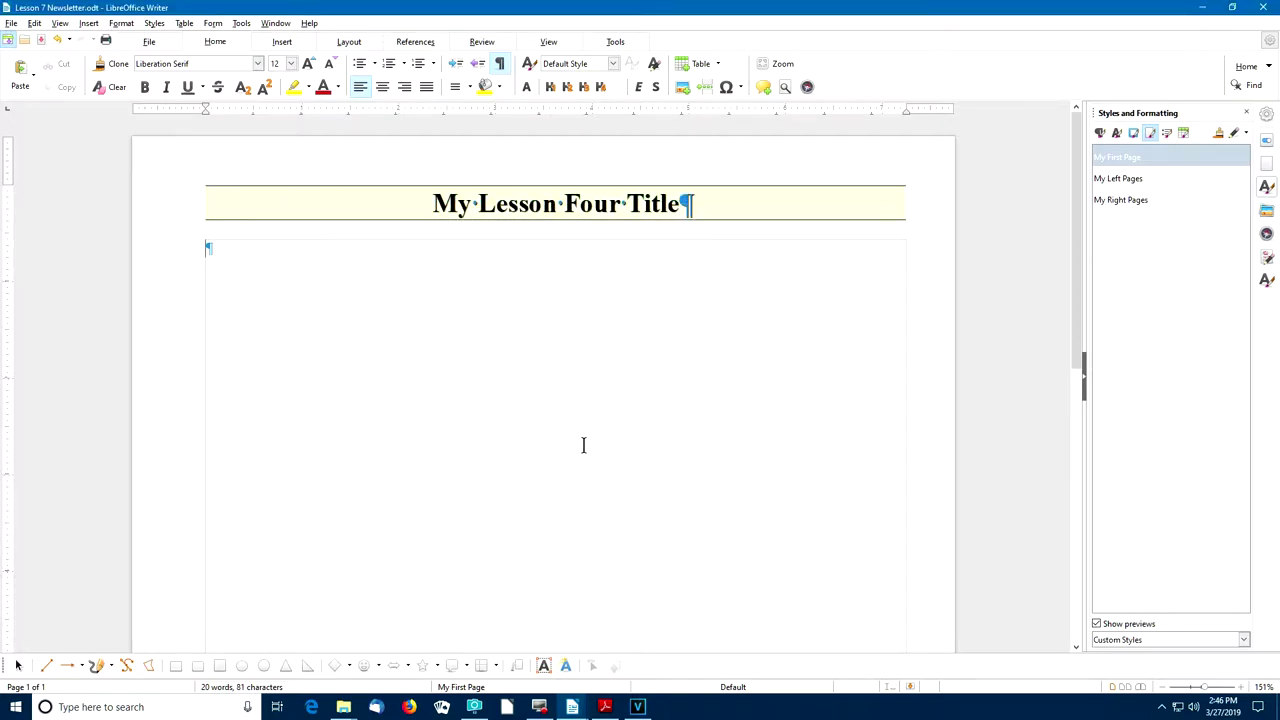
# Replace the "My Lesson Four Title" text in the page header with the document's Title field.
pyautogui.tripleClick(524, 200)
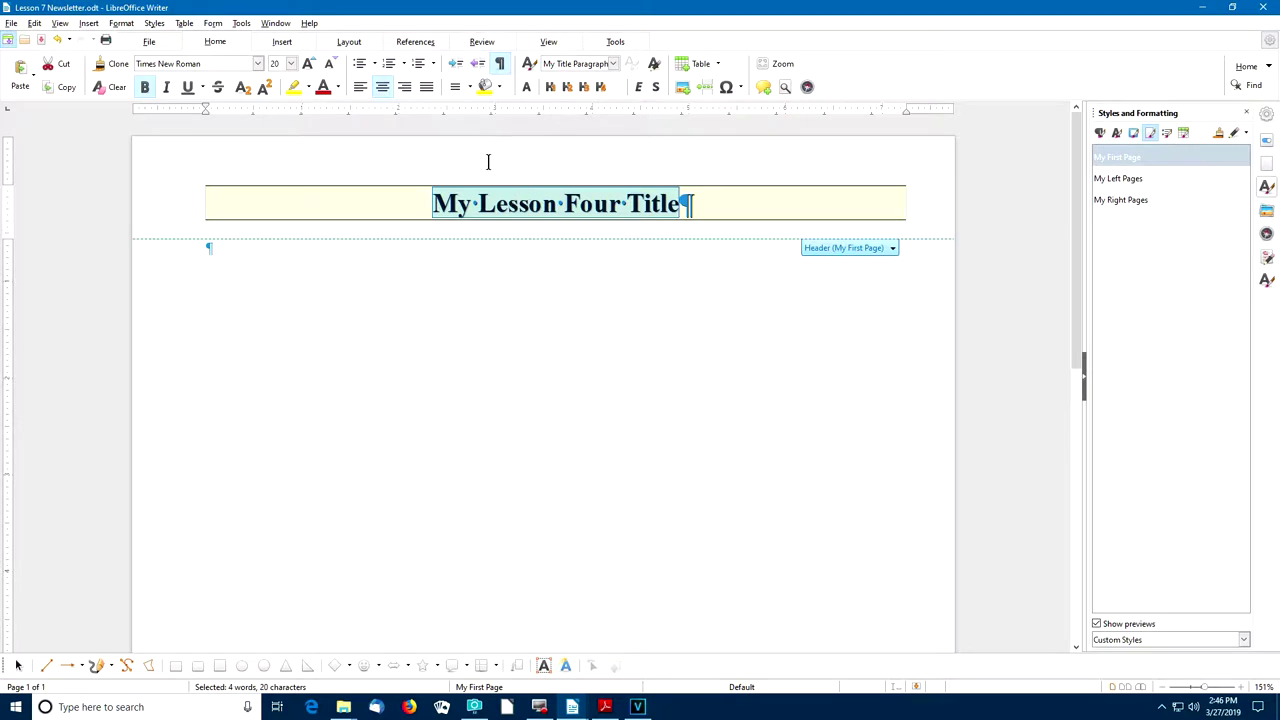
pyautogui.click(282, 41)
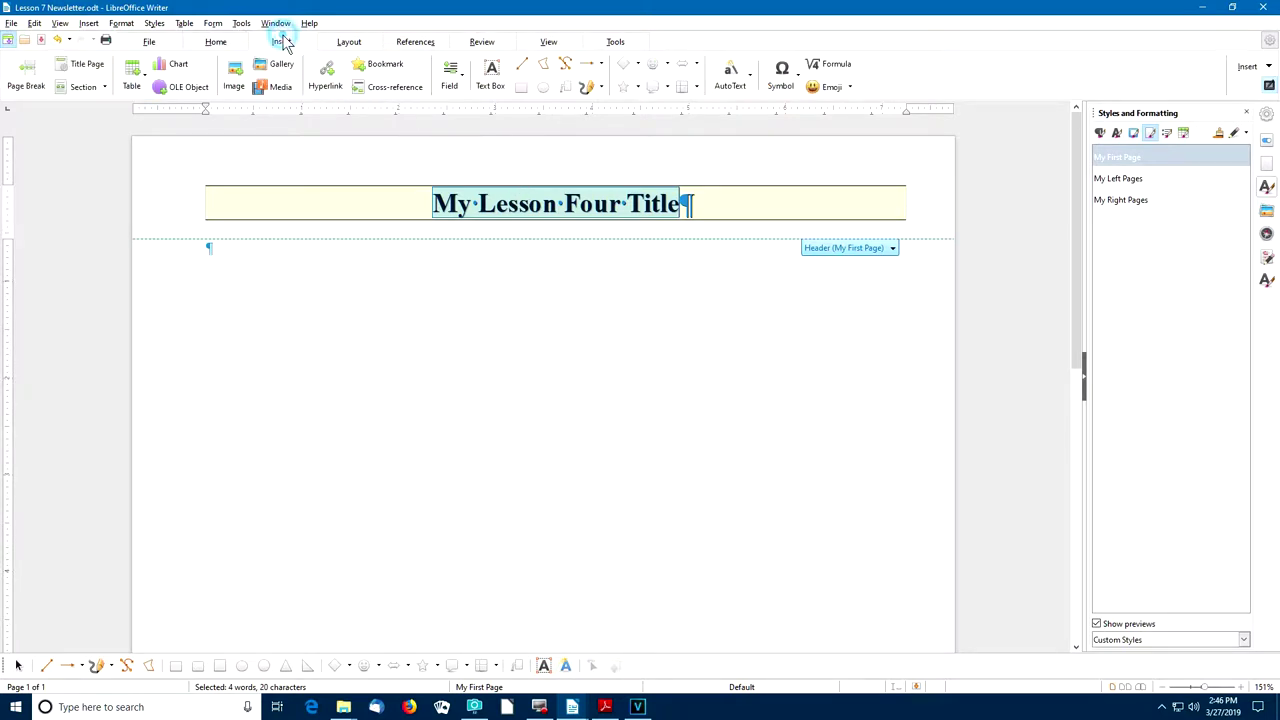
pyautogui.click(463, 80)
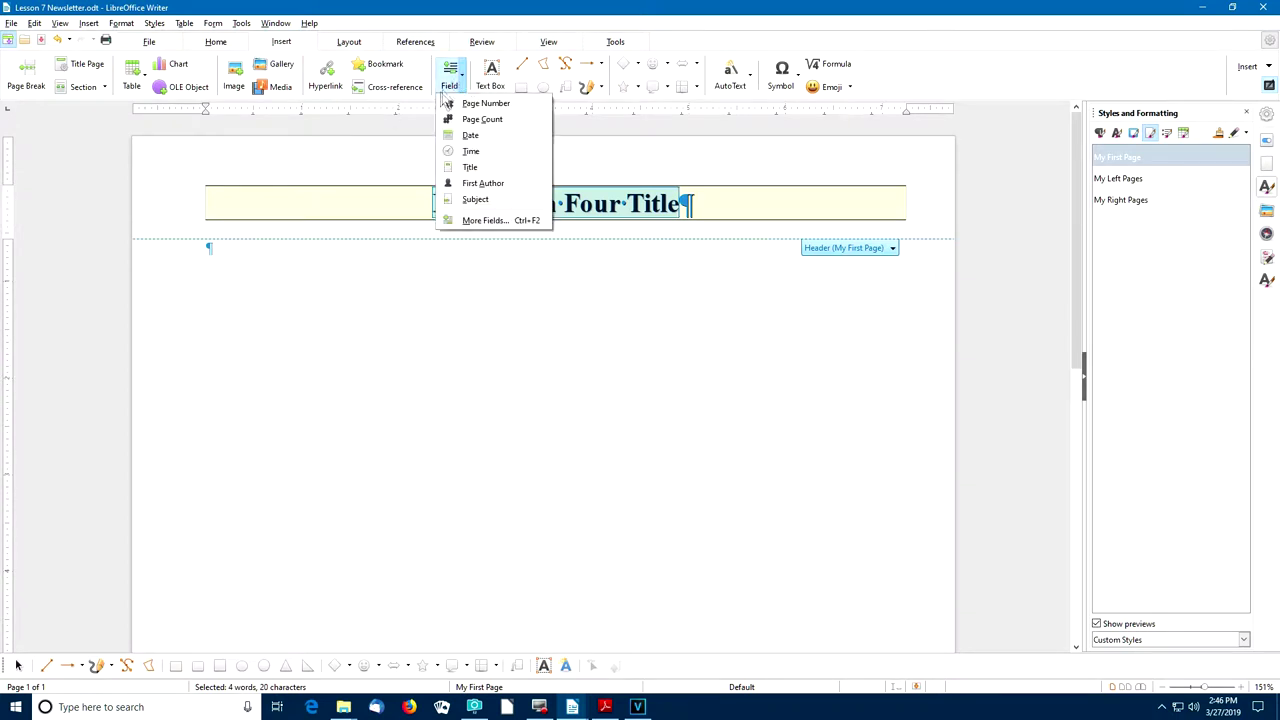
pyautogui.click(469, 167)
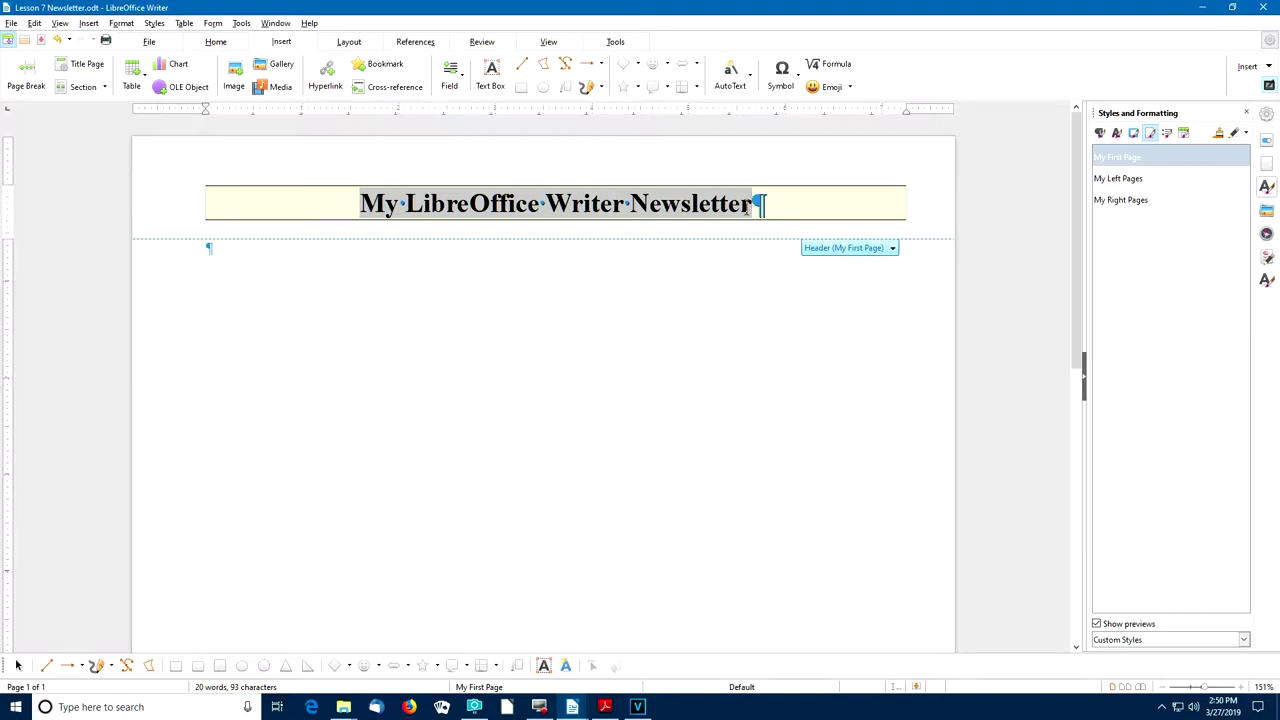
# Add a second line below the title in the header and insert a Date field there.
pyautogui.press('Return')
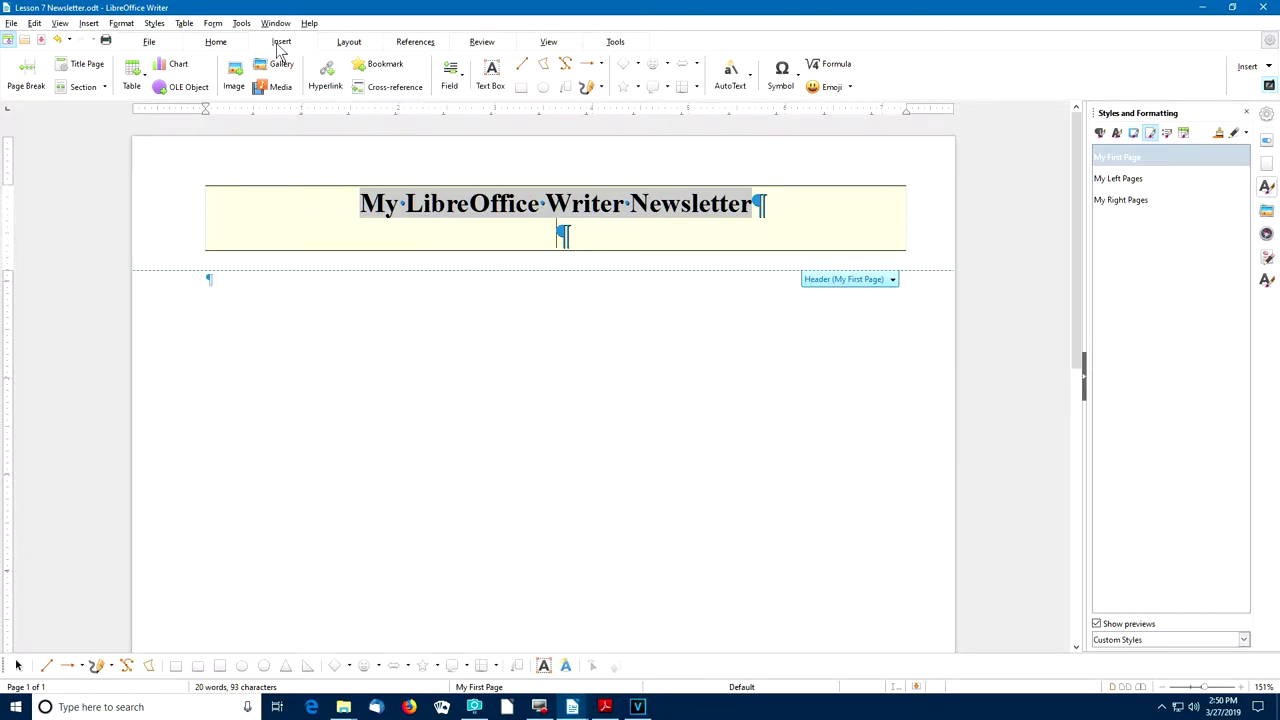
pyautogui.click(463, 86)
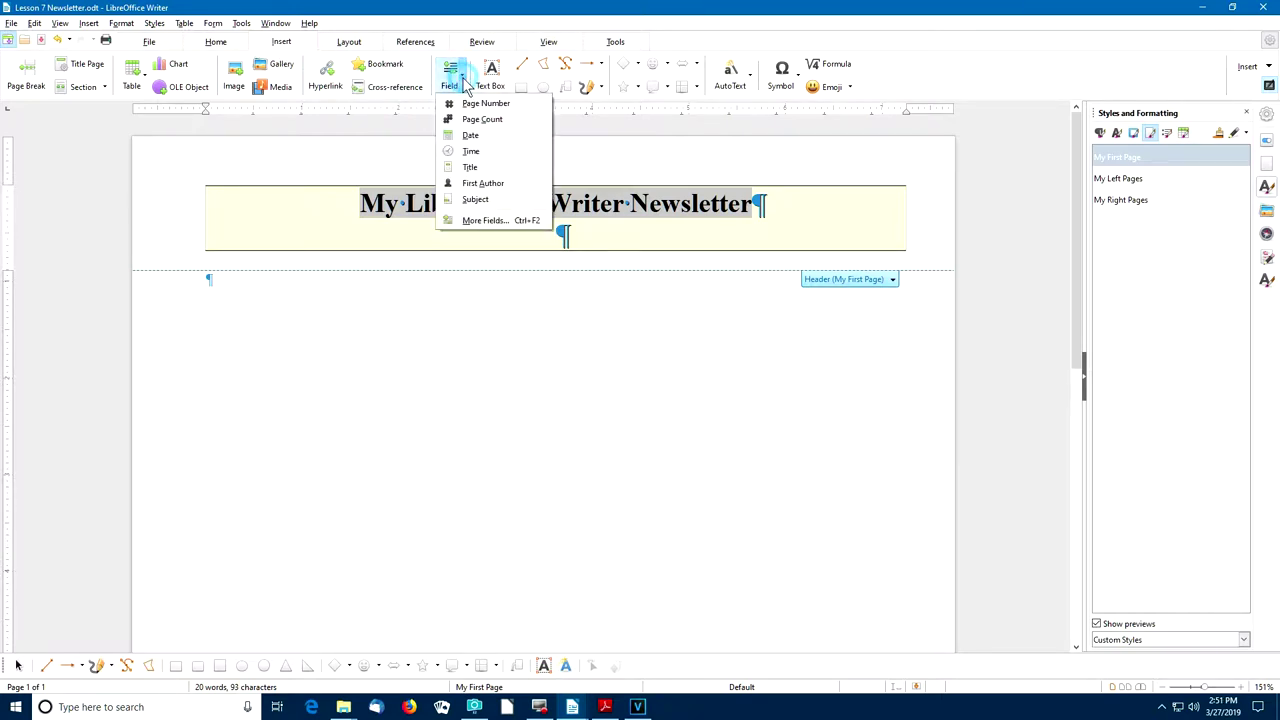
pyautogui.click(476, 141)
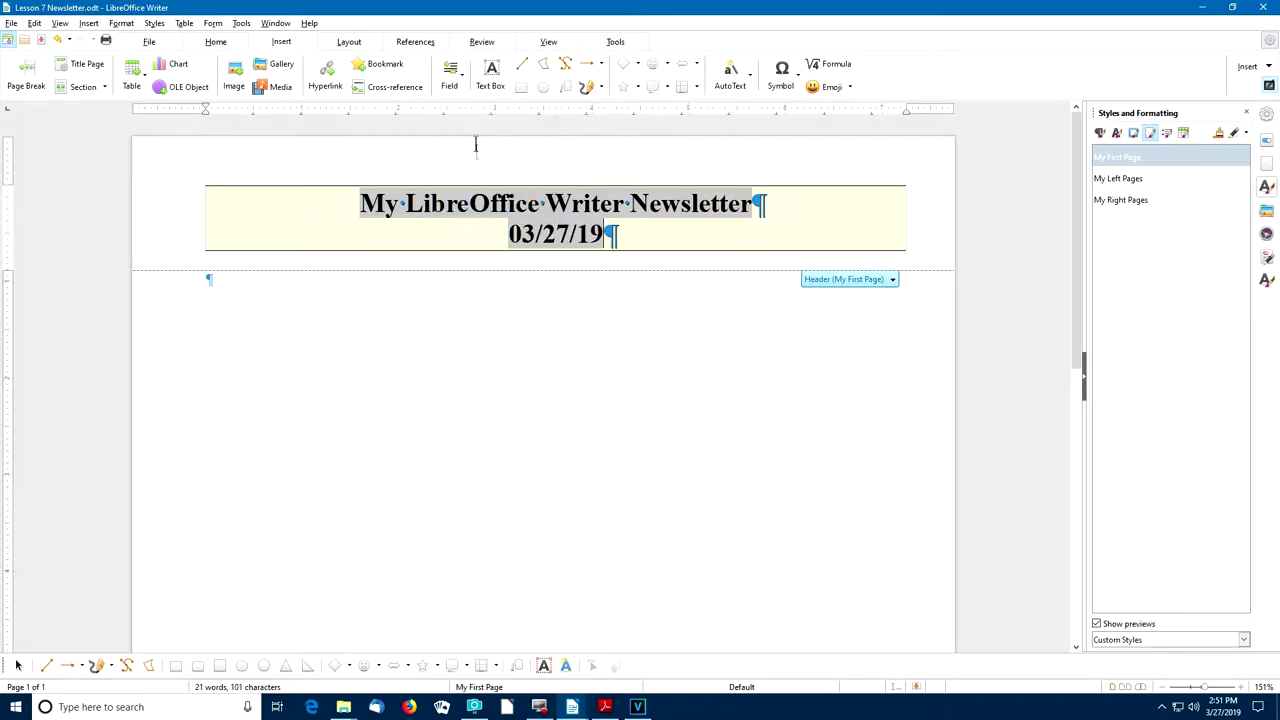
# Change the header's date field to the "December 31, 1999" format, keeping it as a fixed date.
pyautogui.doubleClick(548, 234)
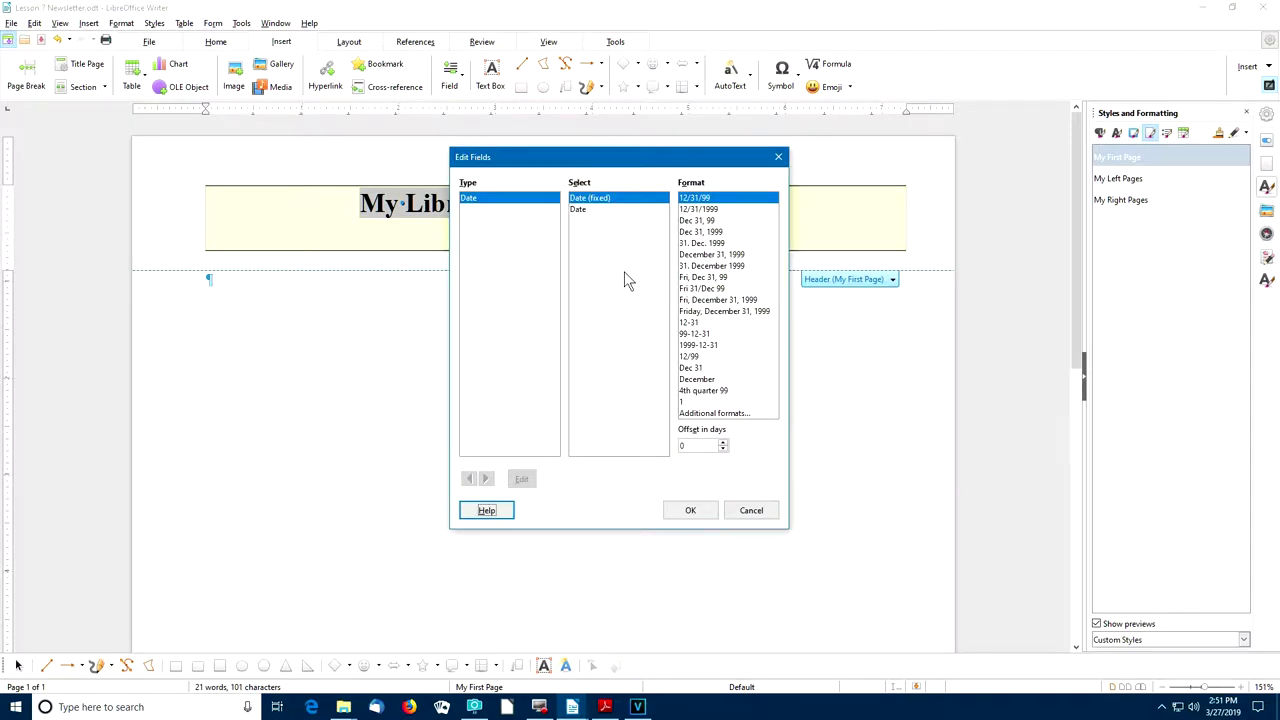
pyautogui.click(699, 255)
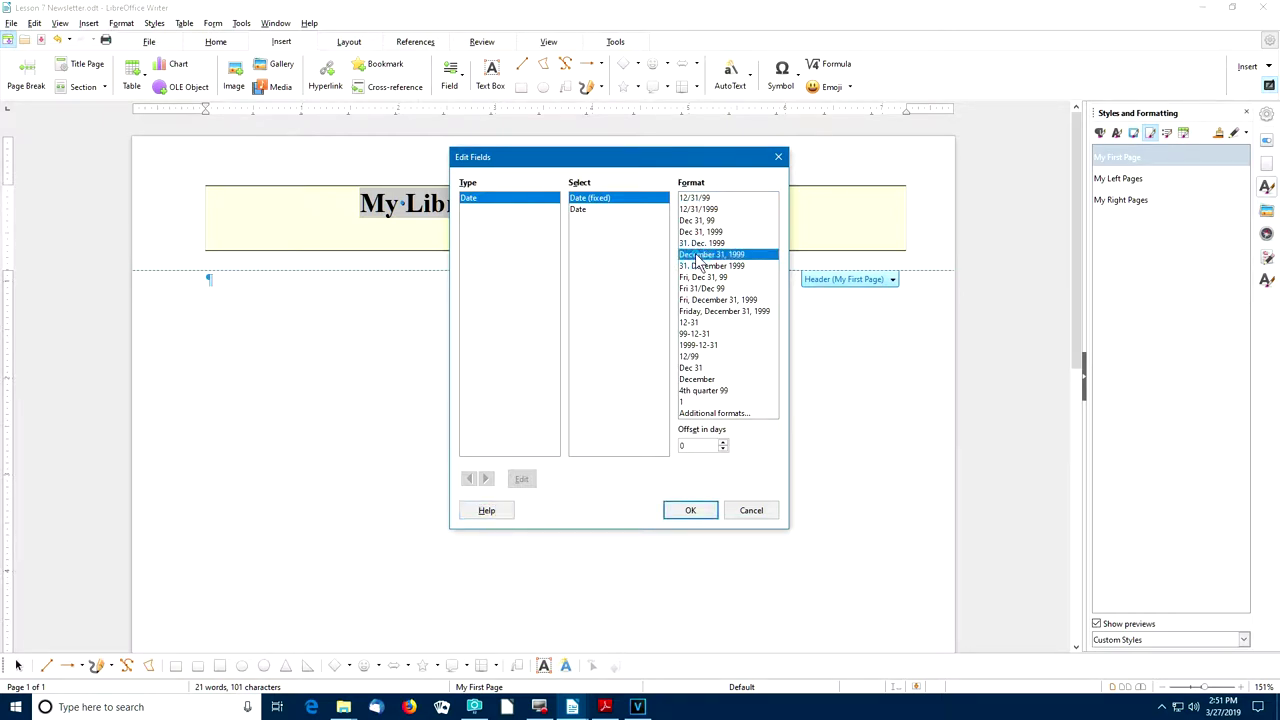
pyautogui.click(689, 511)
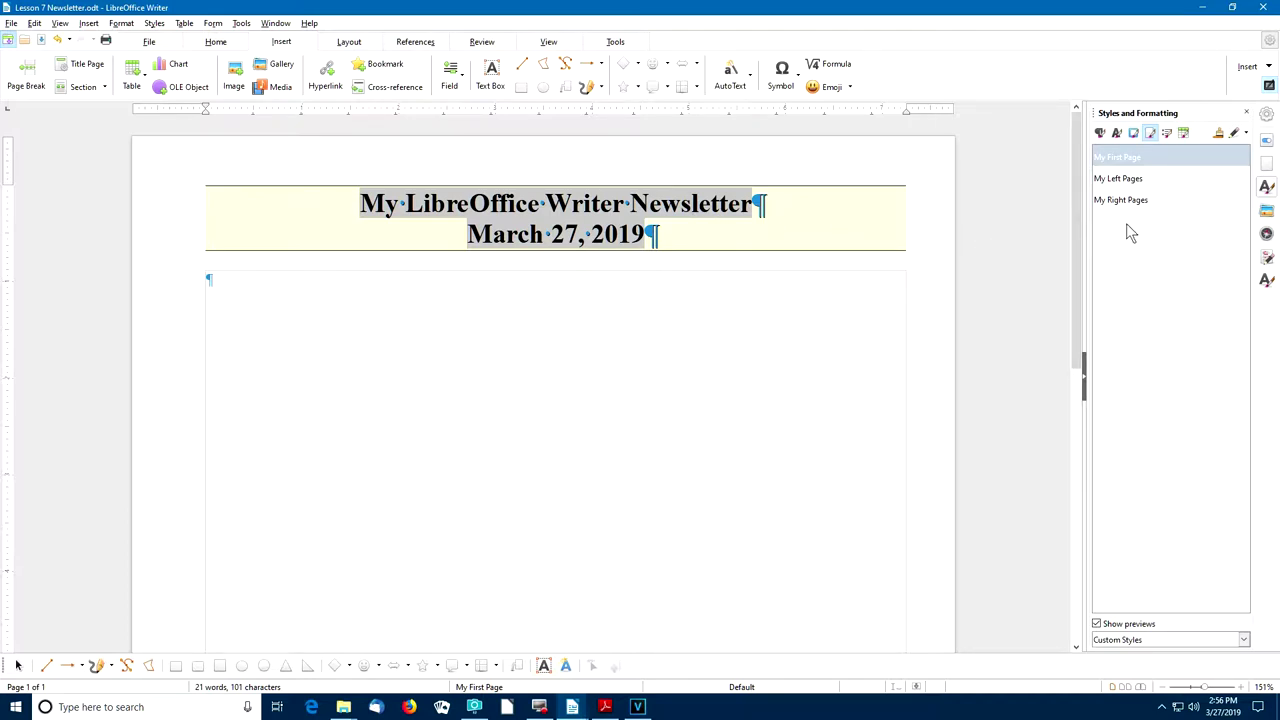
# Modify the My Title Paragraph style, setting its border line width to 0.15 pt.
pyautogui.click(1100, 133)
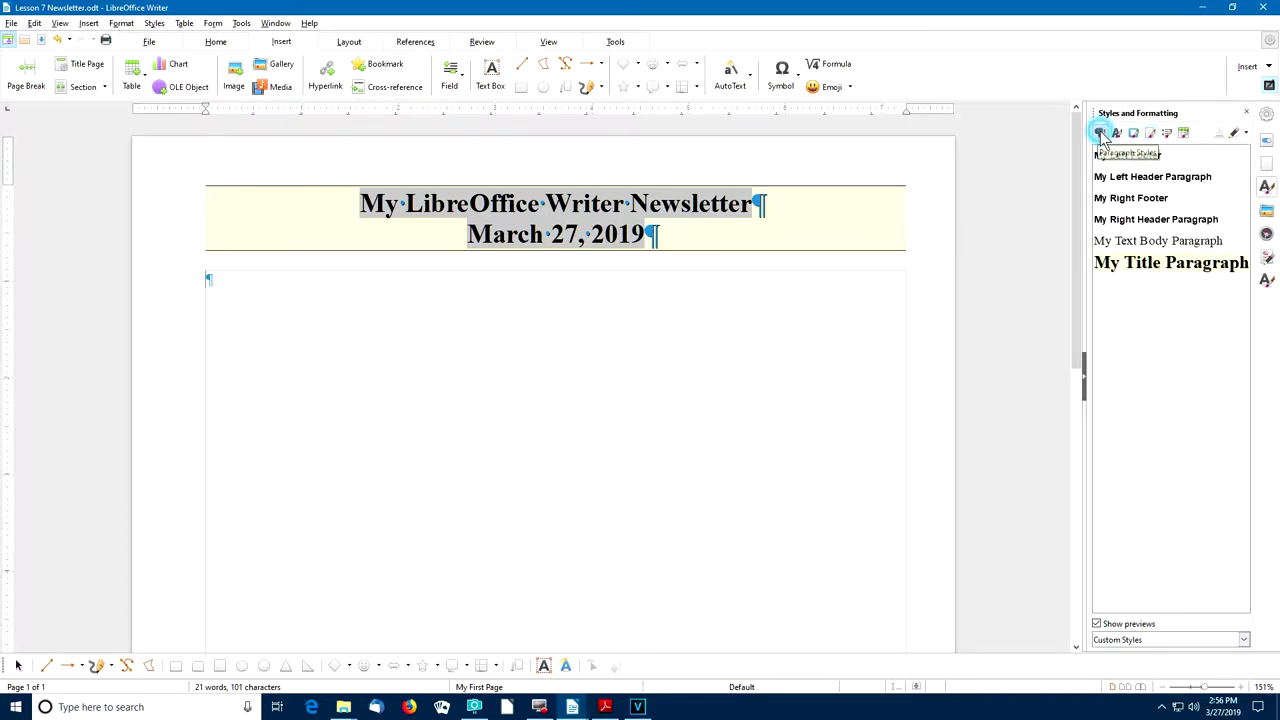
pyautogui.rightClick(1138, 266)
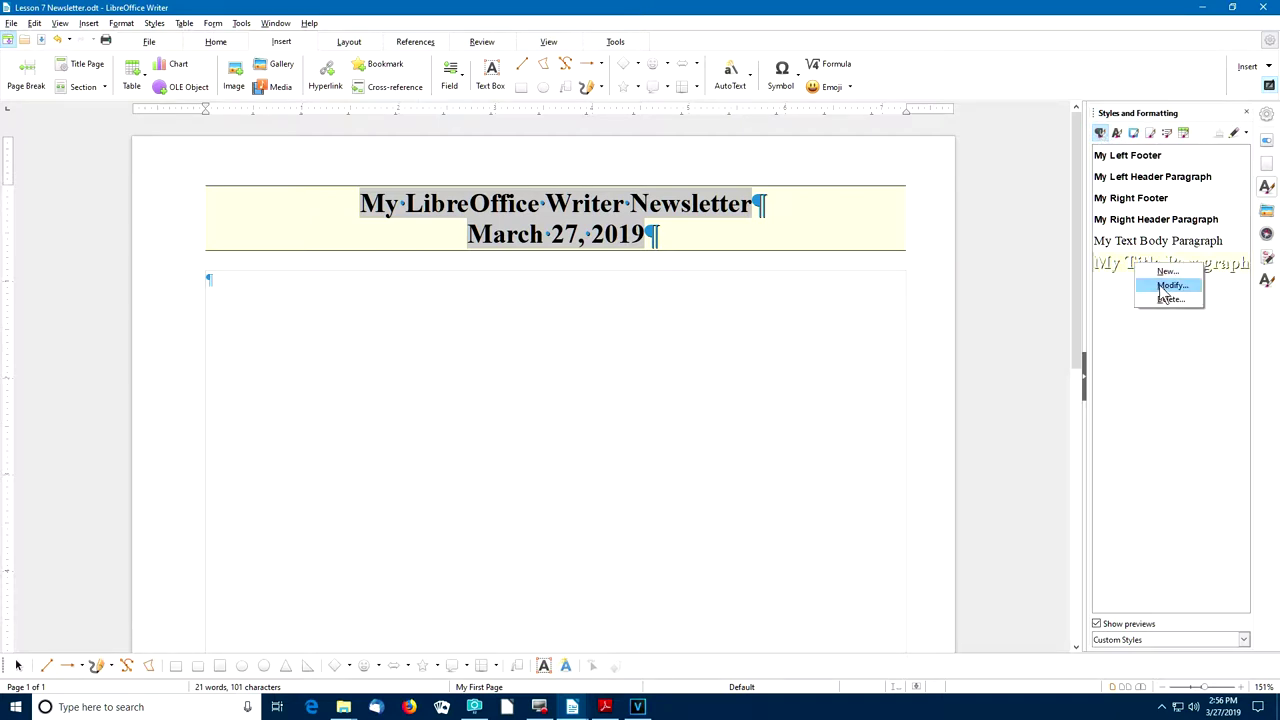
pyautogui.click(1161, 286)
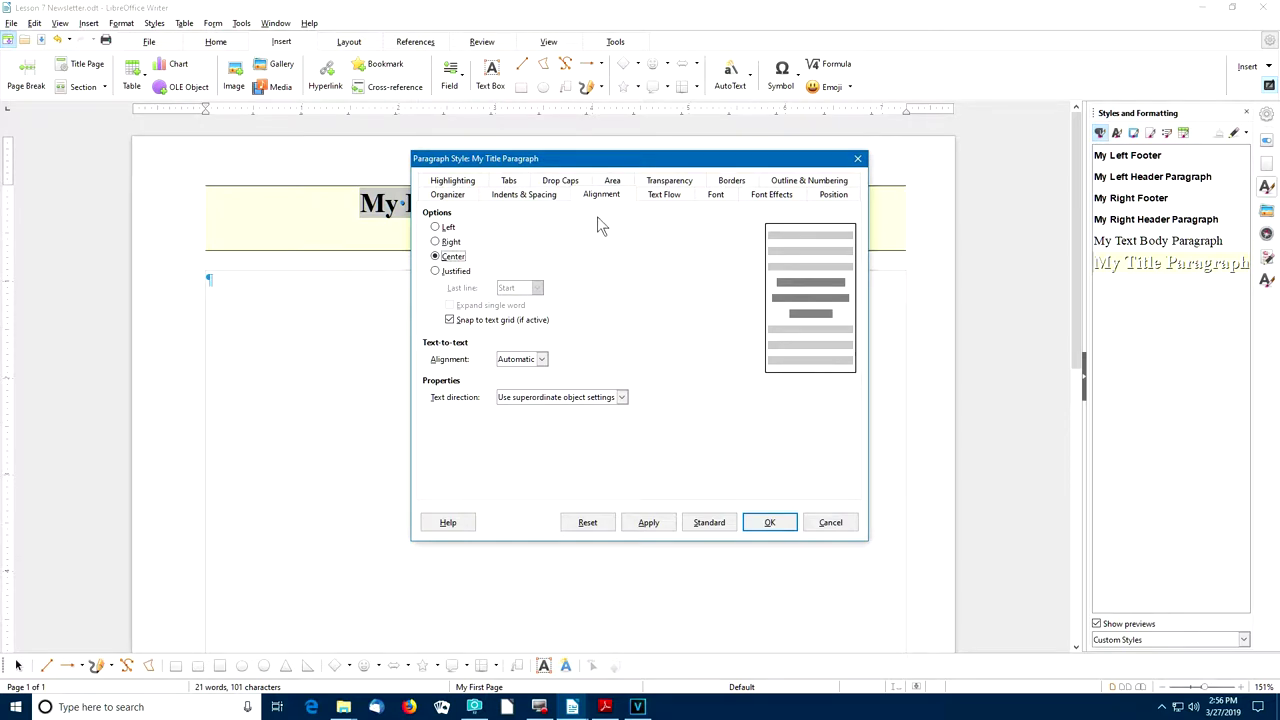
pyautogui.click(731, 181)
pyautogui.moveTo(585, 283); pyautogui.dragTo(545, 289)
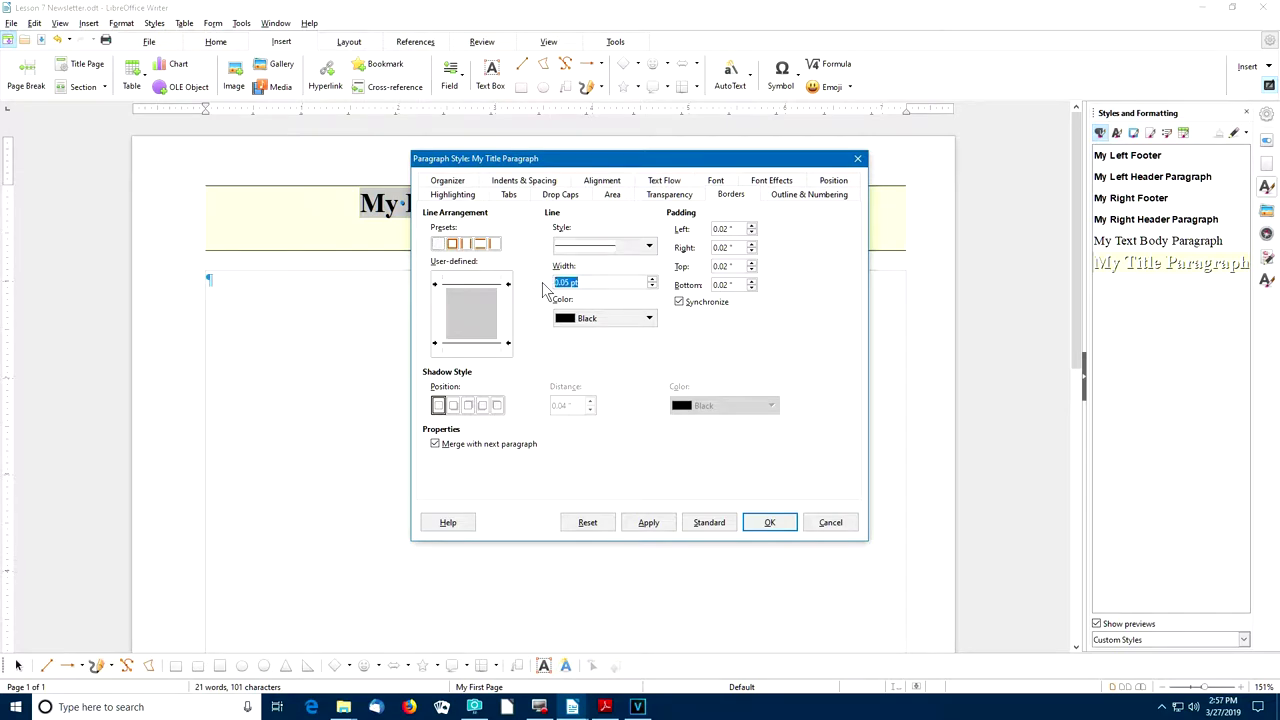
pyautogui.press('BackSpace')
pyautogui.write('.15')
pyautogui.press('Tab')
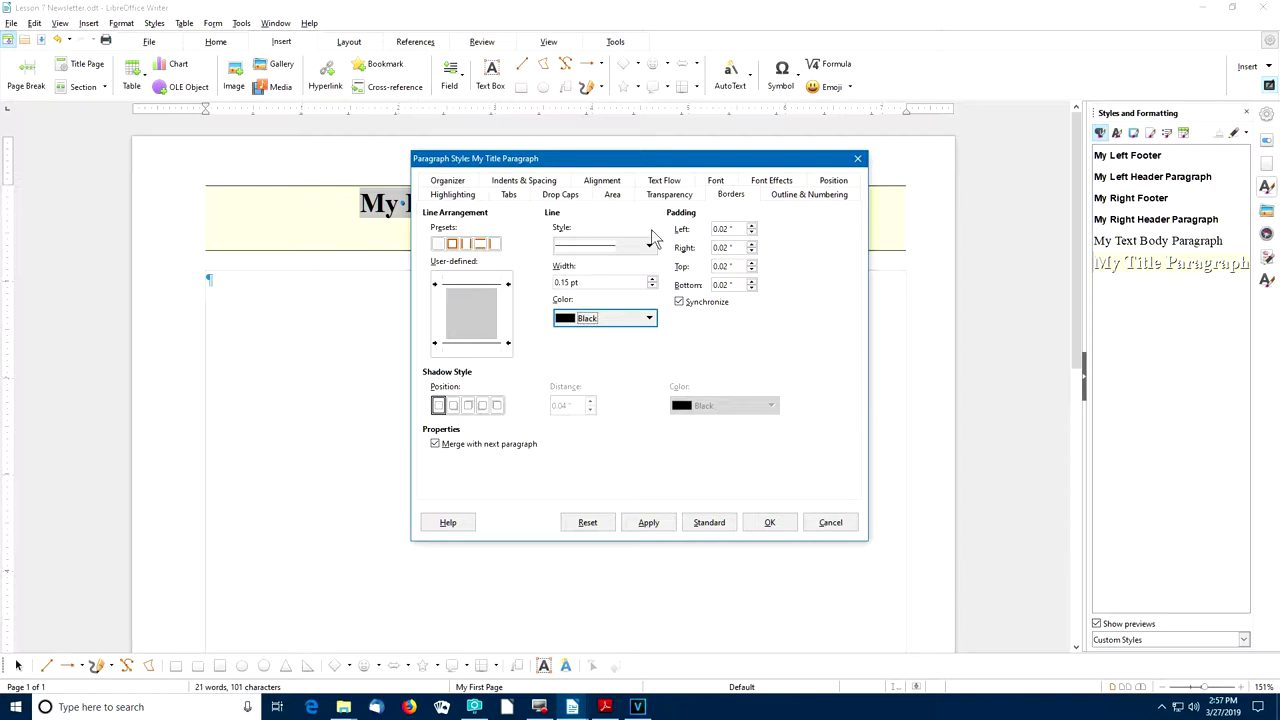
# Set the synchronized border padding of My Title Paragraph to 0.12" on all sides and apply it to the header.
pyautogui.click(752, 226)
pyautogui.click(752, 226)
pyautogui.click(752, 226)
pyautogui.click(752, 226)
pyautogui.click(752, 226)
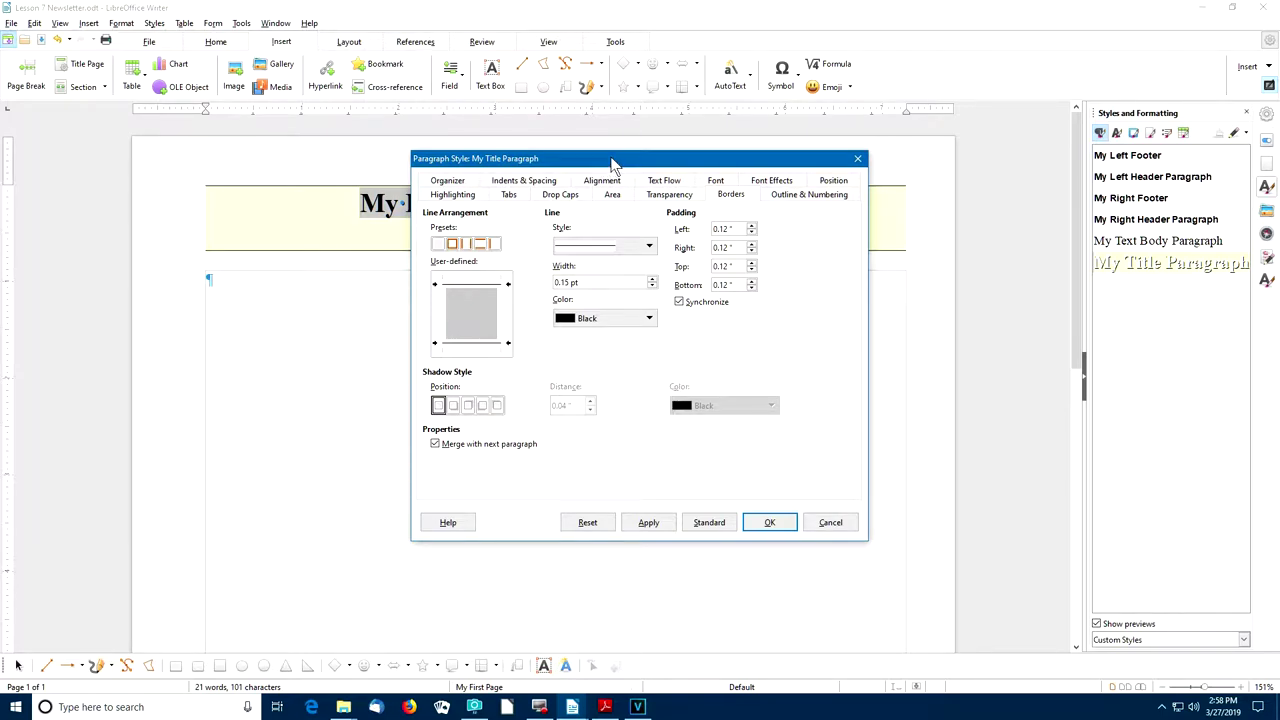
pyautogui.moveTo(608, 157); pyautogui.dragTo(688, 272)
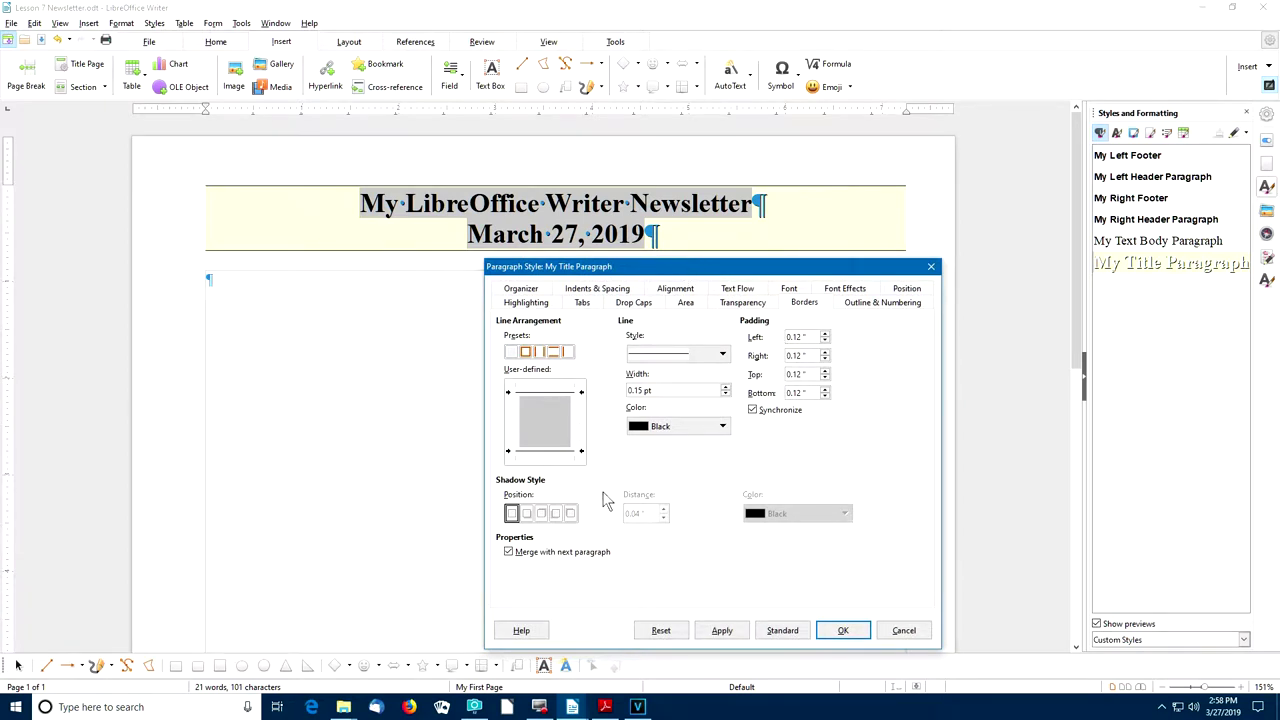
pyautogui.click(720, 632)
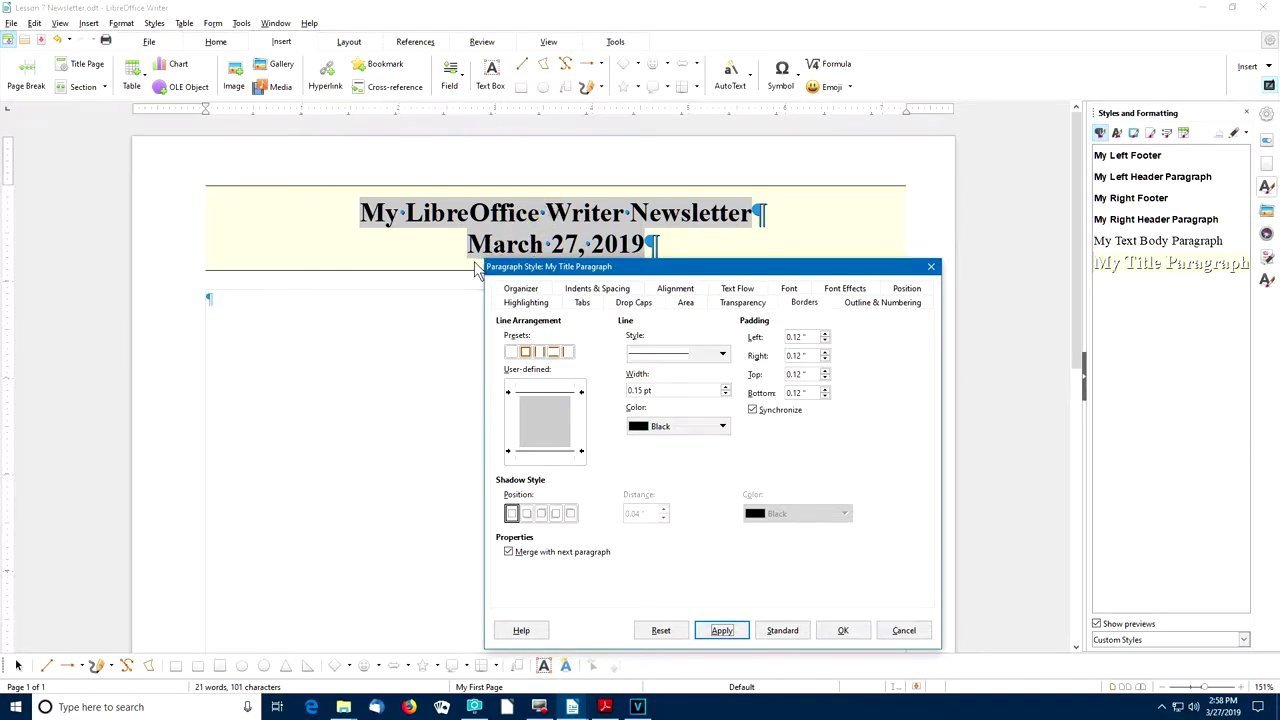
# Fill the My Title Paragraph background with the light blue cloudy sky bitmap and apply the change.
pyautogui.click(684, 303)
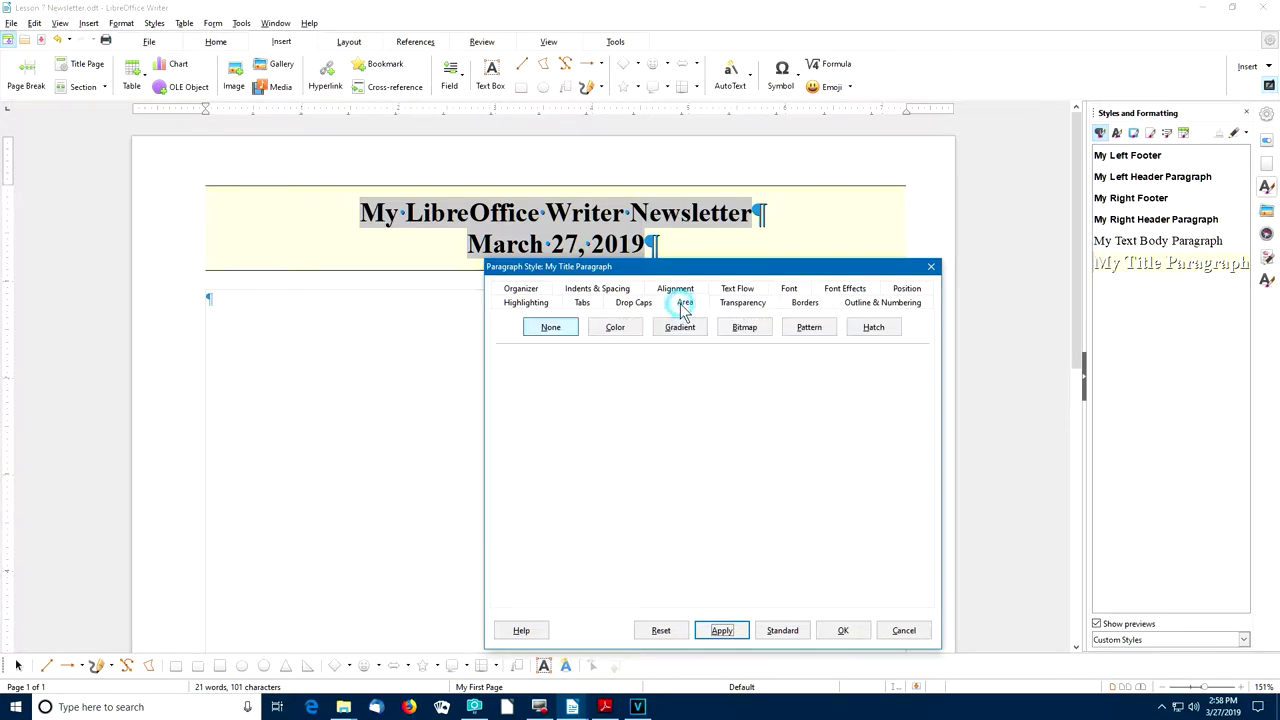
pyautogui.click(739, 333)
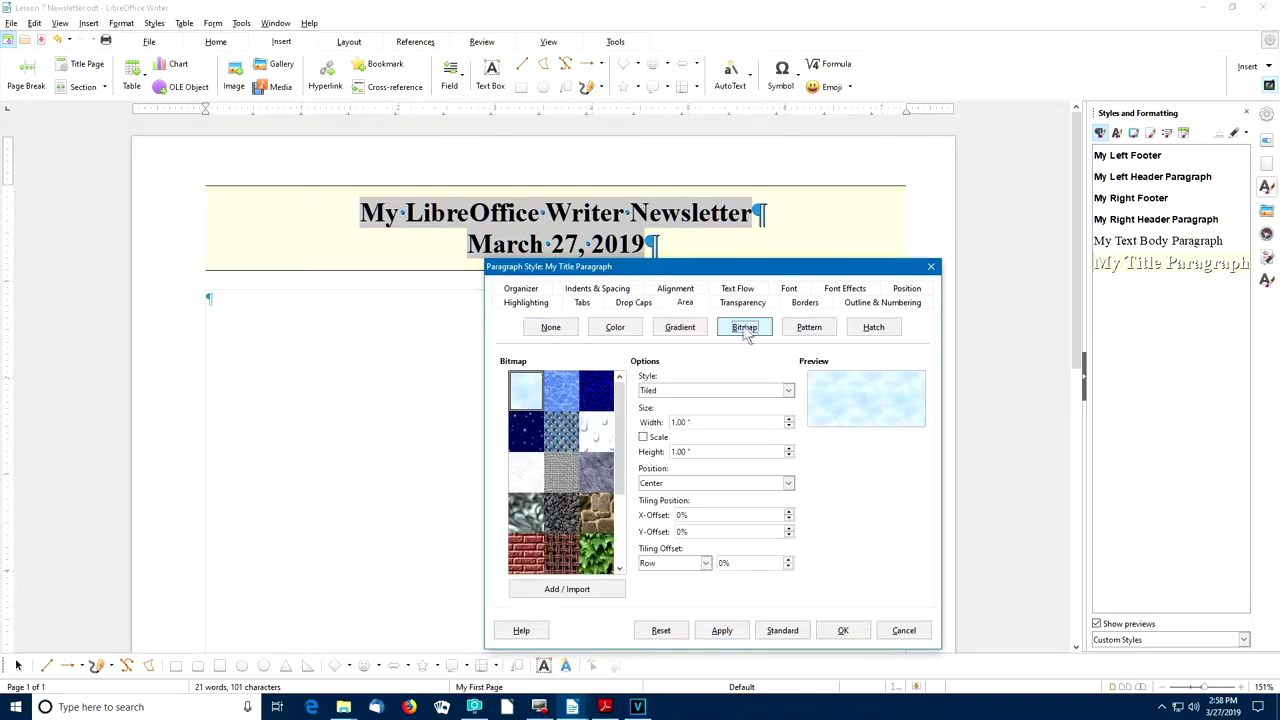
pyautogui.click(522, 397)
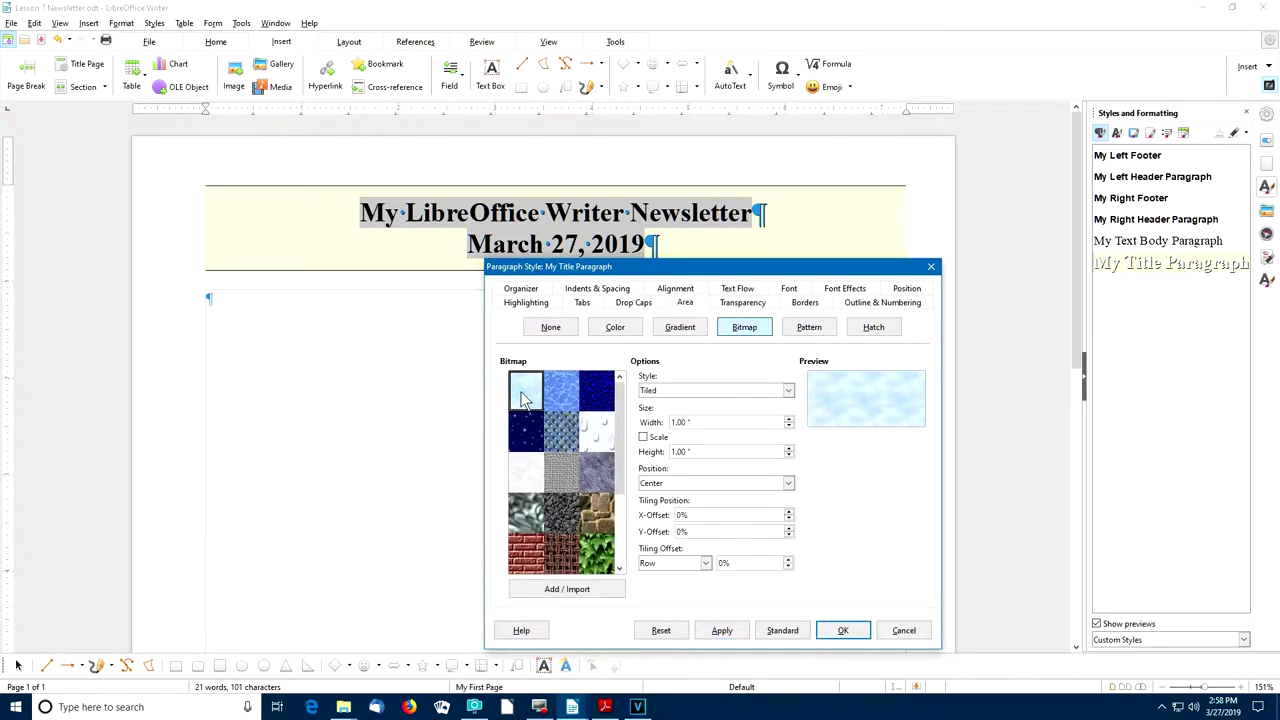
pyautogui.click(721, 631)
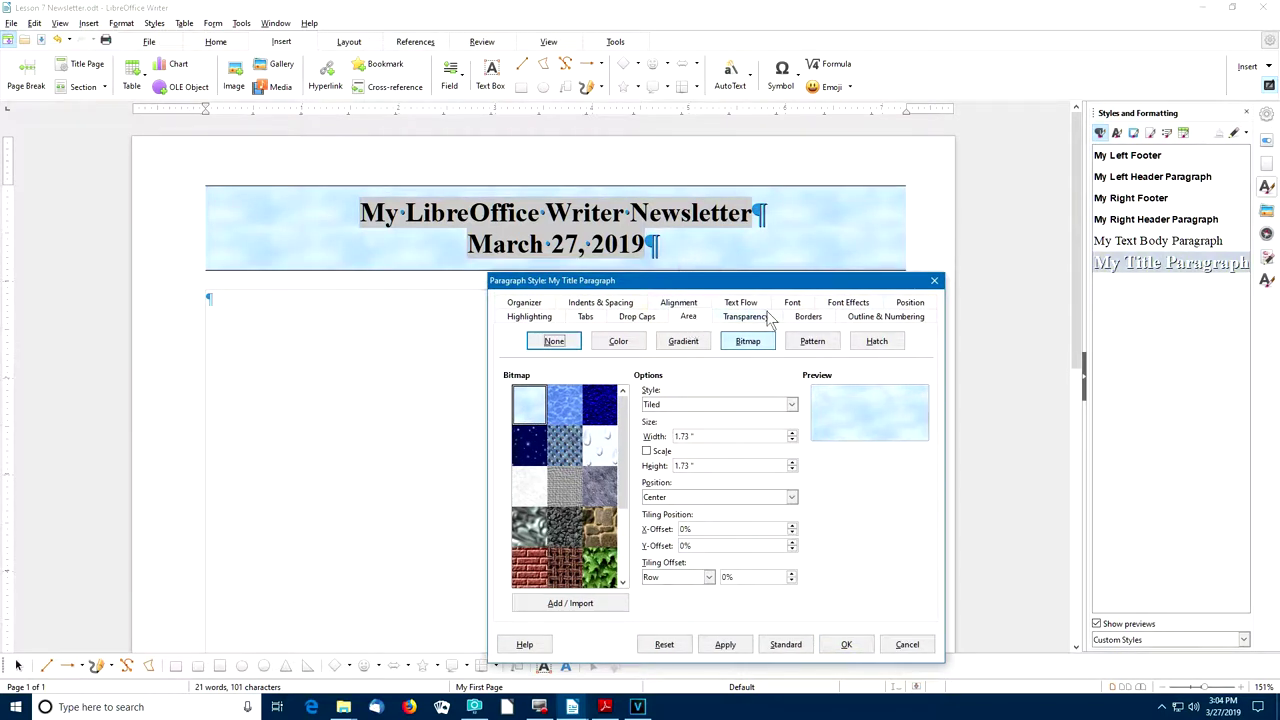
# Set the font color of My Title Paragraph to Blue, keep its shadow effect, and save the document.
pyautogui.click(846, 304)
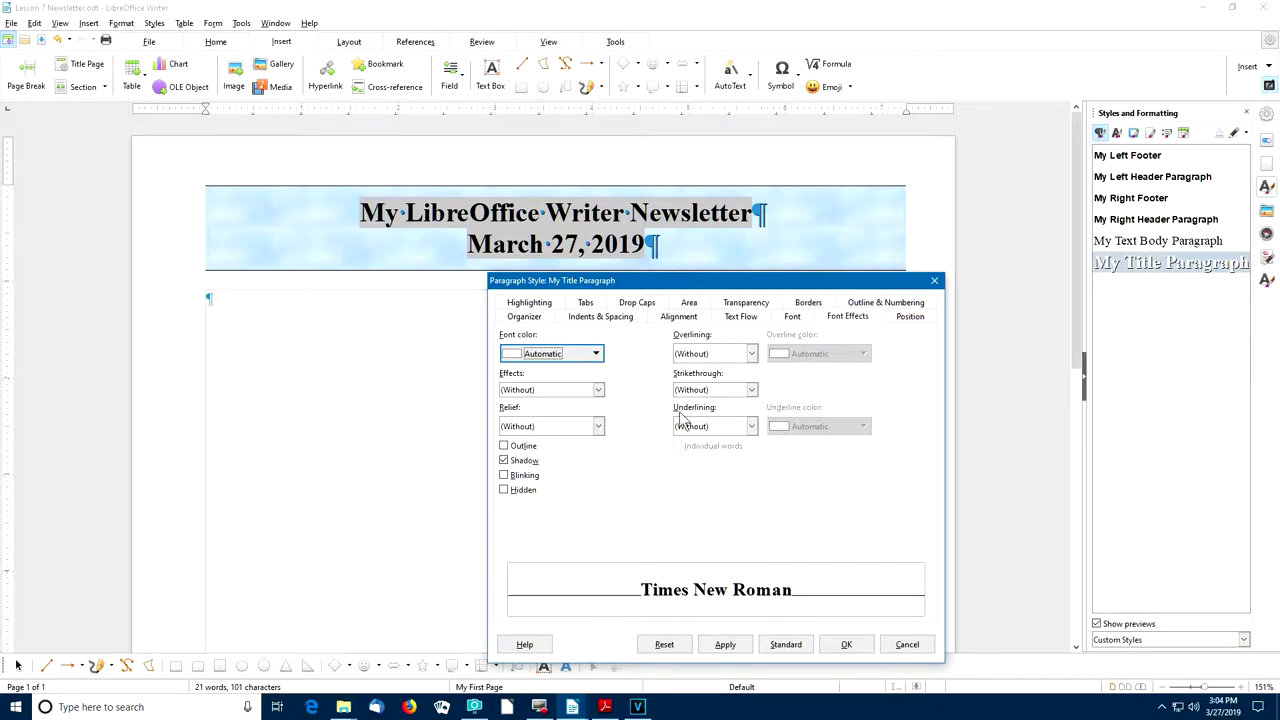
pyautogui.click(513, 462)
pyautogui.click(550, 355)
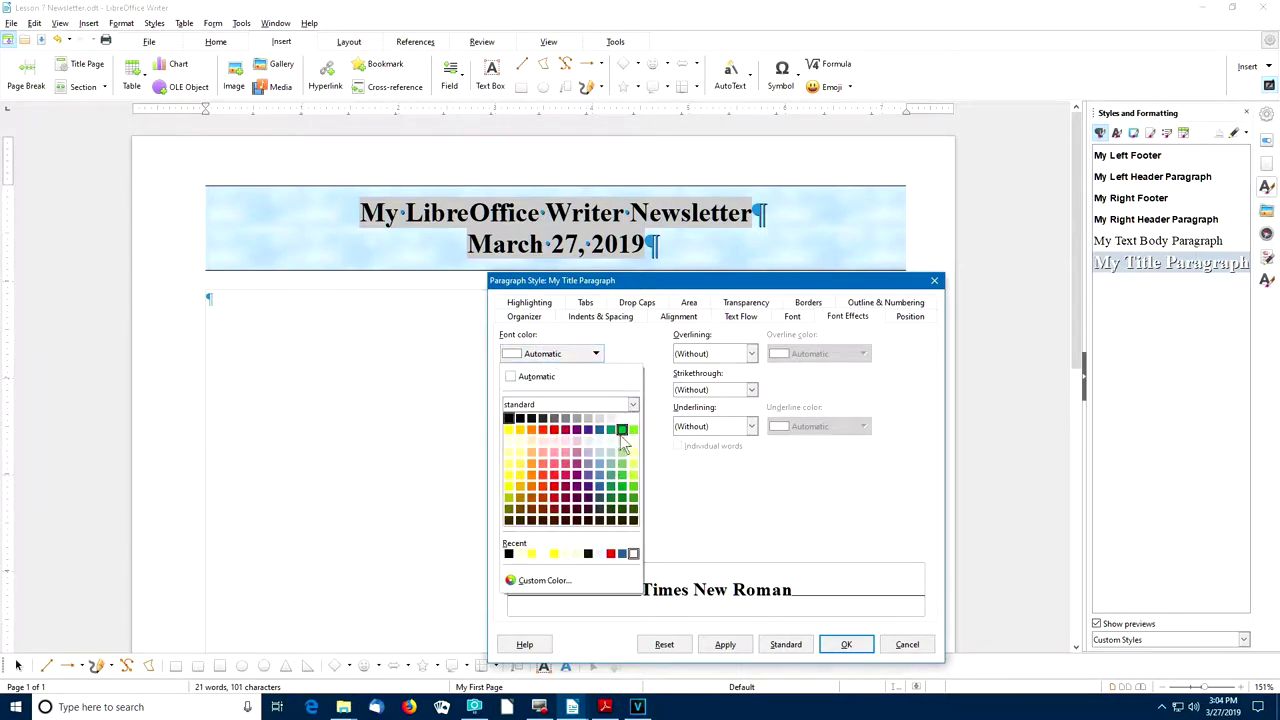
pyautogui.click(598, 430)
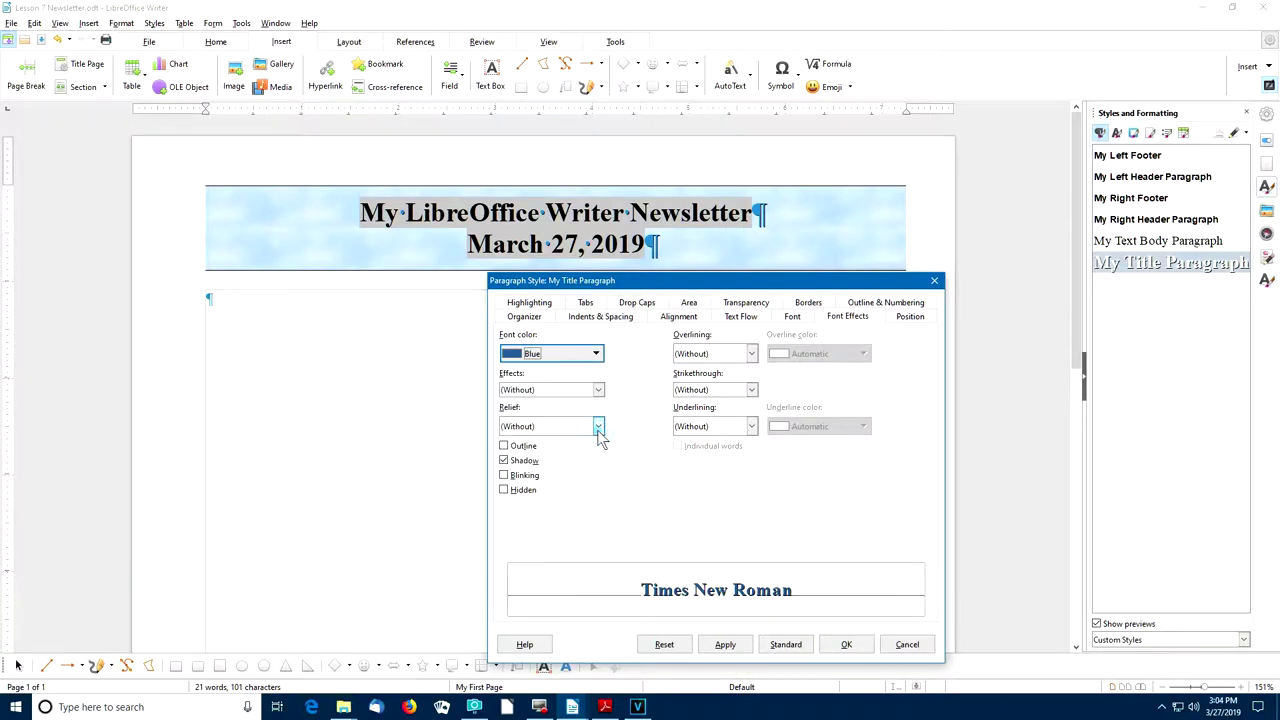
pyautogui.click(725, 645)
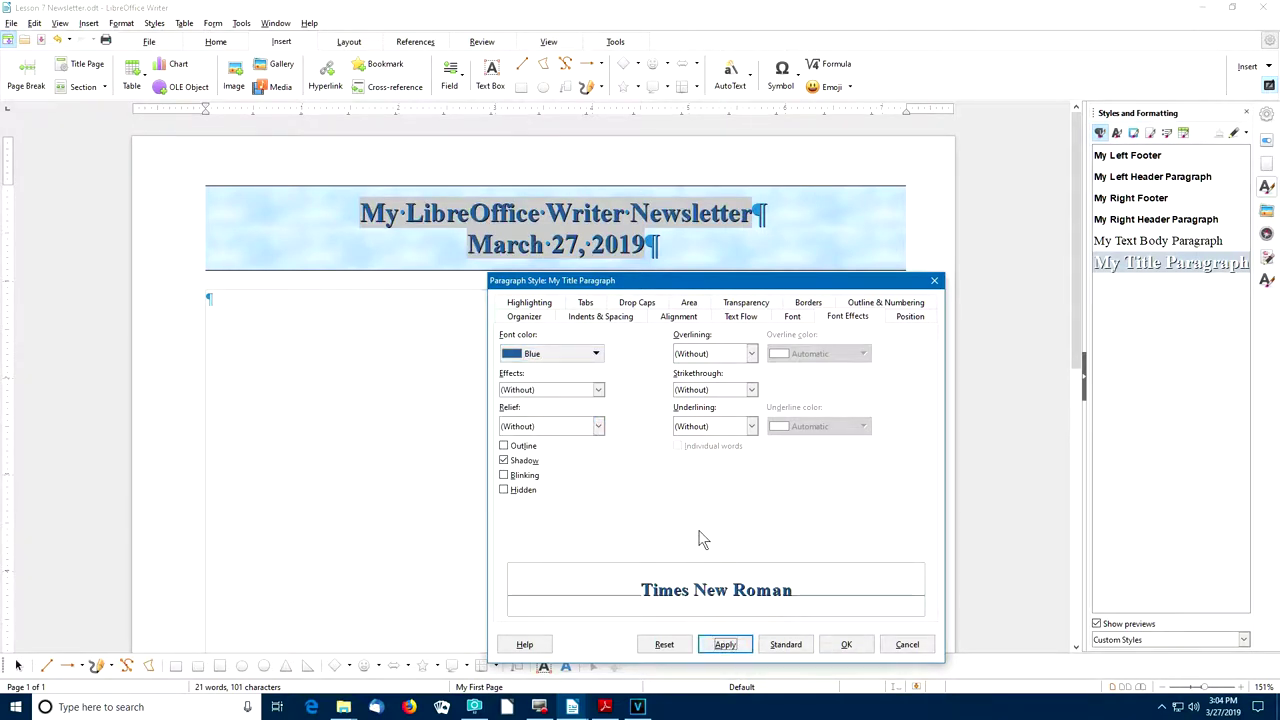
pyautogui.click(846, 648)
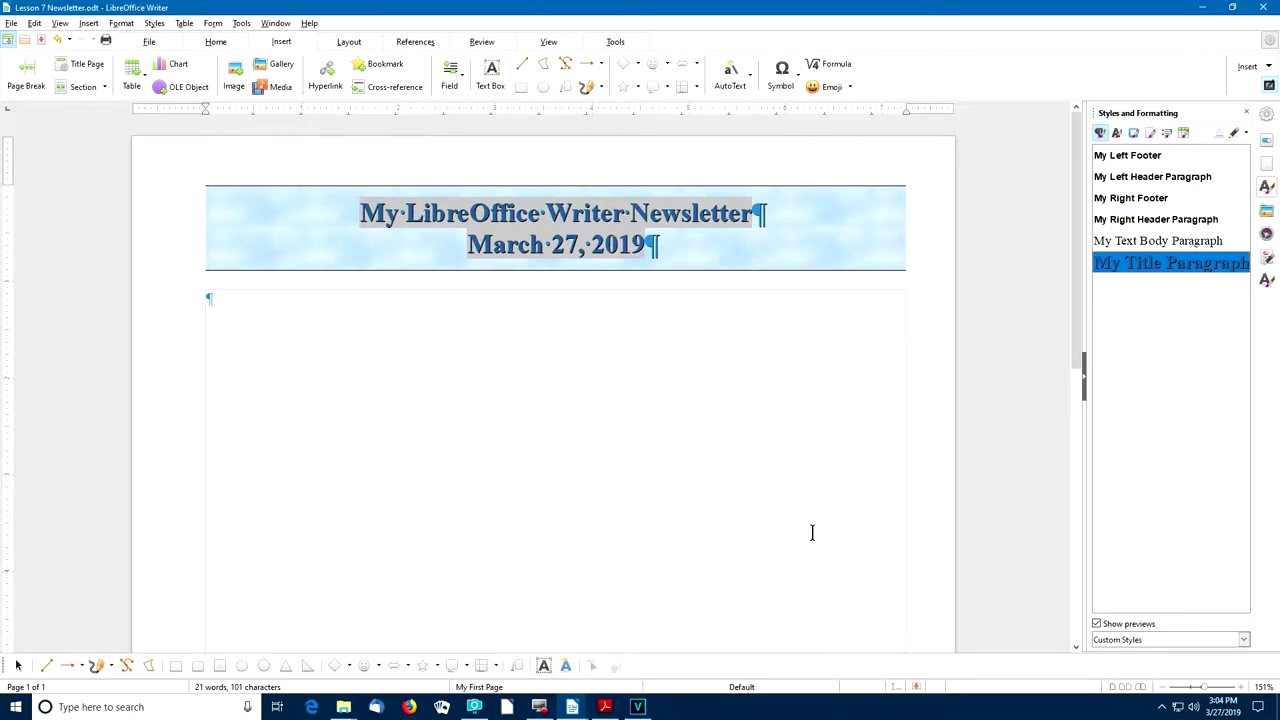
pyautogui.click(918, 690)
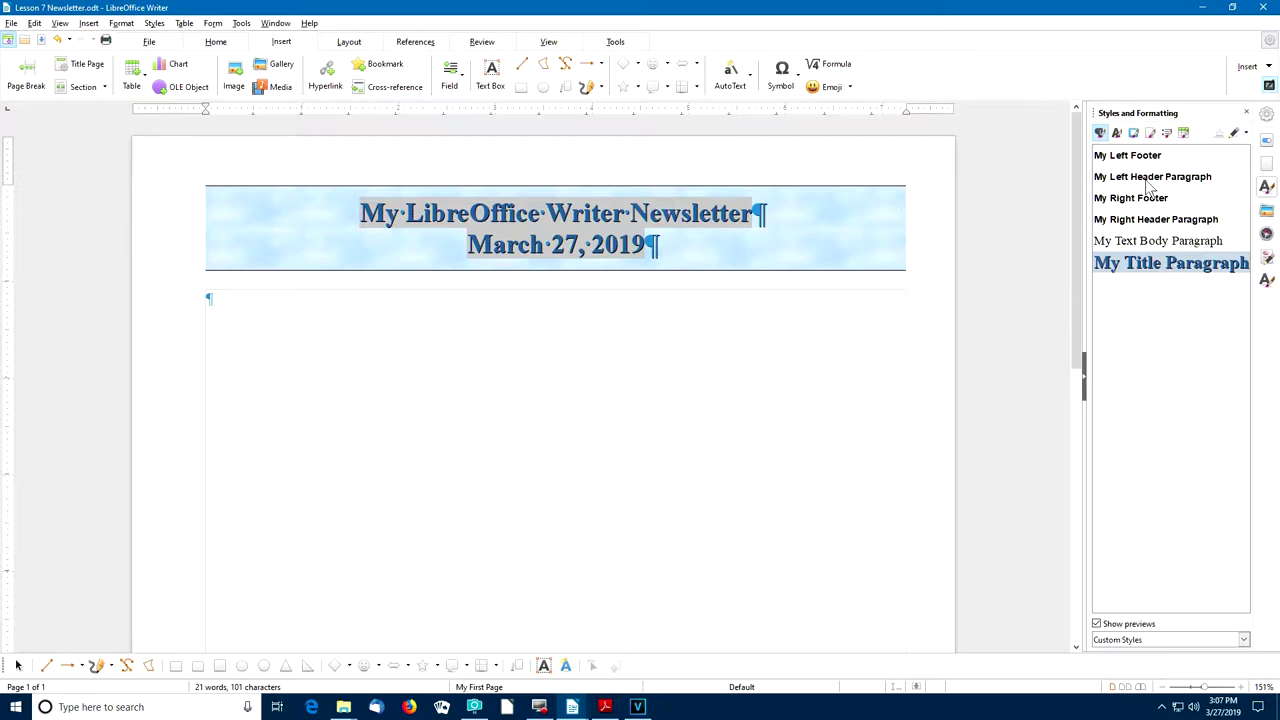
# Modify the My First Page page style to use two equal columns.
pyautogui.click(1151, 134)
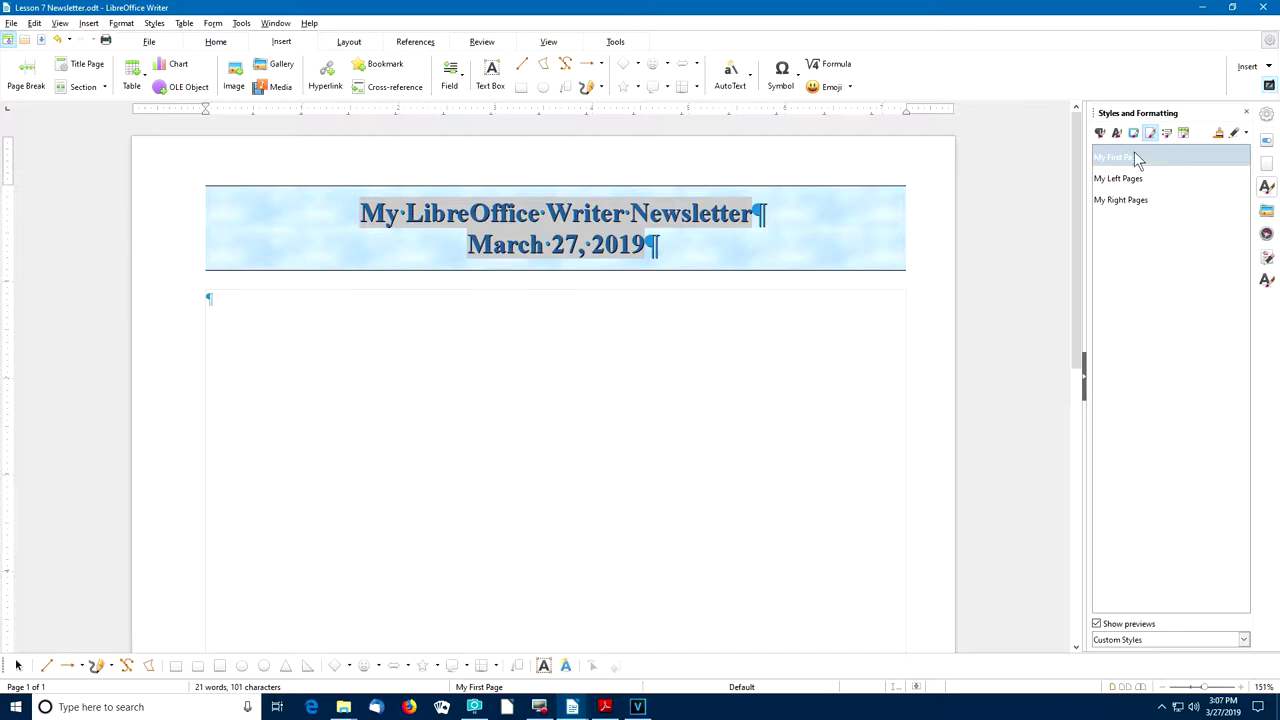
pyautogui.rightClick(1134, 158)
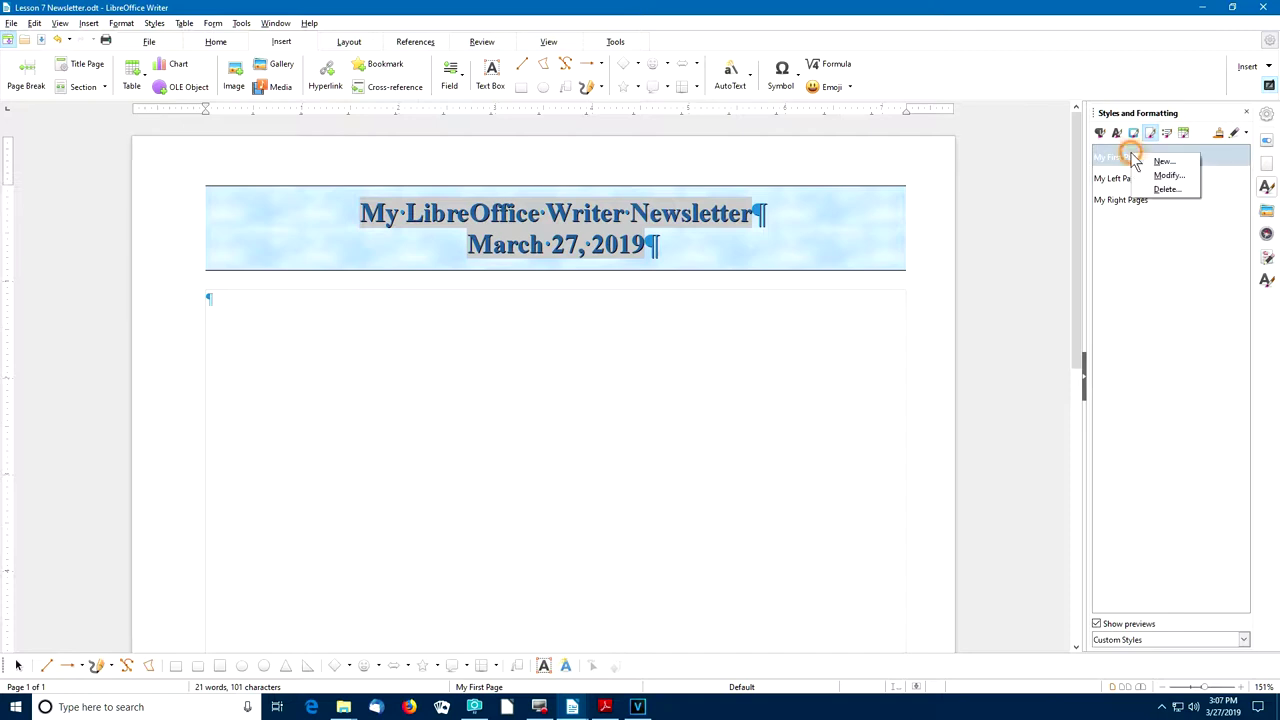
pyautogui.click(1168, 177)
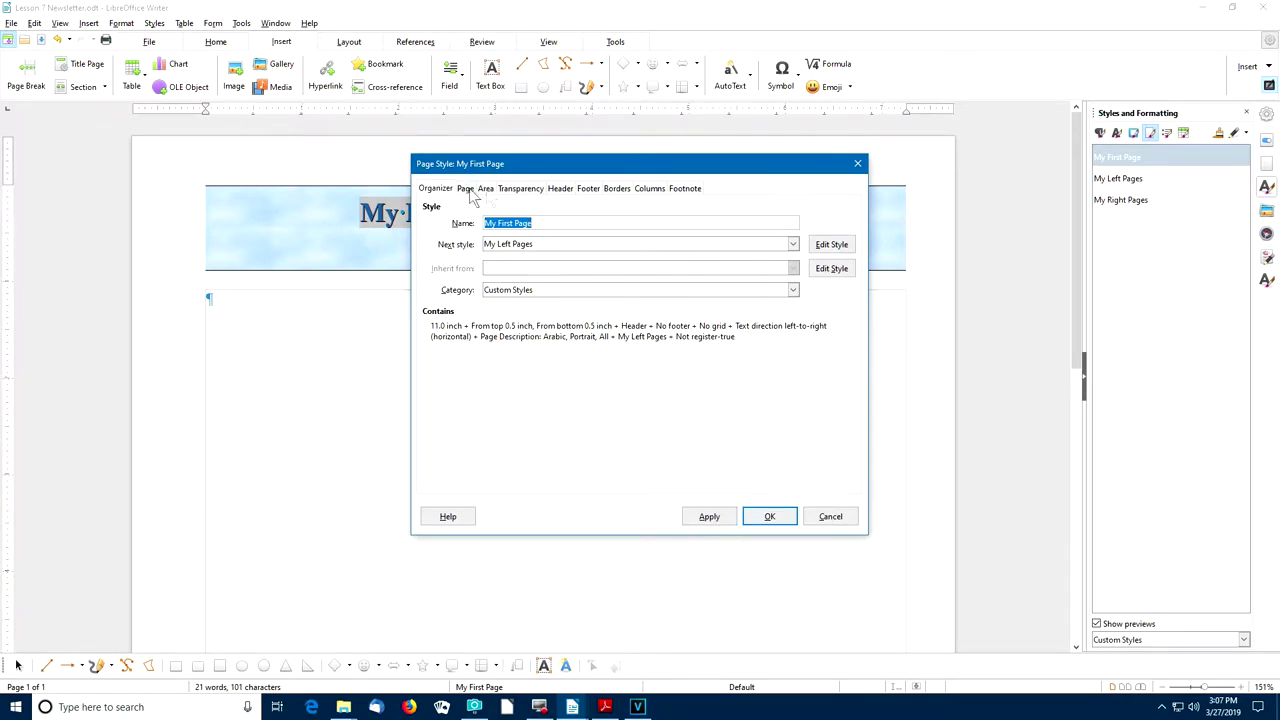
pyautogui.click(650, 189)
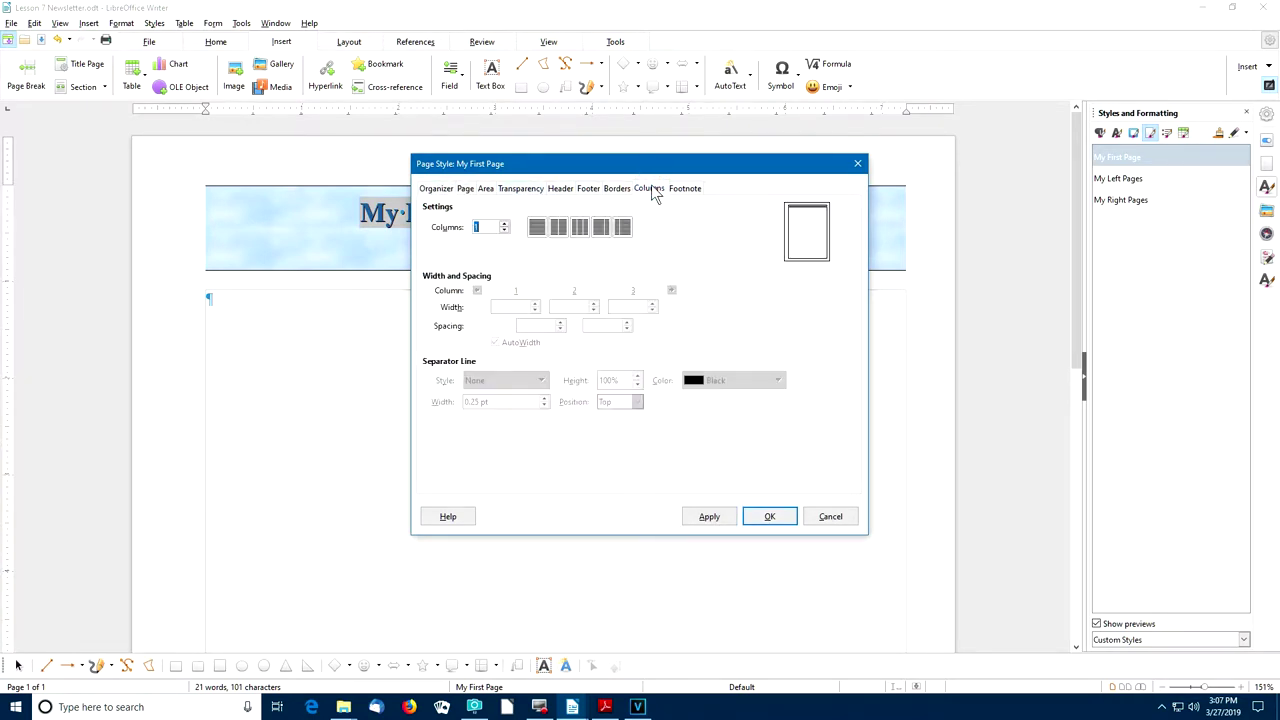
pyautogui.click(558, 228)
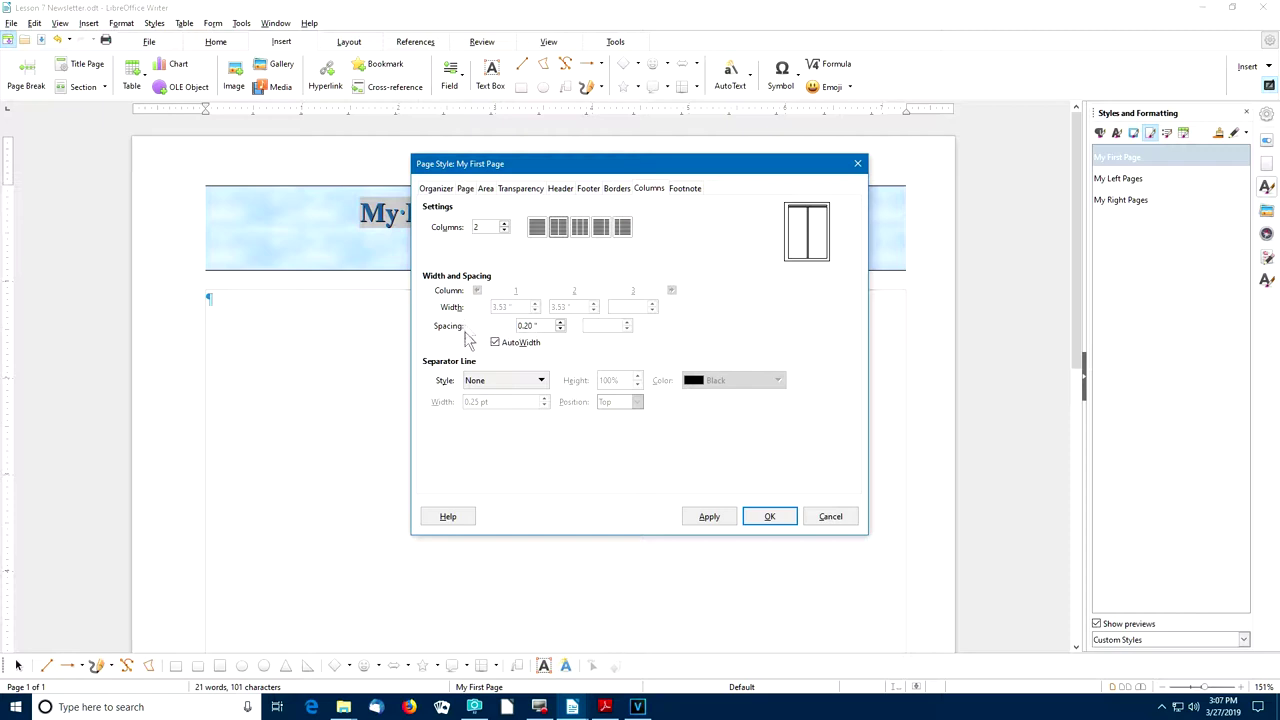
pyautogui.click(758, 515)
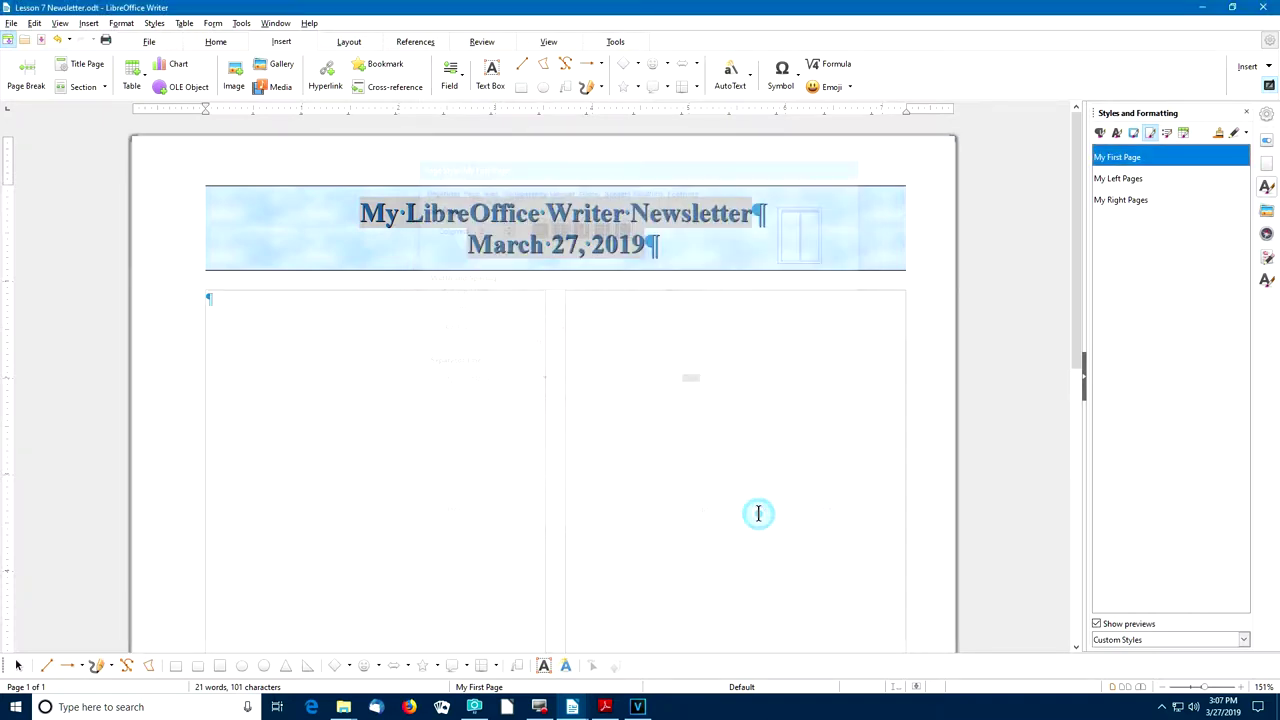
# Modify the My Left Pages page style to use two equal columns.
pyautogui.rightClick(1117, 180)
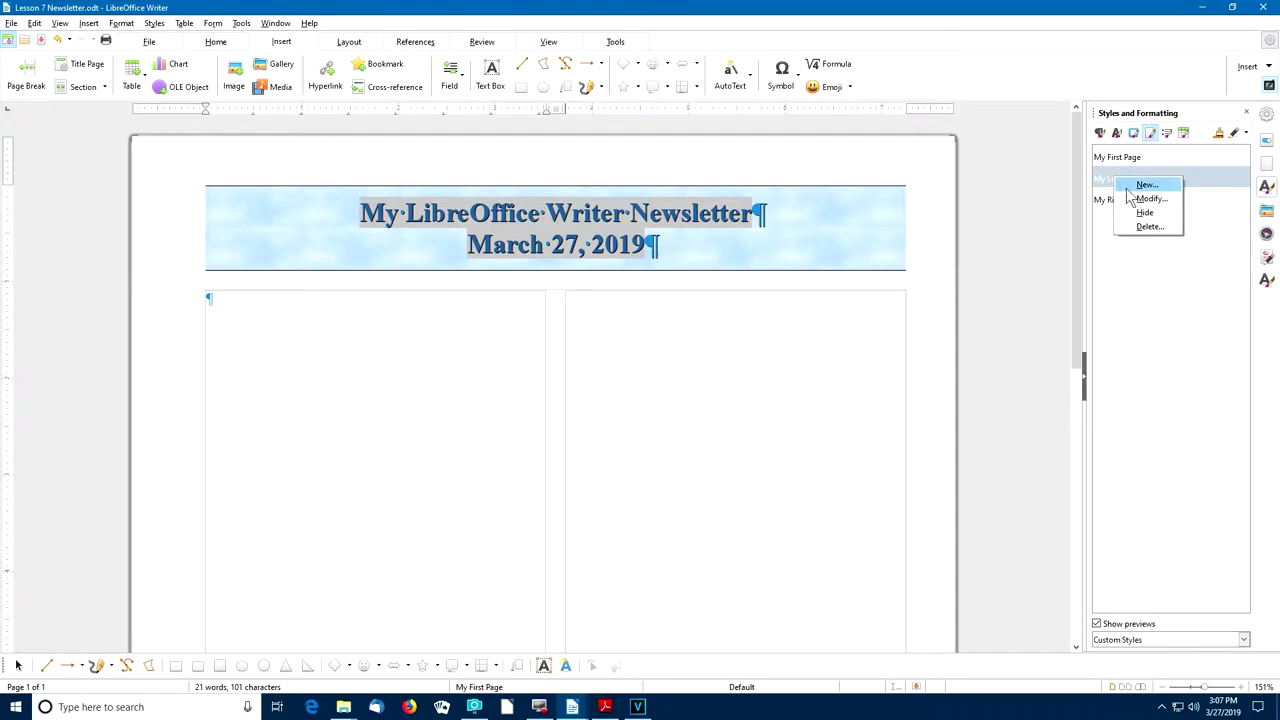
pyautogui.click(1140, 200)
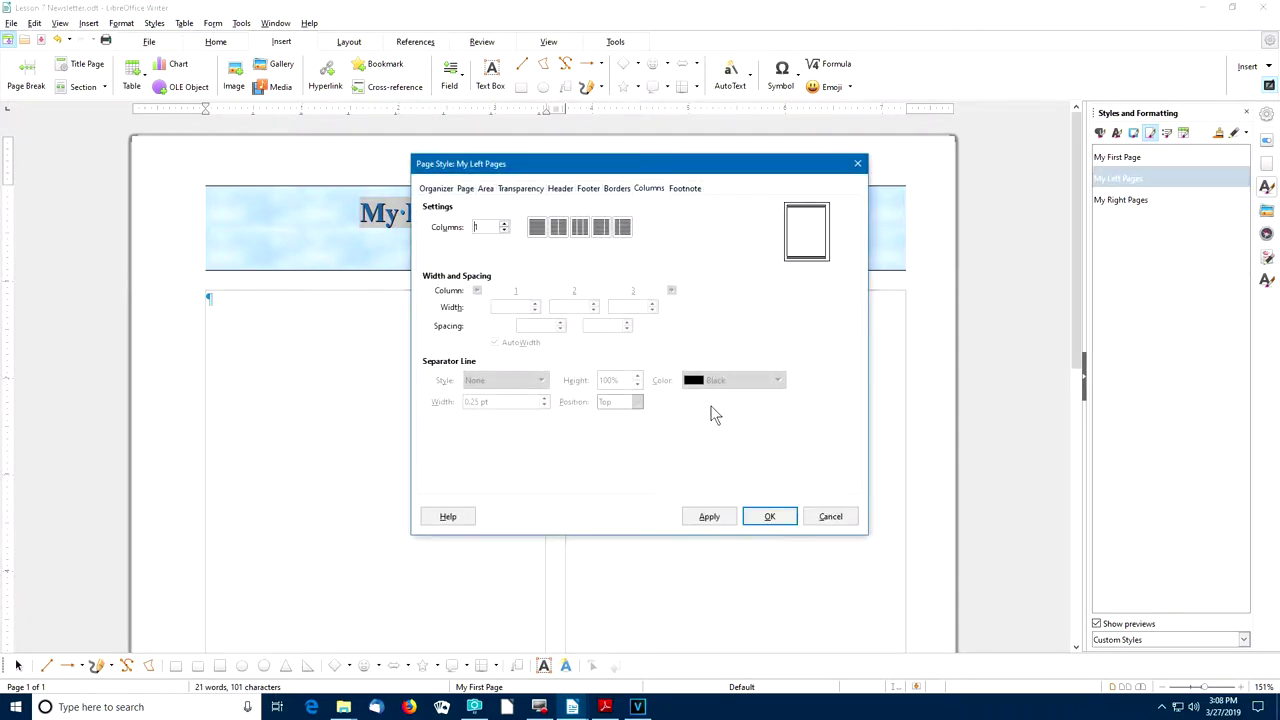
pyautogui.click(558, 228)
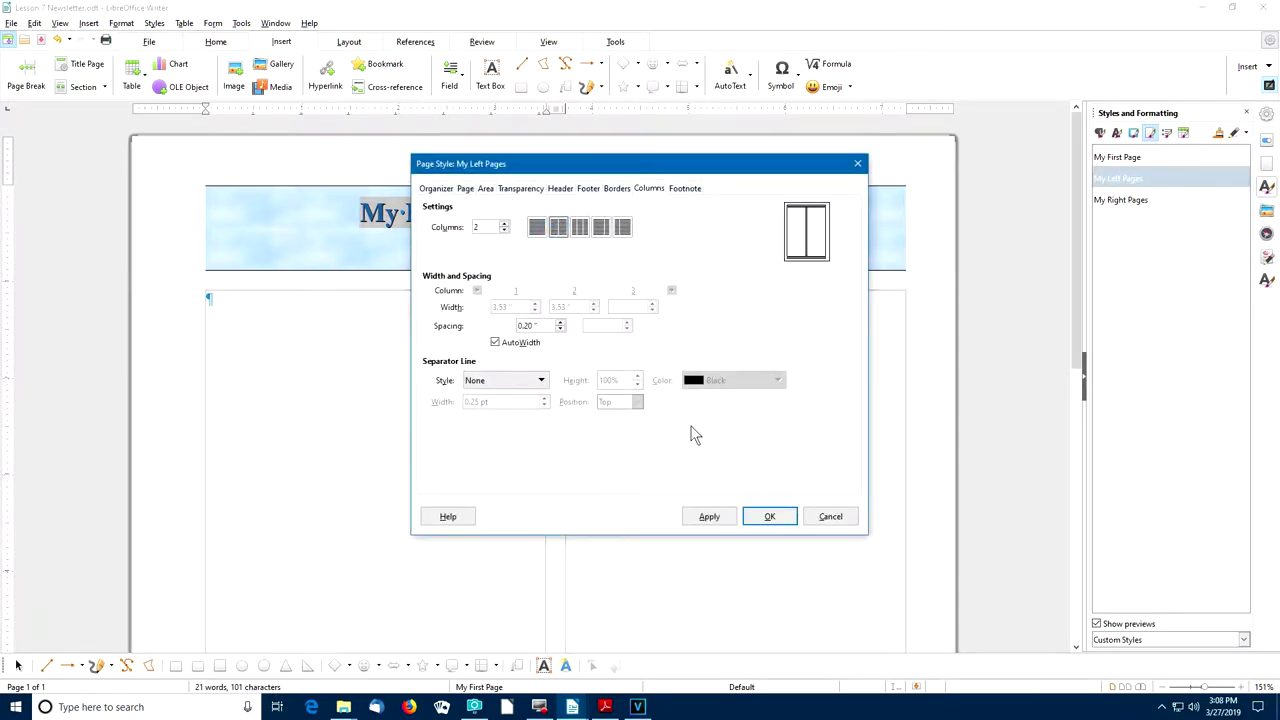
pyautogui.click(766, 516)
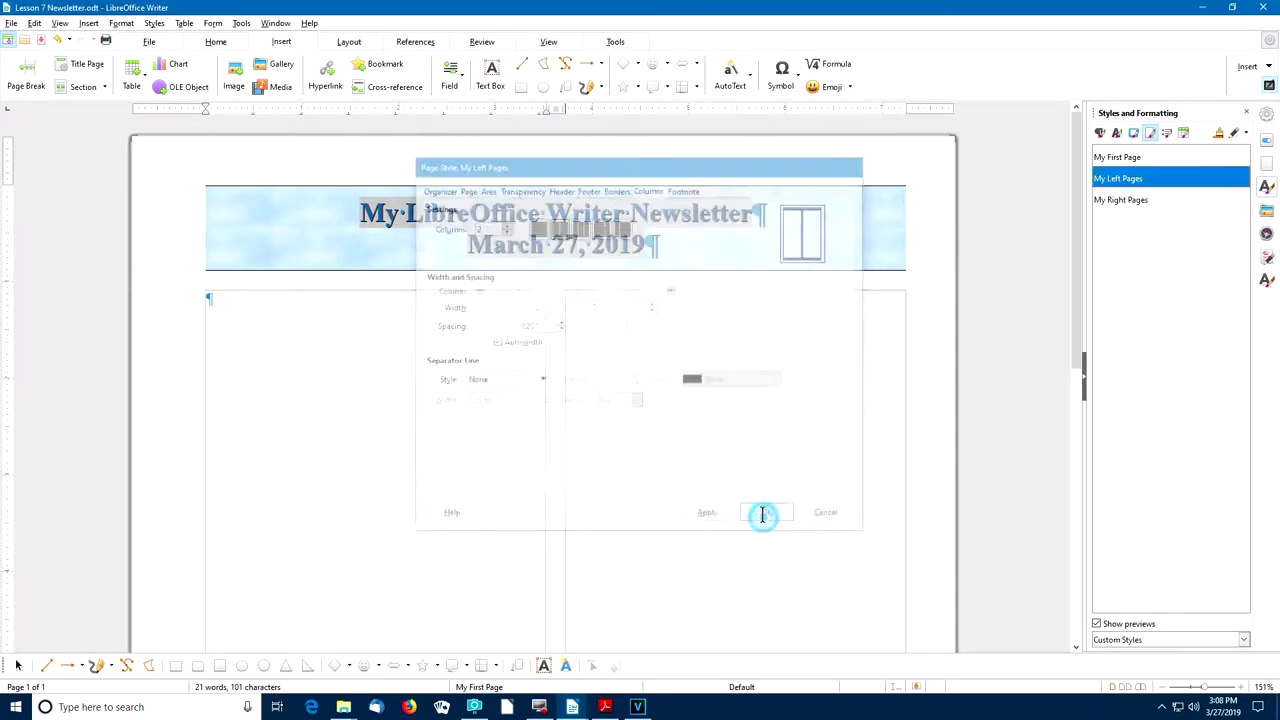
# Modify the My Right Pages page style to use two equal columns.
pyautogui.click(1119, 200)
pyautogui.rightClick(1119, 200)
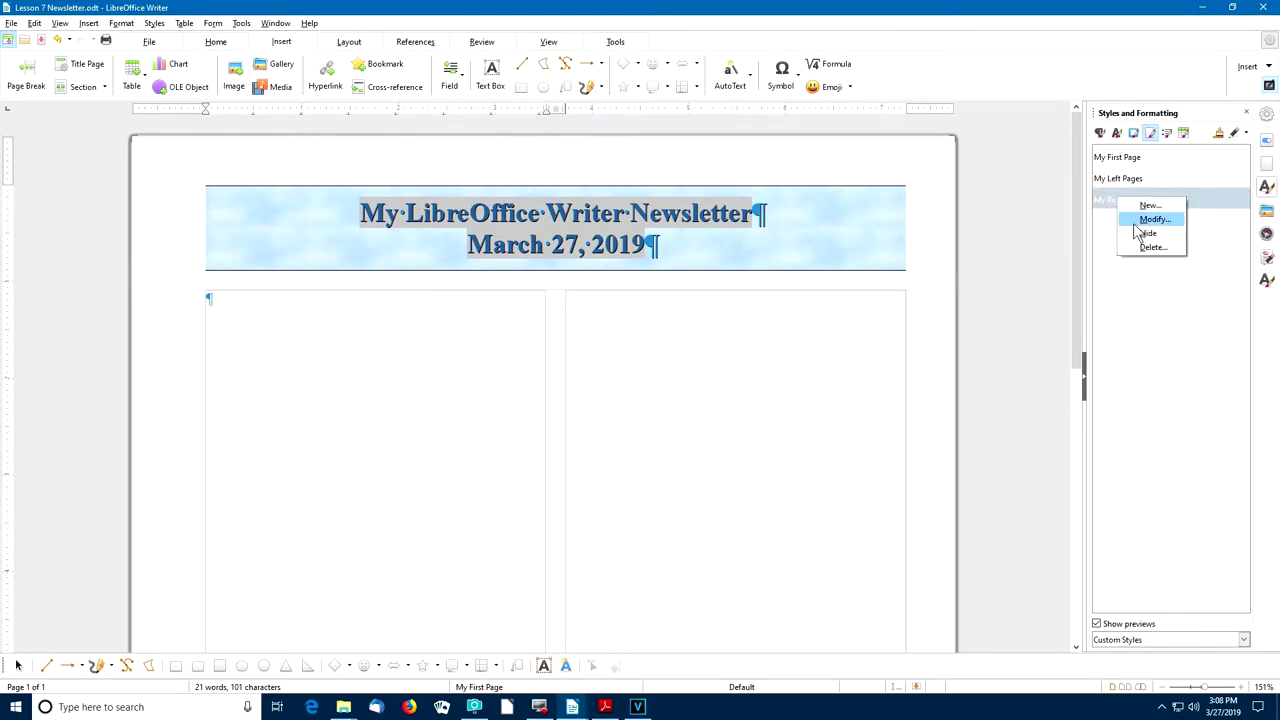
pyautogui.click(1142, 221)
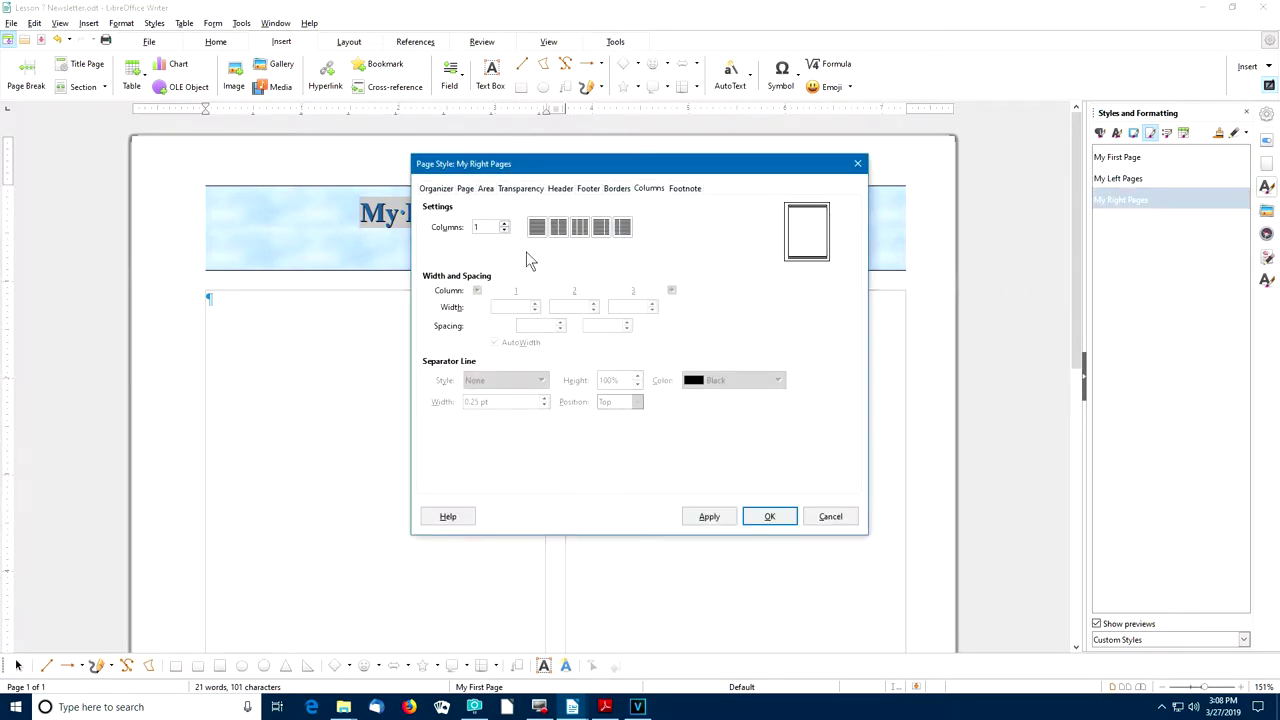
pyautogui.click(557, 228)
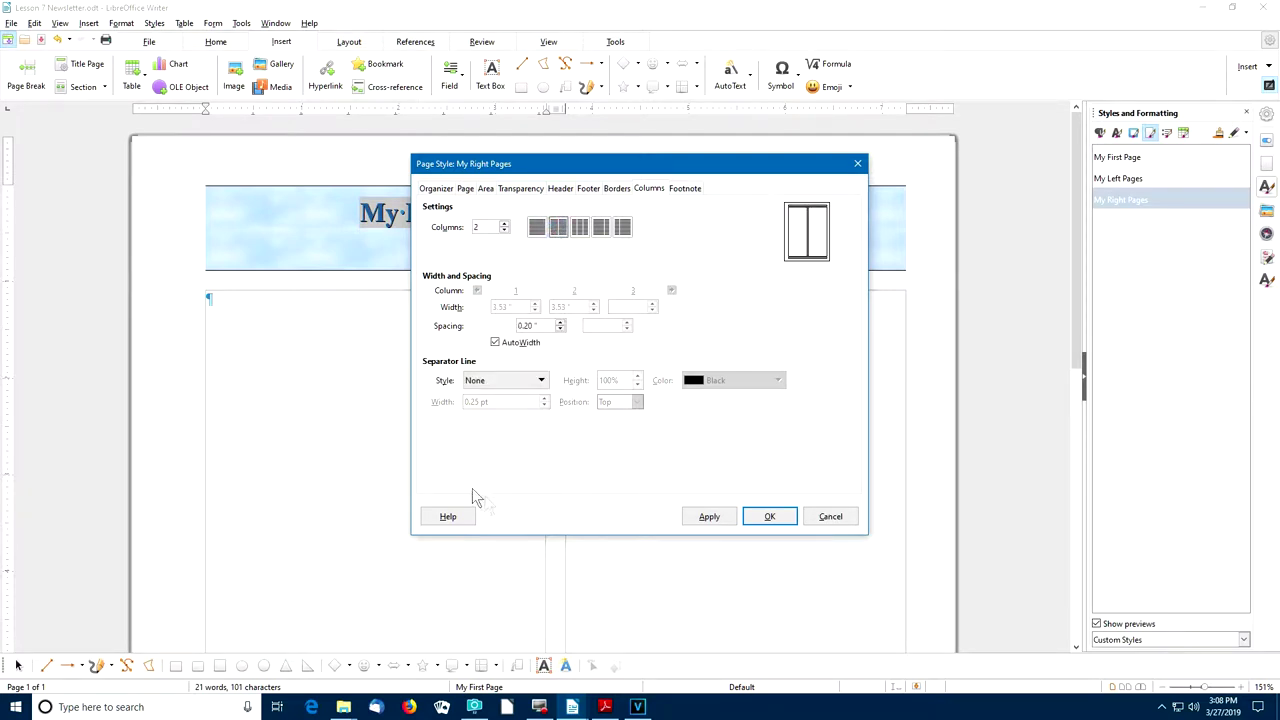
pyautogui.click(708, 515)
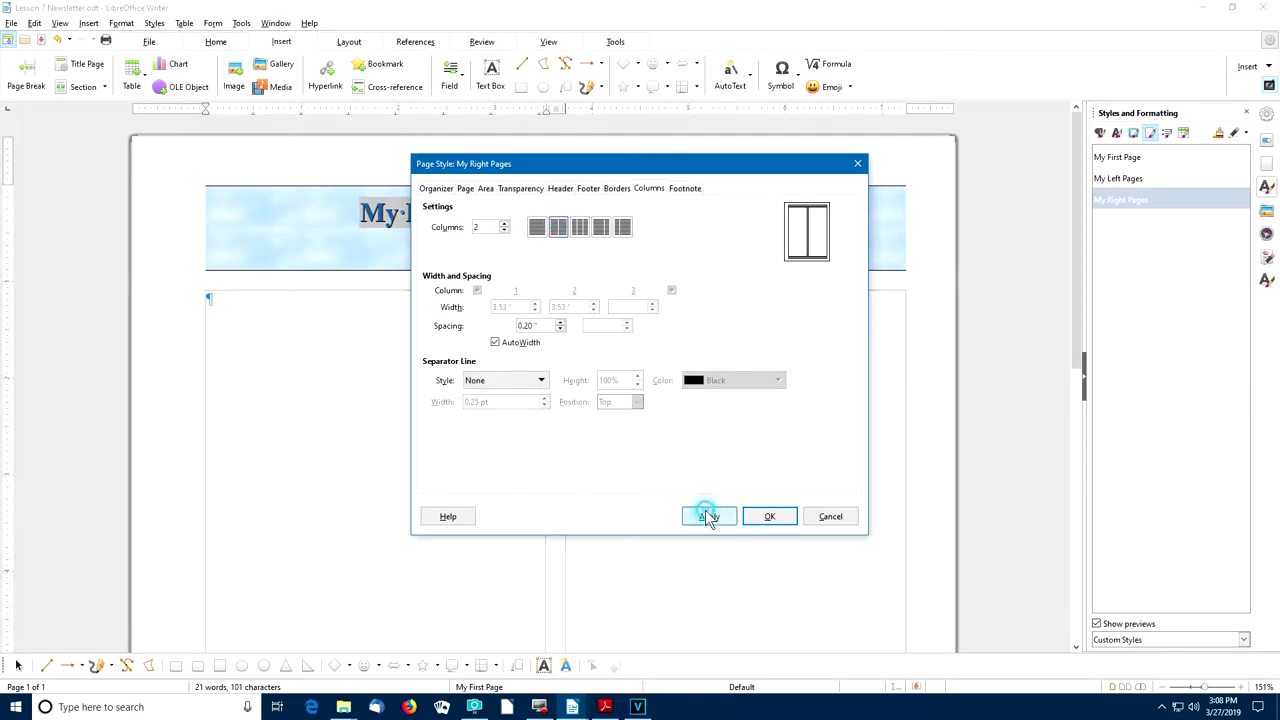
pyautogui.click(763, 513)
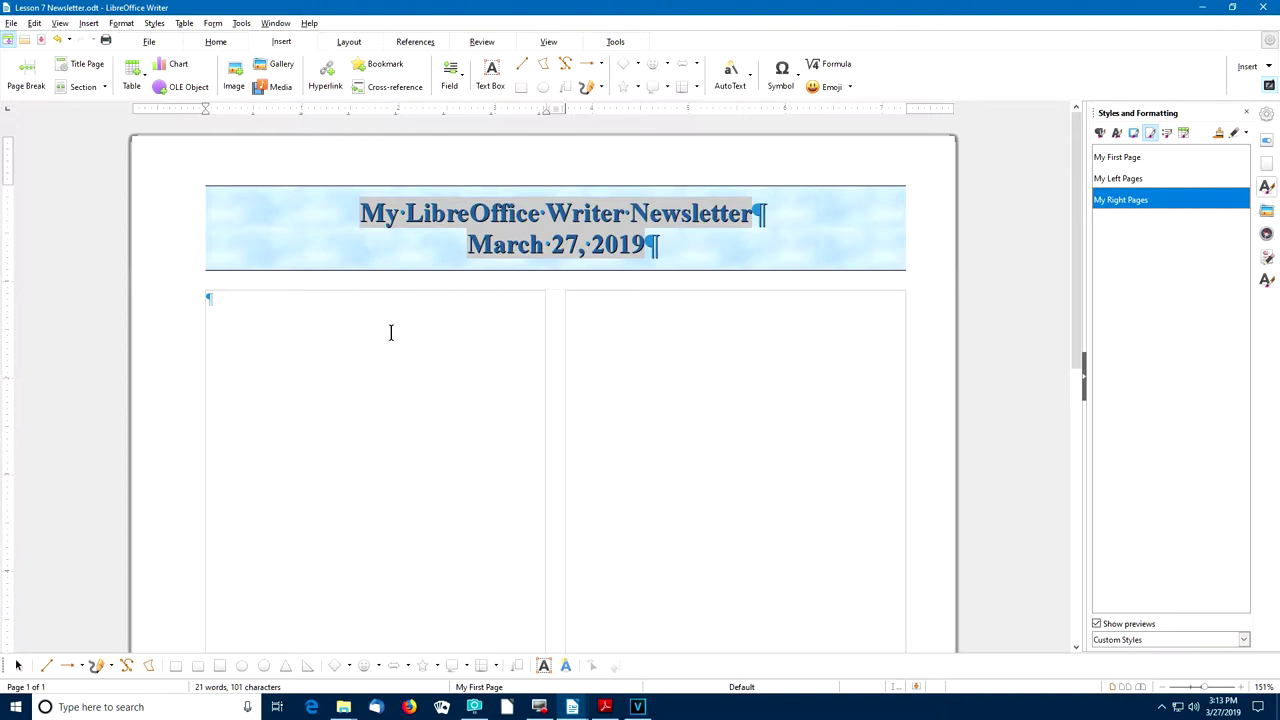
# Switch to the lesson PDF in Adobe Reader and copy the search term "Plant Taxonomy".
pyautogui.hotkey('alt', 'Tab')
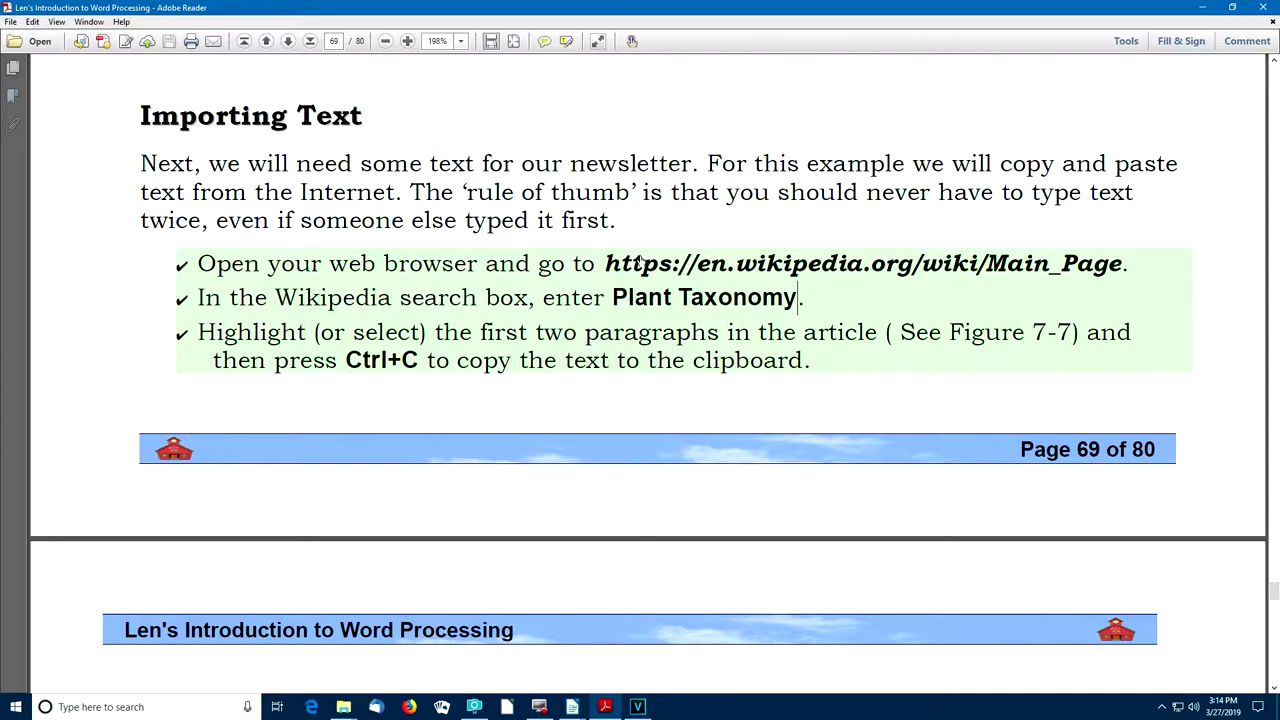
pyautogui.moveTo(612, 298); pyautogui.dragTo(733, 290)
pyautogui.hotkey('ctrl', 'c')
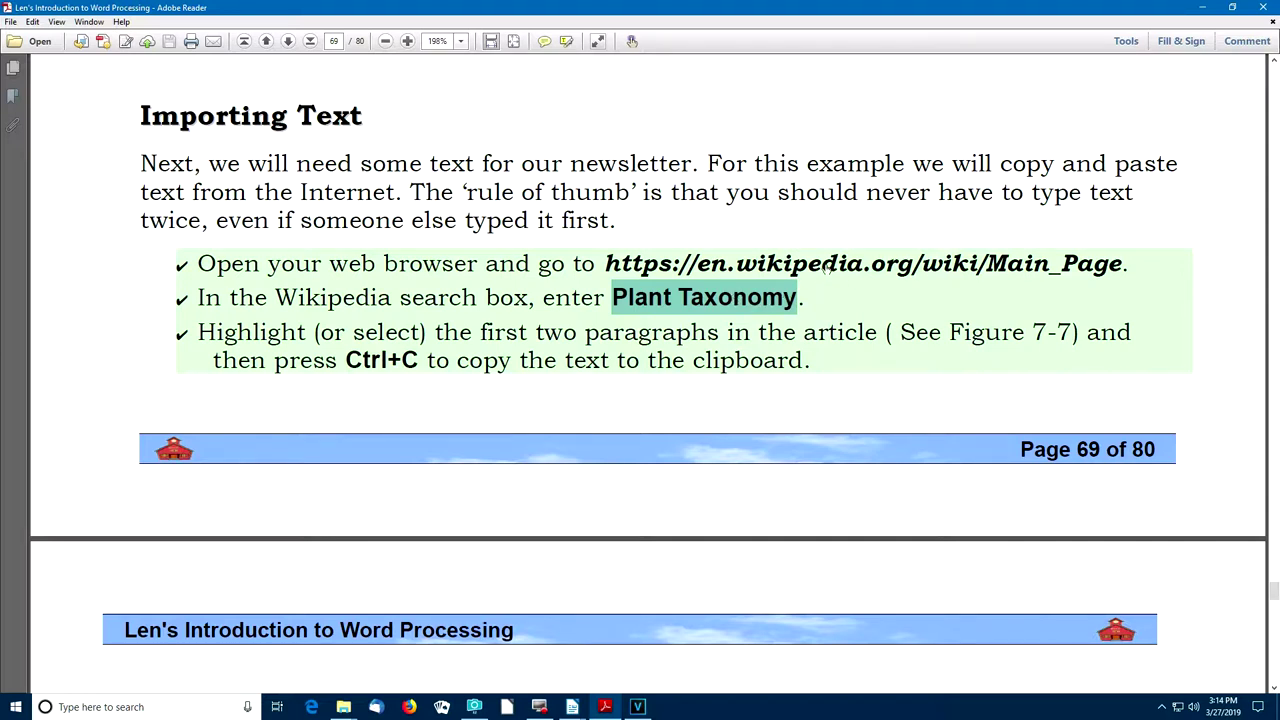
# Open the PDF's Wikipedia main page link in Firefox and search Wikipedia for "Plant Taxonomy".
pyautogui.click(826, 264)
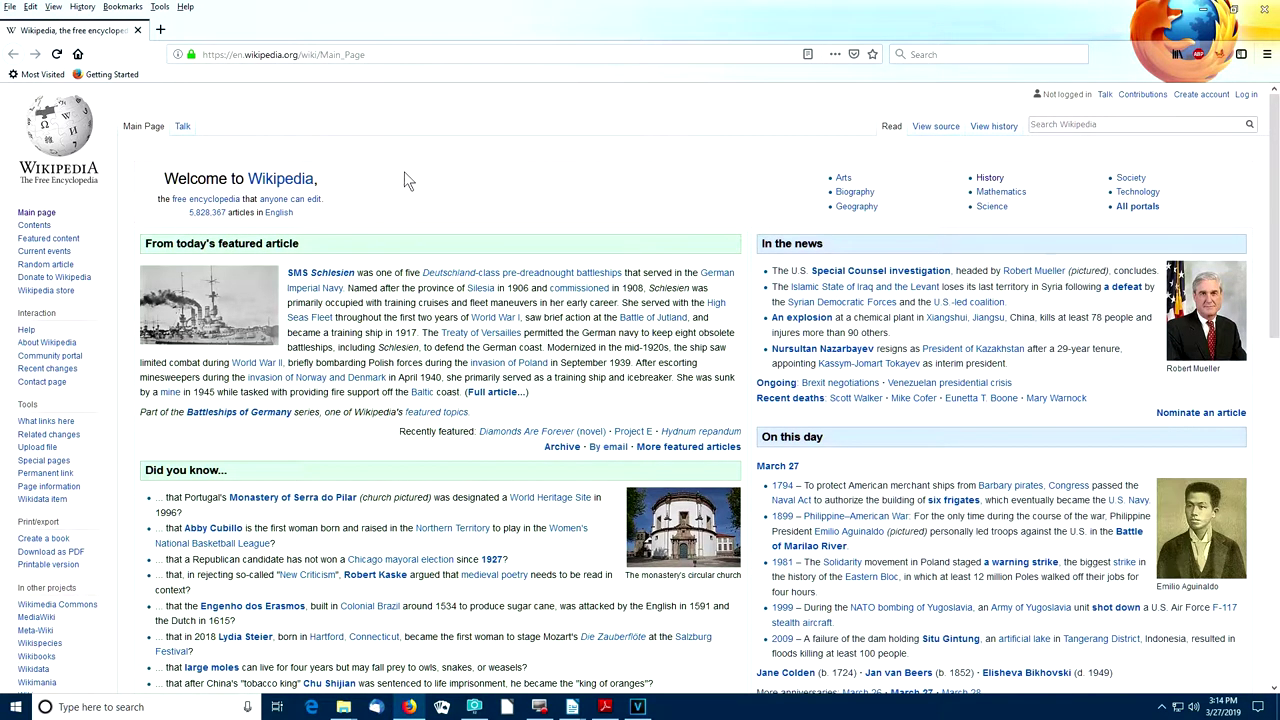
pyautogui.click(1035, 123)
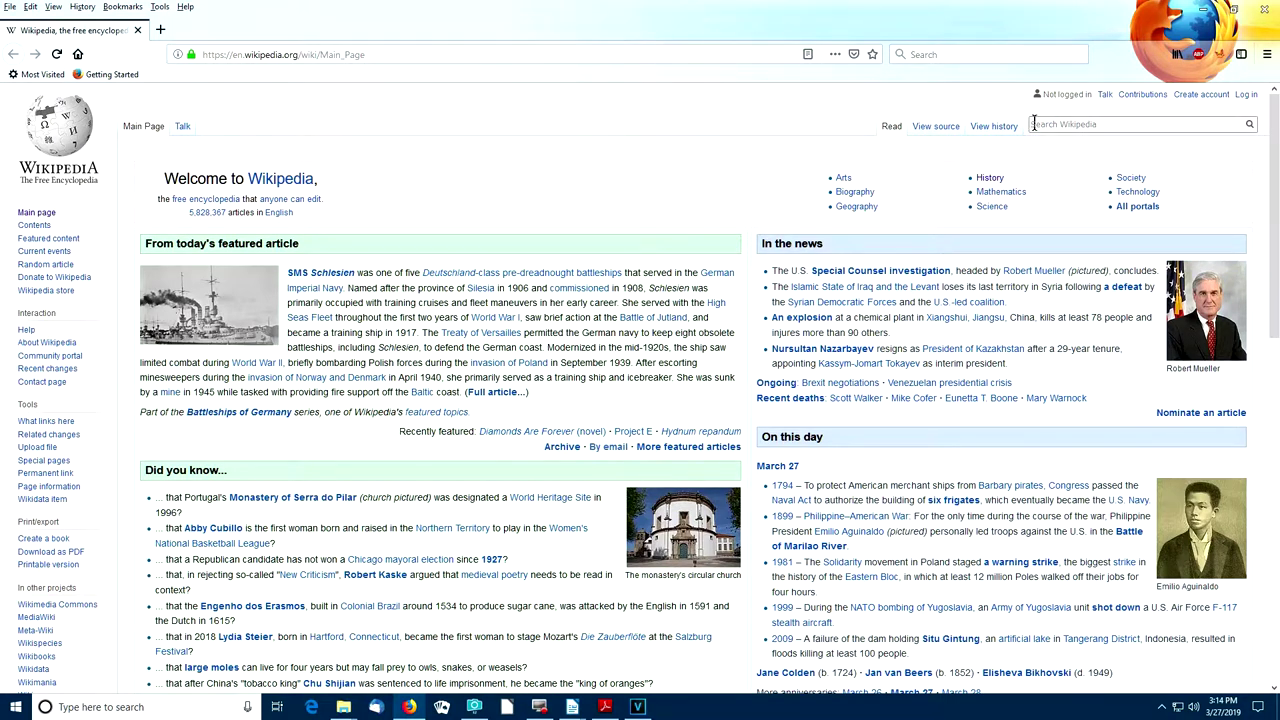
pyautogui.hotkey('ctrl', 'v')
pyautogui.press('Return')
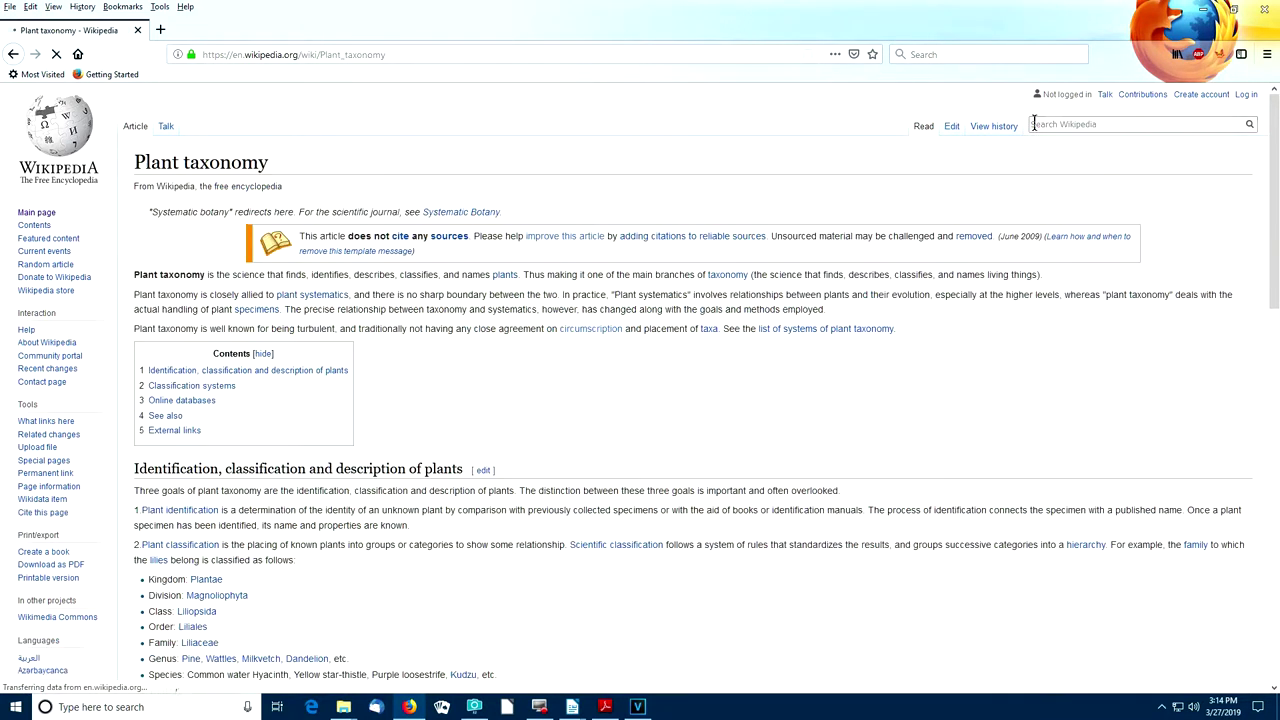
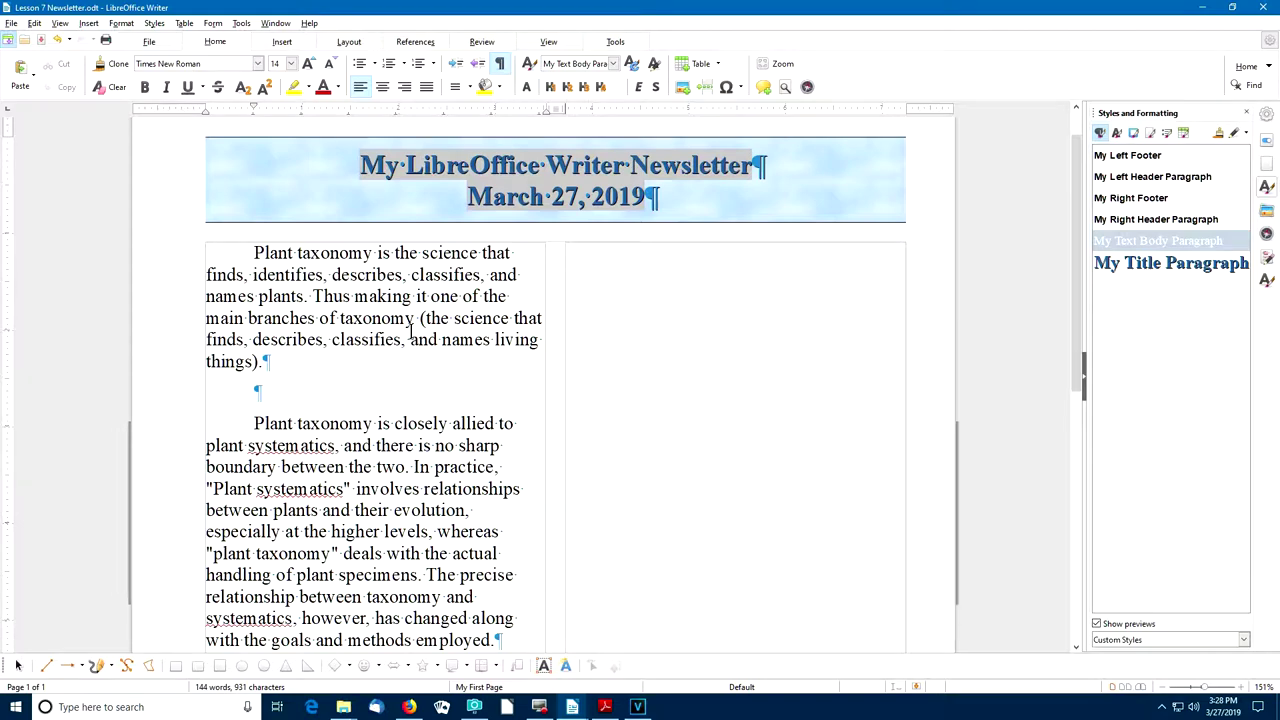
# Insert an empty paragraph above the first body paragraph and apply the Heading 1 style to it.
pyautogui.press('Return')
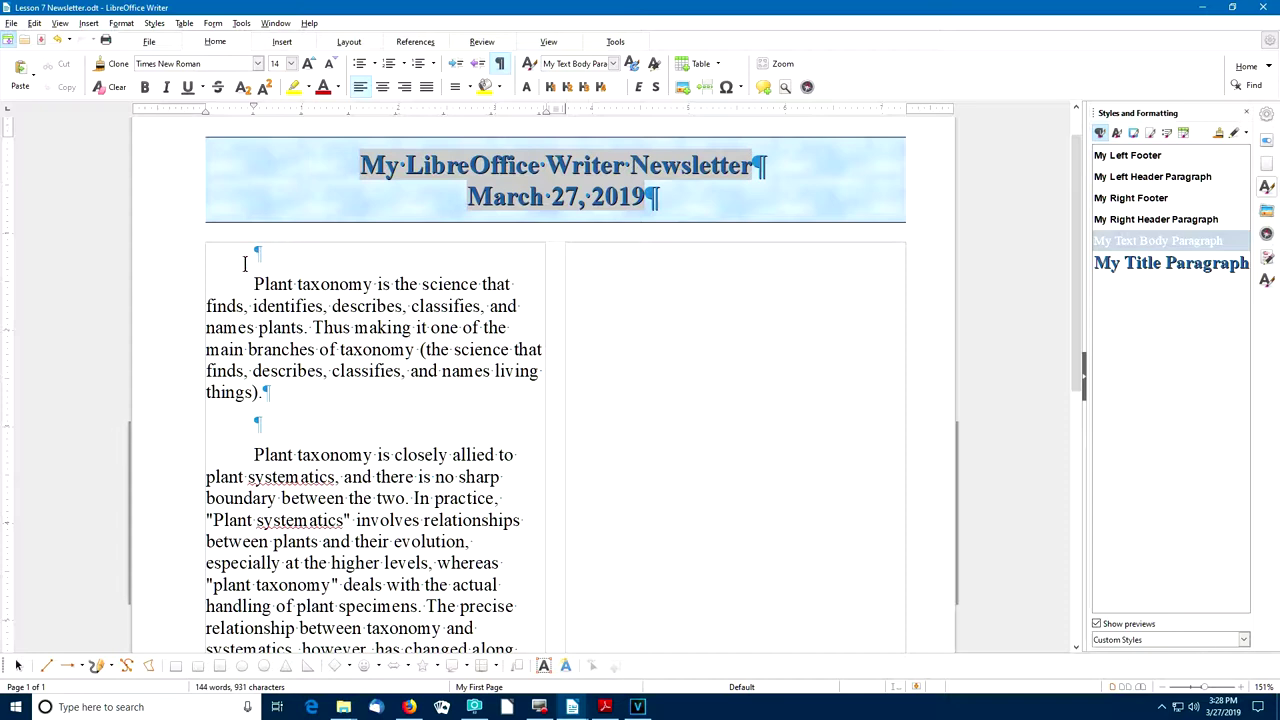
pyautogui.click(257, 252)
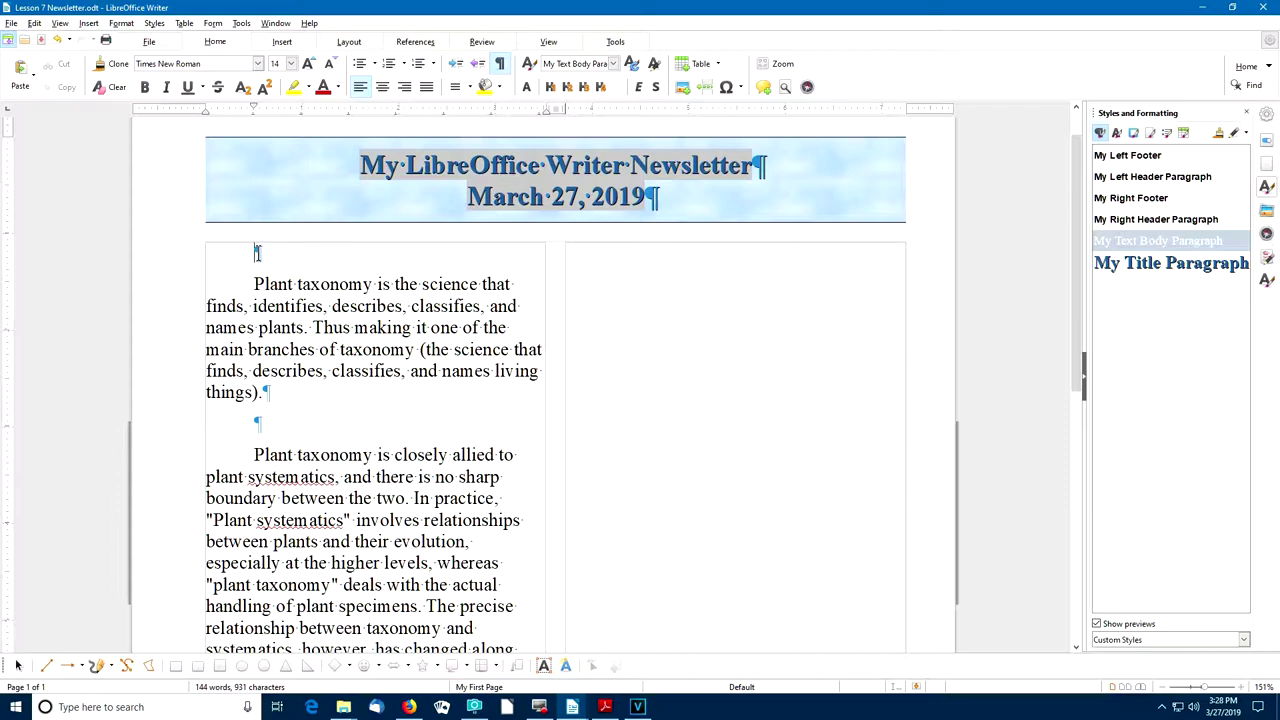
pyautogui.click(613, 63)
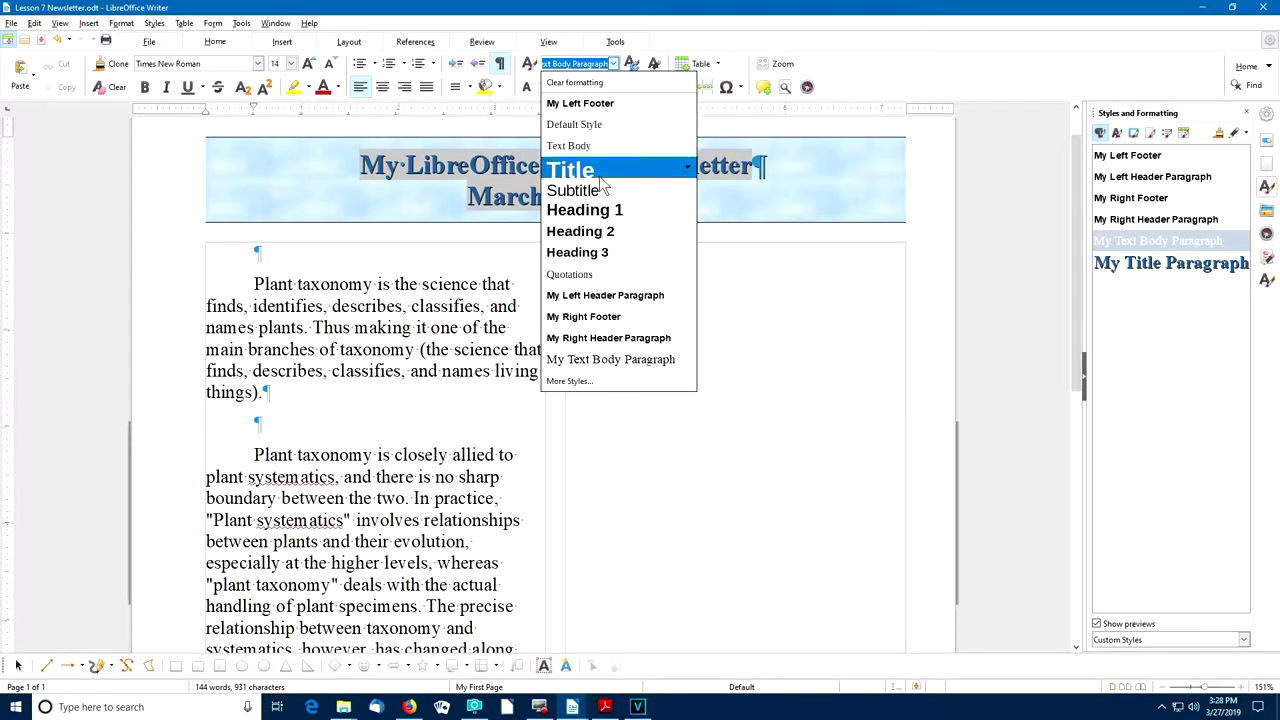
pyautogui.click(598, 210)
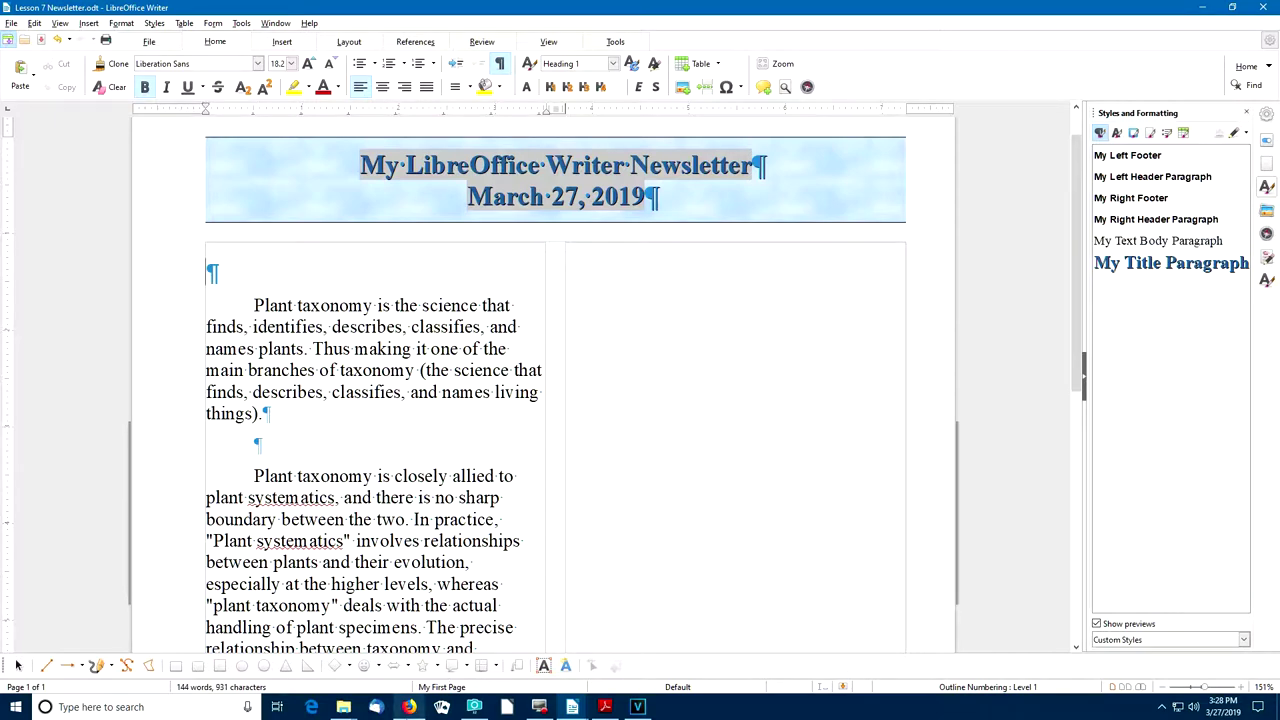
# Copy the "Plant taxonomy" article title from Wikipedia in Firefox and return to the newsletter in LibreOffice Writer.
pyautogui.click(409, 707)
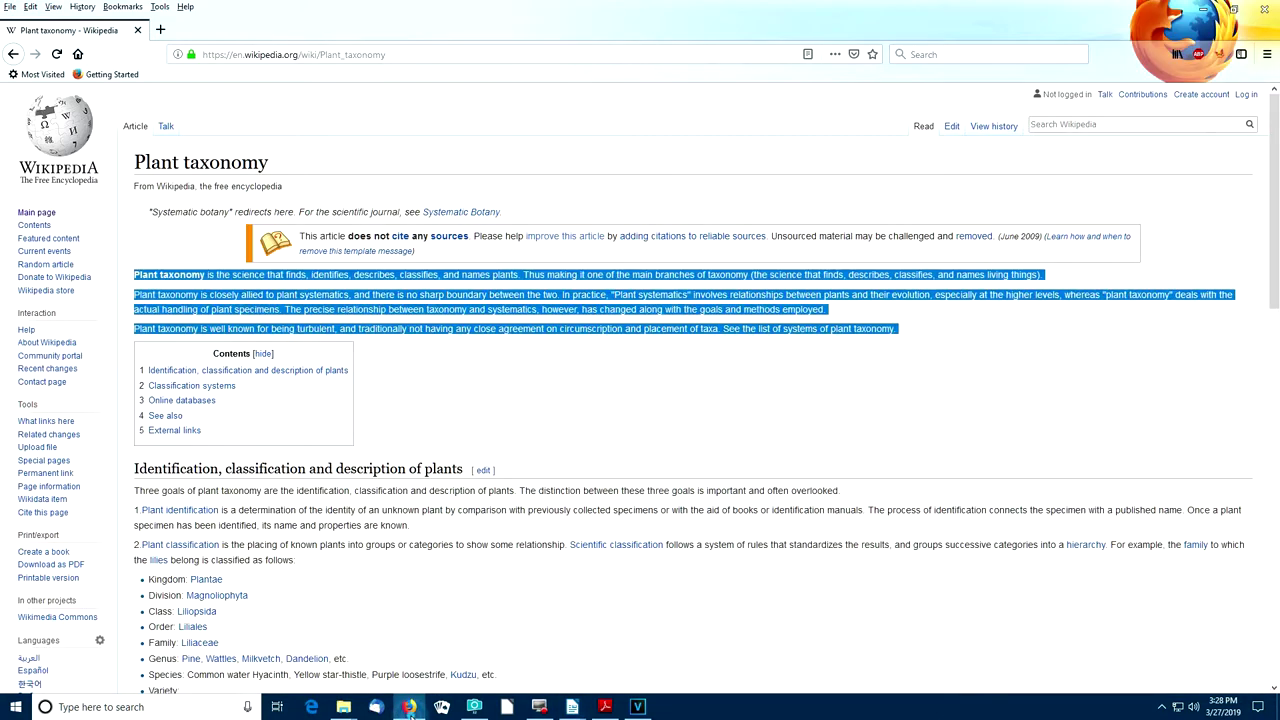
pyautogui.doubleClick(160, 163)
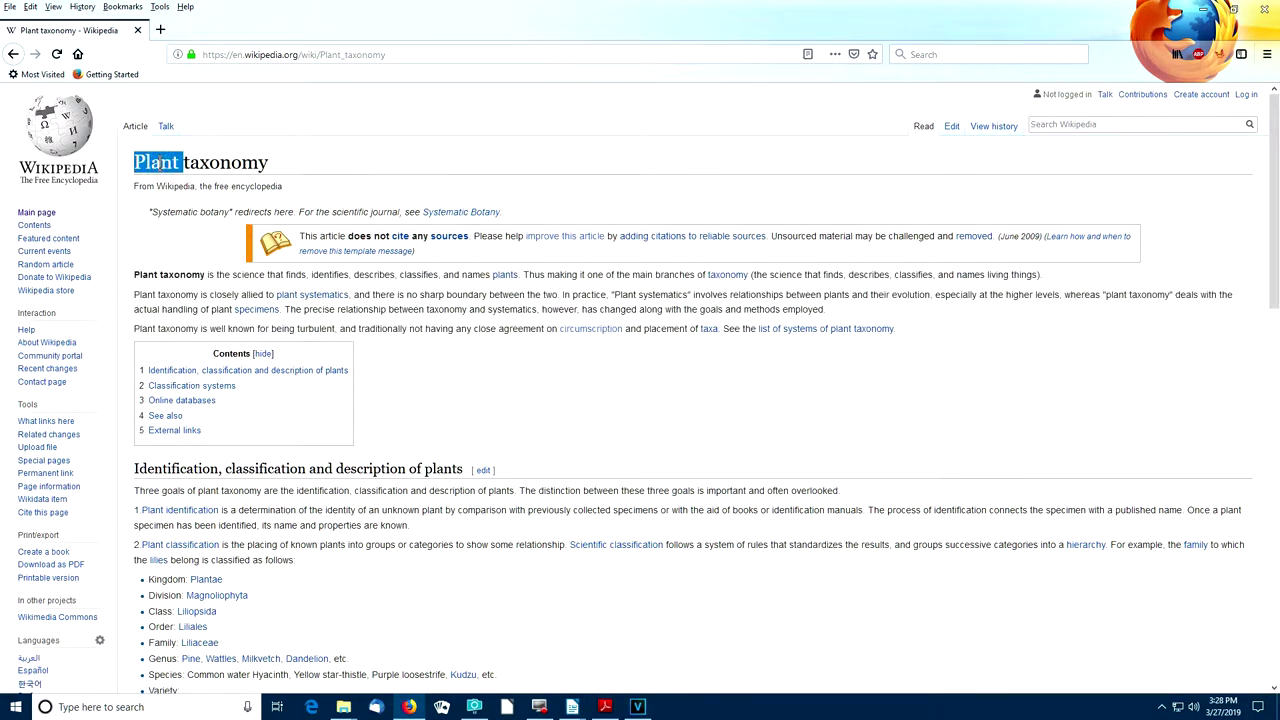
pyautogui.keyDown('shift'); pyautogui.click(255, 166); pyautogui.keyUp('shift')
pyautogui.hotkey('ctrl', 'c')
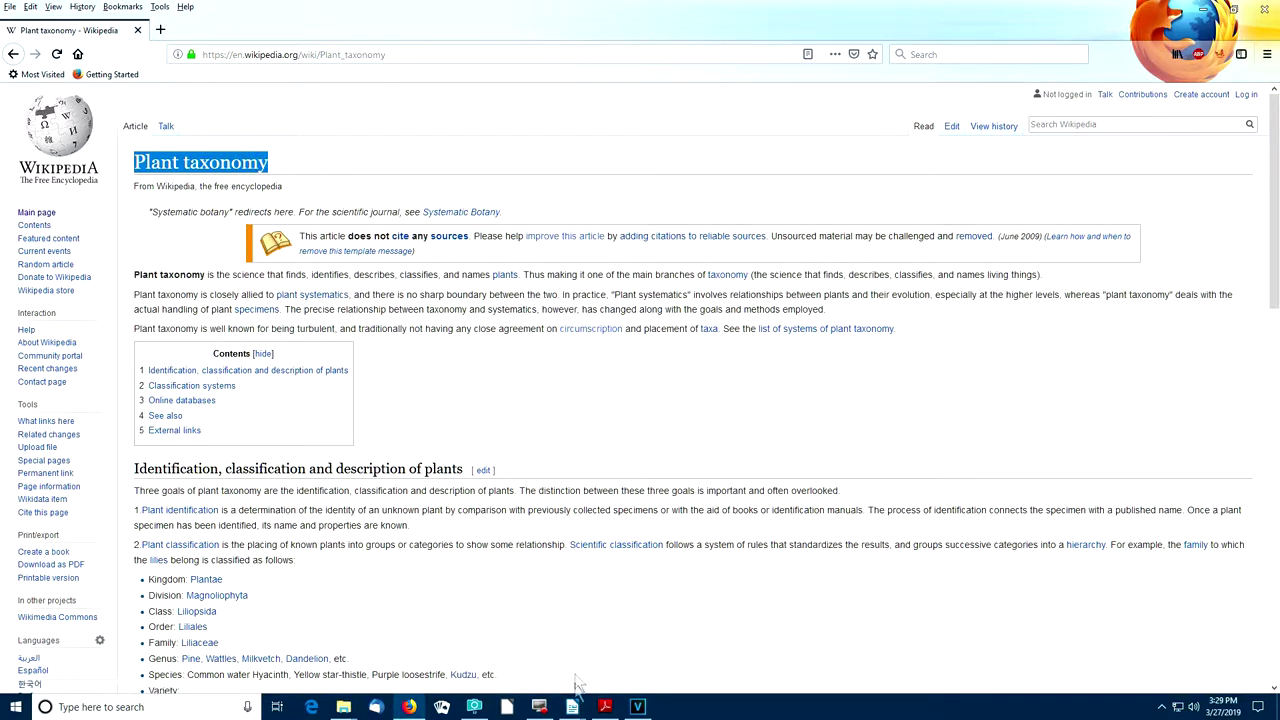
pyautogui.moveTo(572, 706)
pyautogui.click(640, 669)
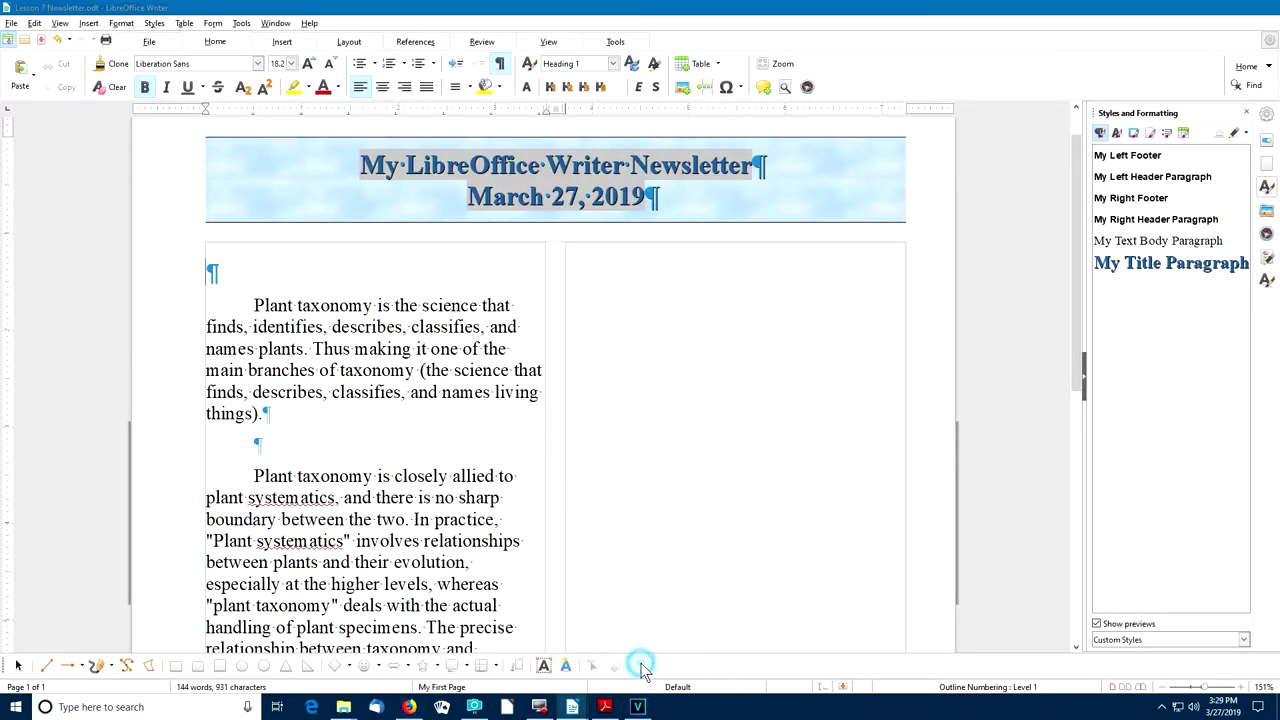
# Paste the copied "Plant taxonomy" title as unformatted text into the empty Heading 1 paragraph above the first body paragraph.
pyautogui.click(249, 272)
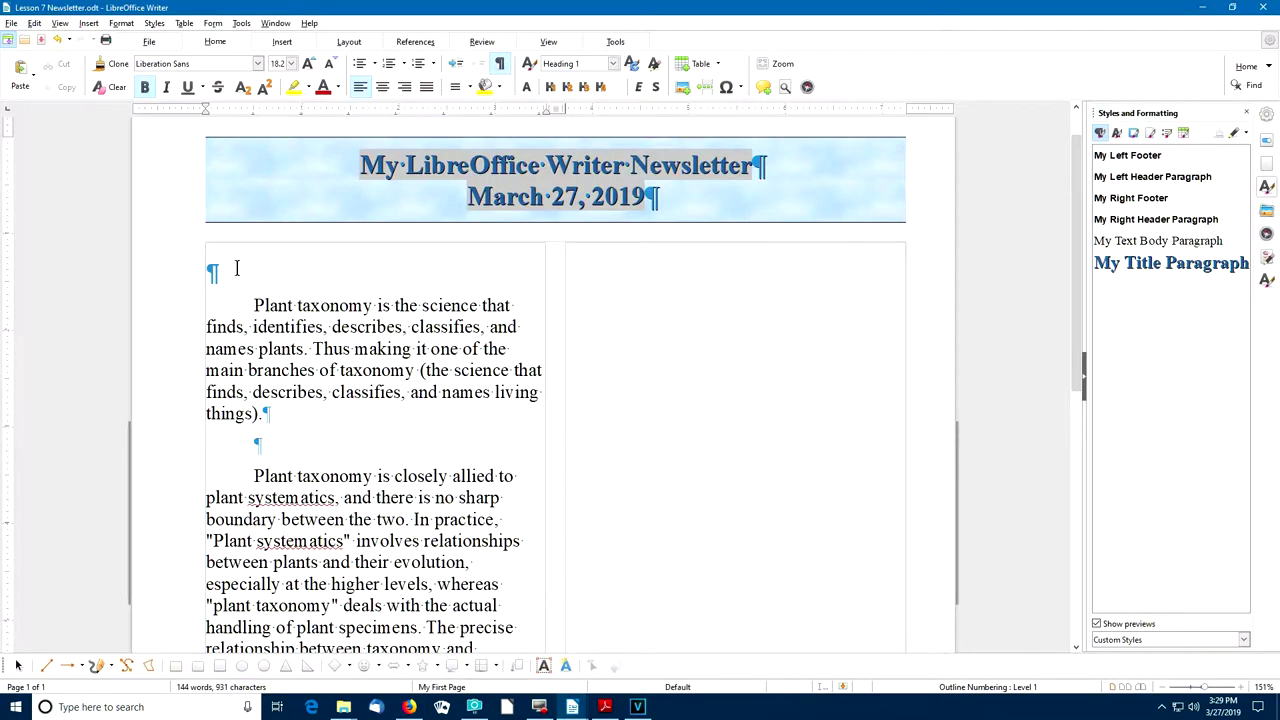
pyautogui.click(35, 23)
pyautogui.moveTo(86, 146)
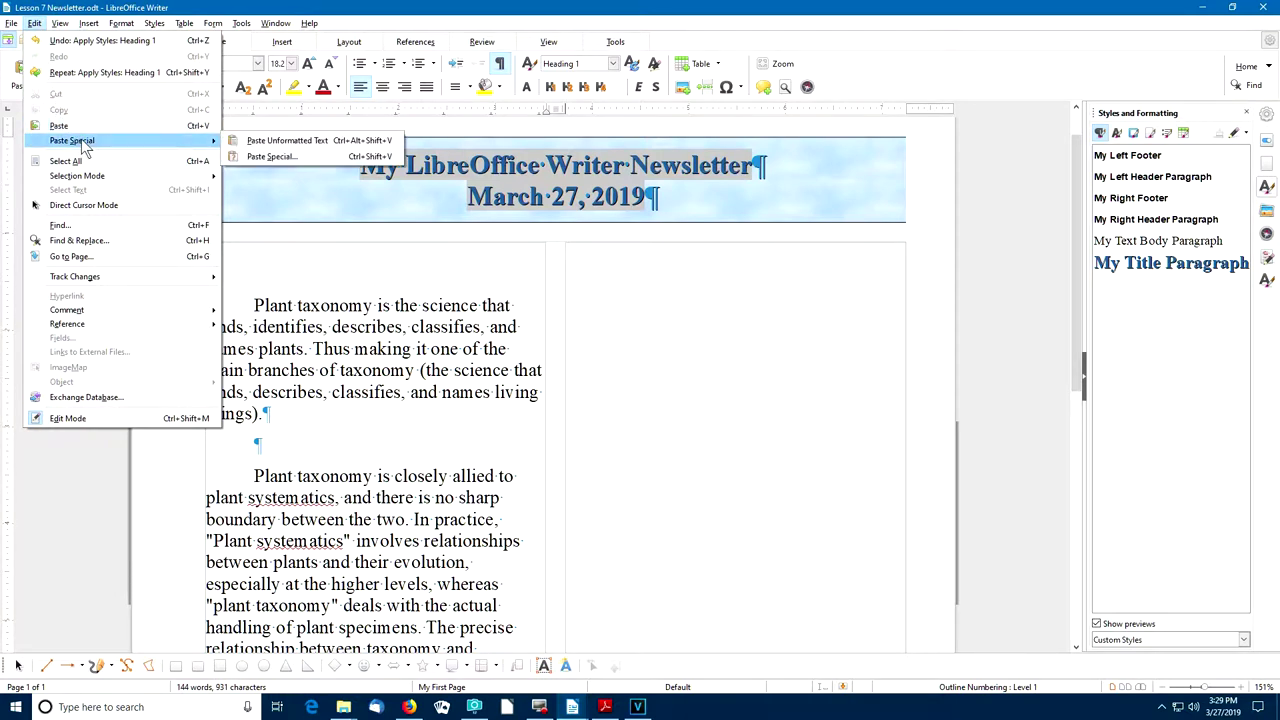
pyautogui.click(263, 140)
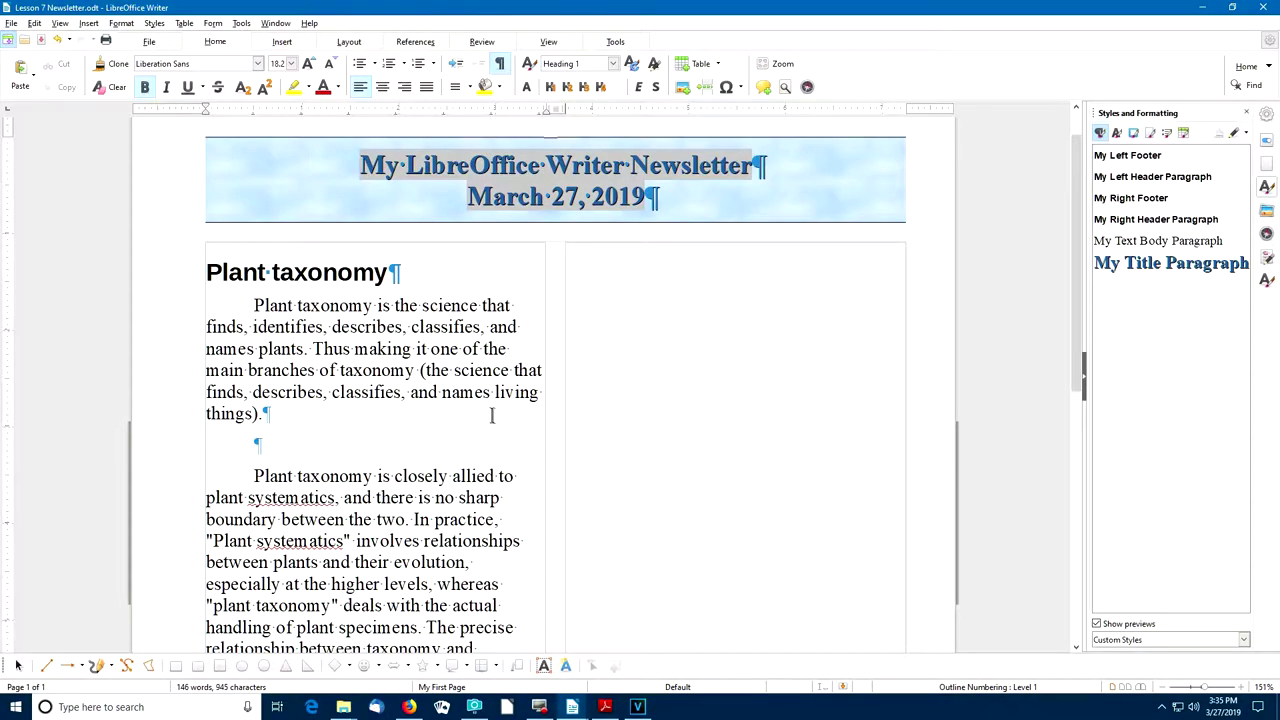
# Add the Heading 1 title "Carl Linnaeus" at the end of the document, followed by an empty paragraph in the My Text Body Paragraph style.
pyautogui.click(357, 368)
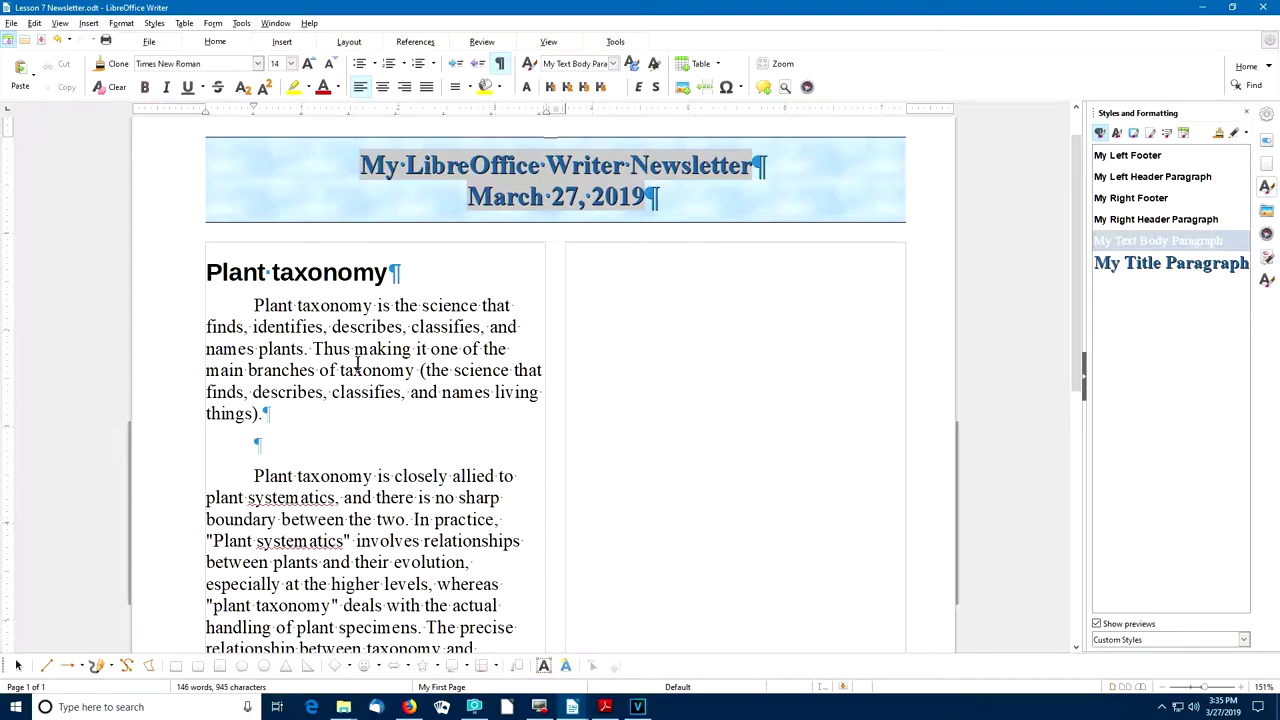
pyautogui.hotkey('ctrl', 'End')
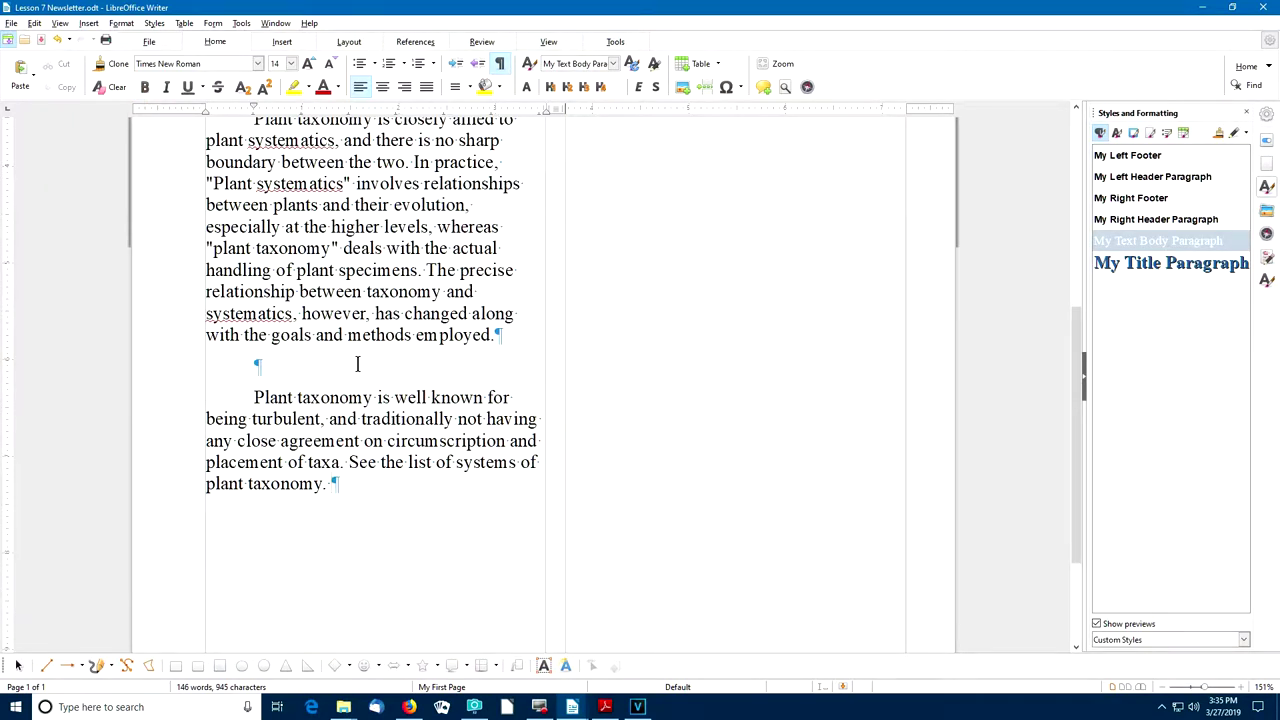
pyautogui.press('Return')
pyautogui.click(613, 64)
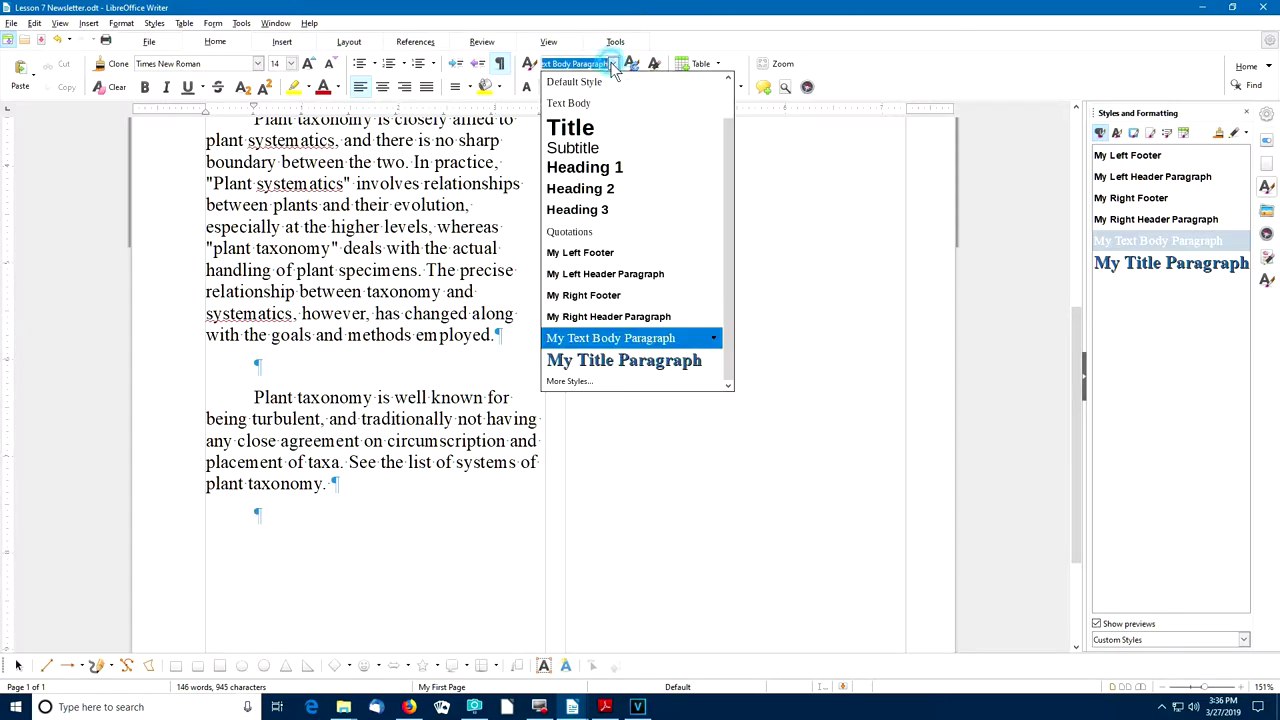
pyautogui.click(605, 167)
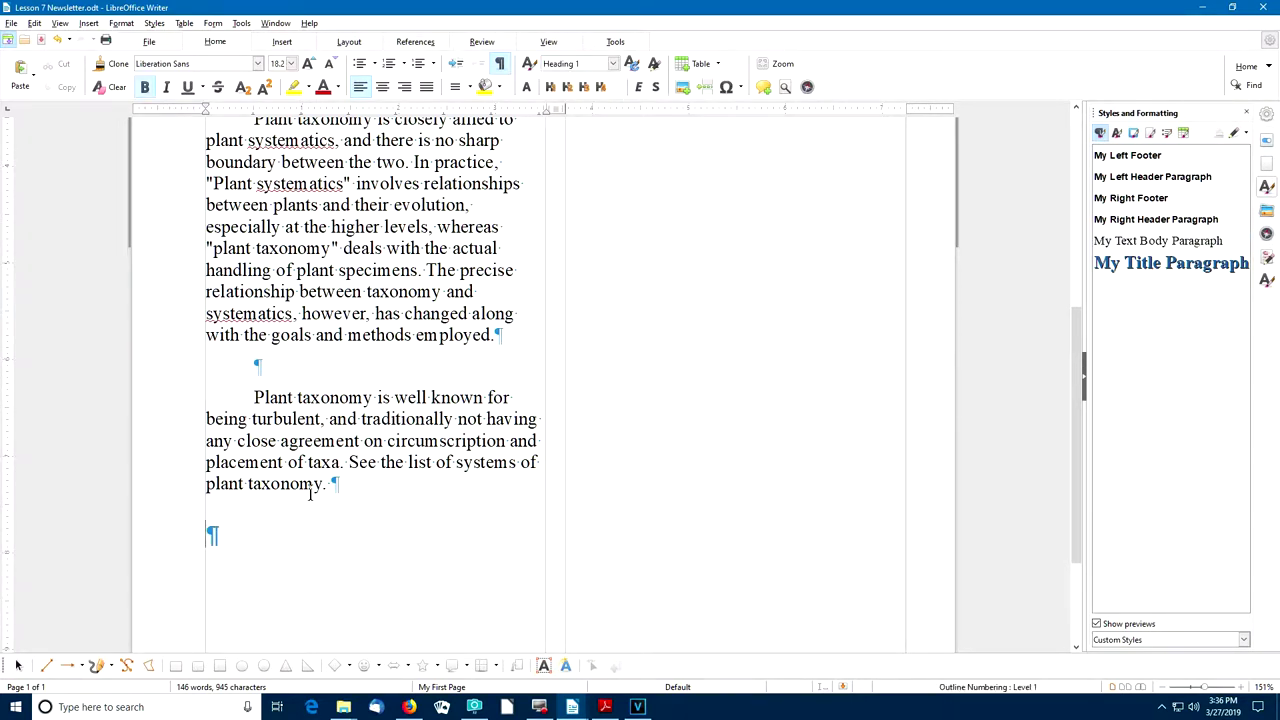
pyautogui.write('Carl Linnaeus')
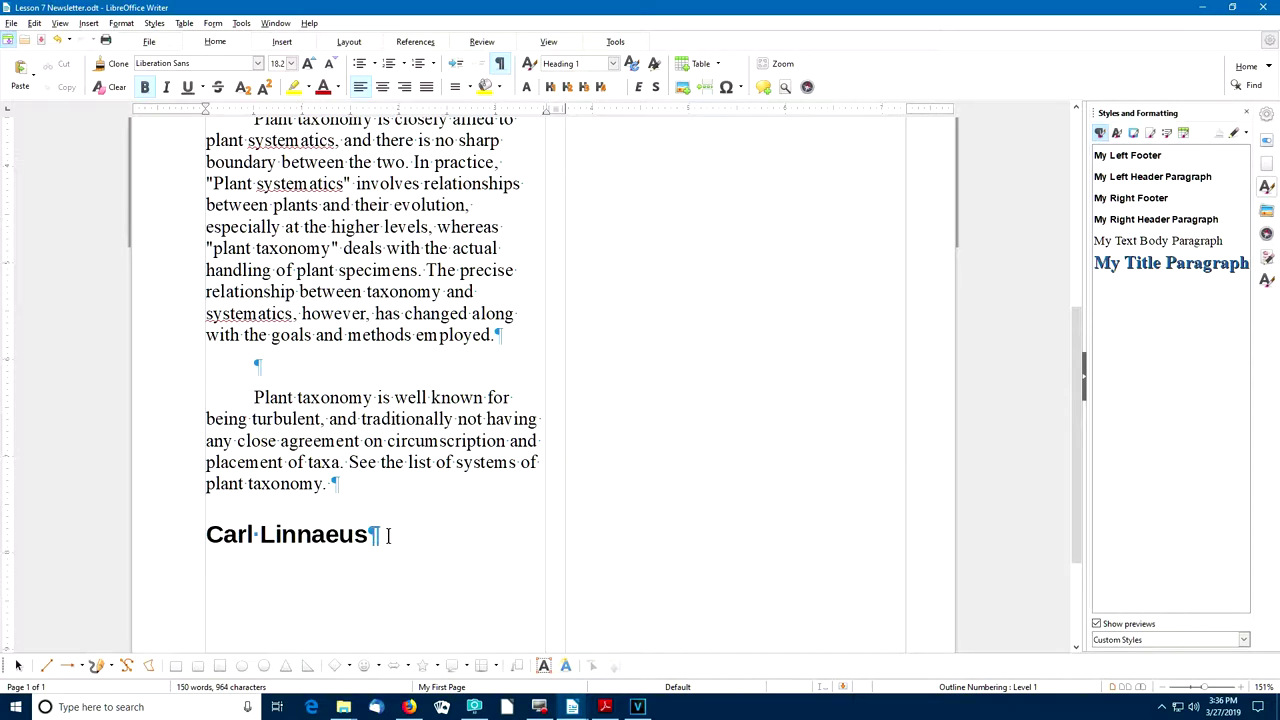
pyautogui.press('Return')
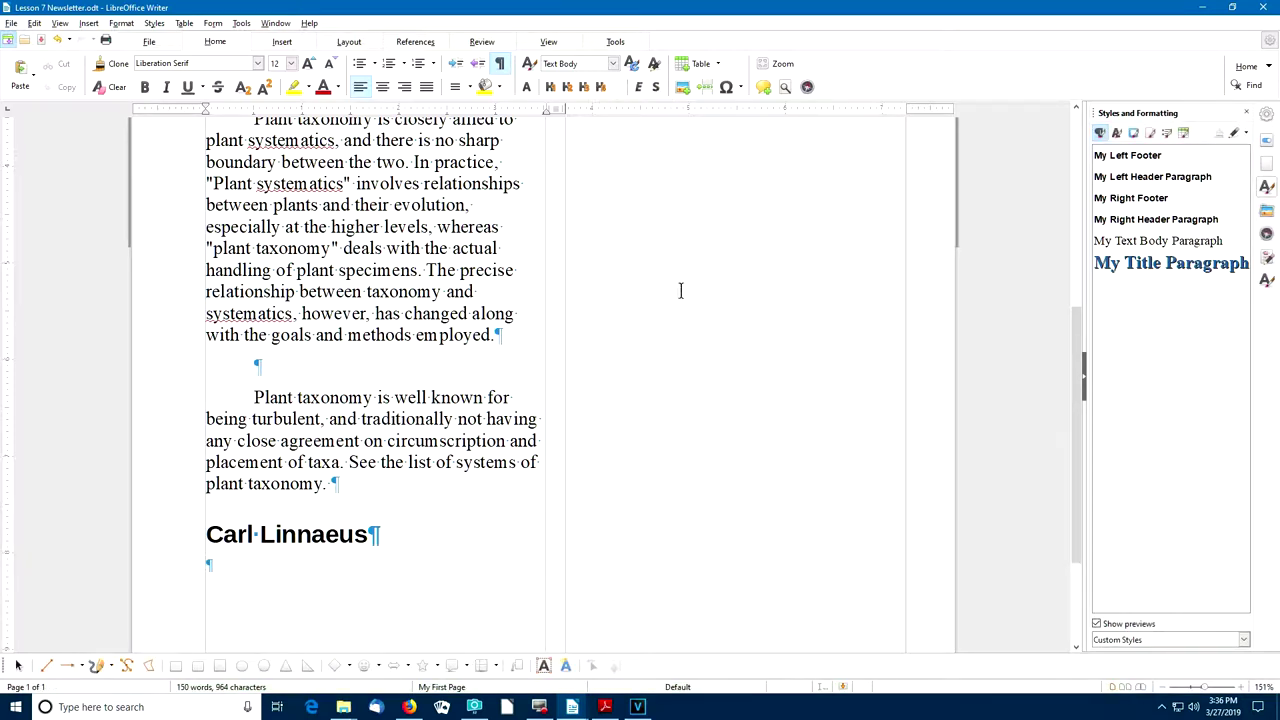
pyautogui.doubleClick(1148, 243)
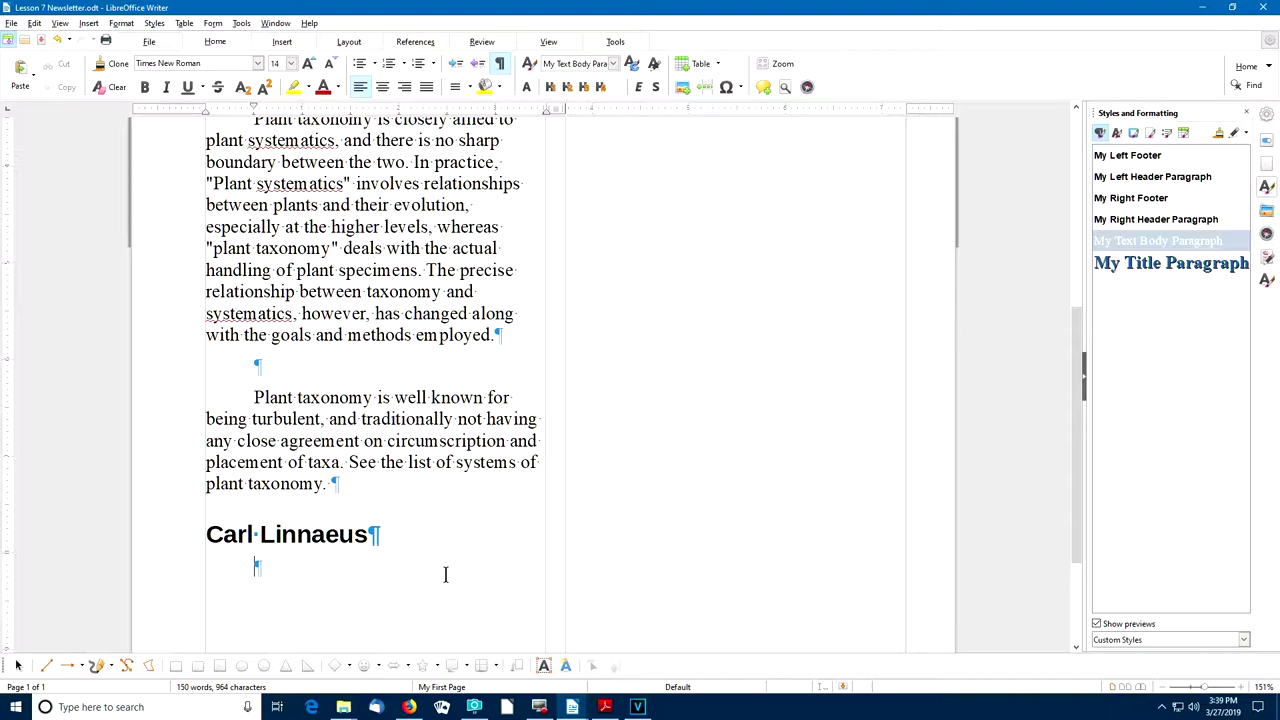
# Switch to Firefox and open the Wikipedia article on "Carl Linnaeus" through the site search.
pyautogui.click(409, 707)
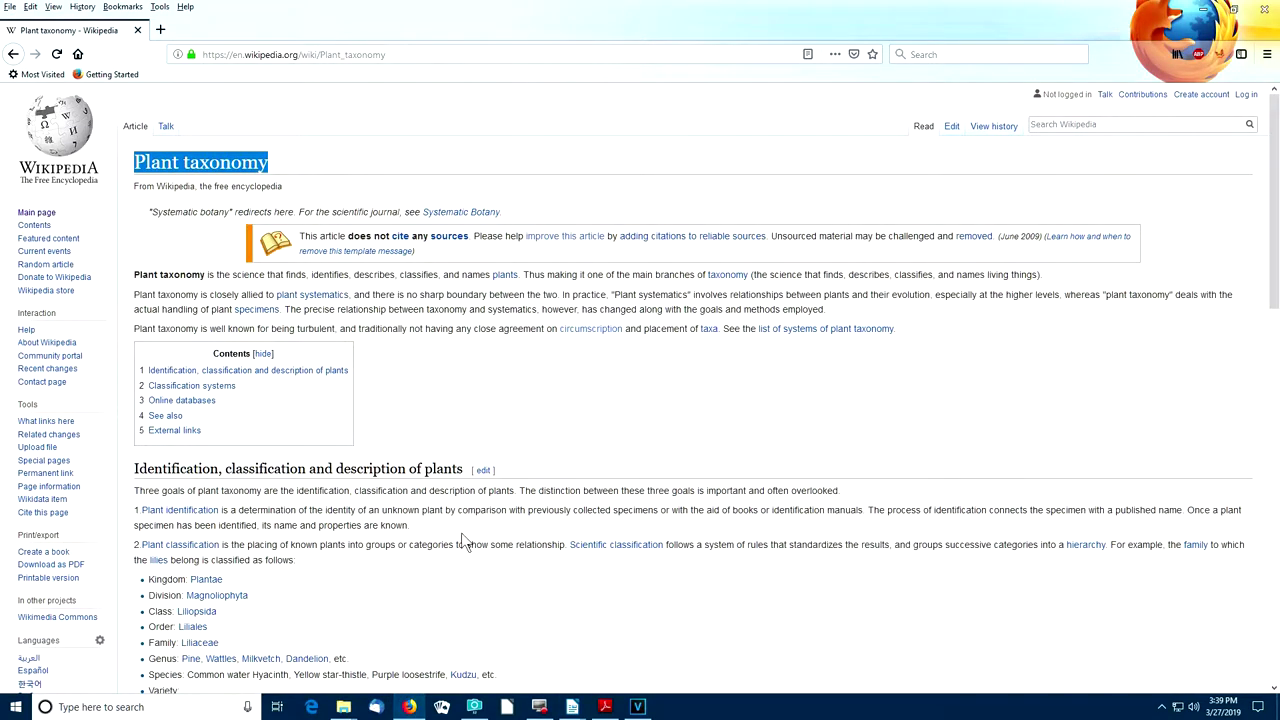
pyautogui.click(1035, 125)
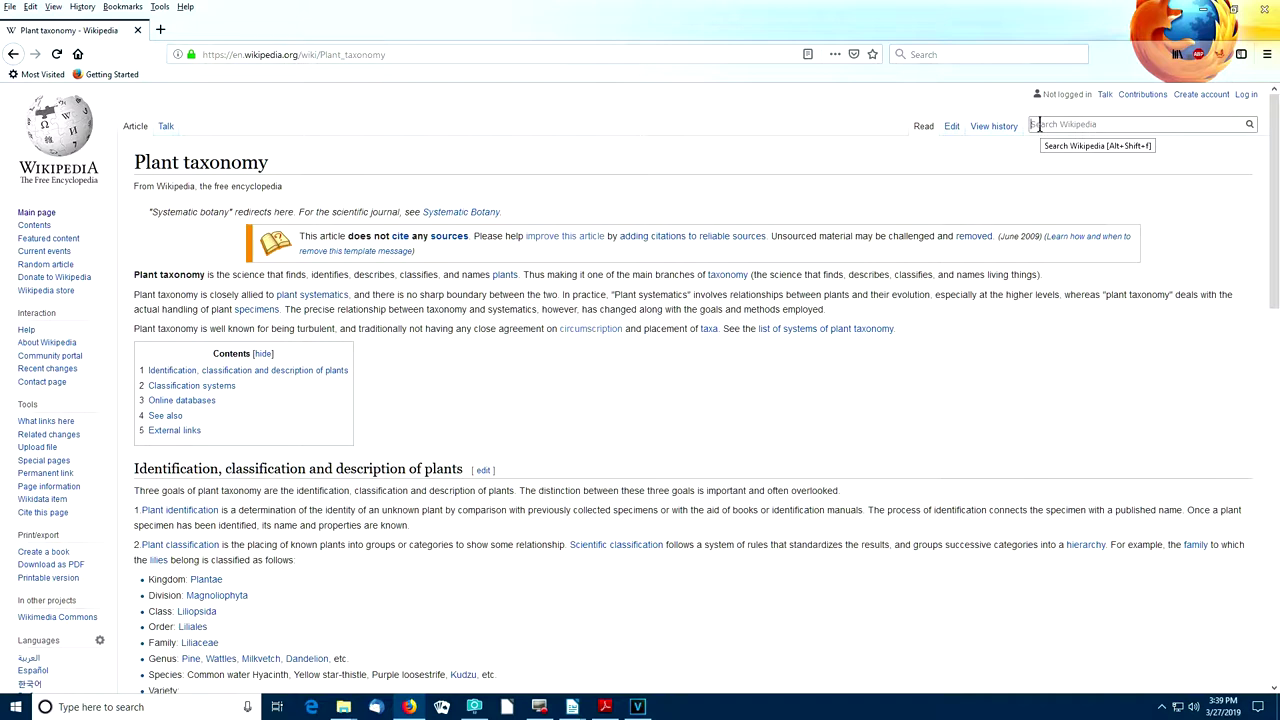
pyautogui.write('Carl Linnaeus')
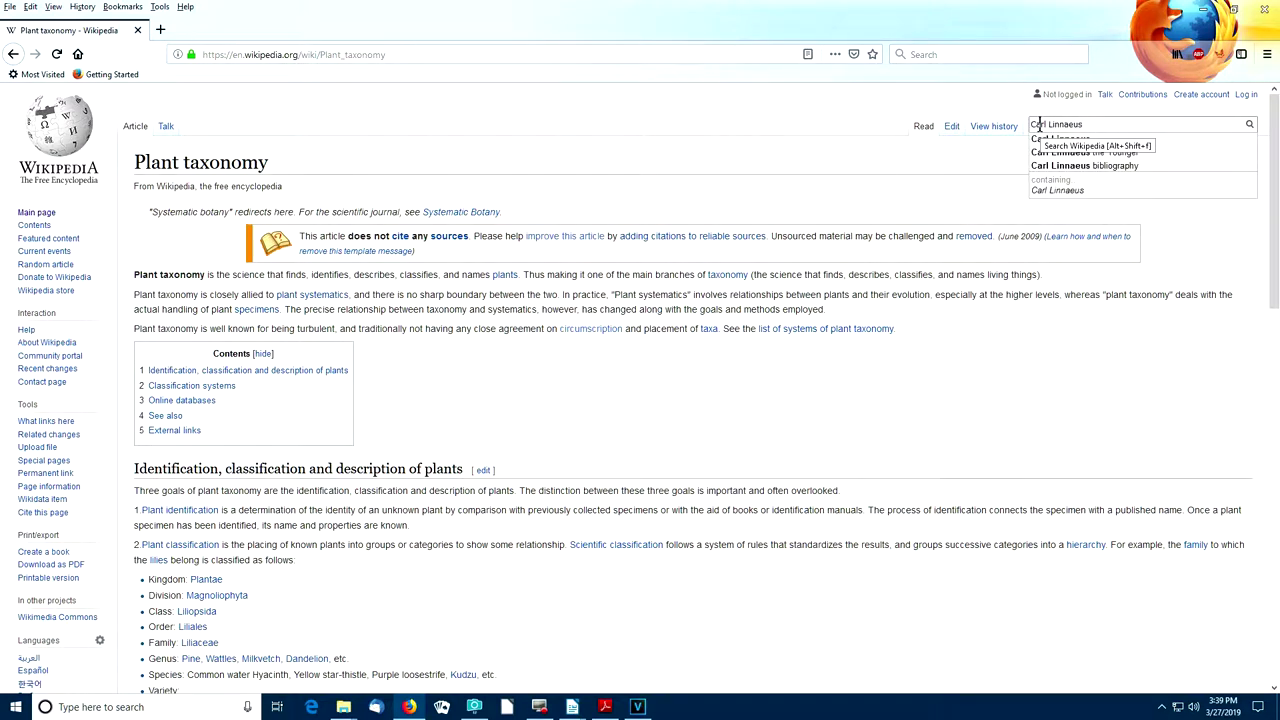
pyautogui.press('Return')
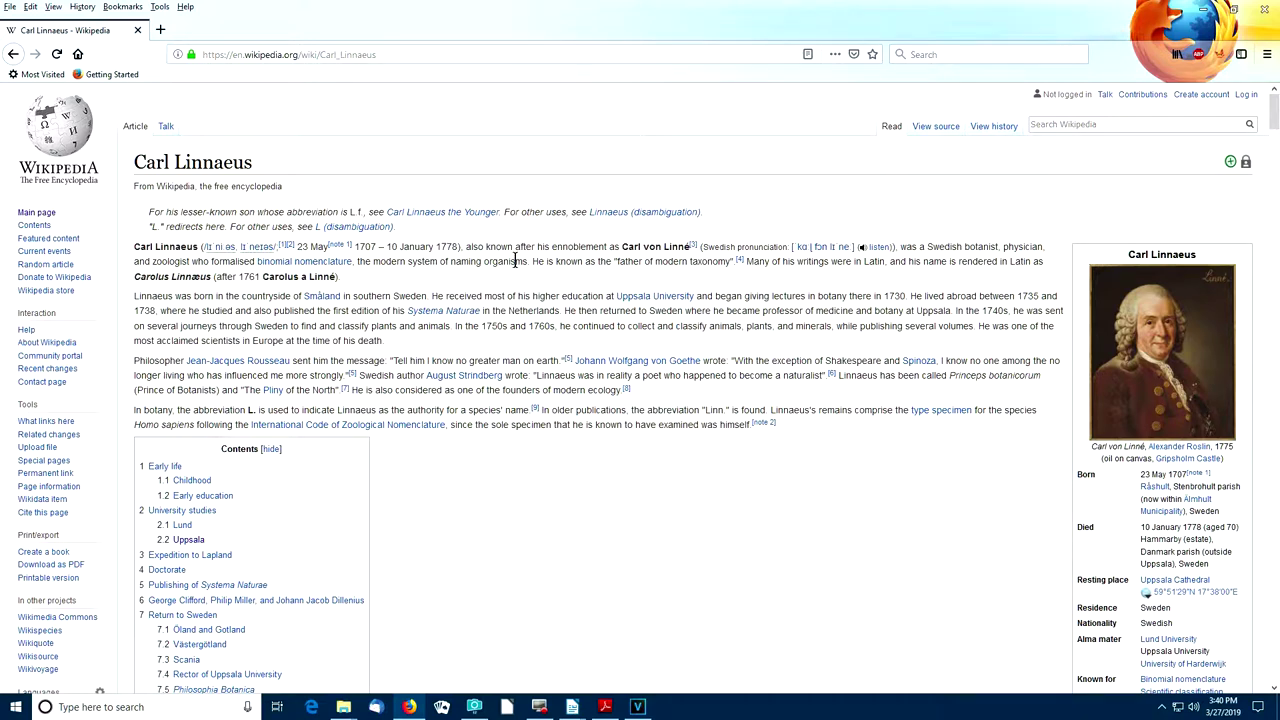
# Copy the article's first three introductory paragraphs and paste them as unformatted text below the Carl Linnaeus heading in LibreOffice Writer.
pyautogui.moveTo(515, 260); pyautogui.dragTo(630, 389)
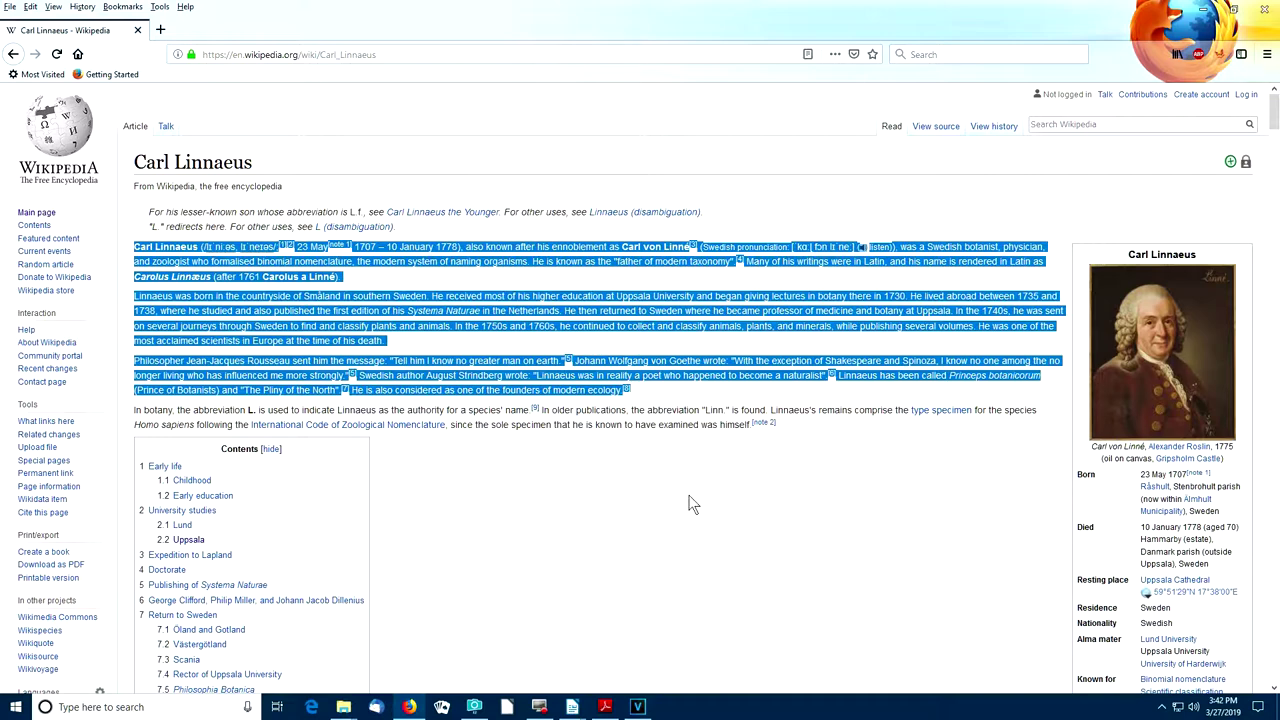
pyautogui.click(572, 707)
pyautogui.click(284, 566)
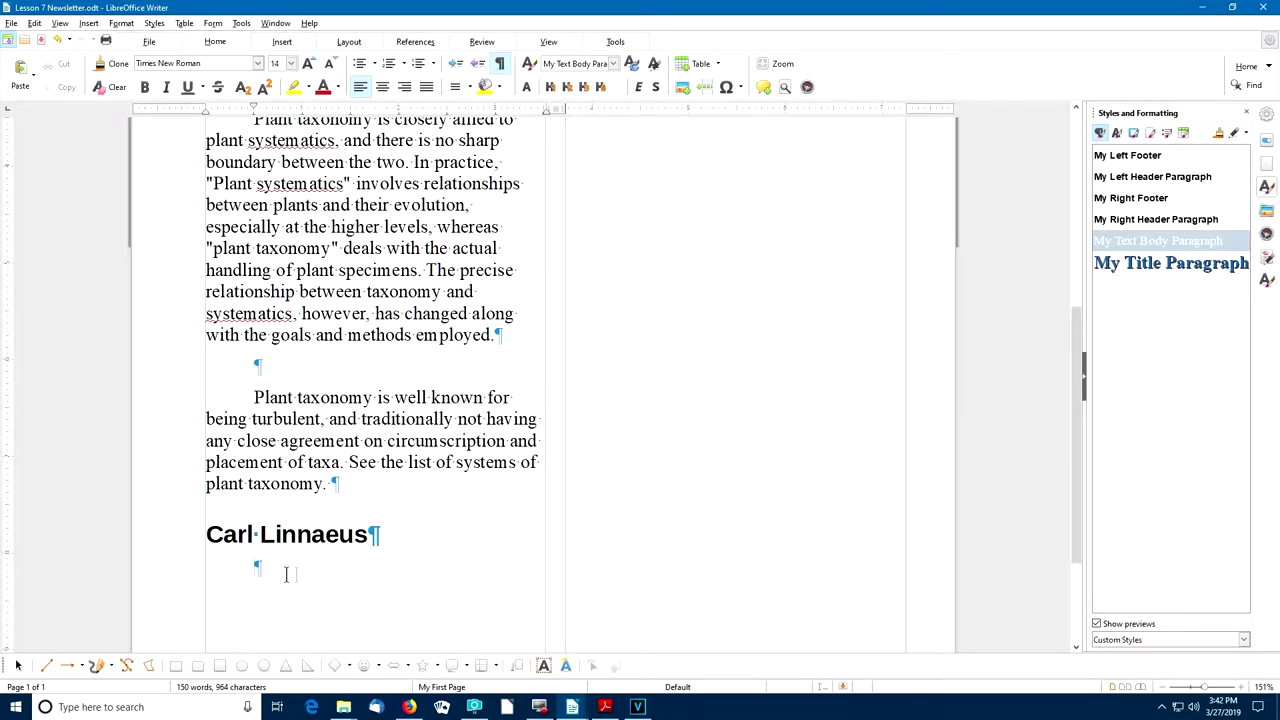
pyautogui.click(36, 24)
pyautogui.moveTo(90, 141)
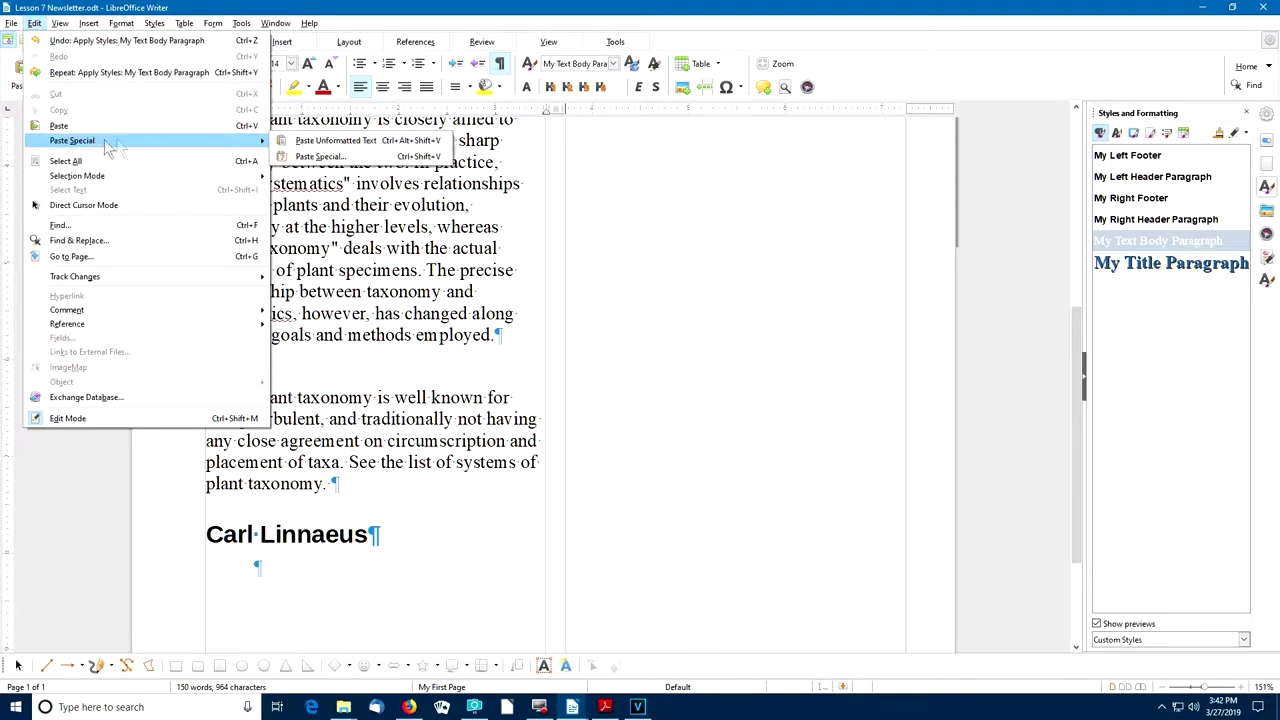
pyautogui.click(314, 141)
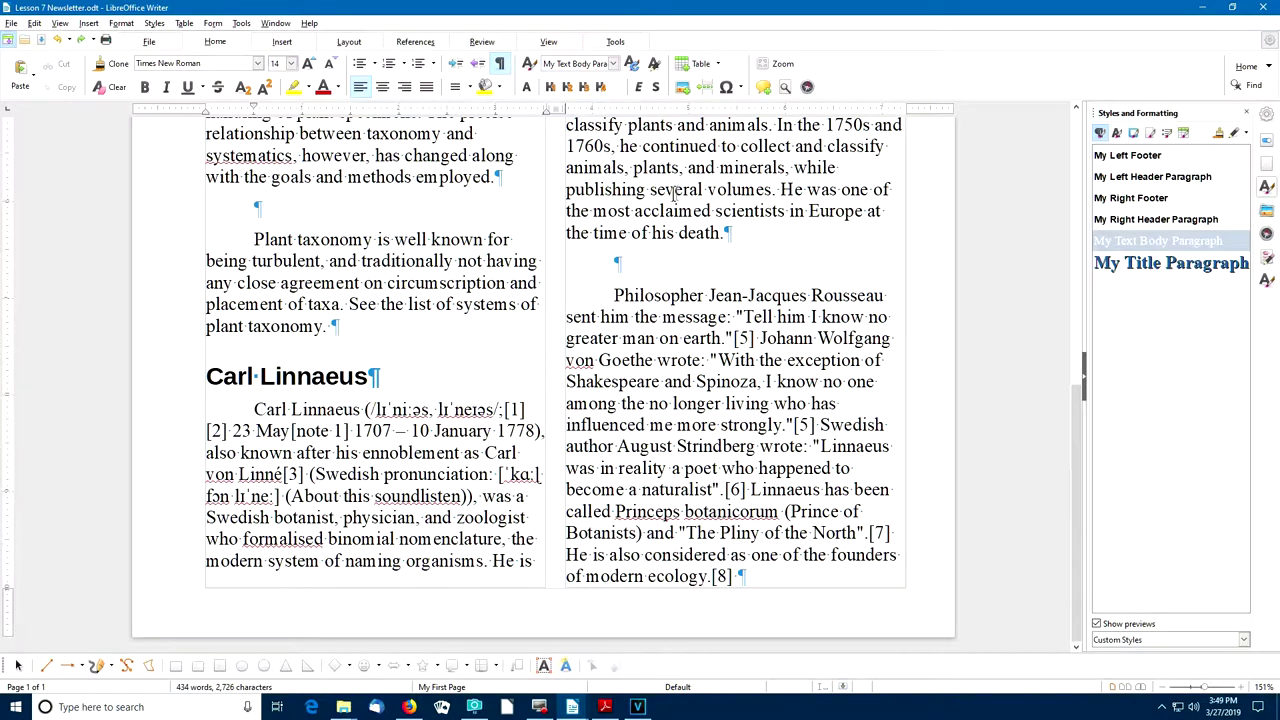
# Delete the empty paragraphs between the body paragraphs of both the Plant taxonomy and Carl Linnaeus articles.
pyautogui.click(616, 261)
pyautogui.press('Delete')
pyautogui.click(268, 208)
pyautogui.press('Delete')
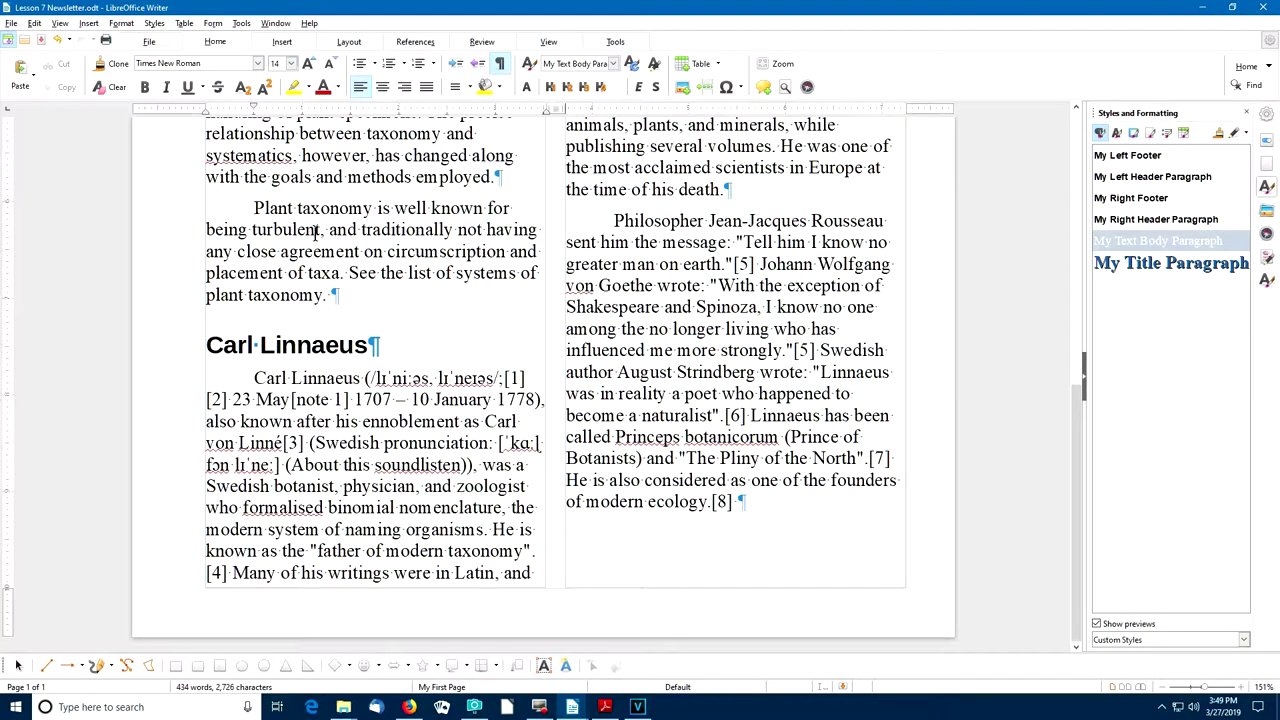
pyautogui.scroll(5, 316, 230)
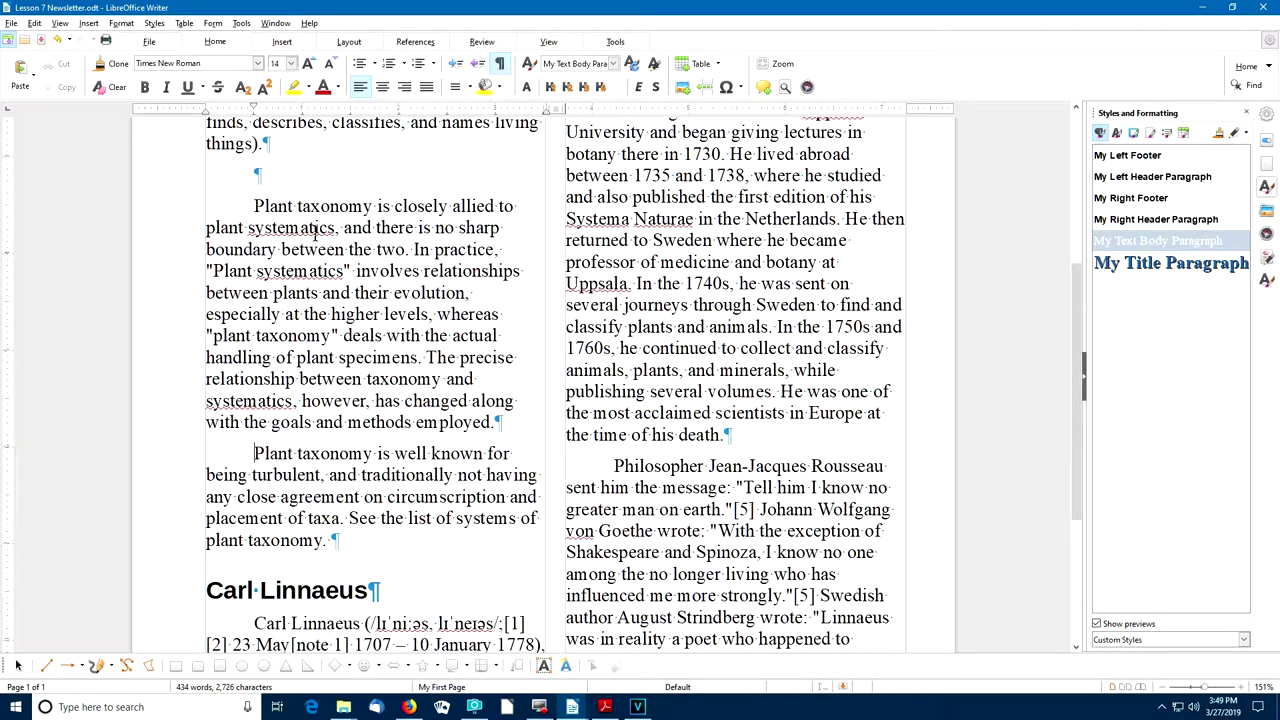
pyautogui.scroll(2, 316, 230)
pyautogui.click(281, 274)
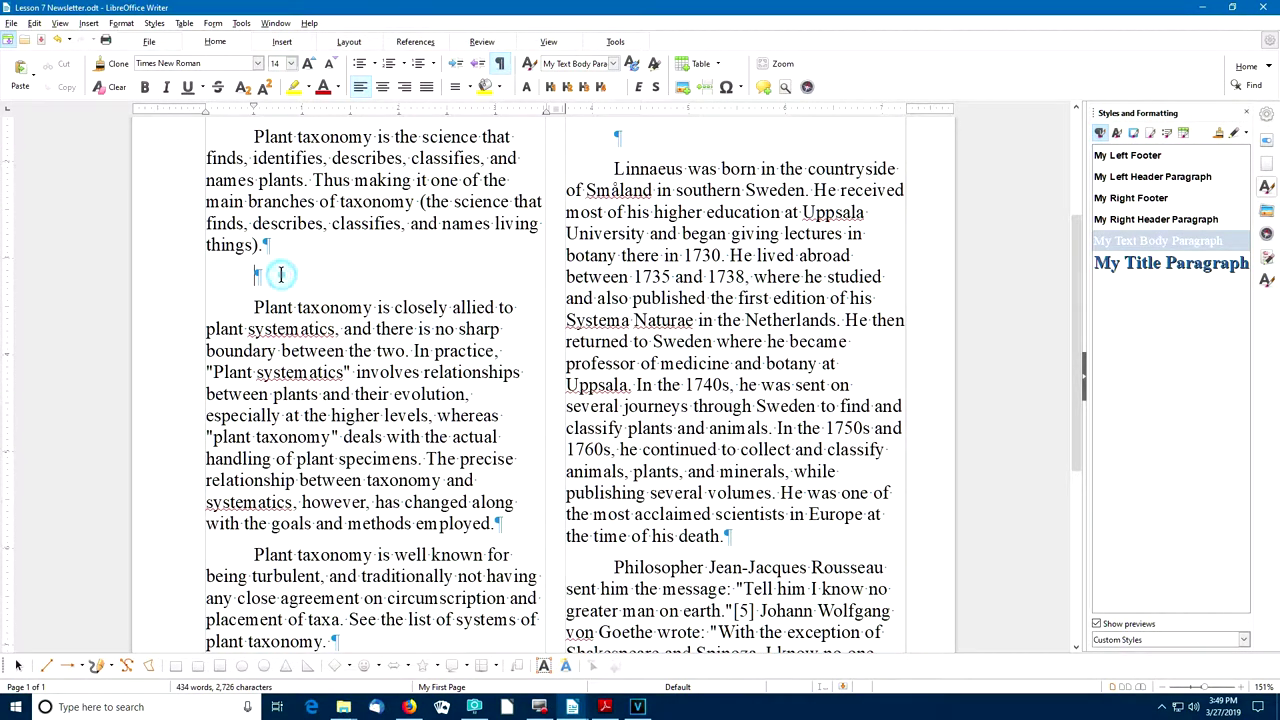
pyautogui.press('Delete')
pyautogui.click(630, 137)
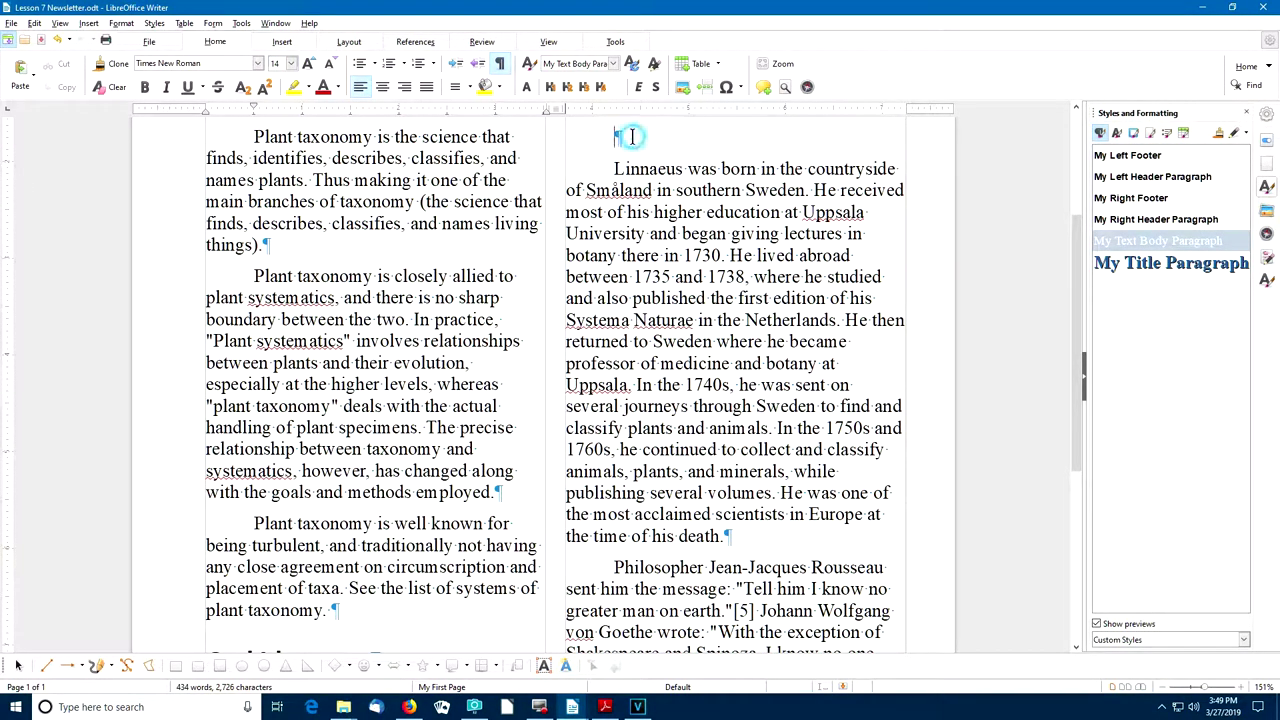
pyautogui.press('Delete')
pyautogui.scroll(3, 490, 222)
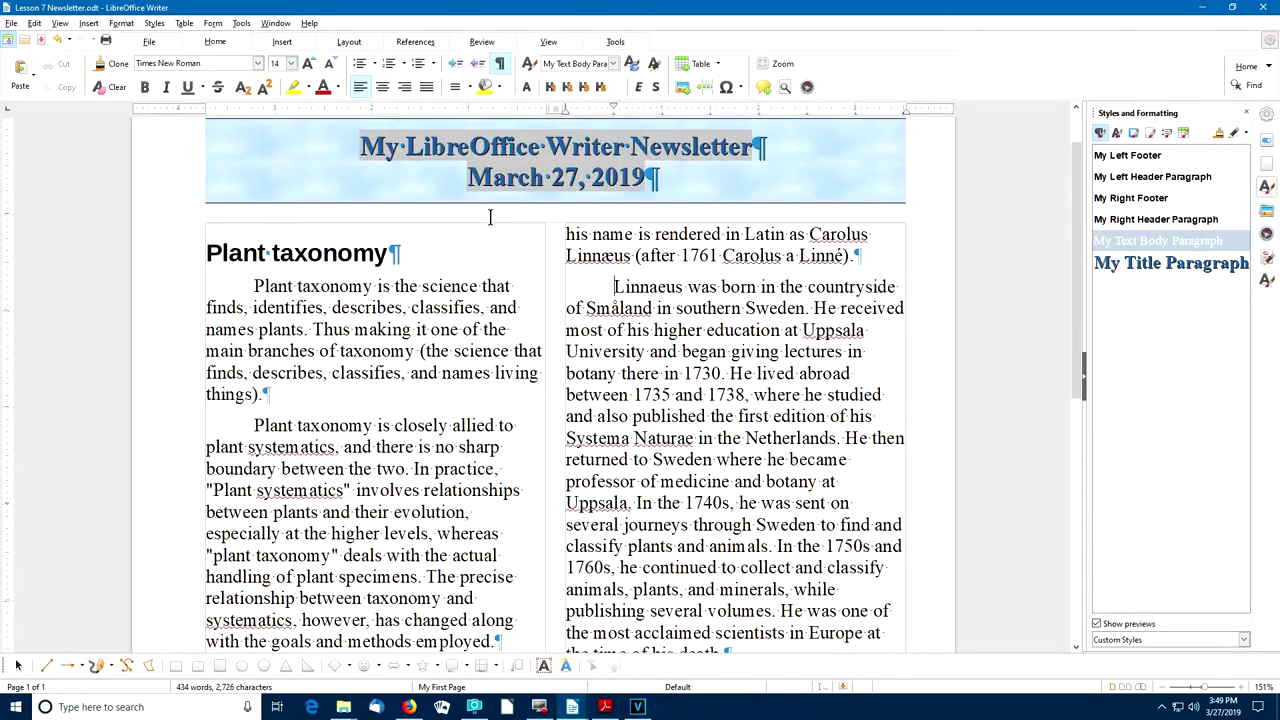
pyautogui.scroll(-10, 490, 217)
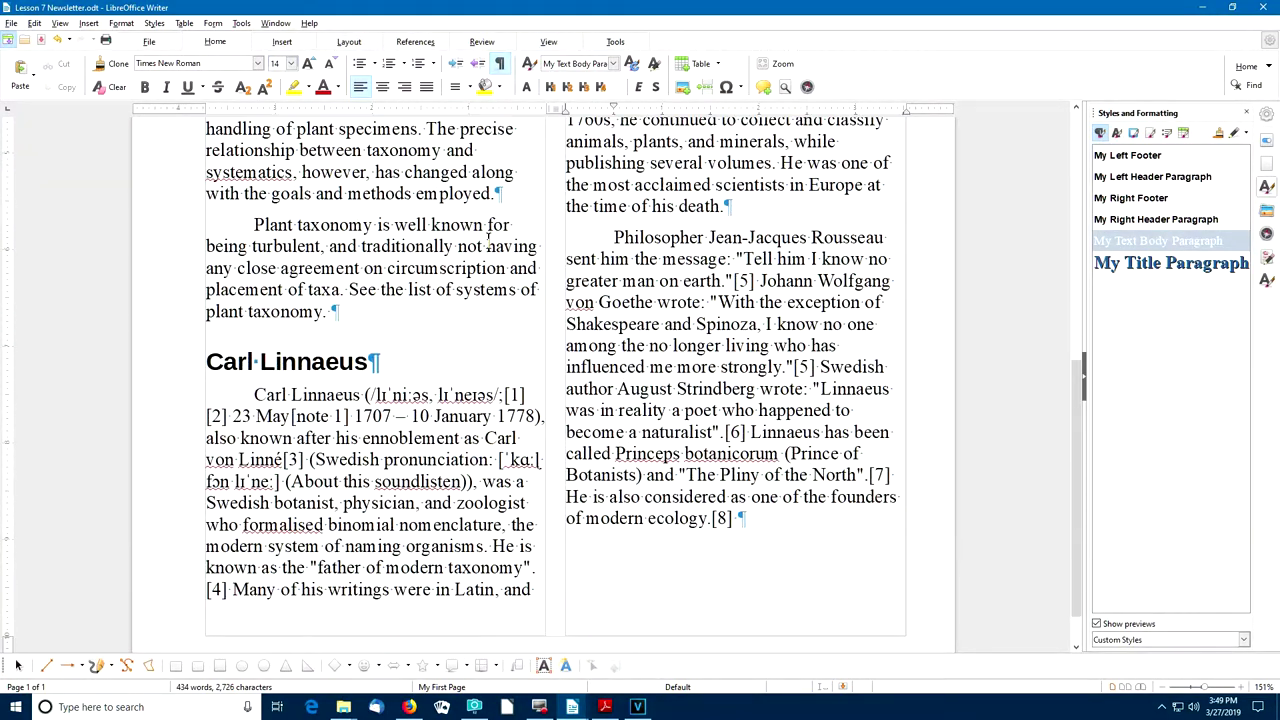
# Copy the enlarged Linnaeus portrait from Wikipedia in Firefox and paste it at the Carl Linnaeus heading in LibreOffice Writer.
pyautogui.click(395, 316)
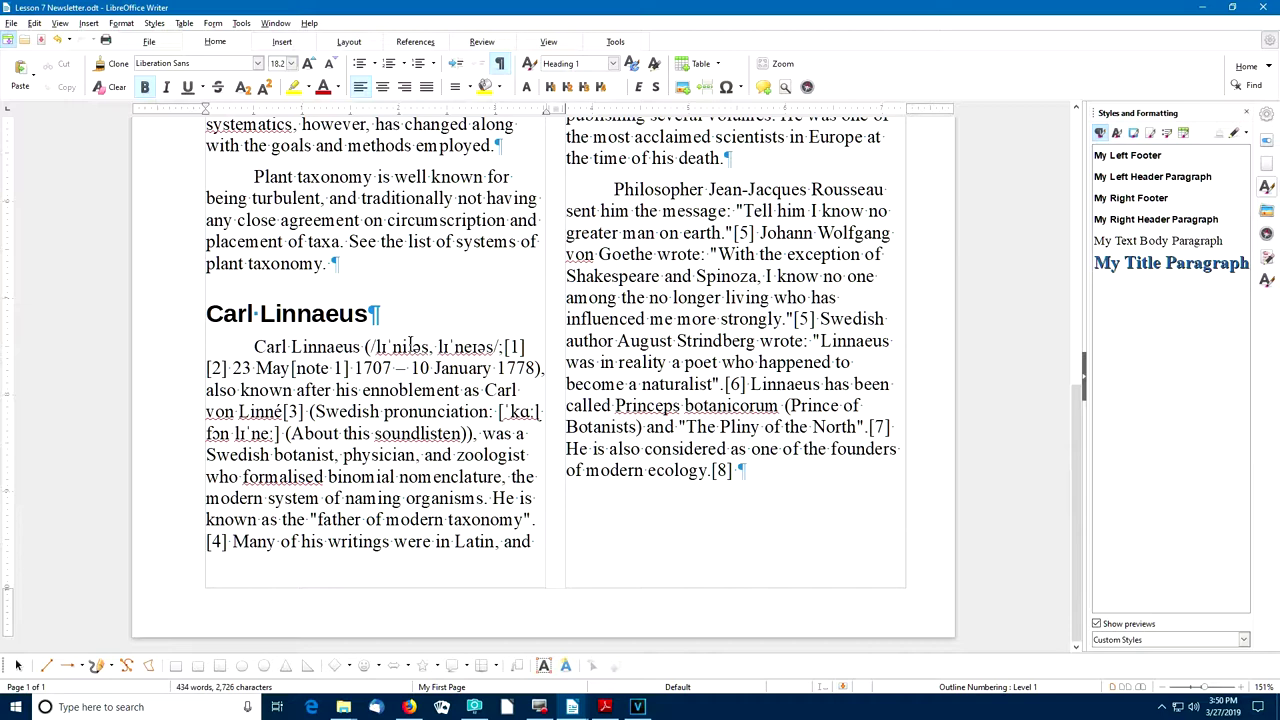
pyautogui.click(409, 707)
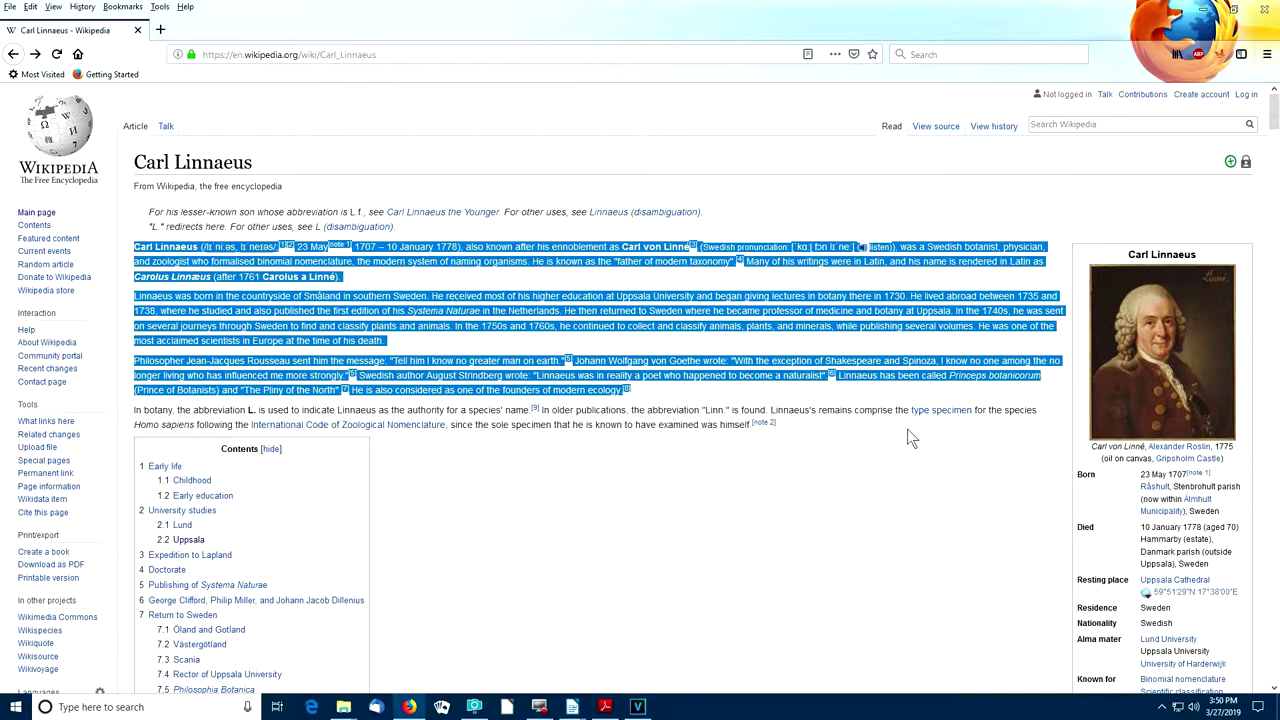
pyautogui.click(1160, 370)
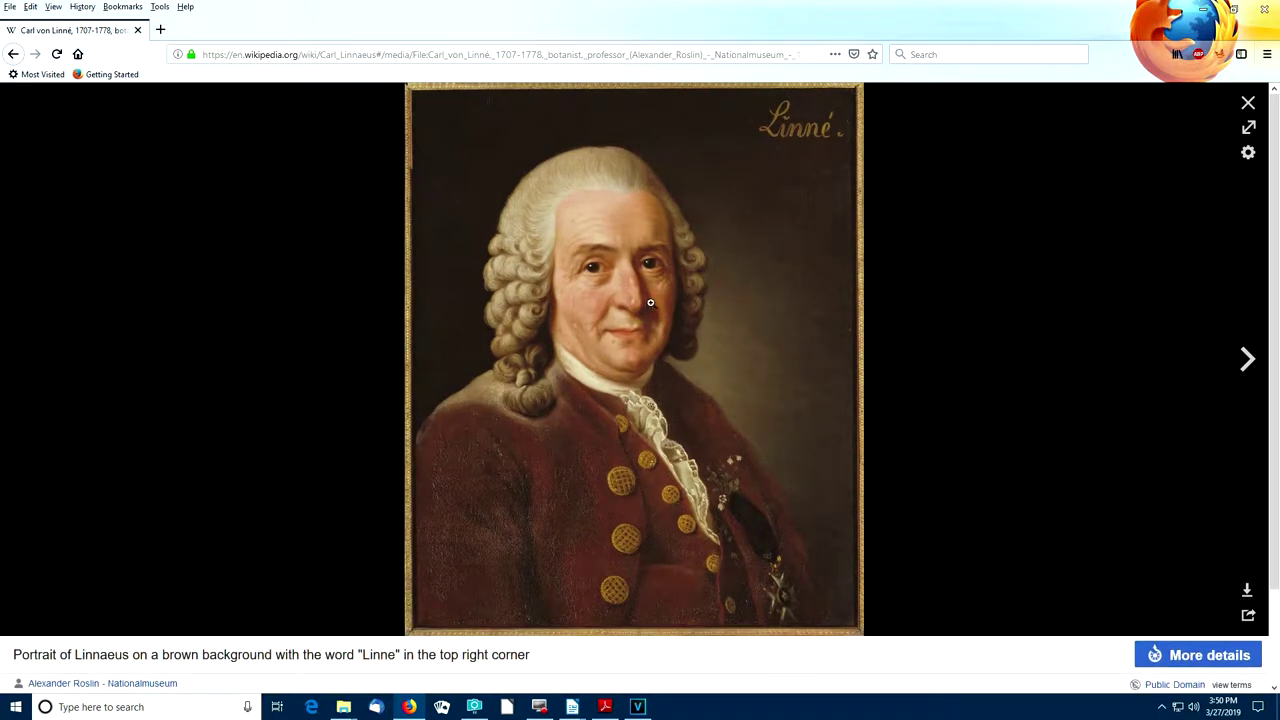
pyautogui.rightClick(589, 243)
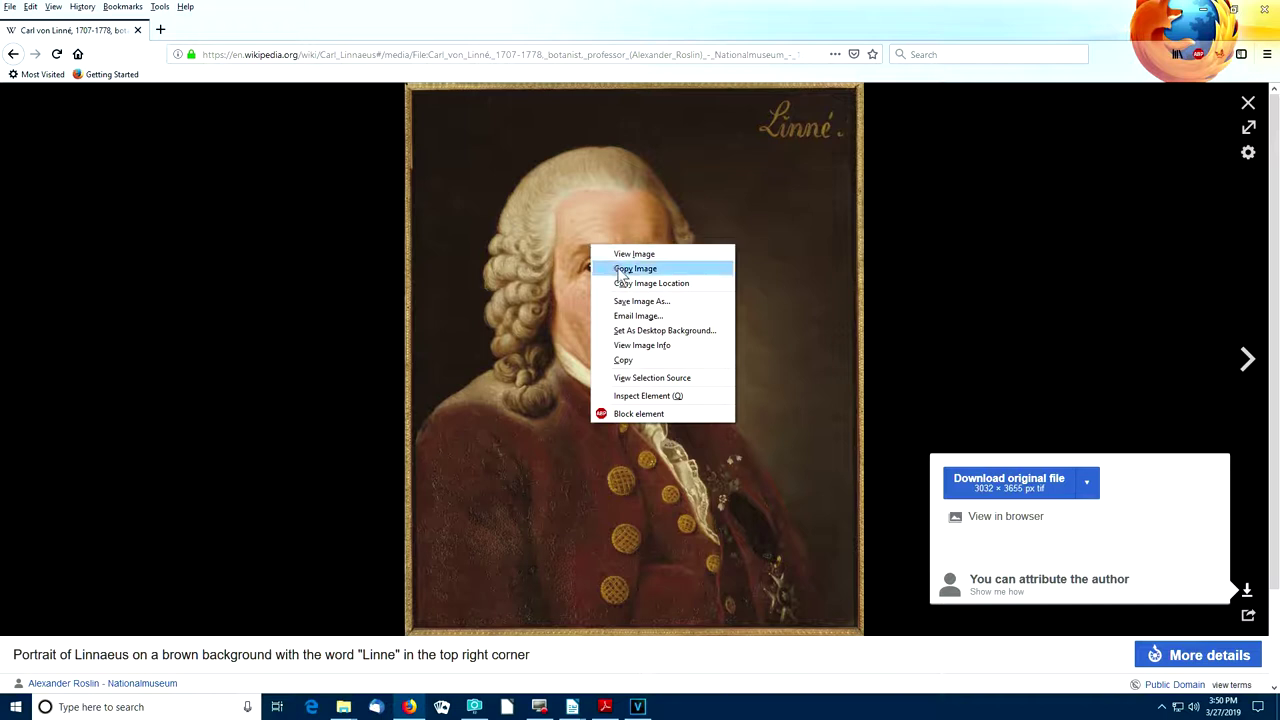
pyautogui.click(633, 269)
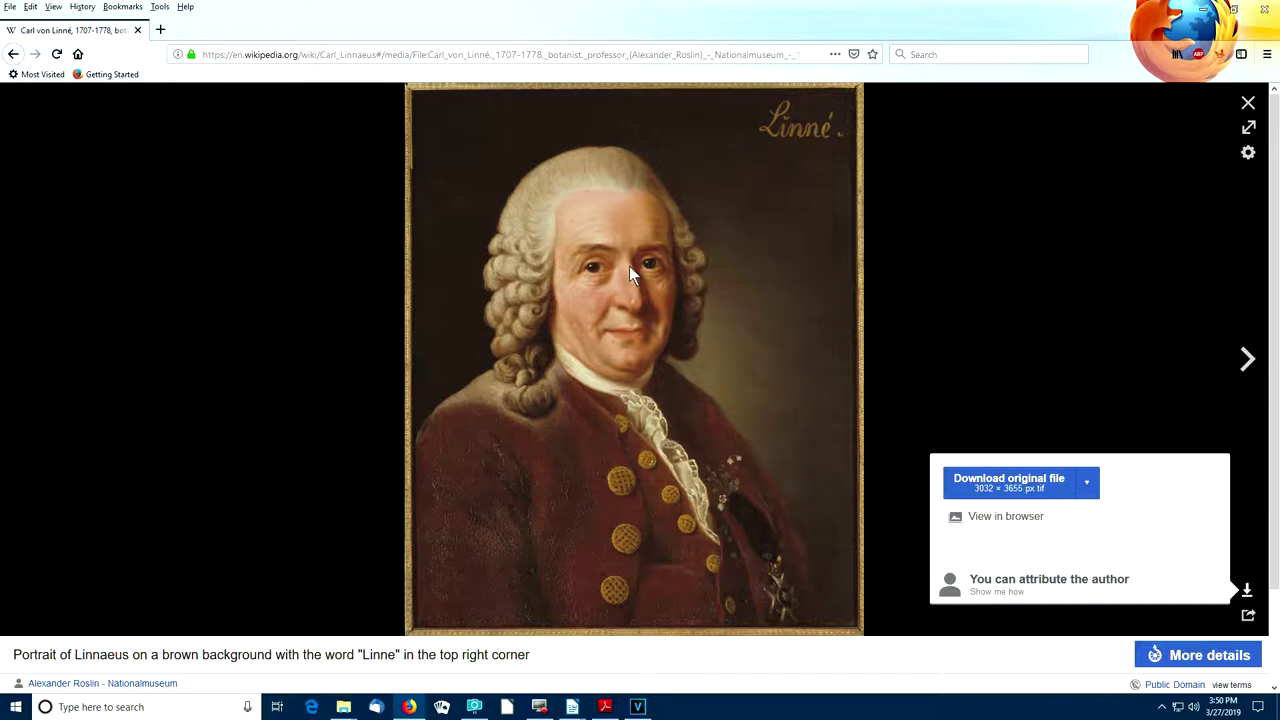
pyautogui.click(572, 707)
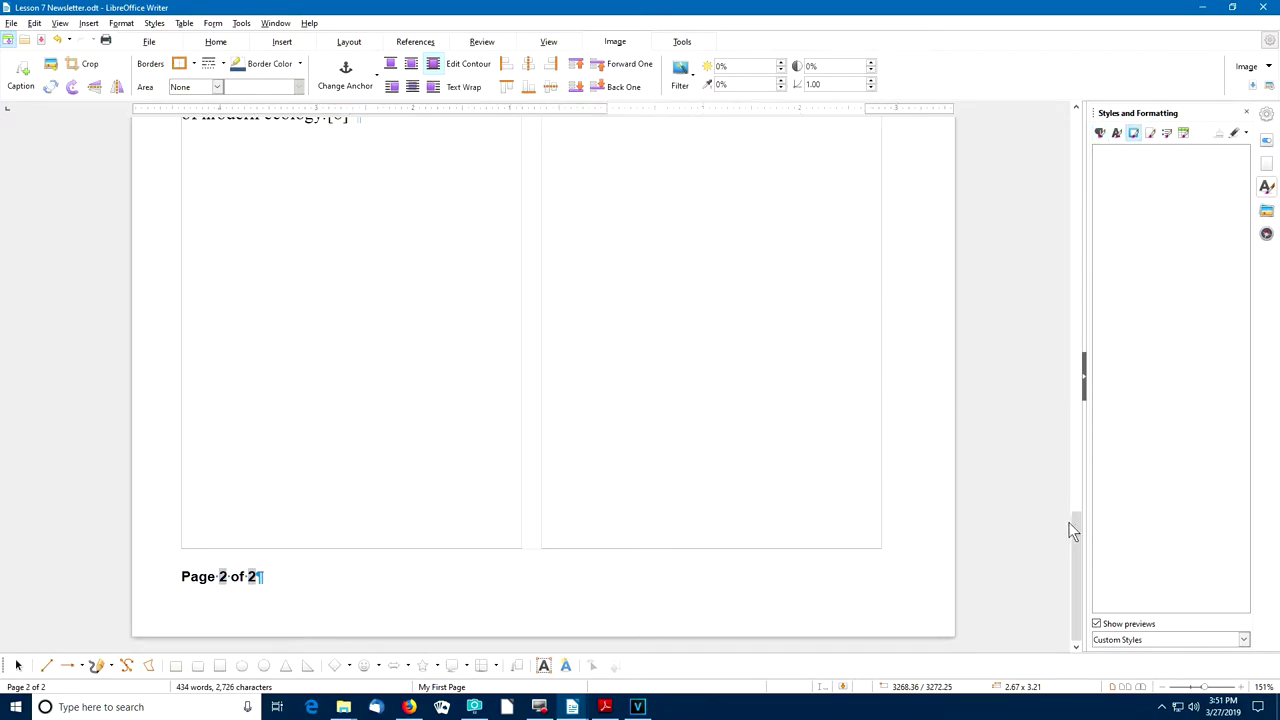
pyautogui.moveTo(1073, 527); pyautogui.dragTo(1049, 165)
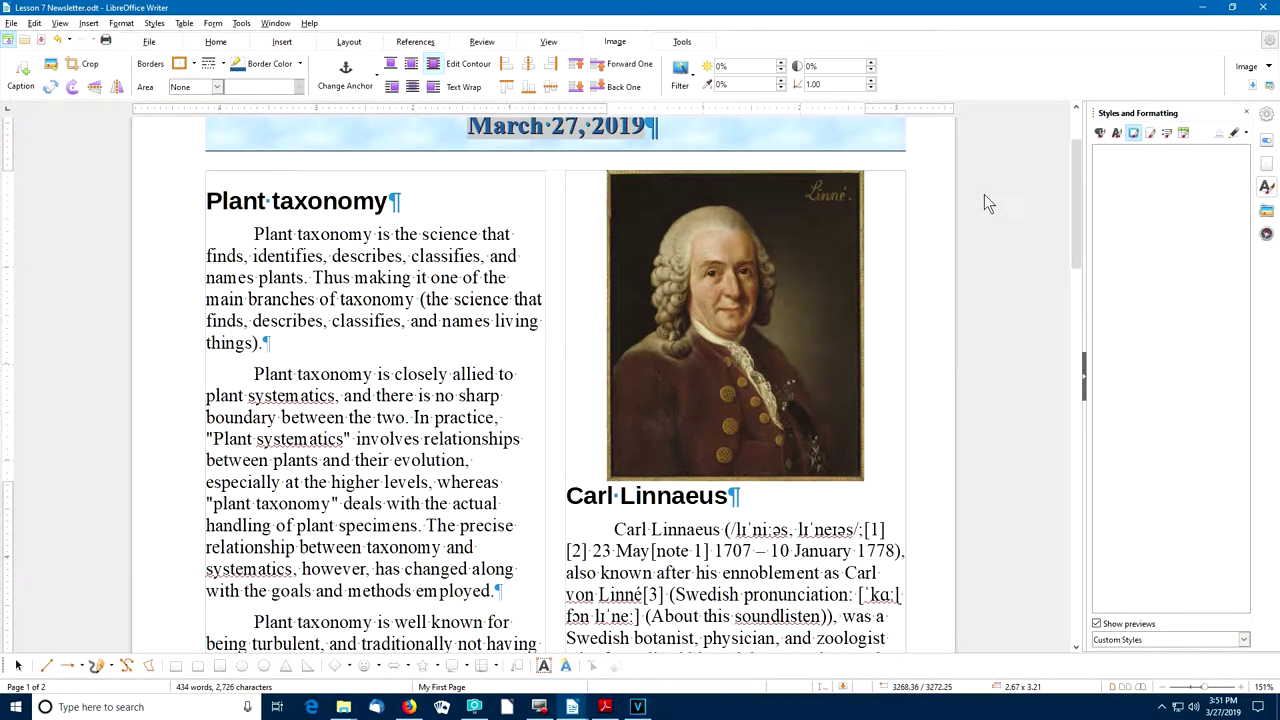
# Set the Carl Linnaeus portrait's width to 1.25" with its ratio kept, and its horizontal position to Right.
pyautogui.doubleClick(707, 336)
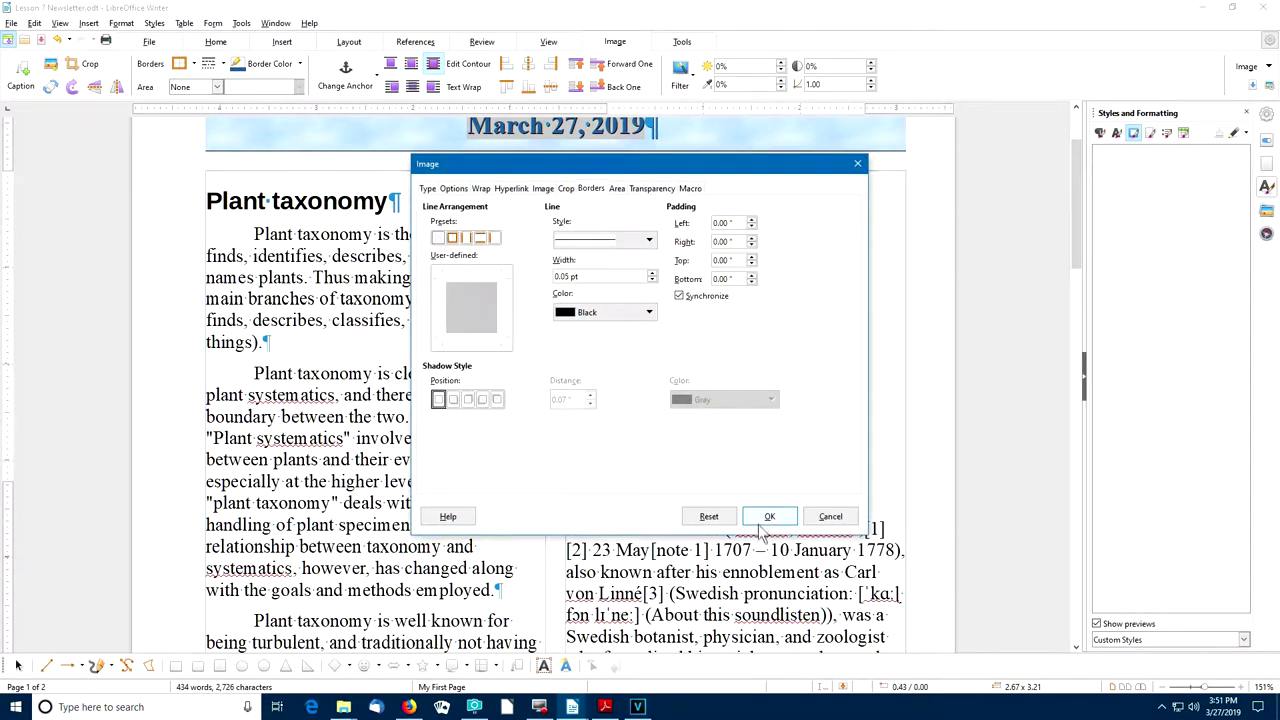
pyautogui.moveTo(503, 163); pyautogui.dragTo(480, 165)
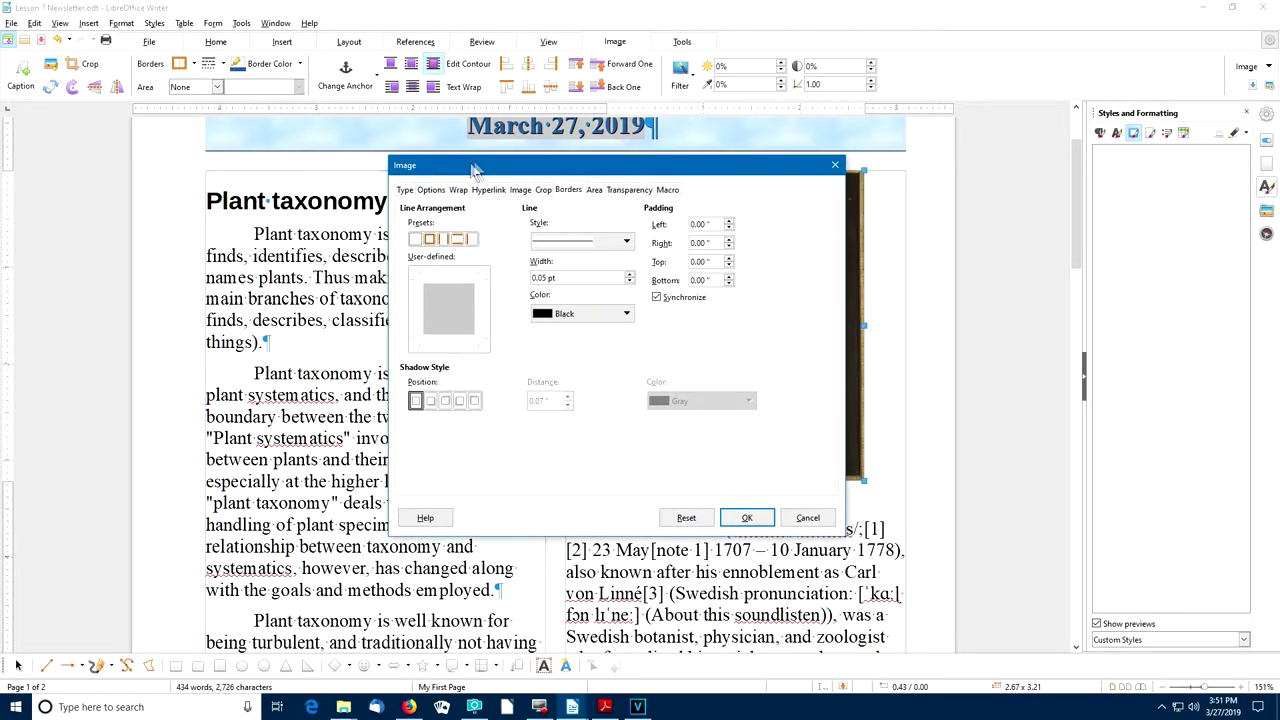
pyautogui.click(404, 190)
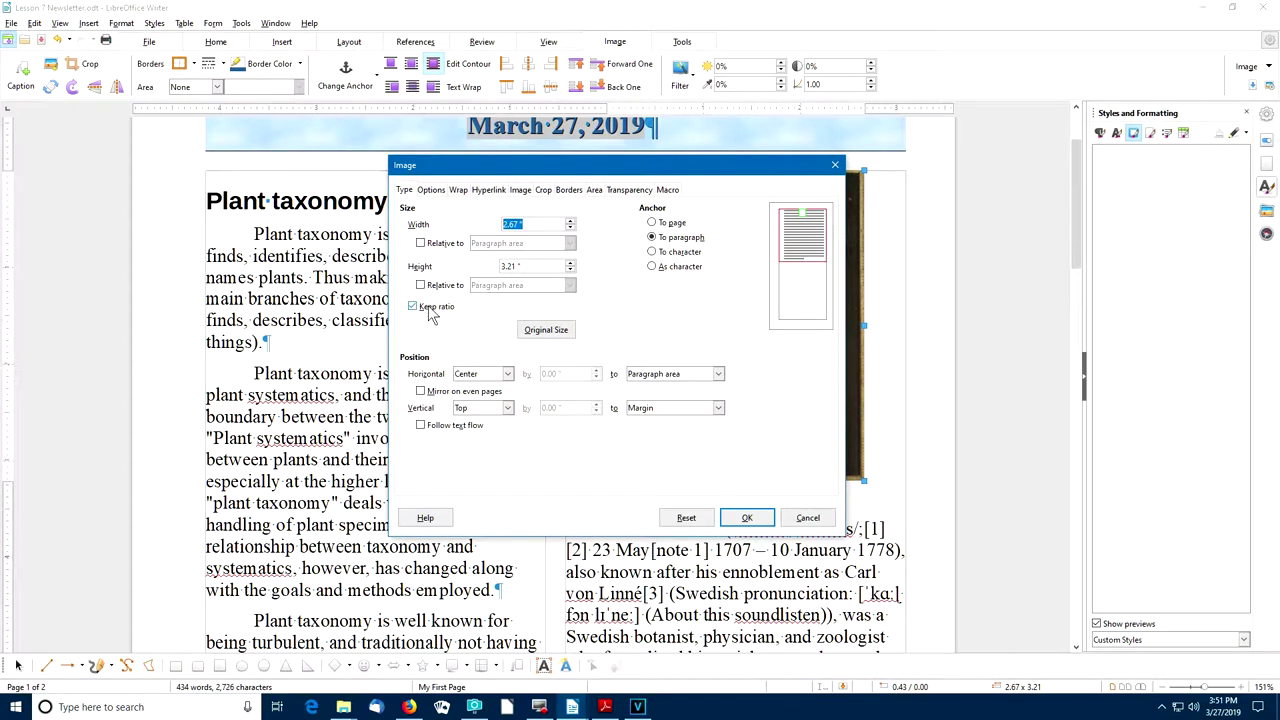
pyautogui.moveTo(534, 224); pyautogui.dragTo(503, 225)
pyautogui.write('1.25')
pyautogui.click(495, 373)
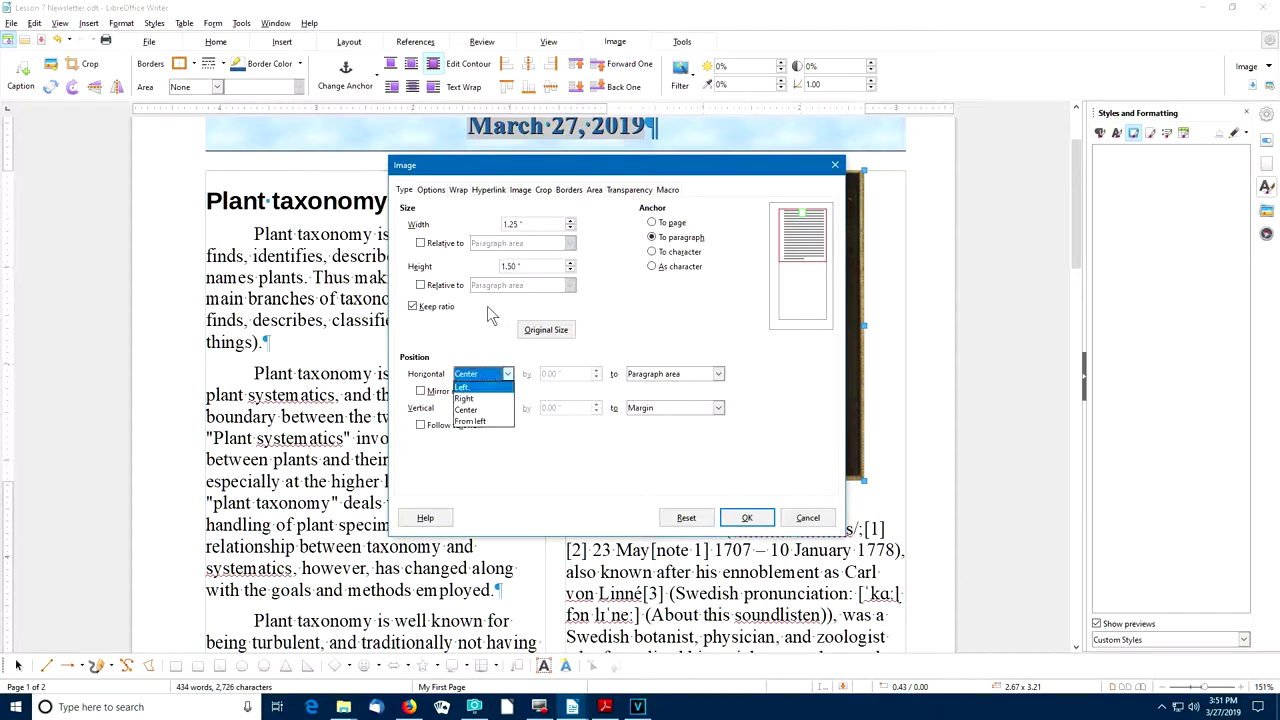
pyautogui.click(466, 399)
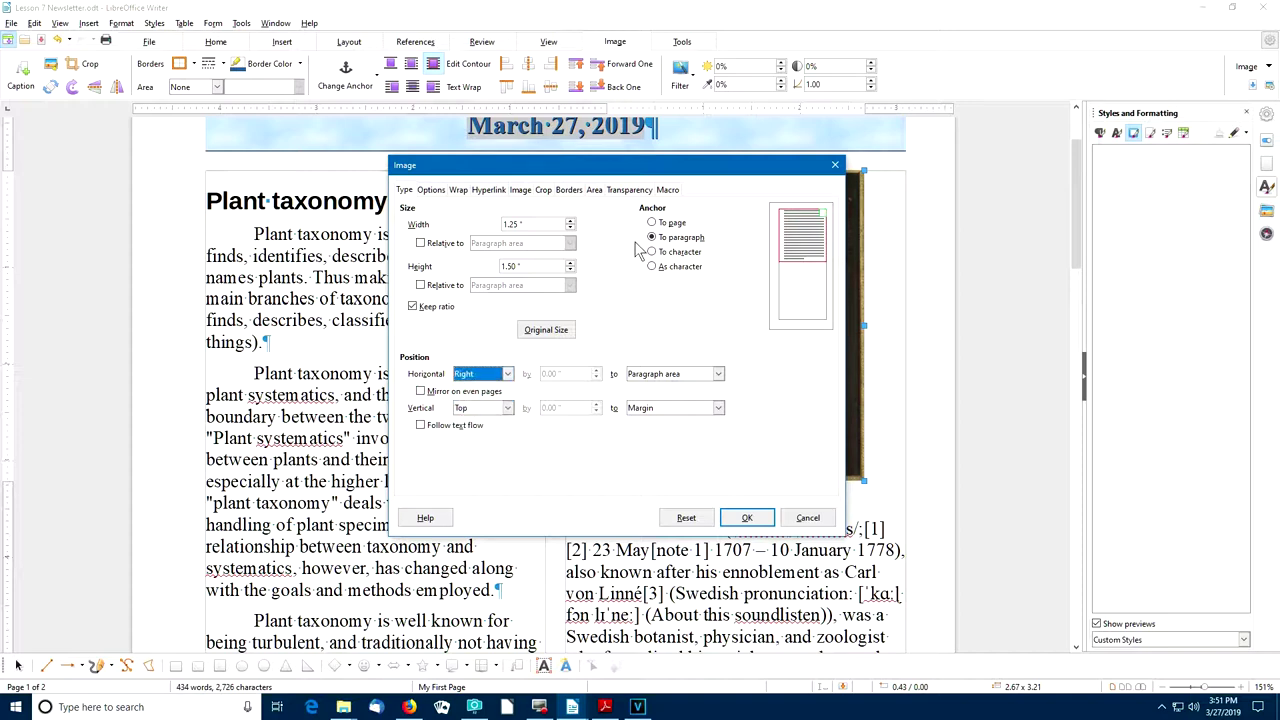
# Set the portrait's text wrap to Before and increase its left, right, top and bottom spacing by one increment each.
pyautogui.click(458, 190)
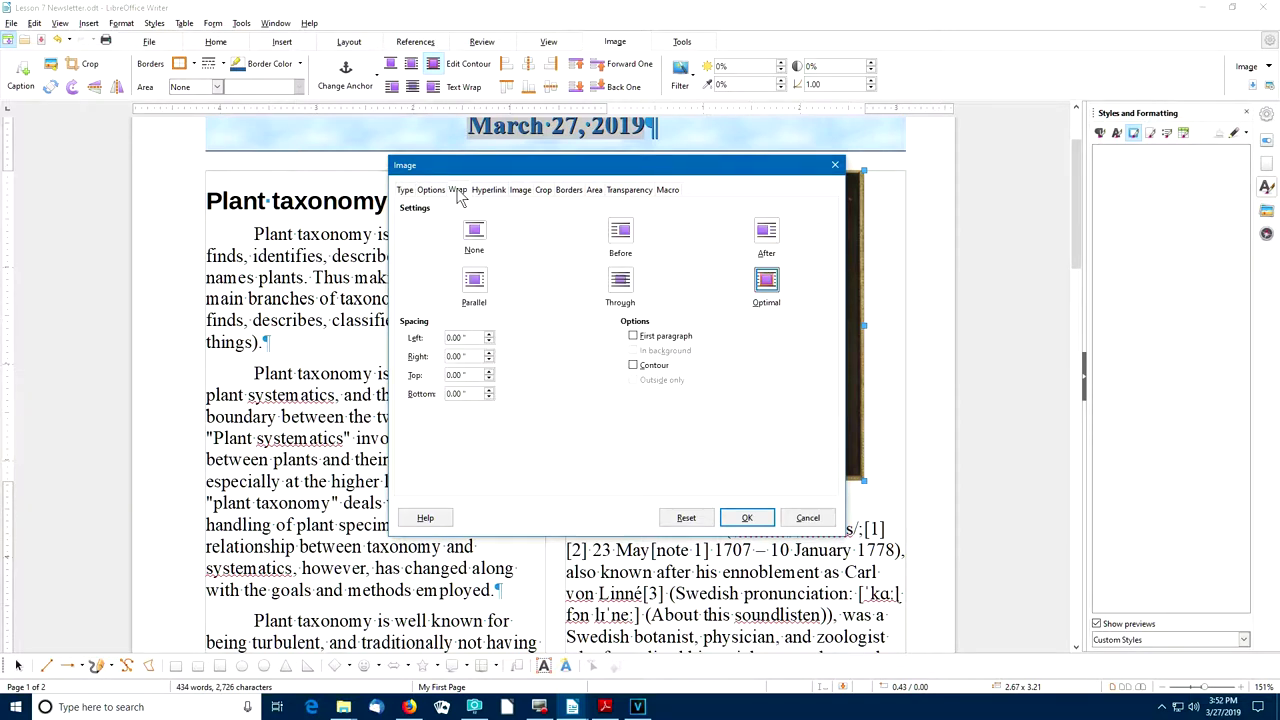
pyautogui.click(620, 233)
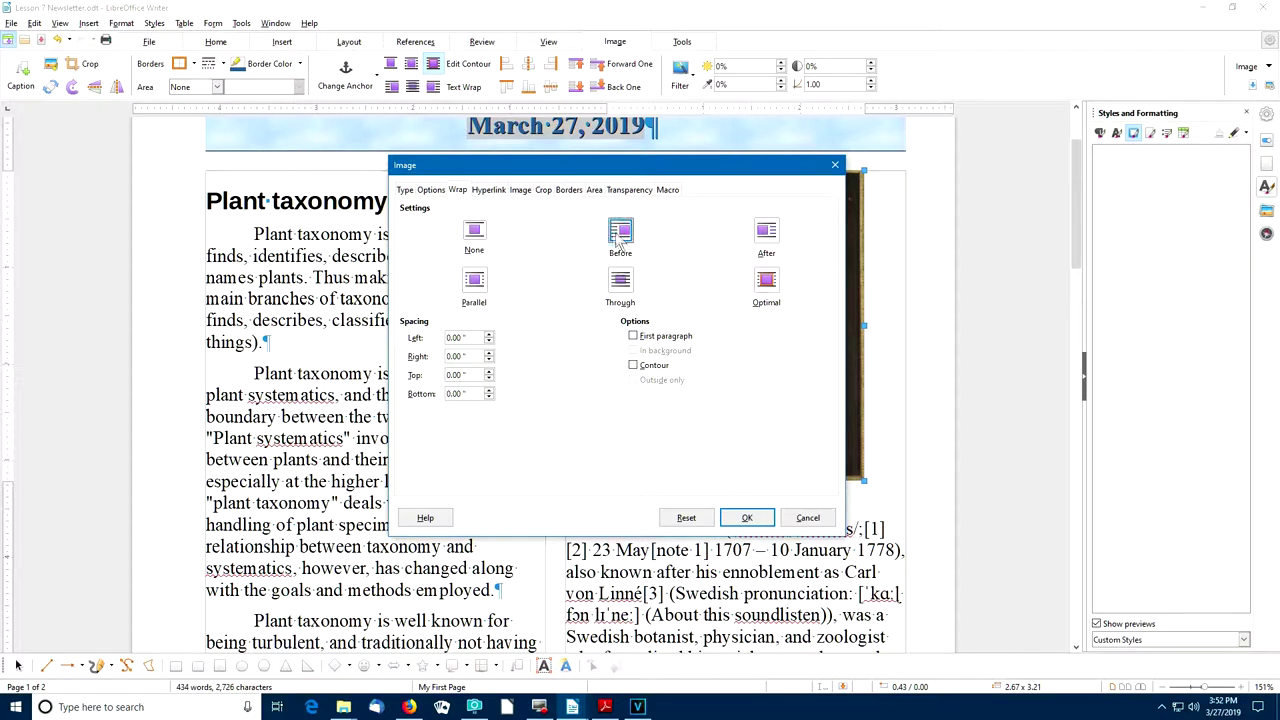
pyautogui.click(489, 334)
pyautogui.click(489, 353)
pyautogui.click(489, 371)
pyautogui.click(489, 390)
# Give the portrait a thin black border on all four sides and a gray shadow toward the top left, and apply the image settings.
pyautogui.click(566, 191)
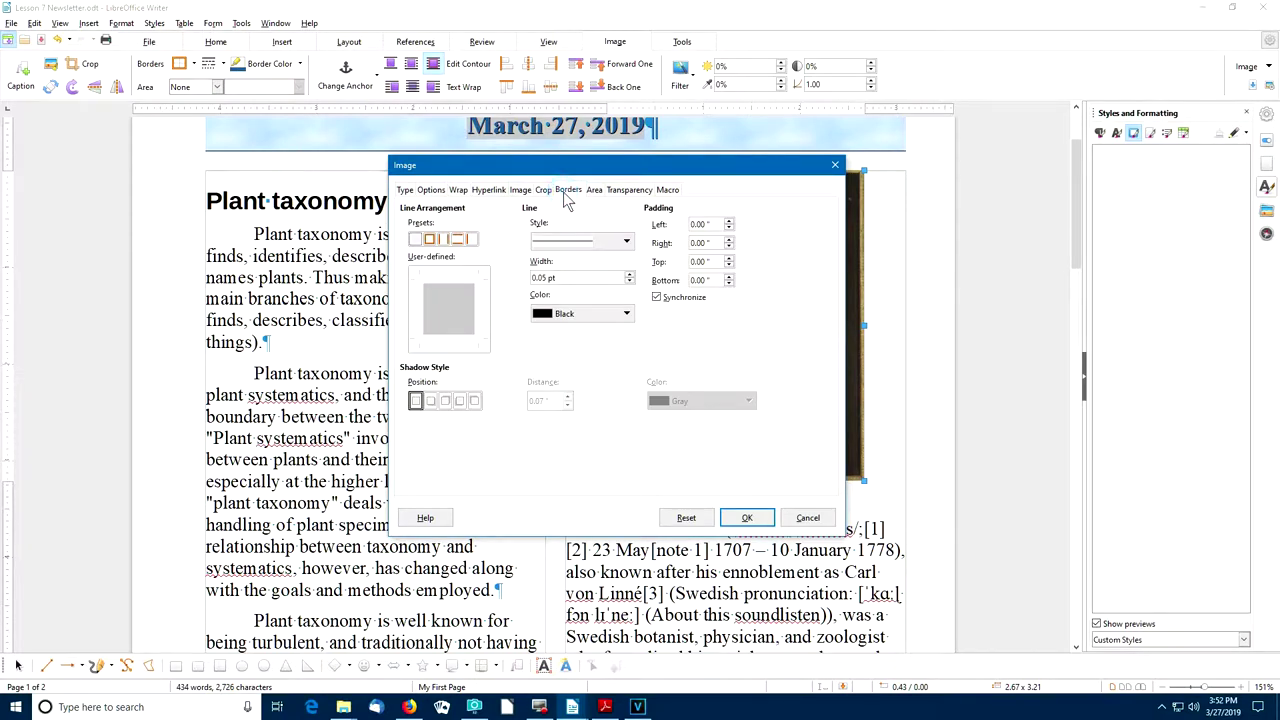
pyautogui.click(432, 244)
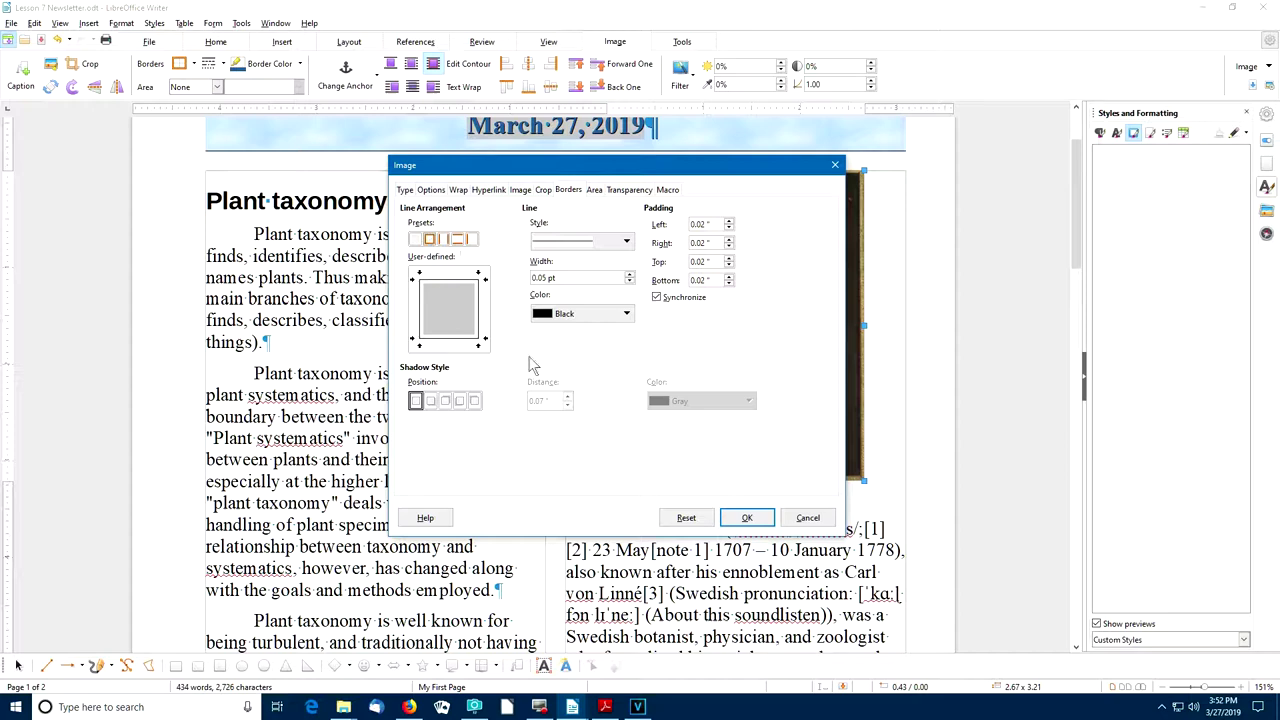
pyautogui.click(475, 400)
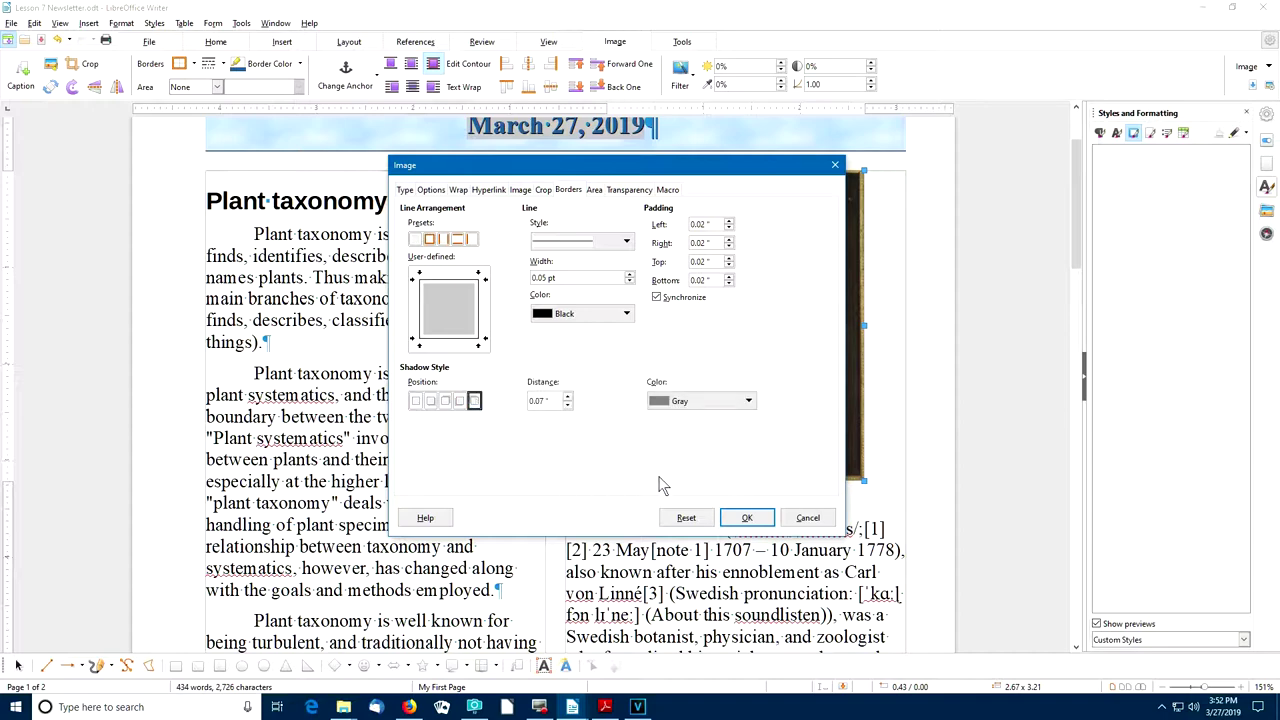
pyautogui.click(744, 517)
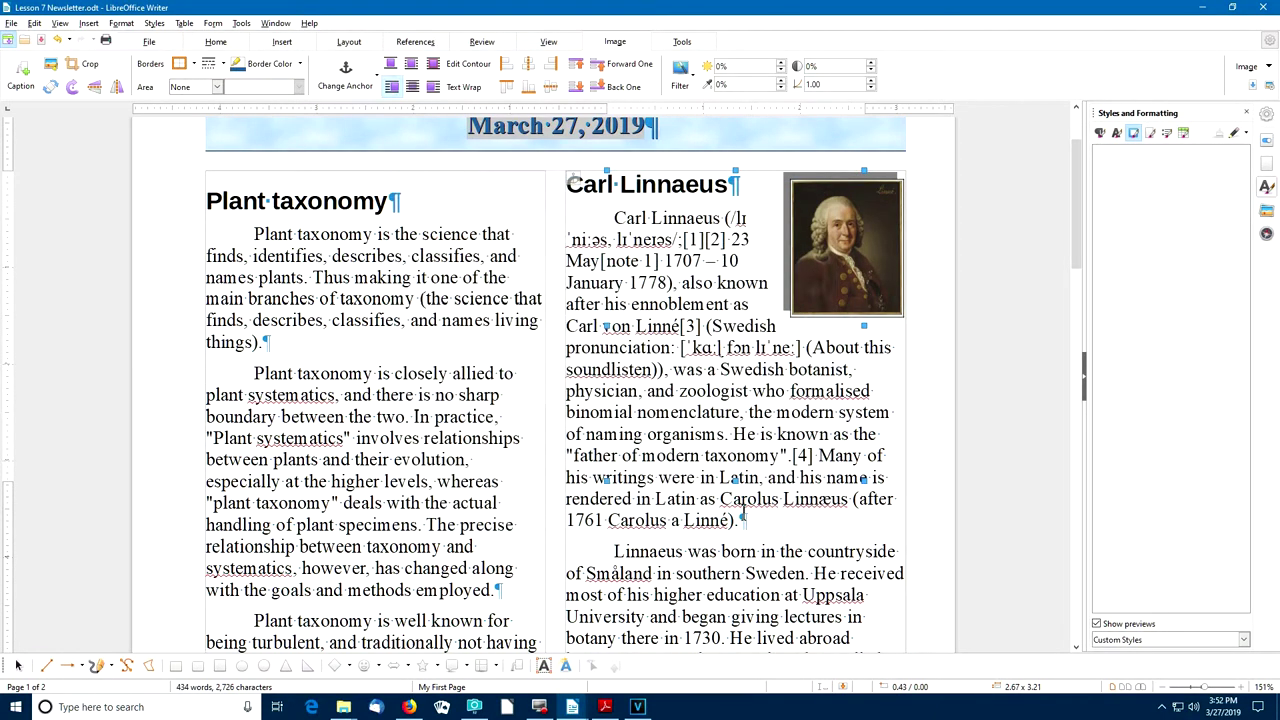
pyautogui.click(704, 369)
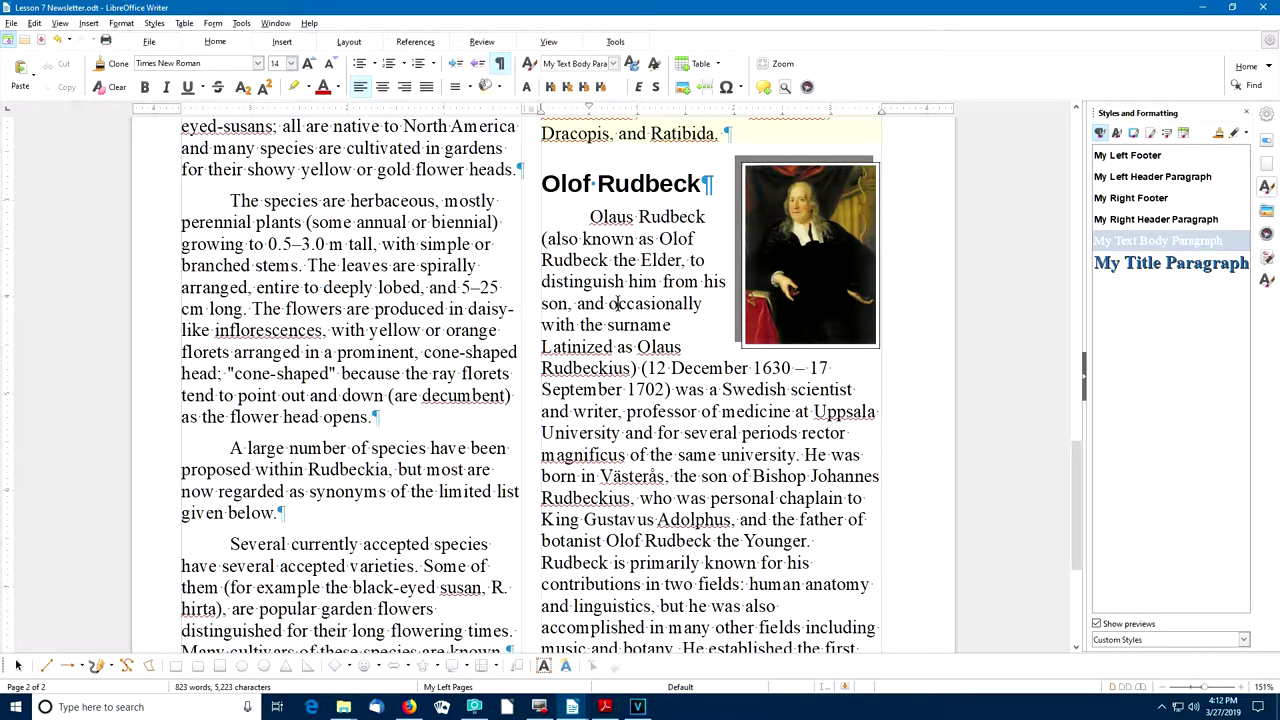
# Start a caption for the Olof Rudbeck portrait and set its category to [None].
pyautogui.rightClick(779, 263)
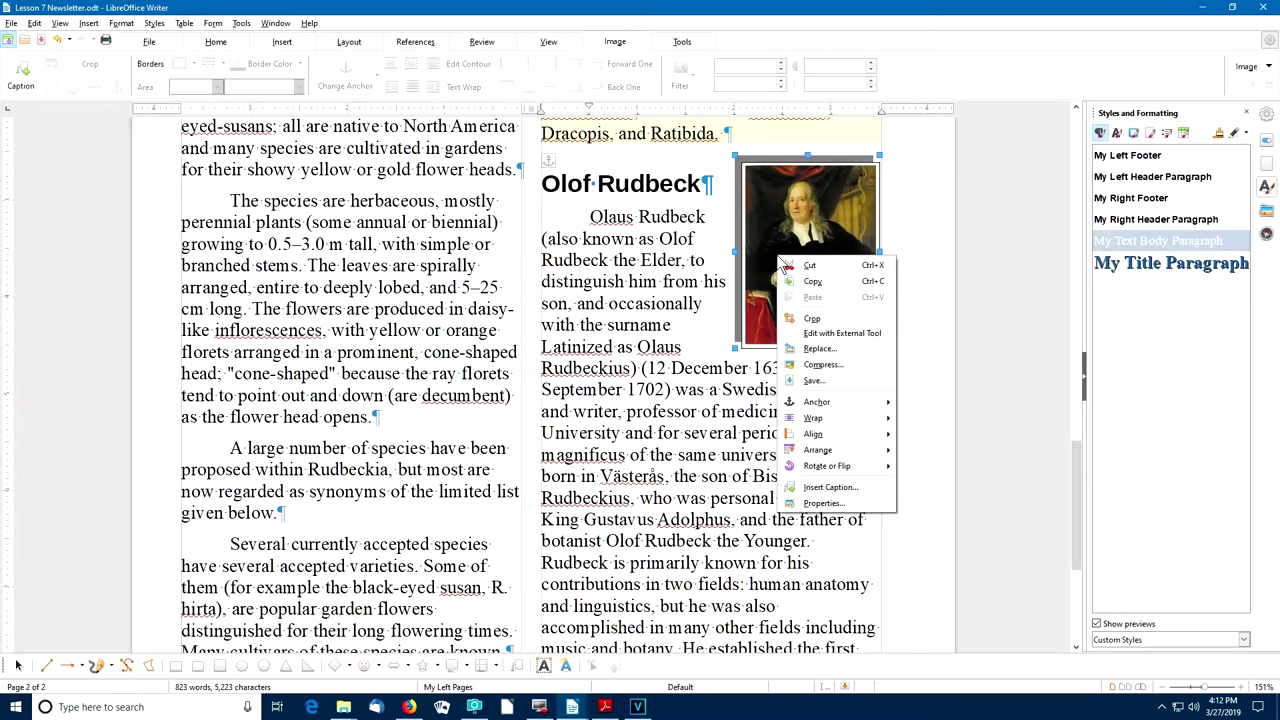
pyautogui.click(815, 488)
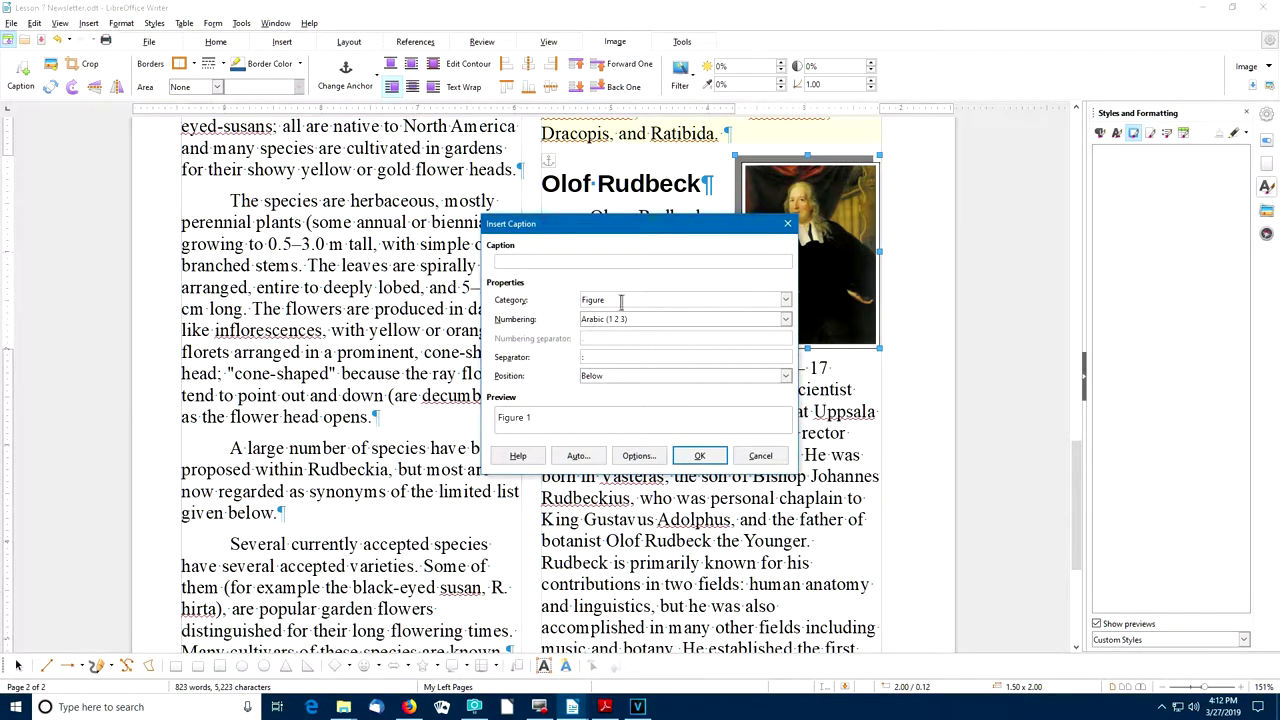
pyautogui.click(786, 302)
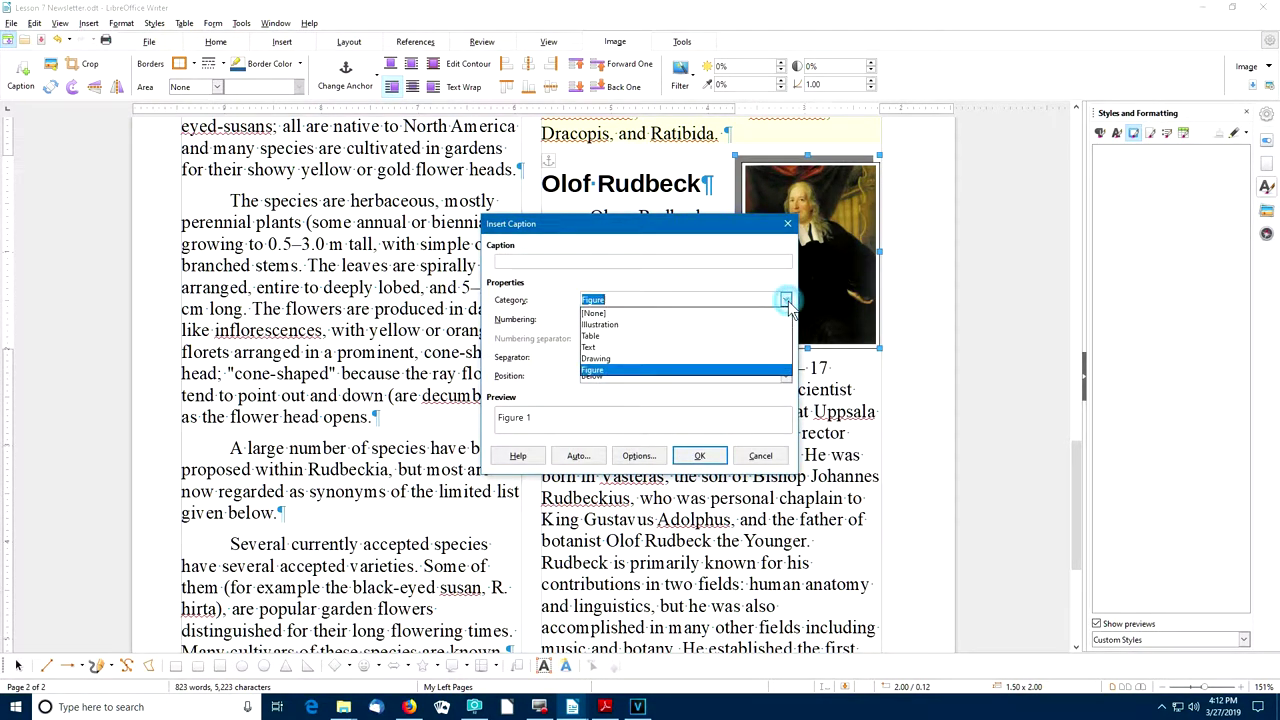
pyautogui.click(612, 315)
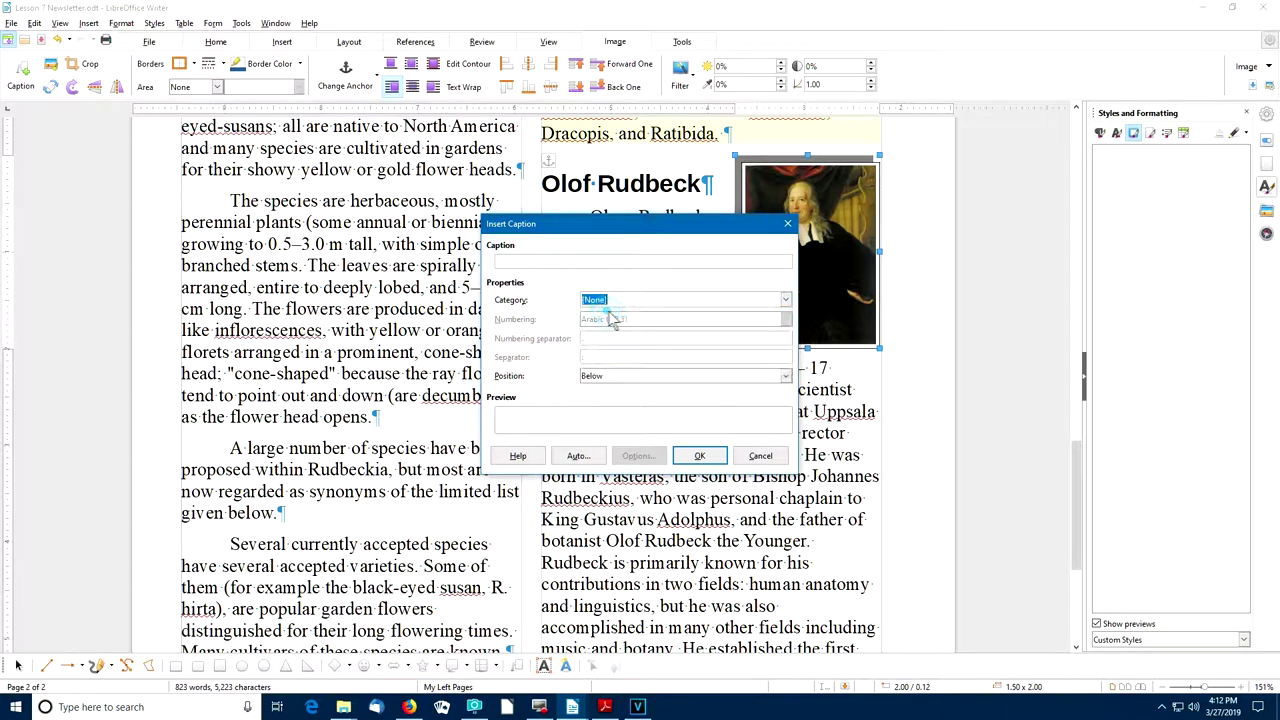
pyautogui.click(786, 300)
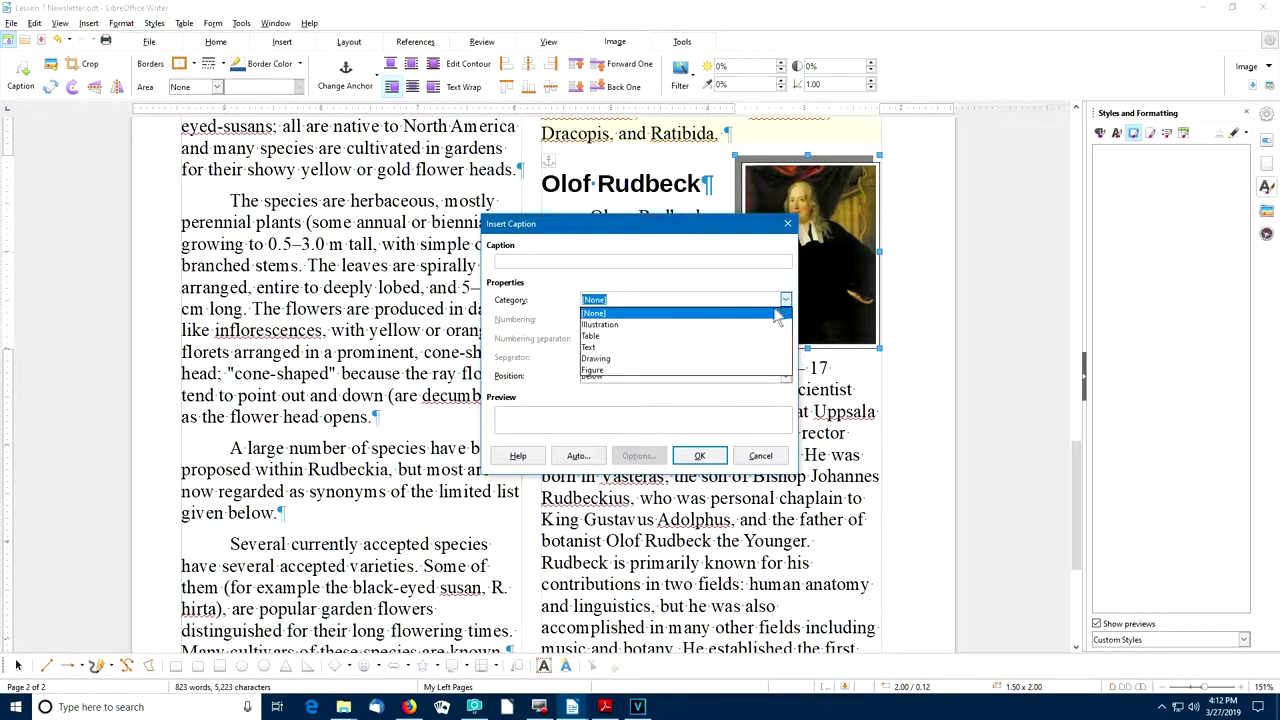
pyautogui.click(628, 370)
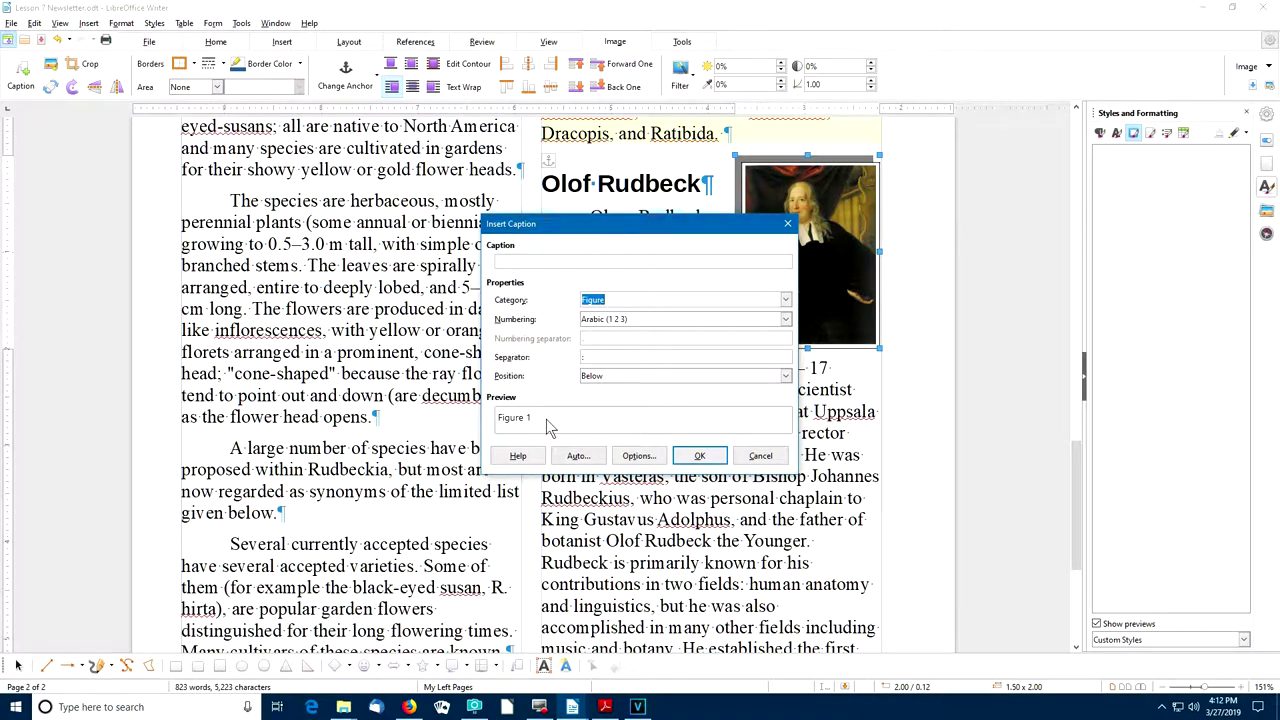
pyautogui.click(785, 300)
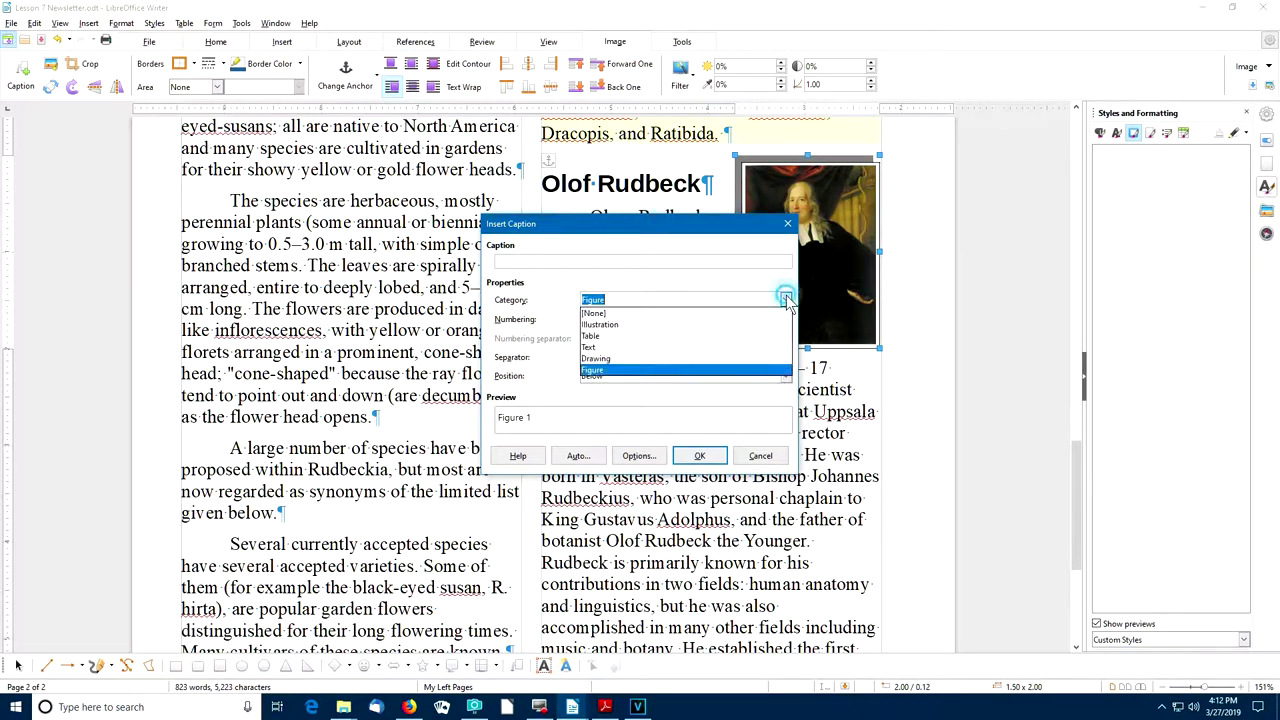
pyautogui.click(605, 313)
# Insert a caption below the portrait giving Olof Rudbeck's name and his relationship to the author as 8th great uncle.
pyautogui.click(531, 262)
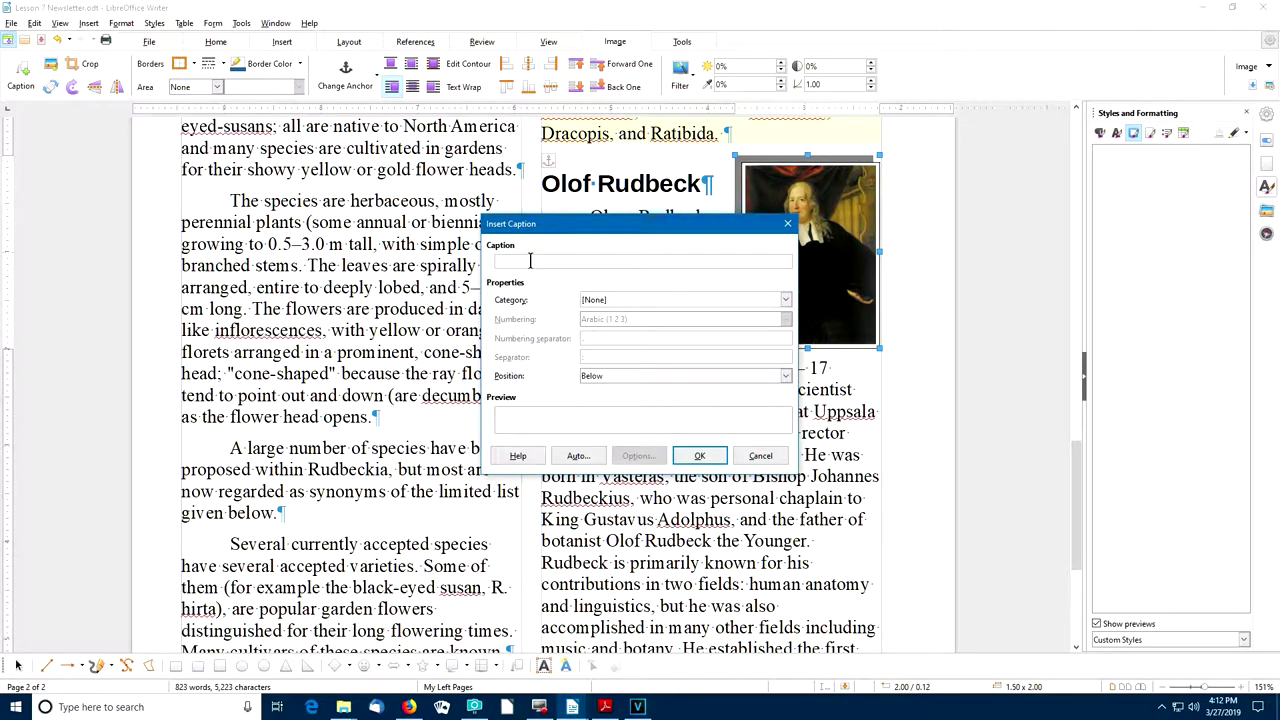
pyautogui.write("Olof Rudbeck, Len's 8th great uncle")
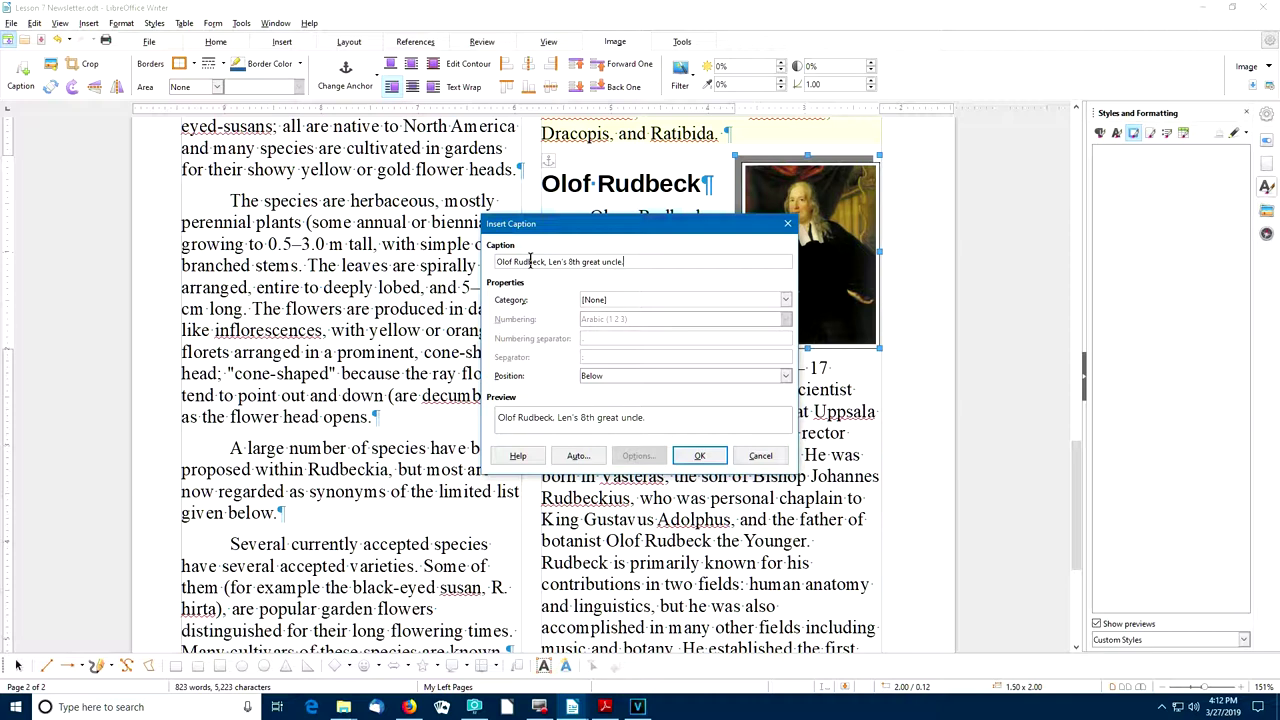
pyautogui.click(699, 455)
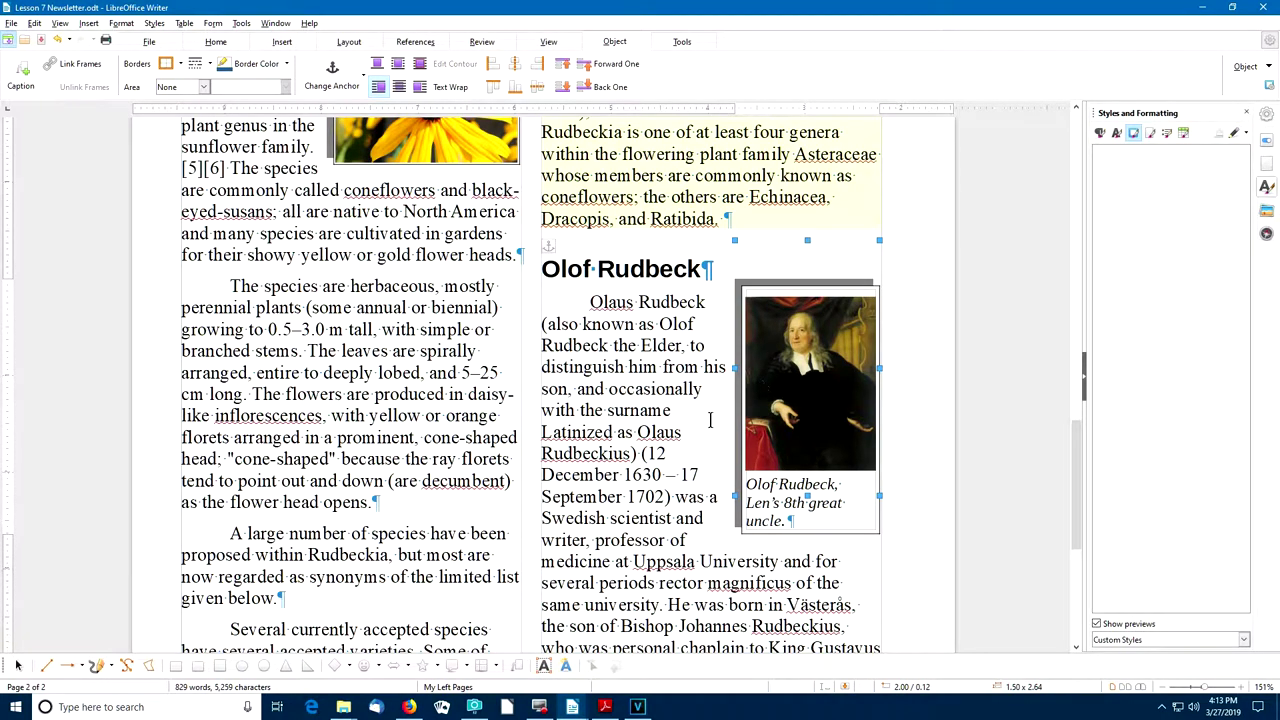
pyautogui.click(641, 418)
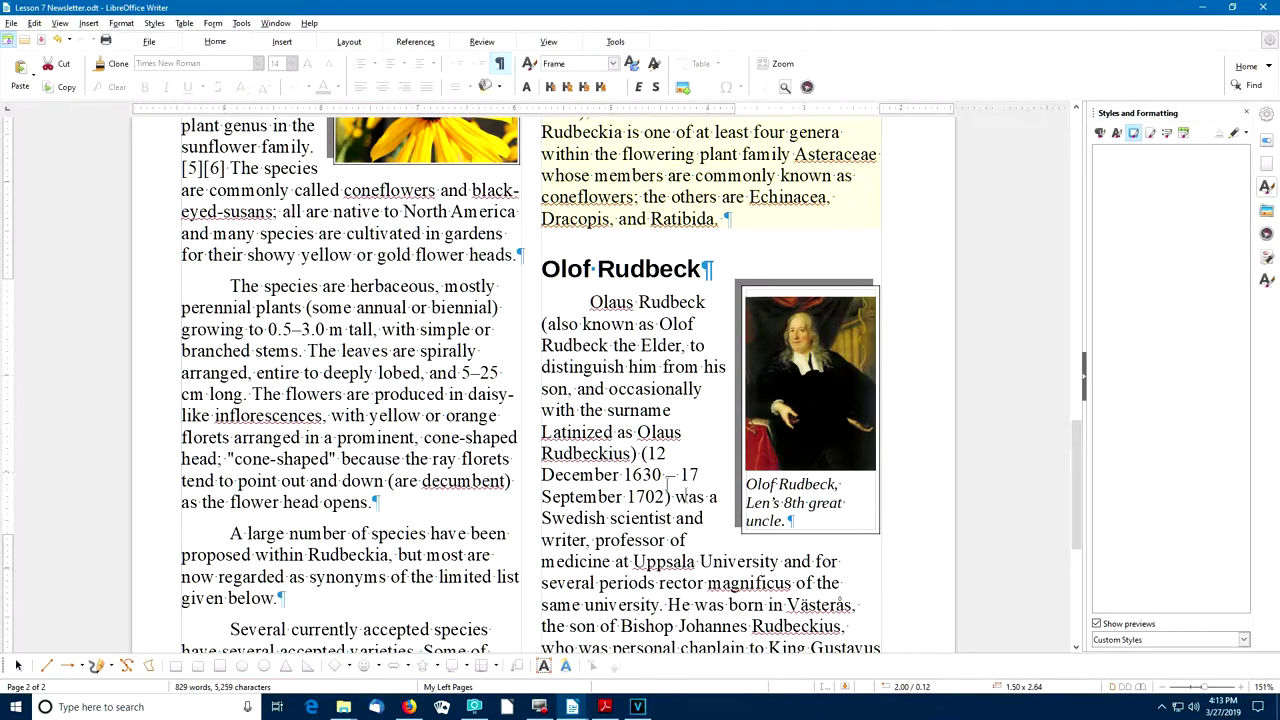
# Select the whole caption under the Olof Rudbeck portrait and set its font to Arial.
pyautogui.click(779, 484)
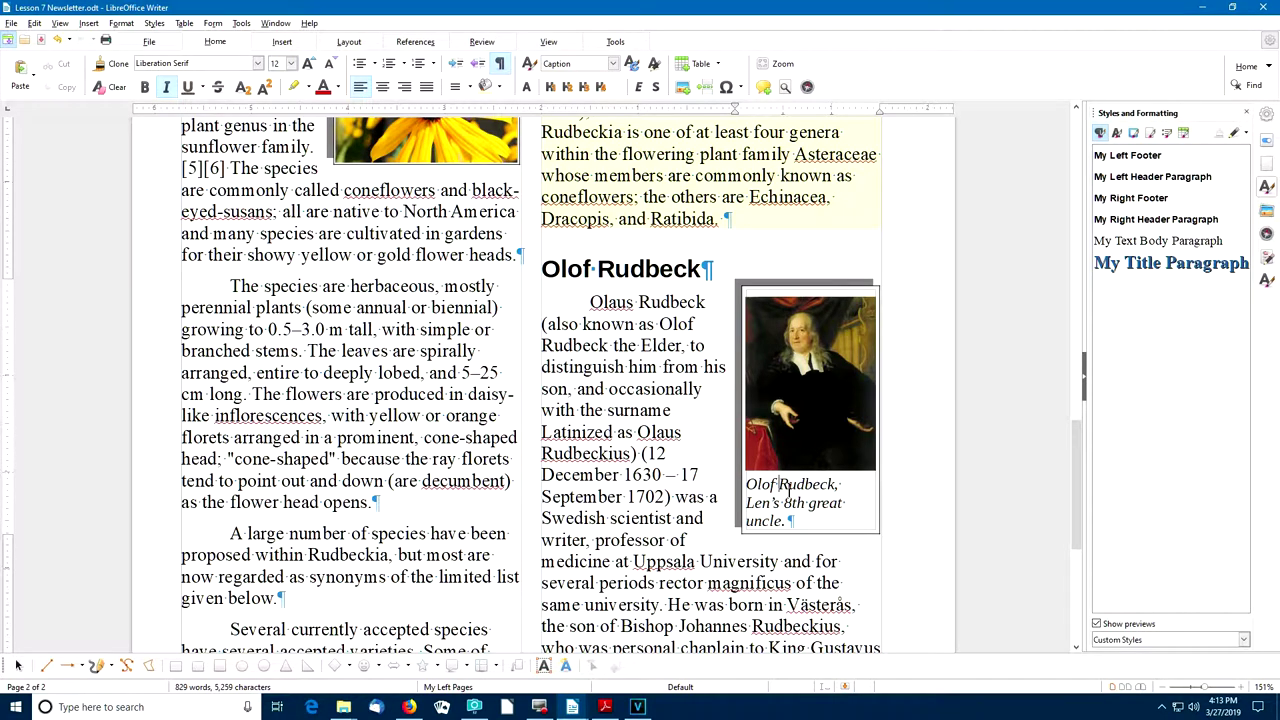
pyautogui.tripleClick(765, 485)
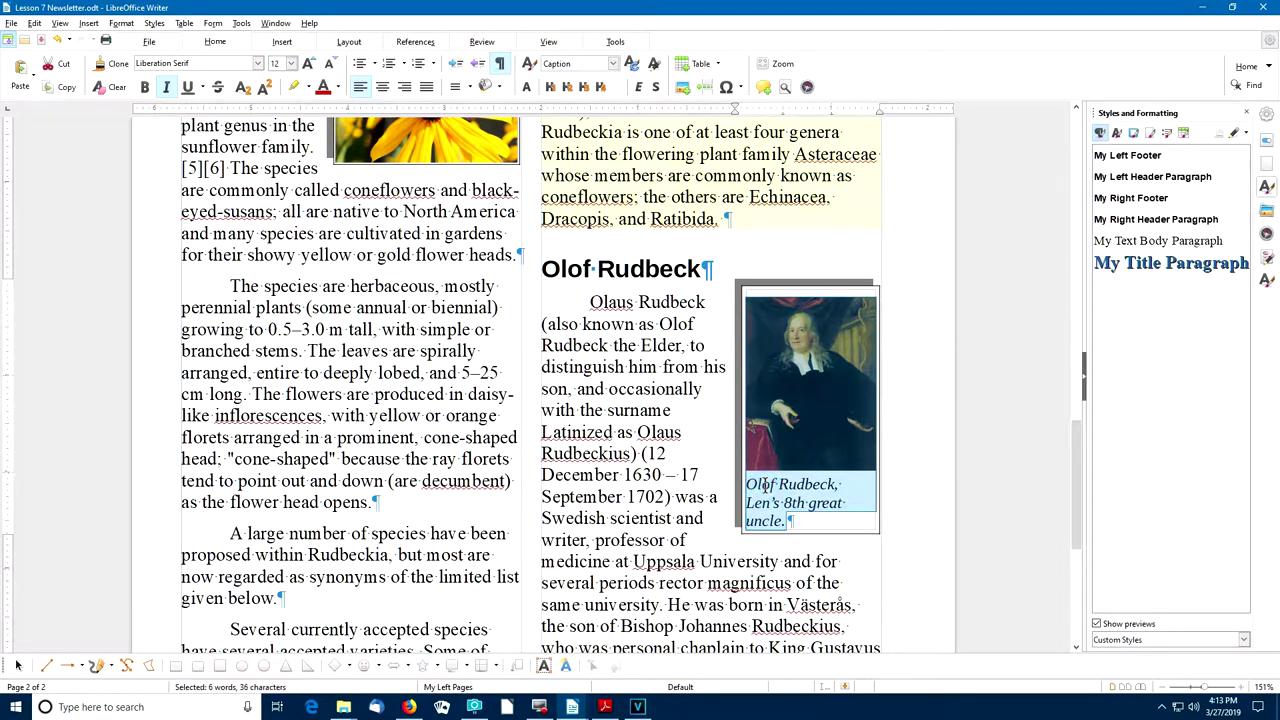
pyautogui.doubleClick(765, 485)
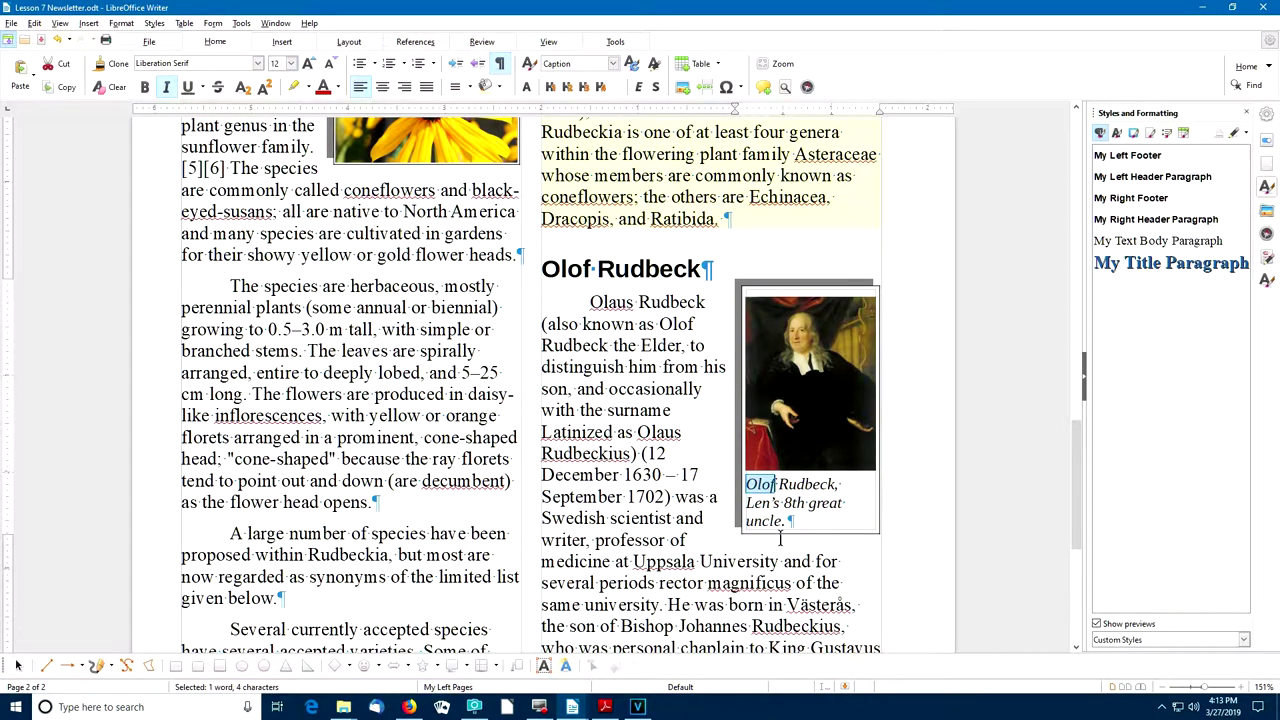
pyautogui.tripleClick(784, 520)
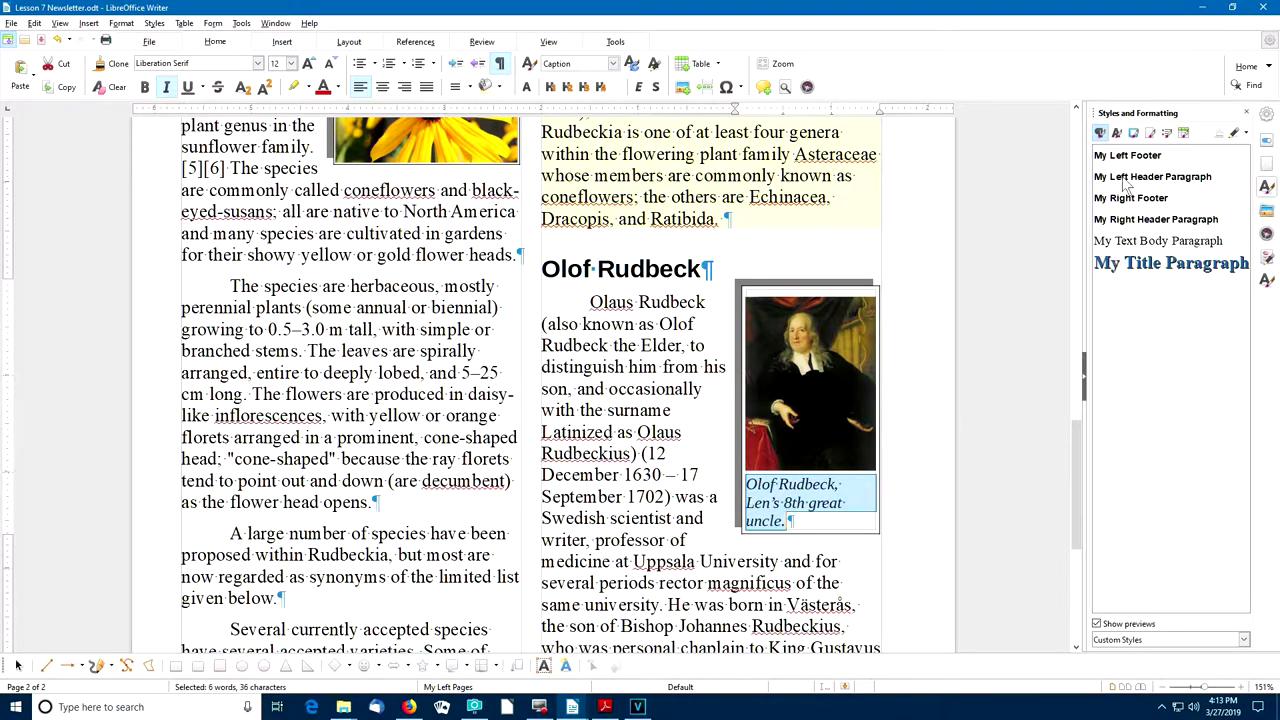
pyautogui.click(1266, 120)
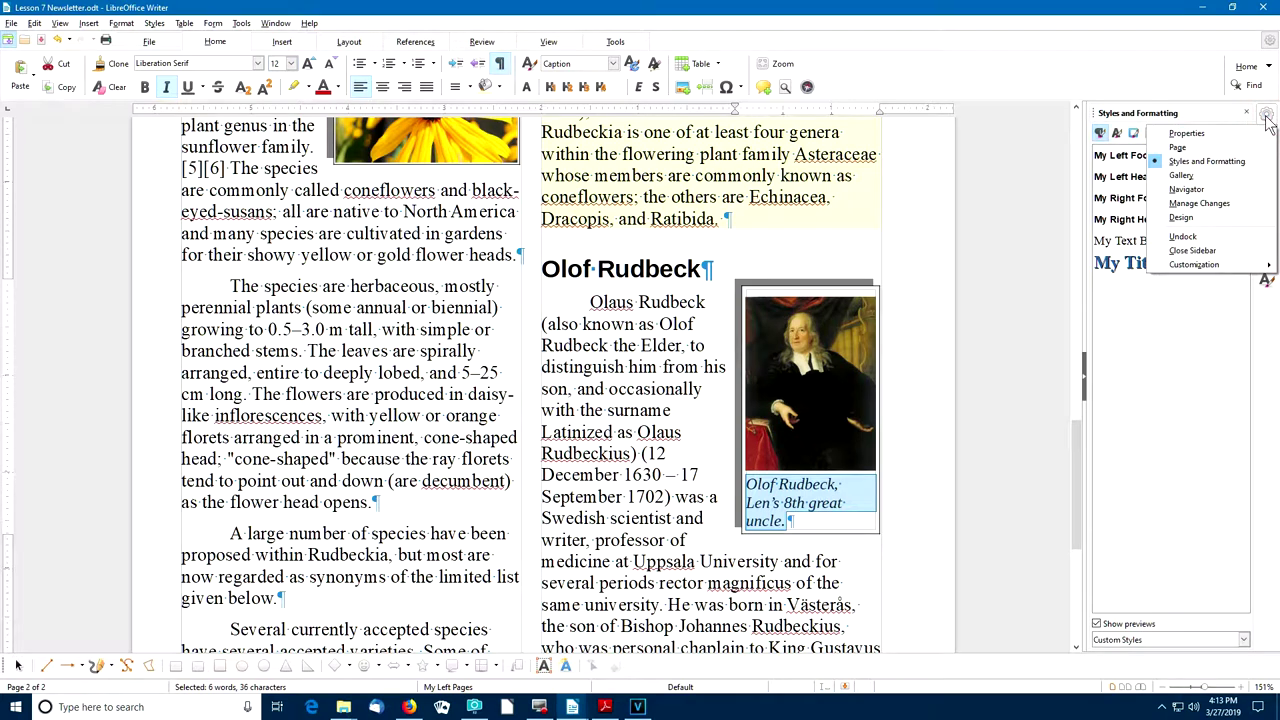
pyautogui.click(1200, 127)
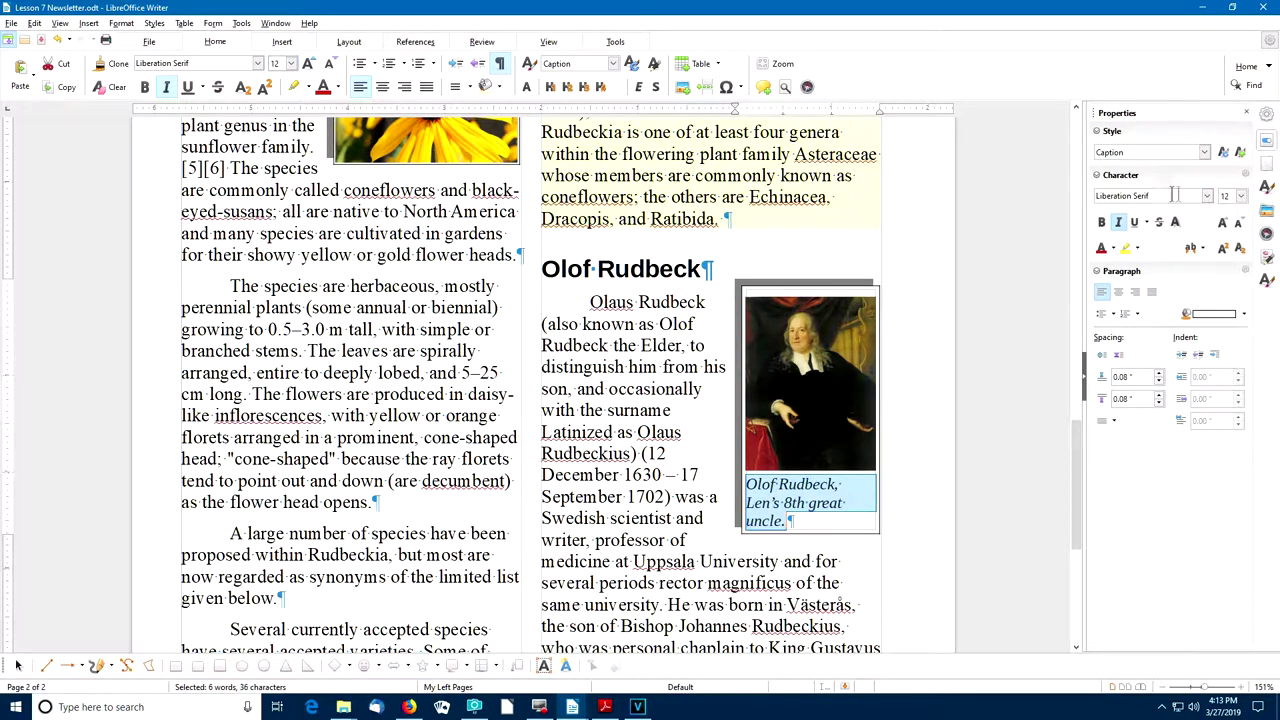
pyautogui.click(1207, 196)
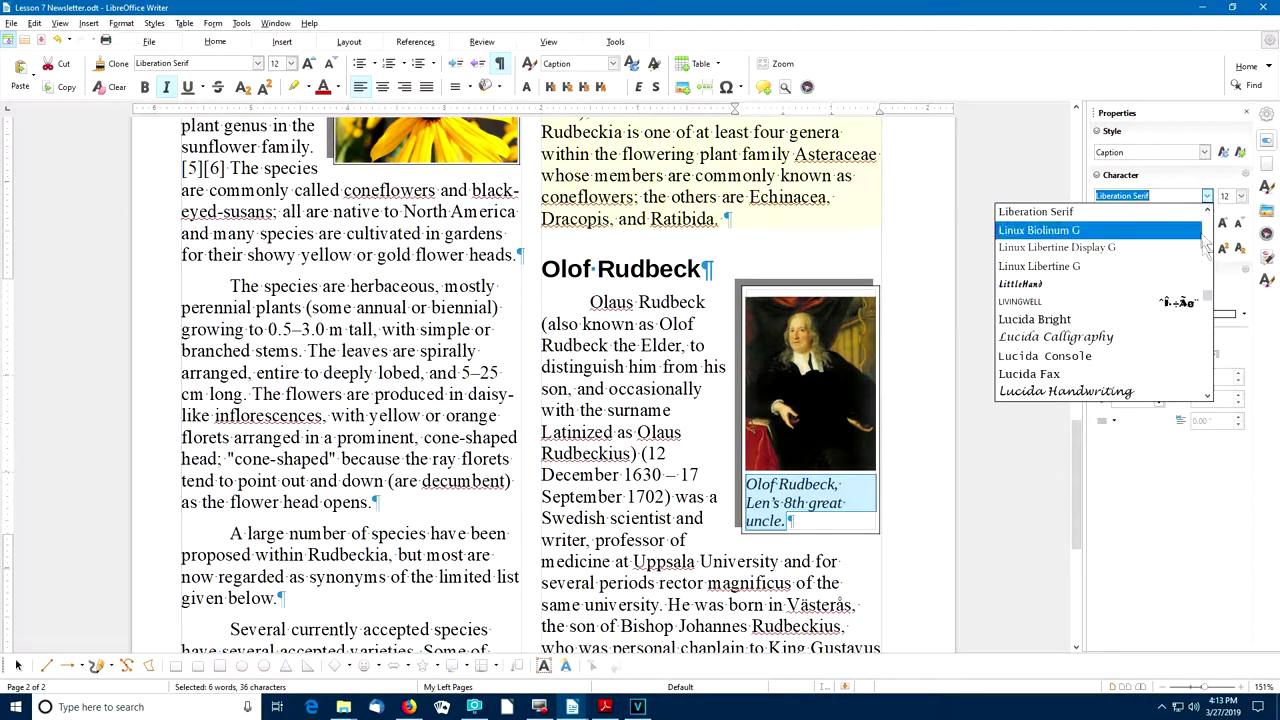
pyautogui.moveTo(1207, 296); pyautogui.dragTo(1207, 228)
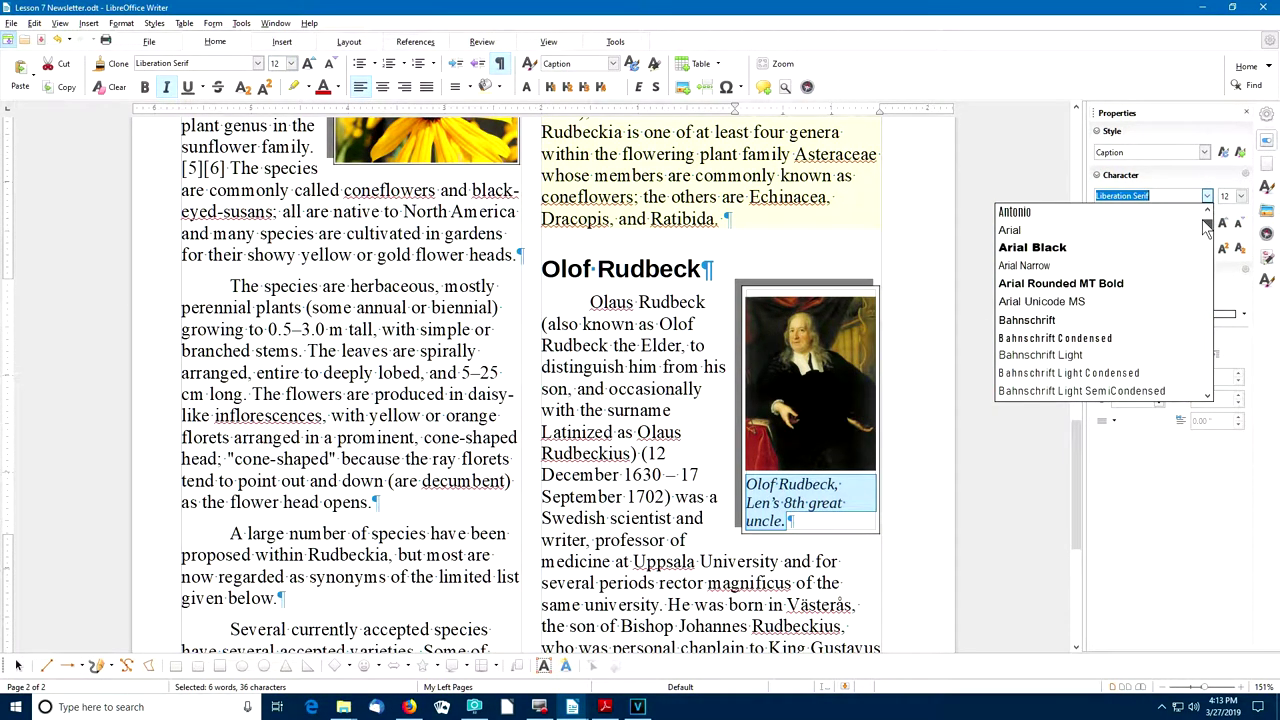
pyautogui.click(1010, 231)
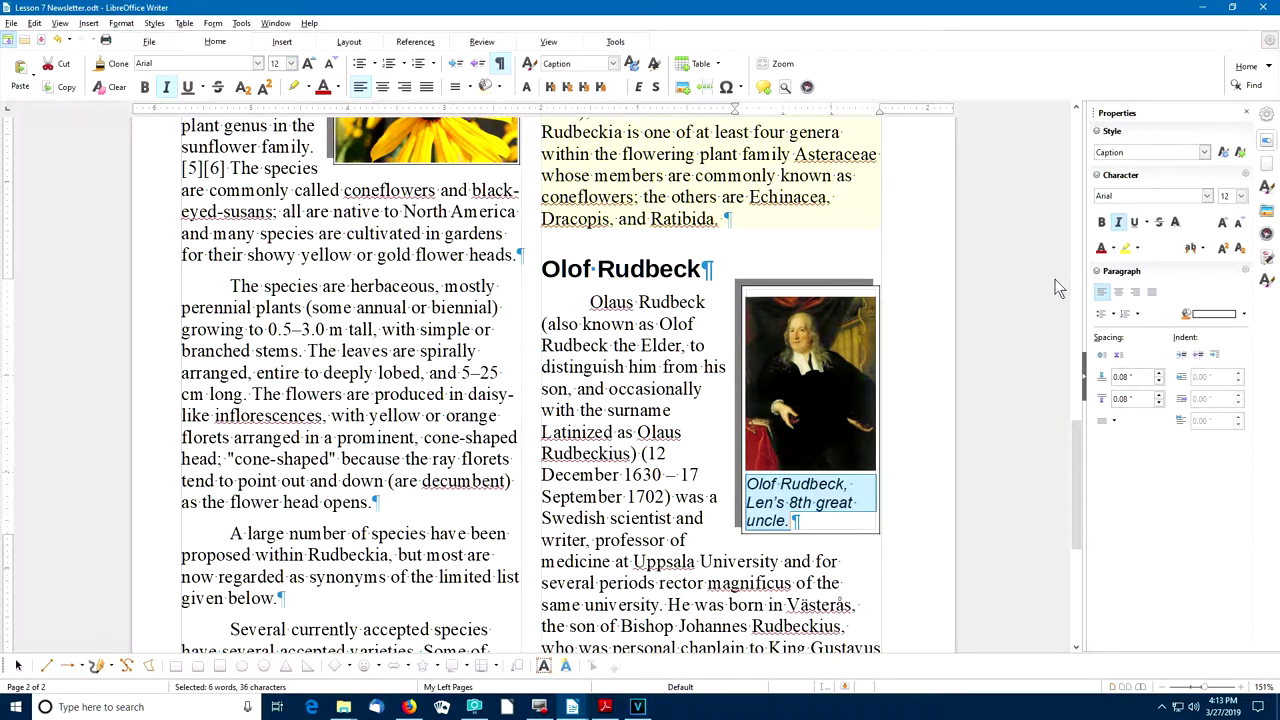
# Set the selected caption's font size to 10 and make it bold.
pyautogui.click(1240, 196)
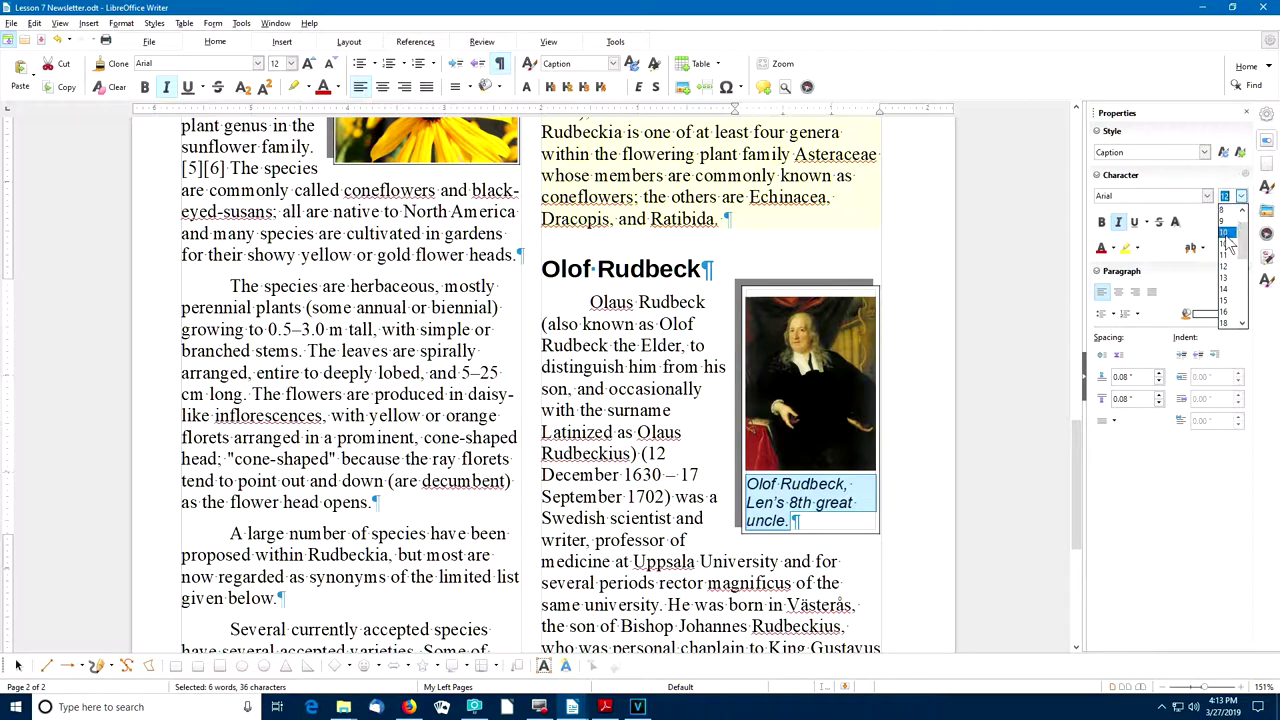
pyautogui.click(1225, 233)
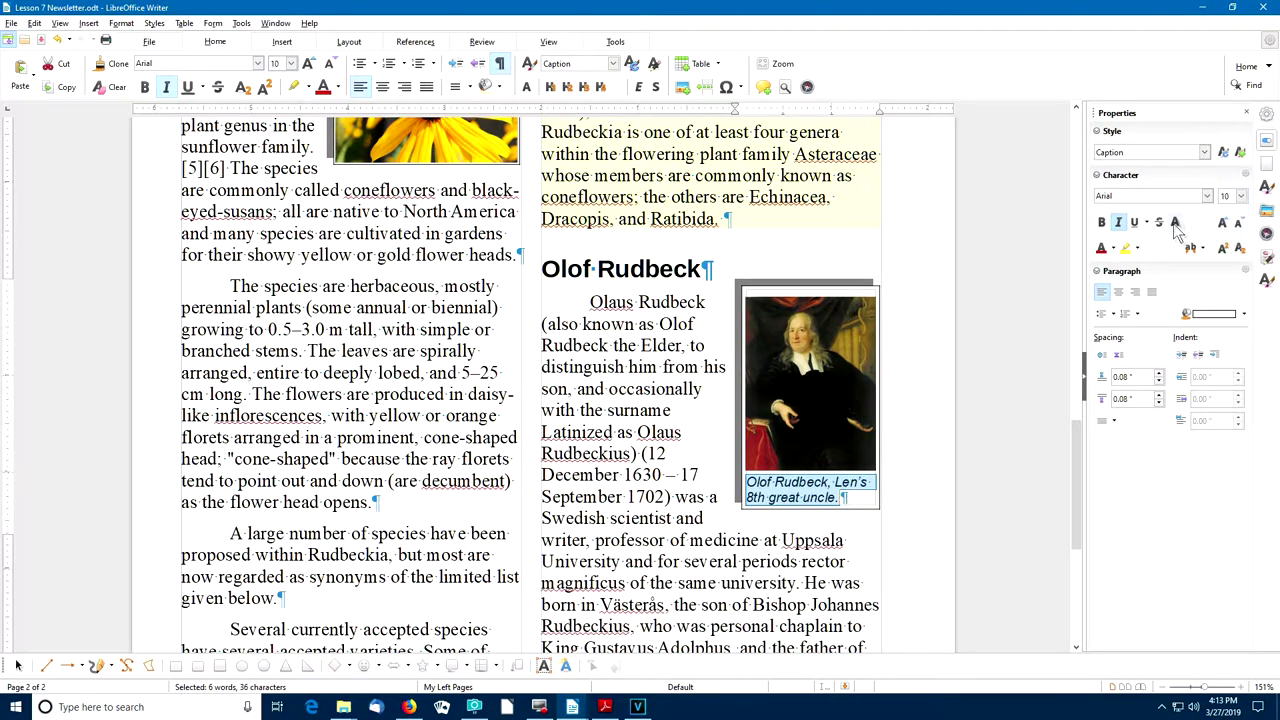
pyautogui.click(1104, 225)
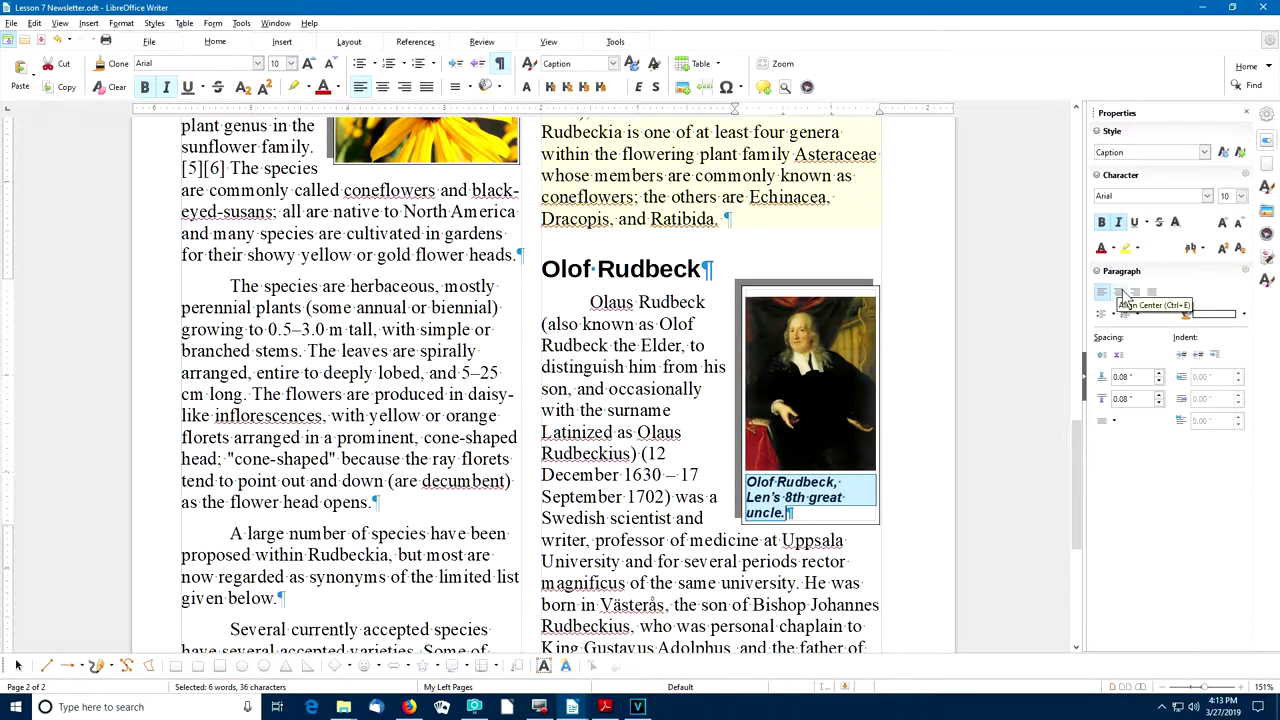
# Center the caption text under the Olof Rudbeck portrait and deselect it.
pyautogui.click(1119, 292)
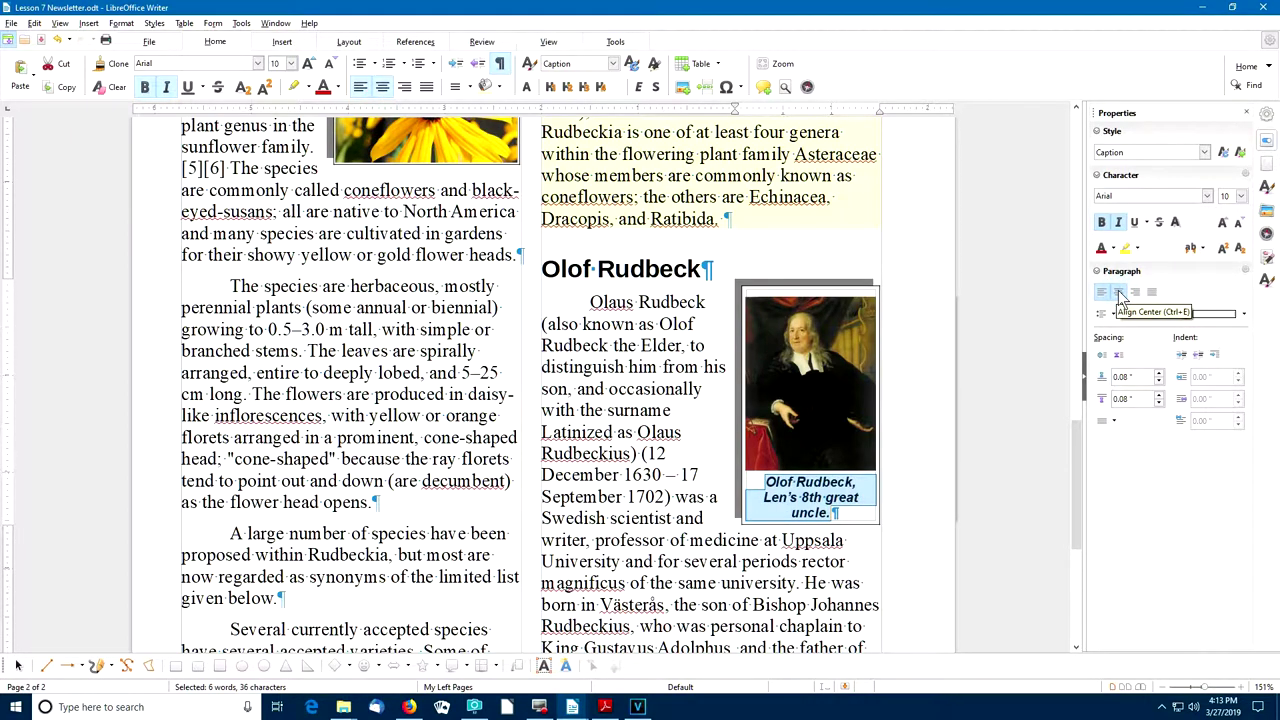
pyautogui.click(680, 362)
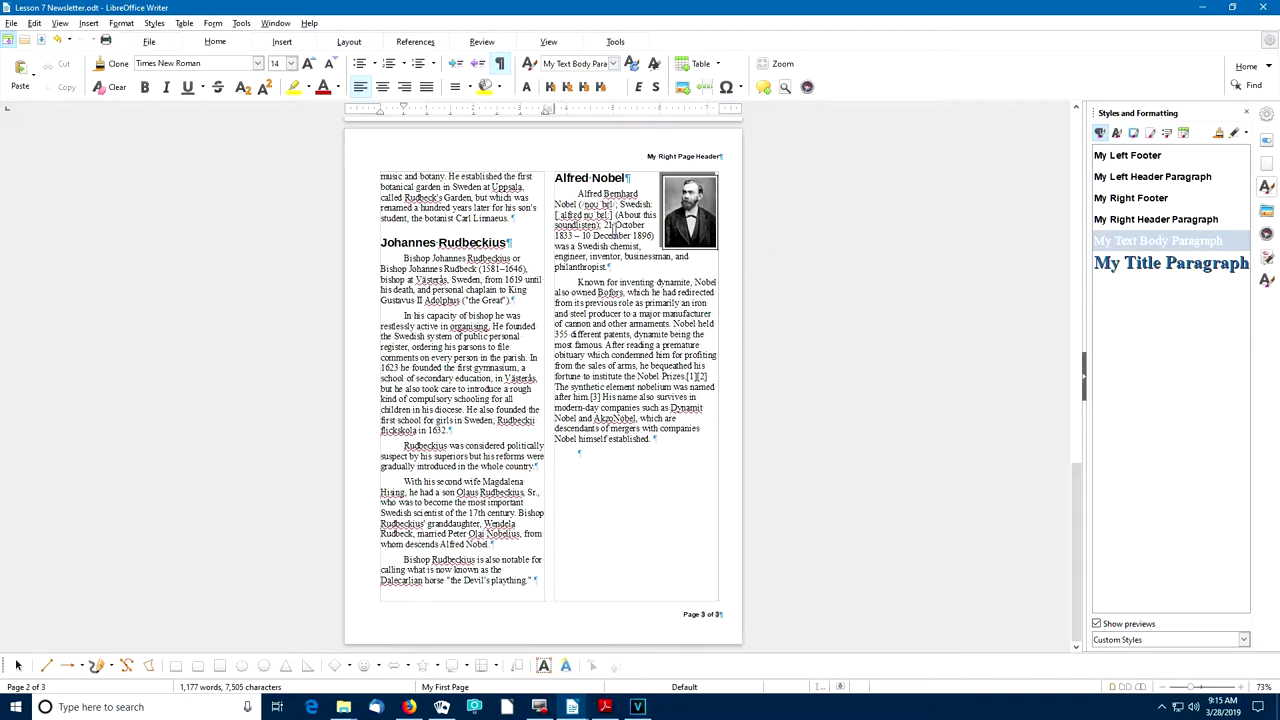
# Start inserting a table of contents in the empty paragraph below the In this Issue text on the first page.
pyautogui.click(576, 271)
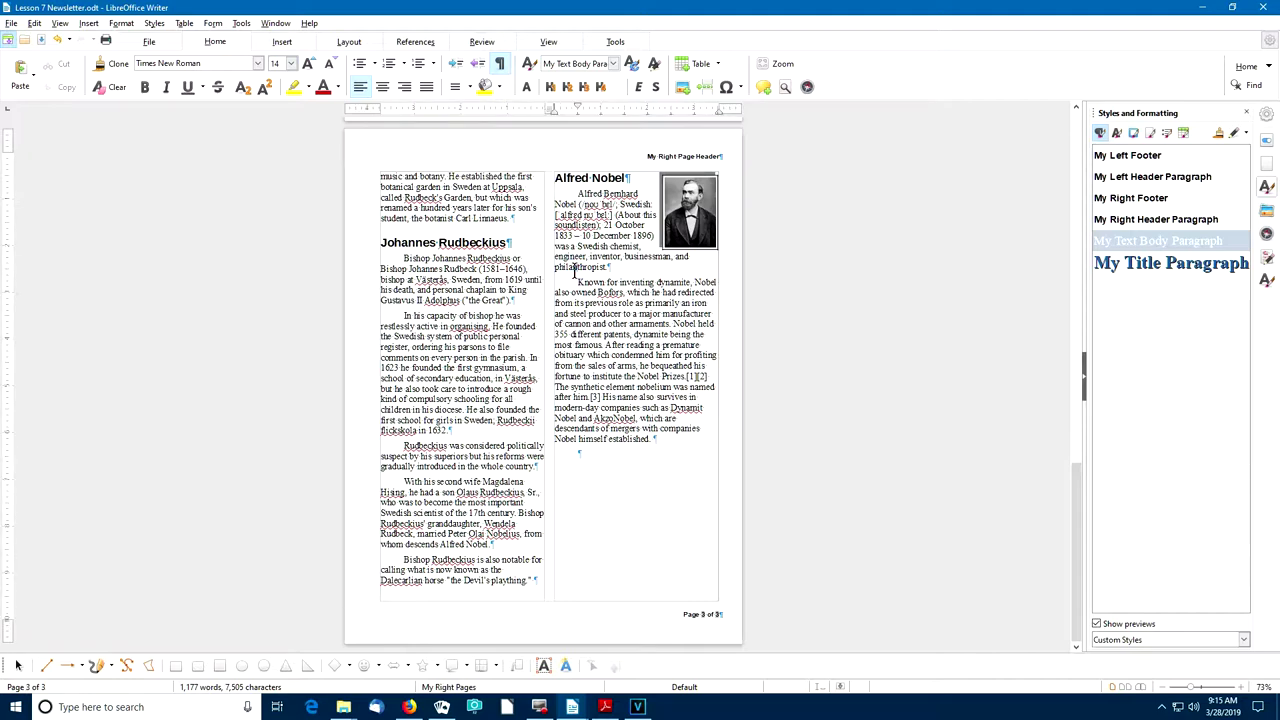
pyautogui.hotkey('ctrl', 'Home')
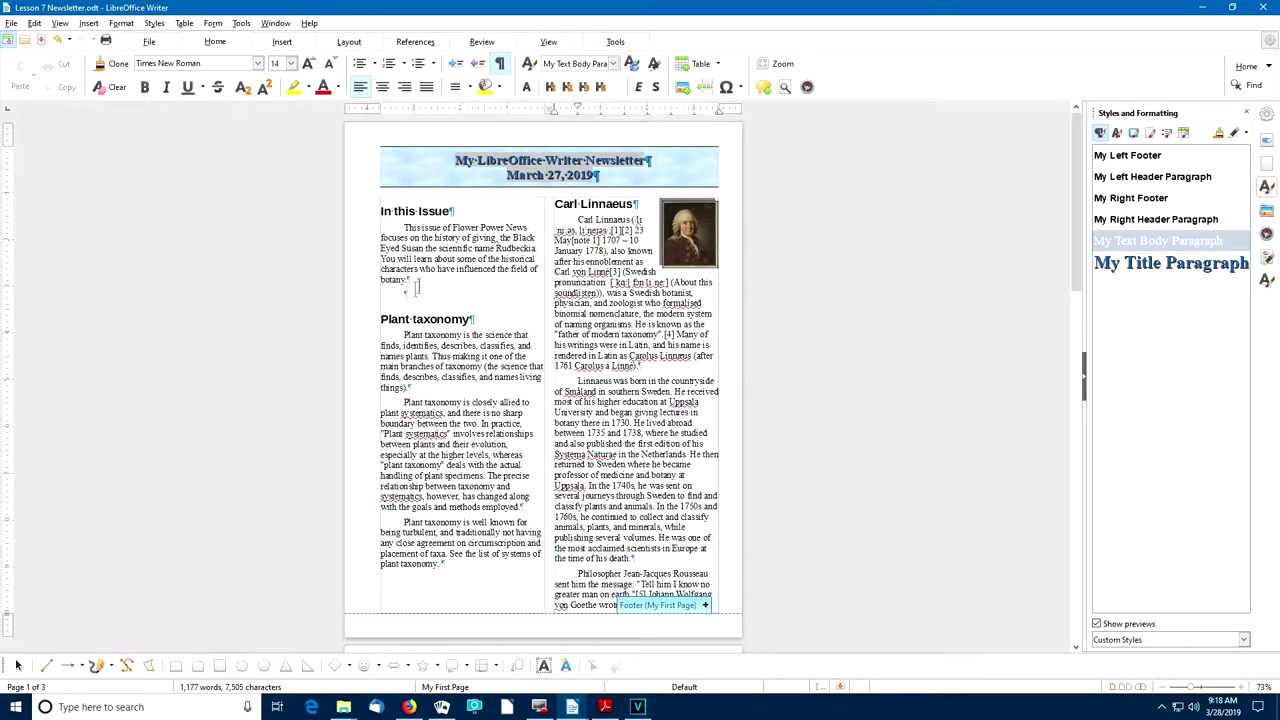
pyautogui.click(420, 292)
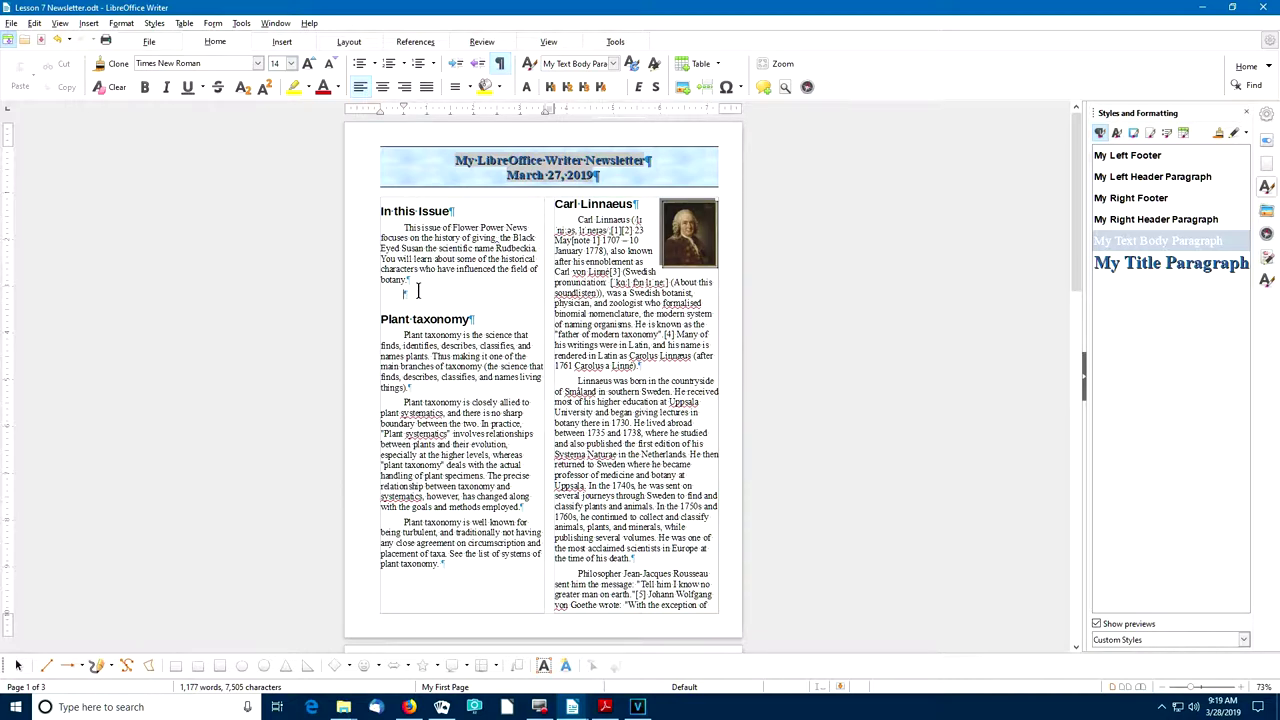
pyautogui.click(89, 23)
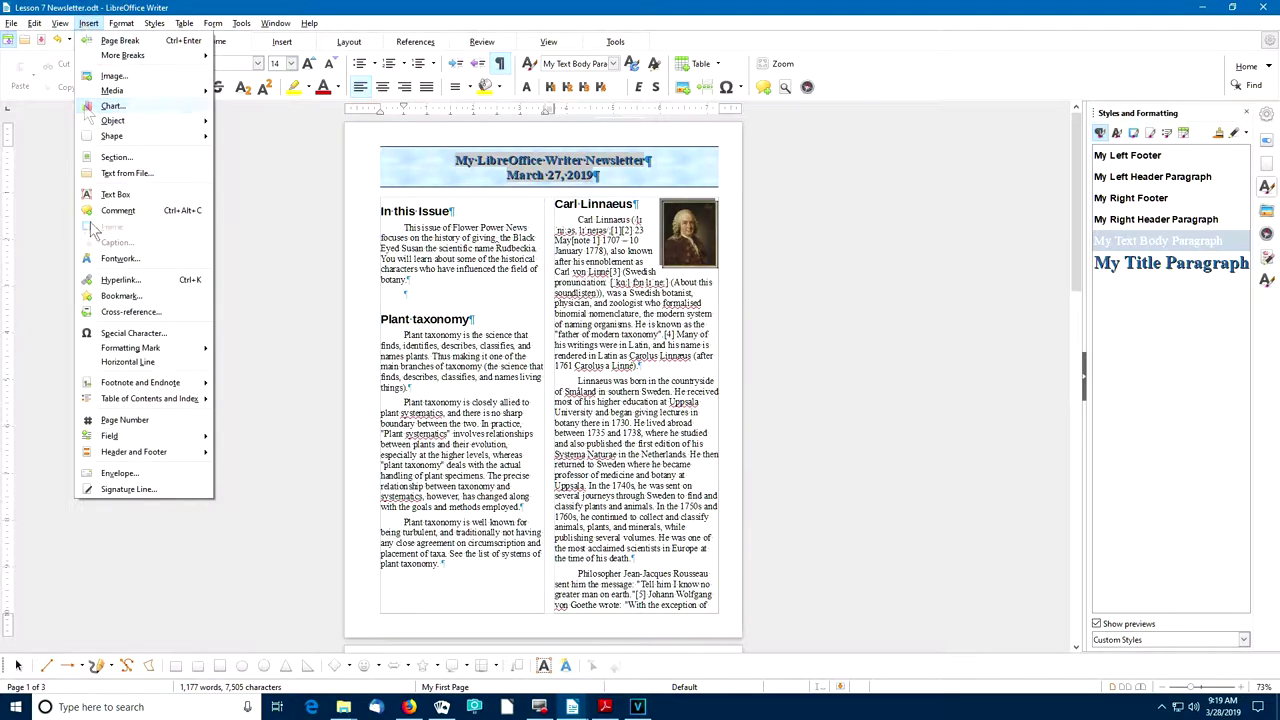
pyautogui.moveTo(130, 400)
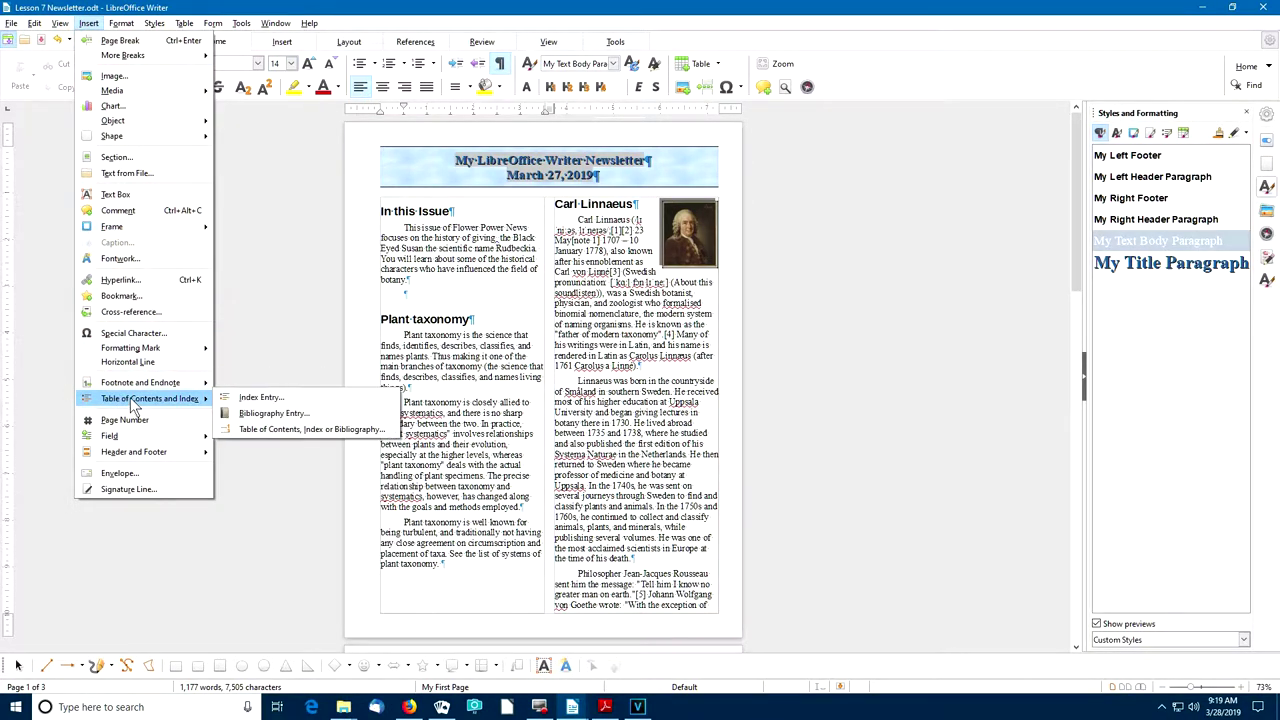
pyautogui.click(334, 429)
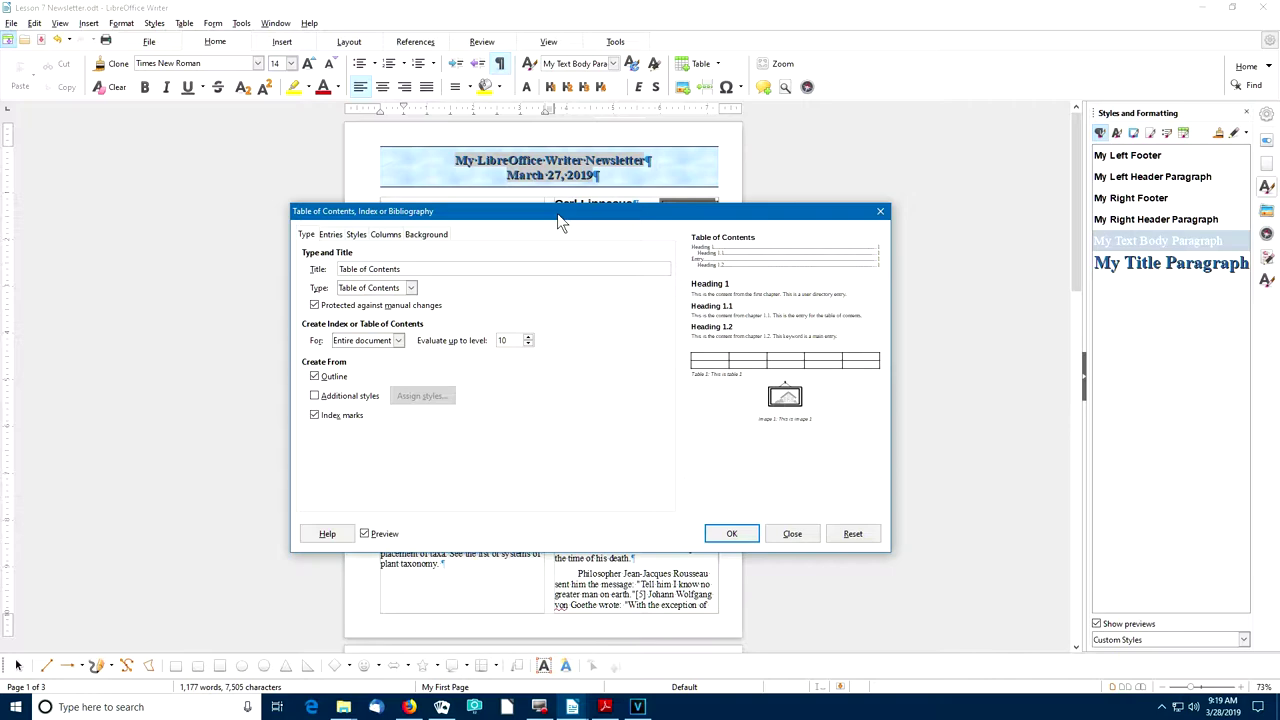
pyautogui.moveTo(560, 222); pyautogui.dragTo(519, 253)
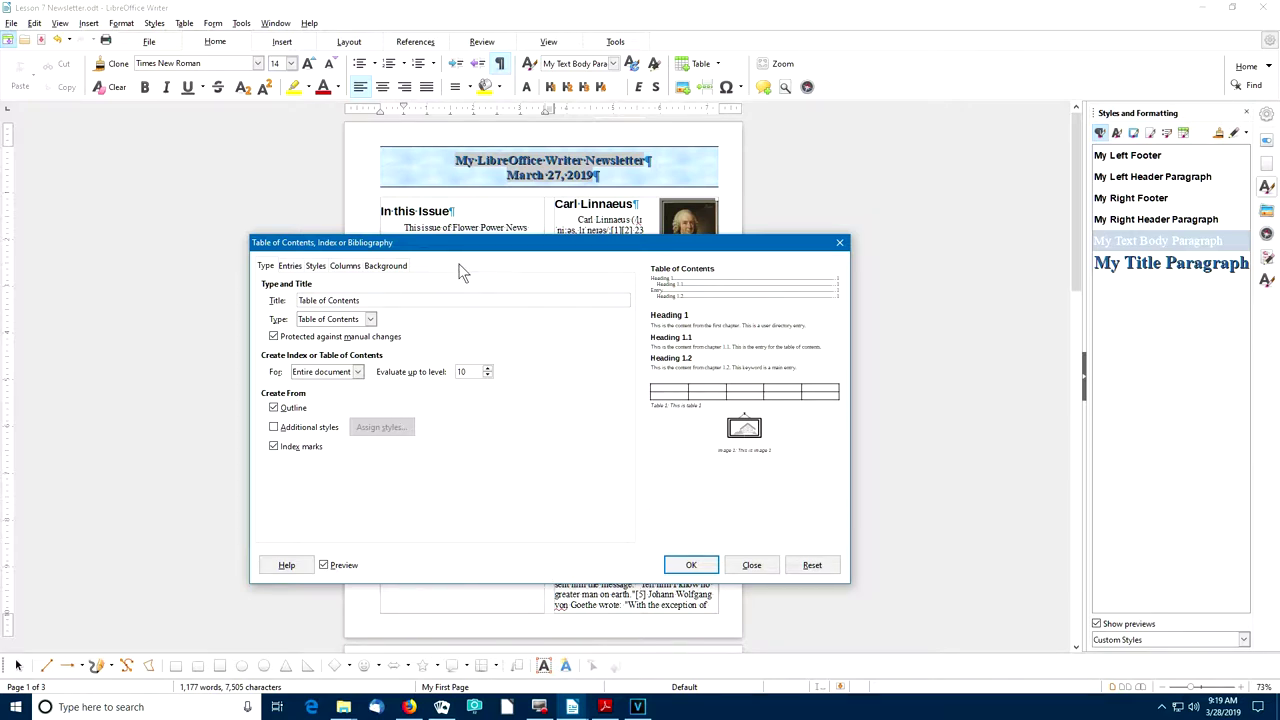
# Give the table of contents a solid pale yellow background, hex f6f9d4, and insert it.
pyautogui.click(395, 266)
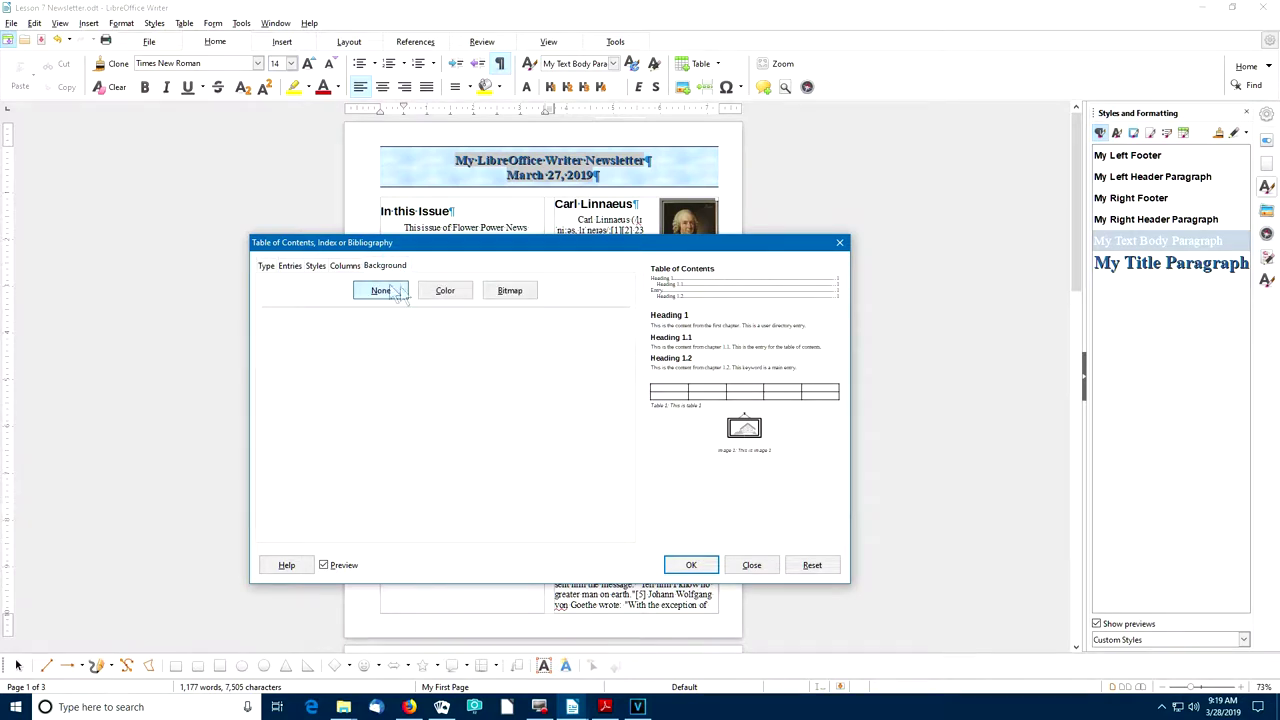
pyautogui.click(443, 292)
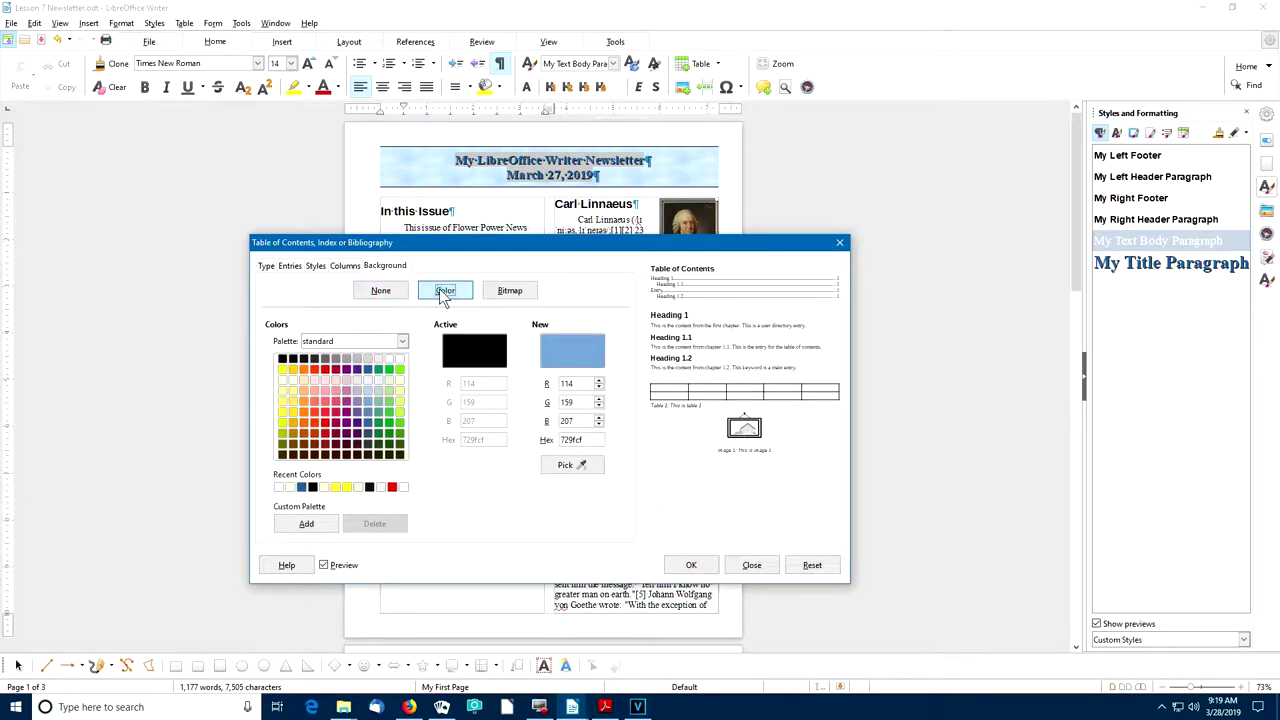
pyautogui.click(399, 380)
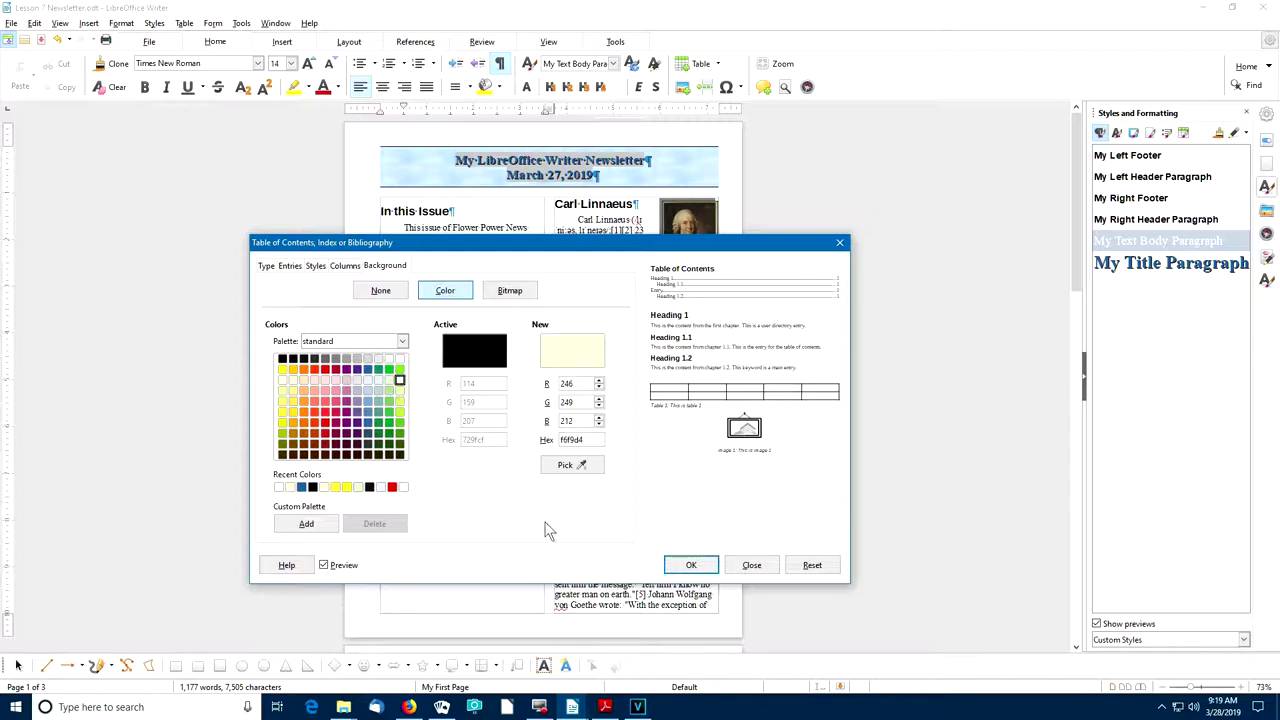
pyautogui.click(689, 564)
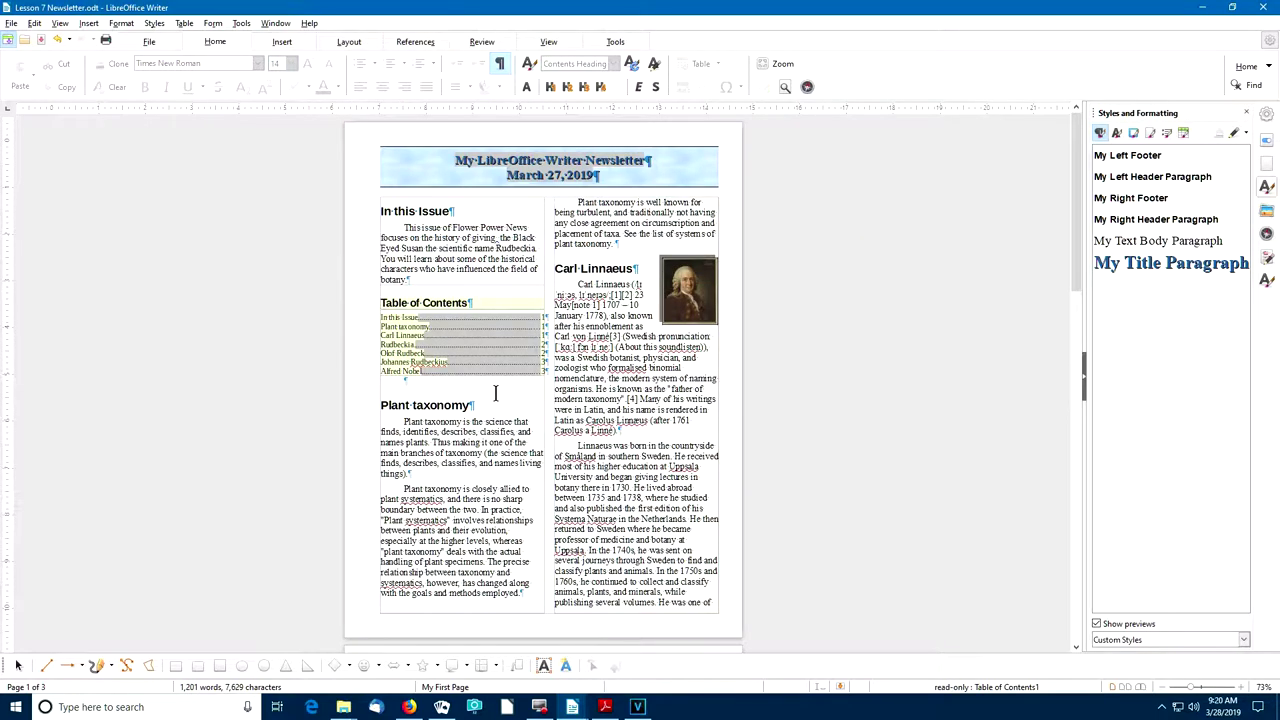
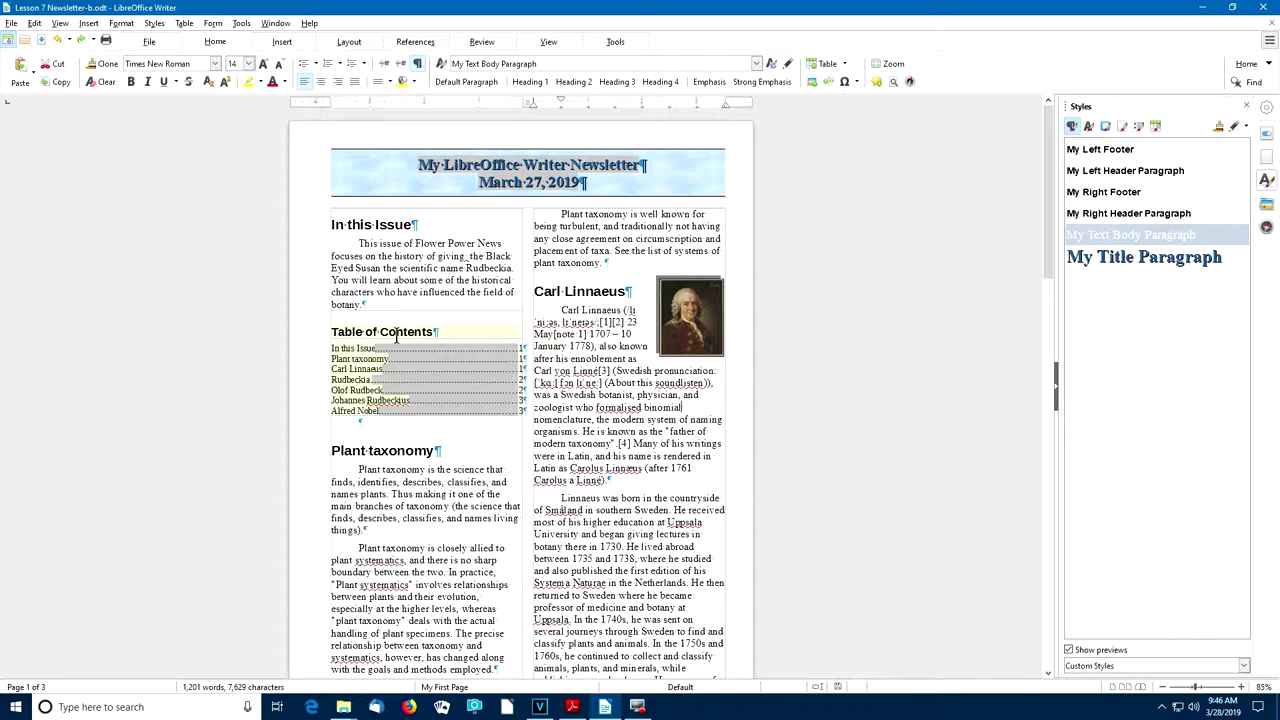
# Edit the Contents Heading paragraph style so that the Table of Contents title is centered.
pyautogui.click(399, 333)
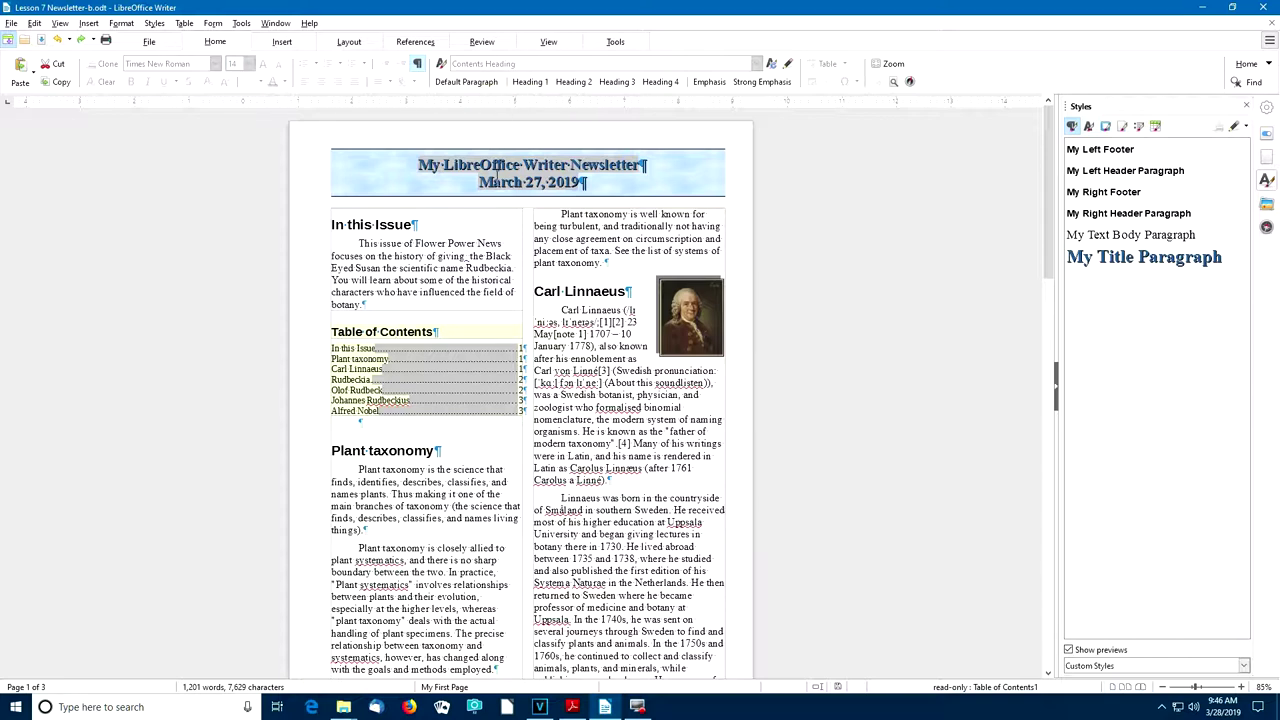
pyautogui.keyDown('ctrl'); pyautogui.click(355, 360); pyautogui.keyUp('ctrl')
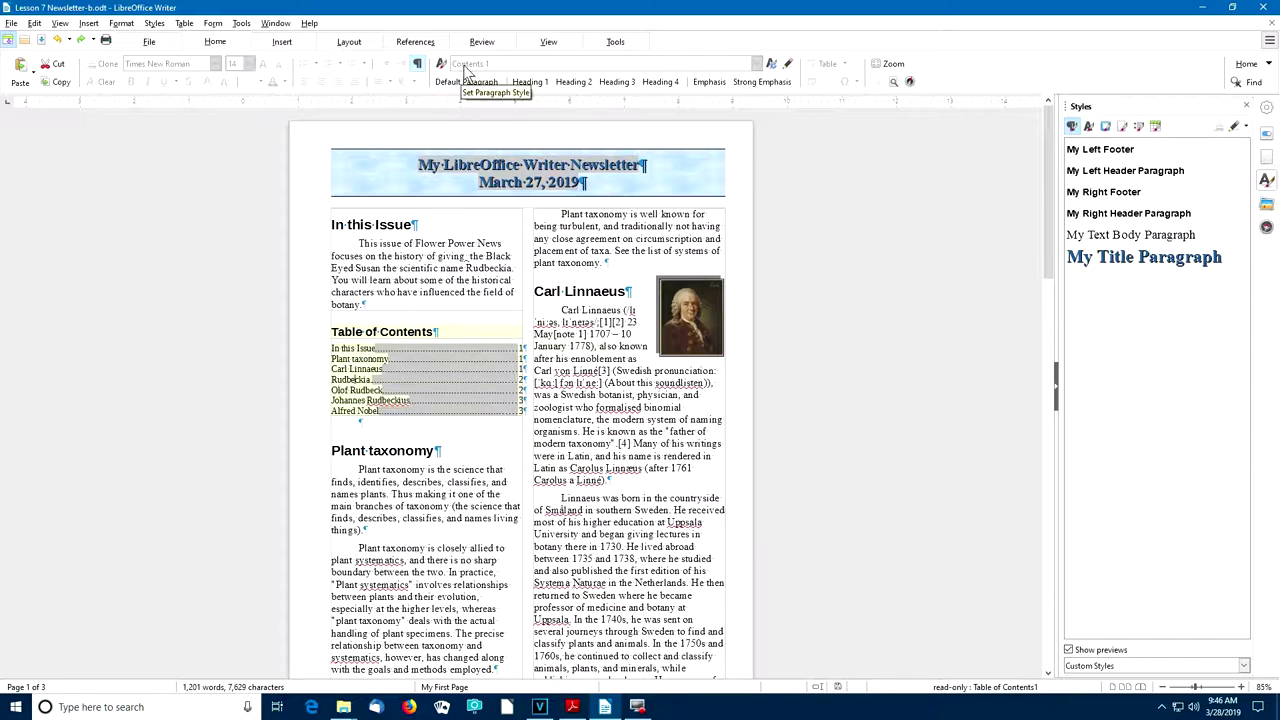
pyautogui.click(412, 288)
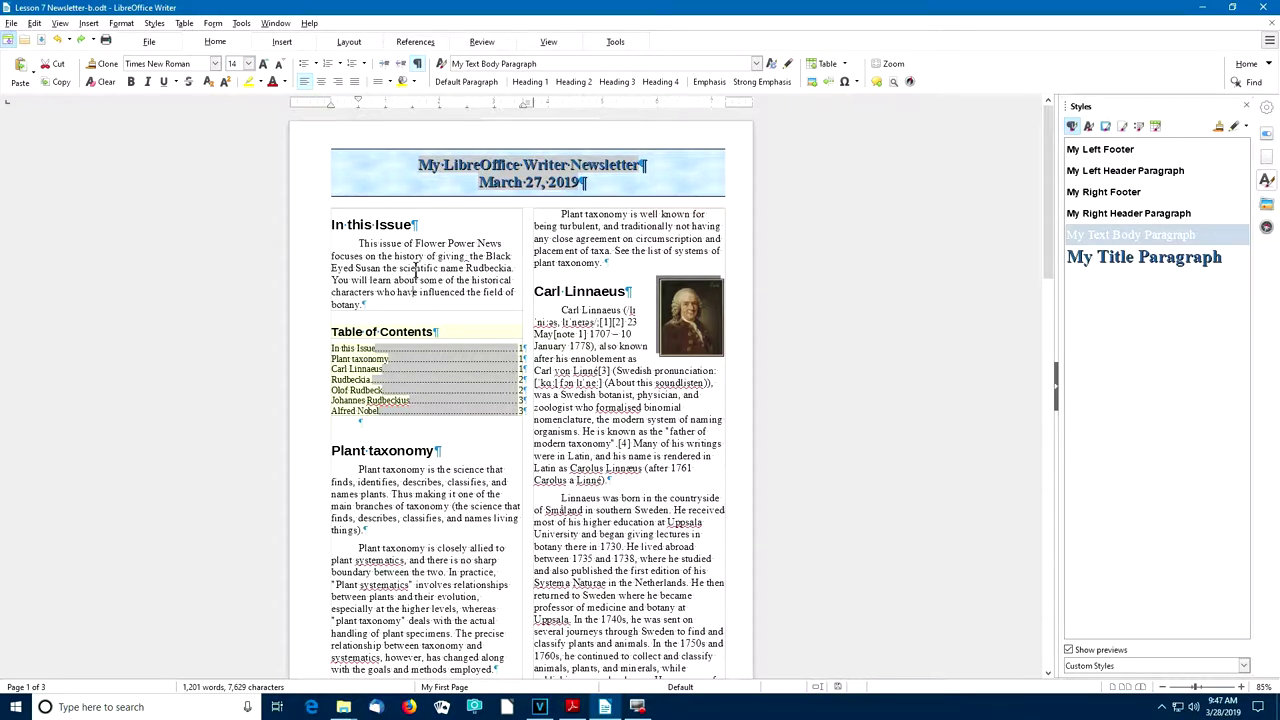
pyautogui.rightClick(394, 332)
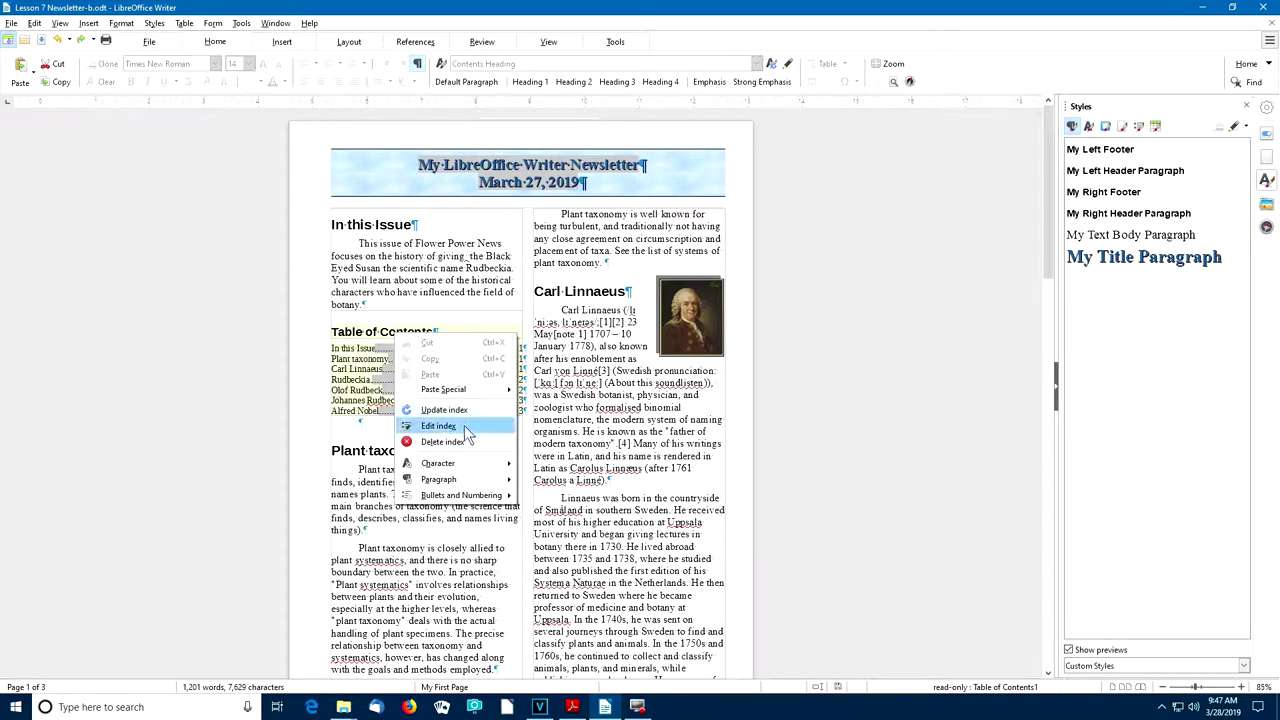
pyautogui.moveTo(467, 479)
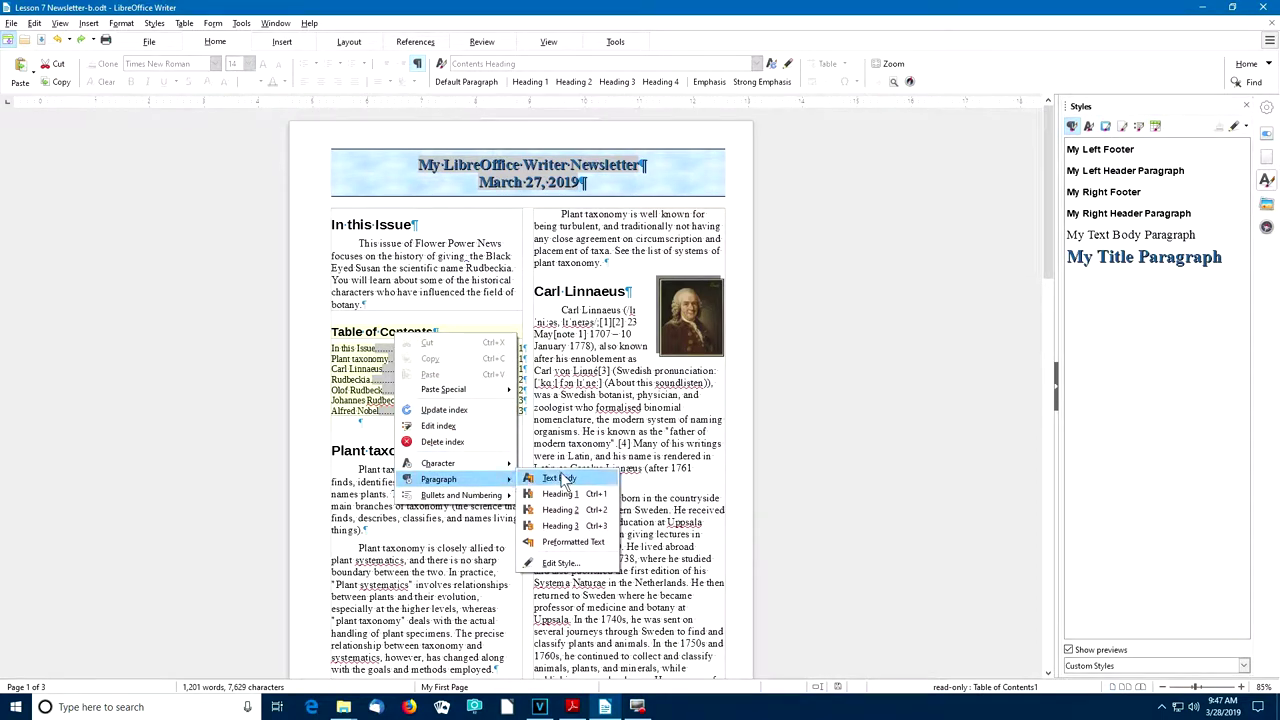
pyautogui.click(568, 564)
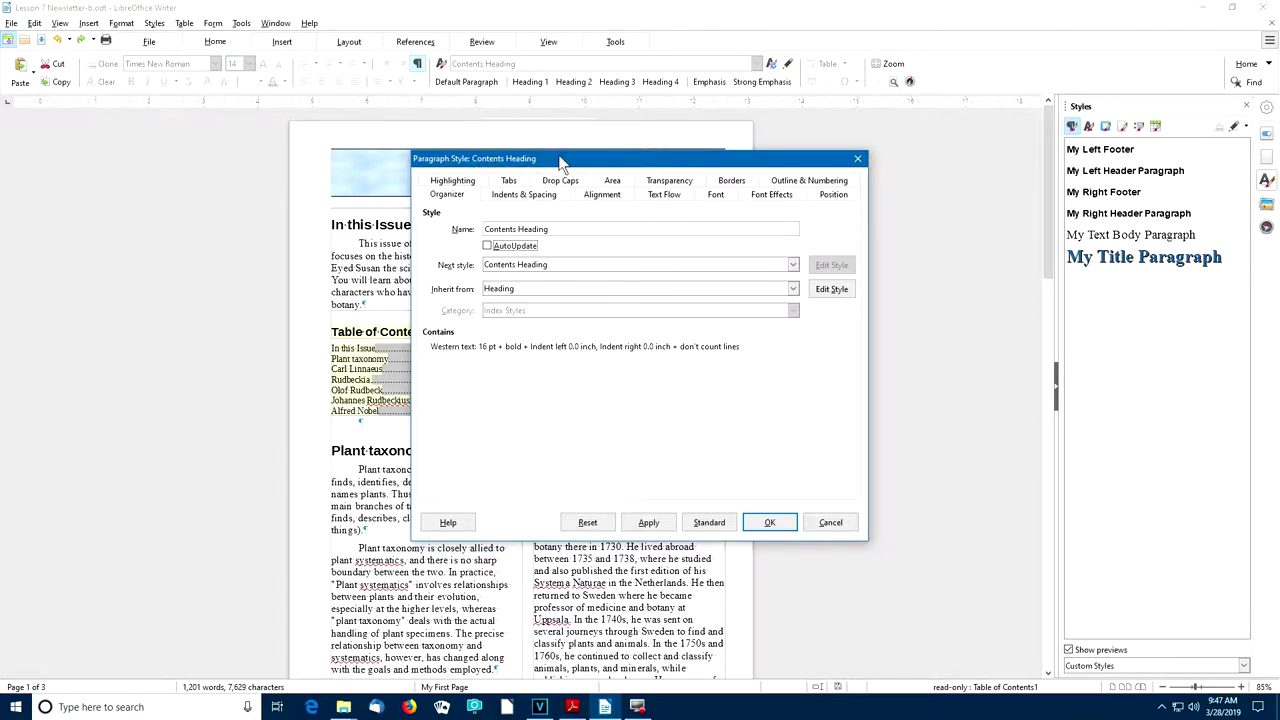
pyautogui.click(601, 194)
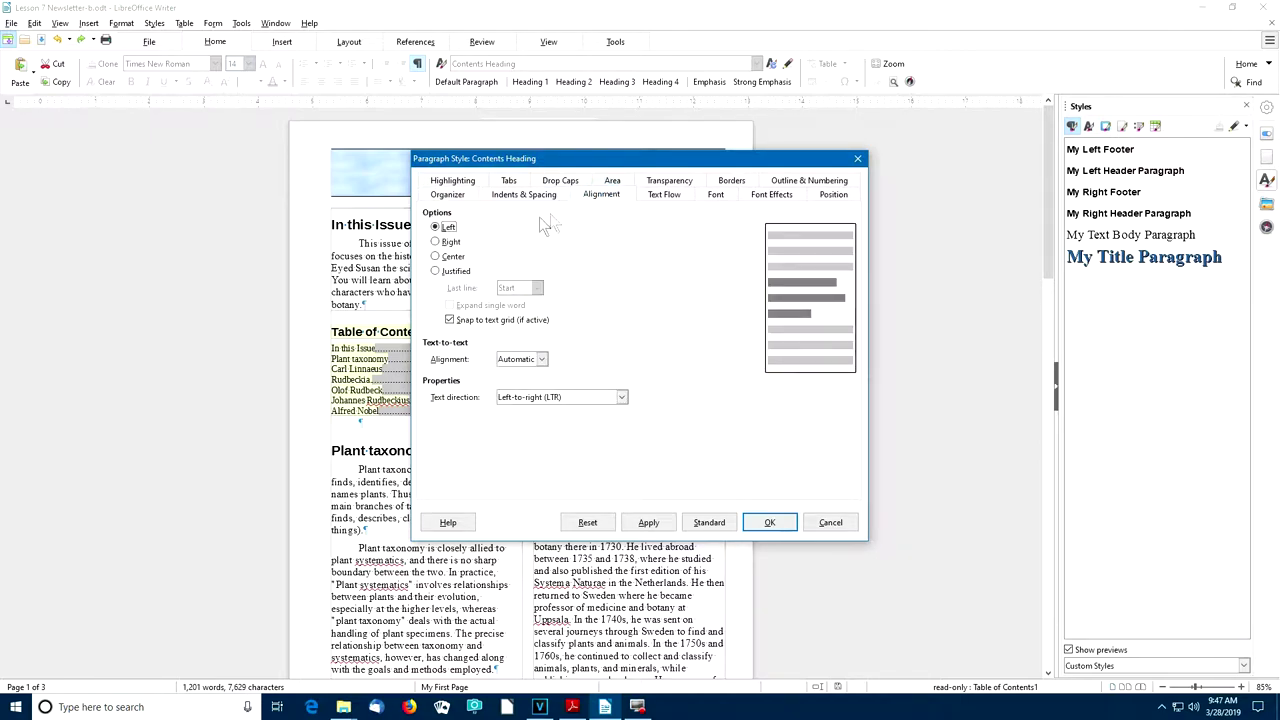
pyautogui.click(436, 256)
pyautogui.moveTo(570, 165); pyautogui.dragTo(703, 149)
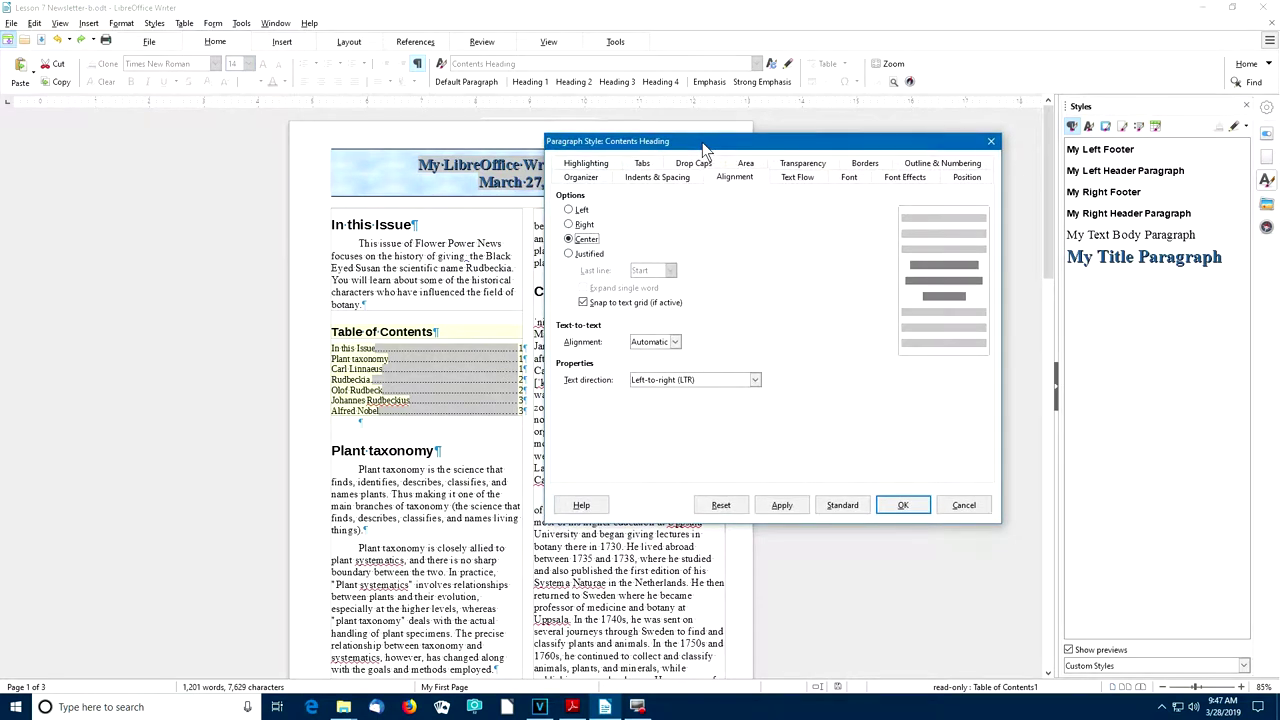
pyautogui.click(786, 507)
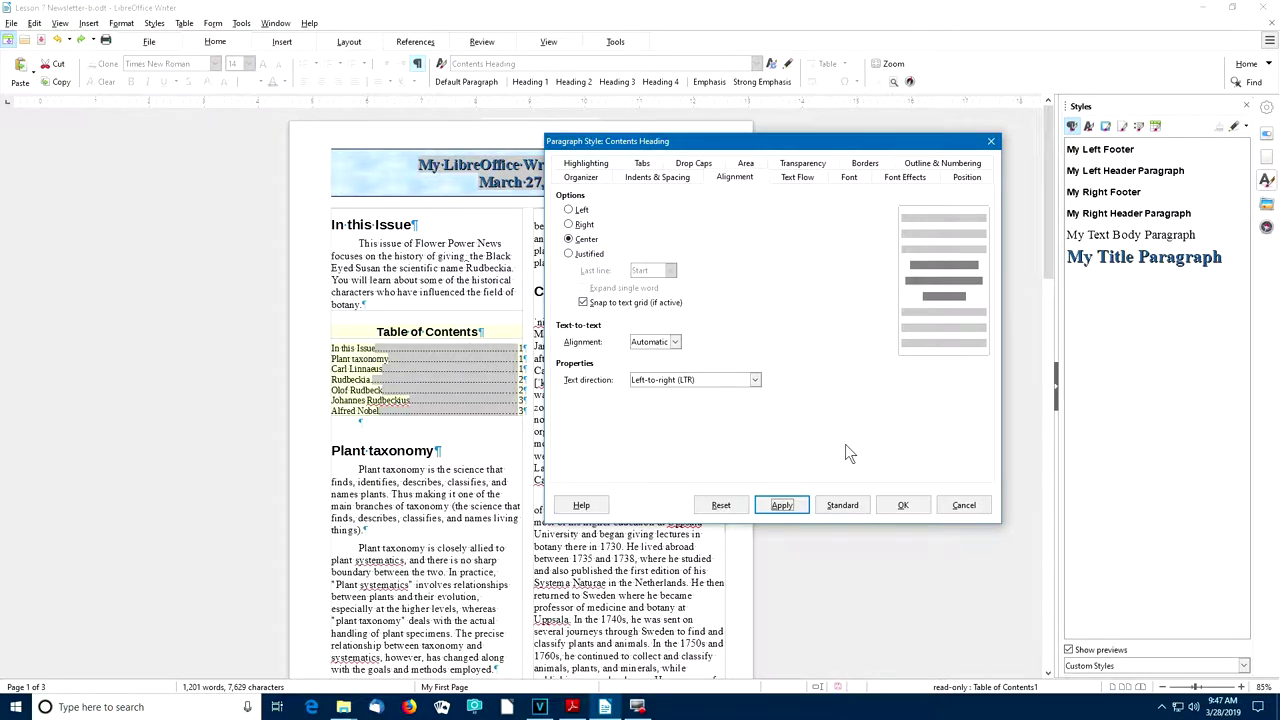
pyautogui.click(902, 505)
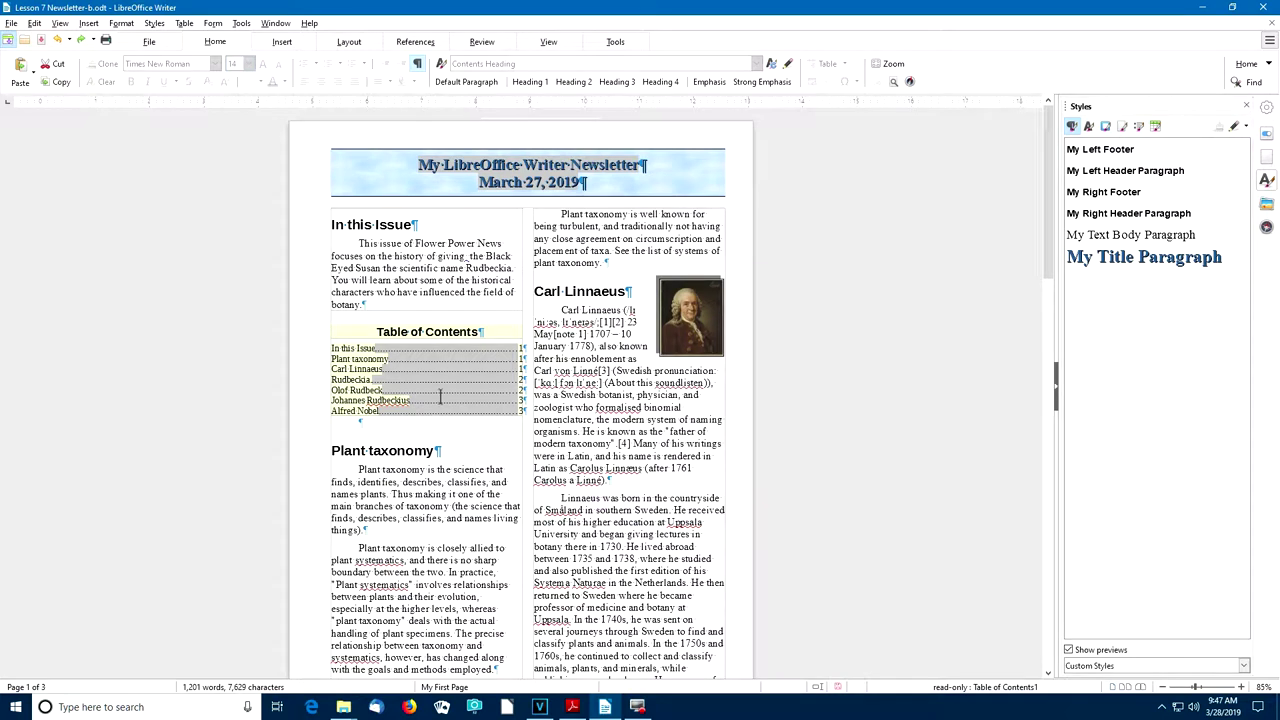
# Edit the Contents 1 paragraph style of the table of contents entries, applying 0.25" indents before and after text.
pyautogui.click(366, 358)
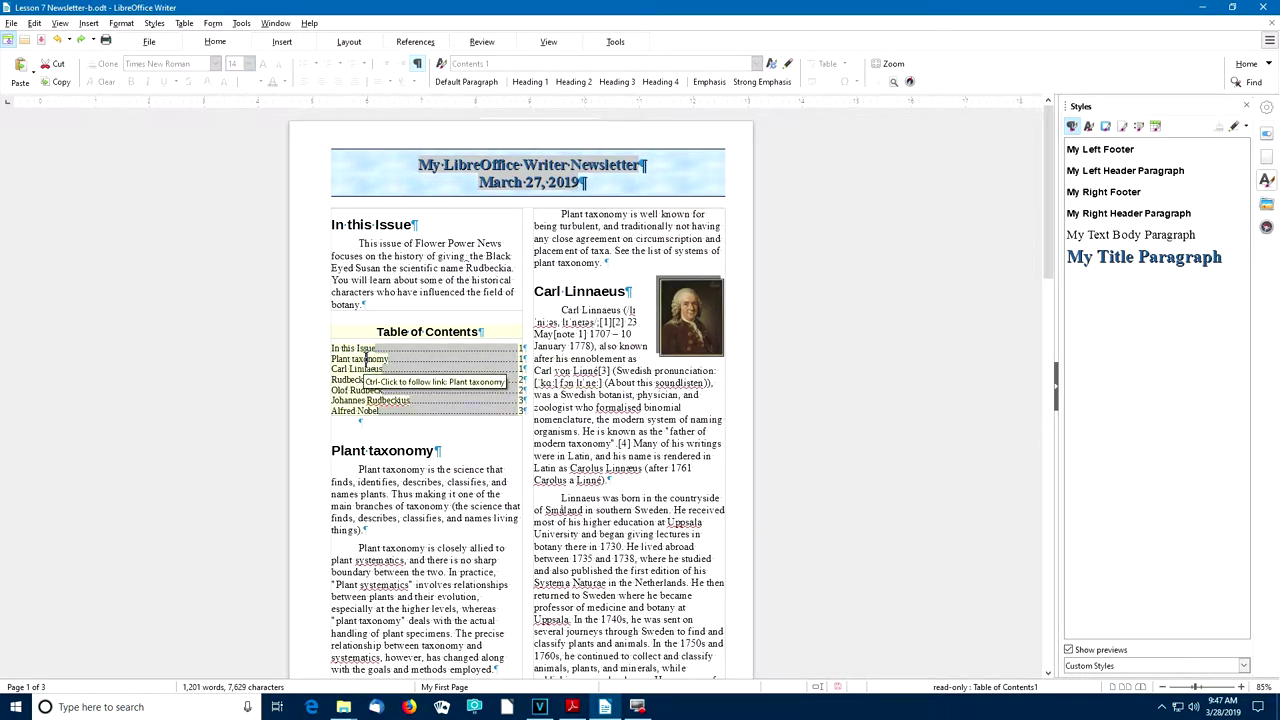
pyautogui.rightClick(367, 361)
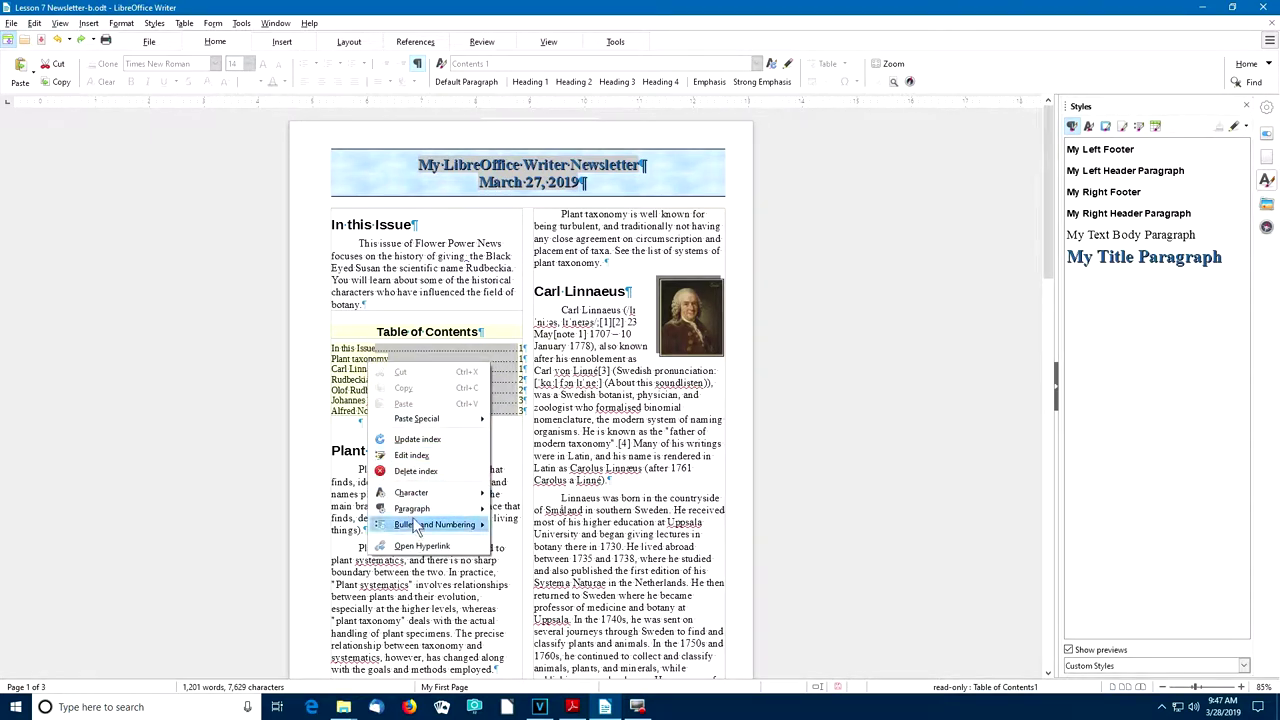
pyautogui.moveTo(415, 509)
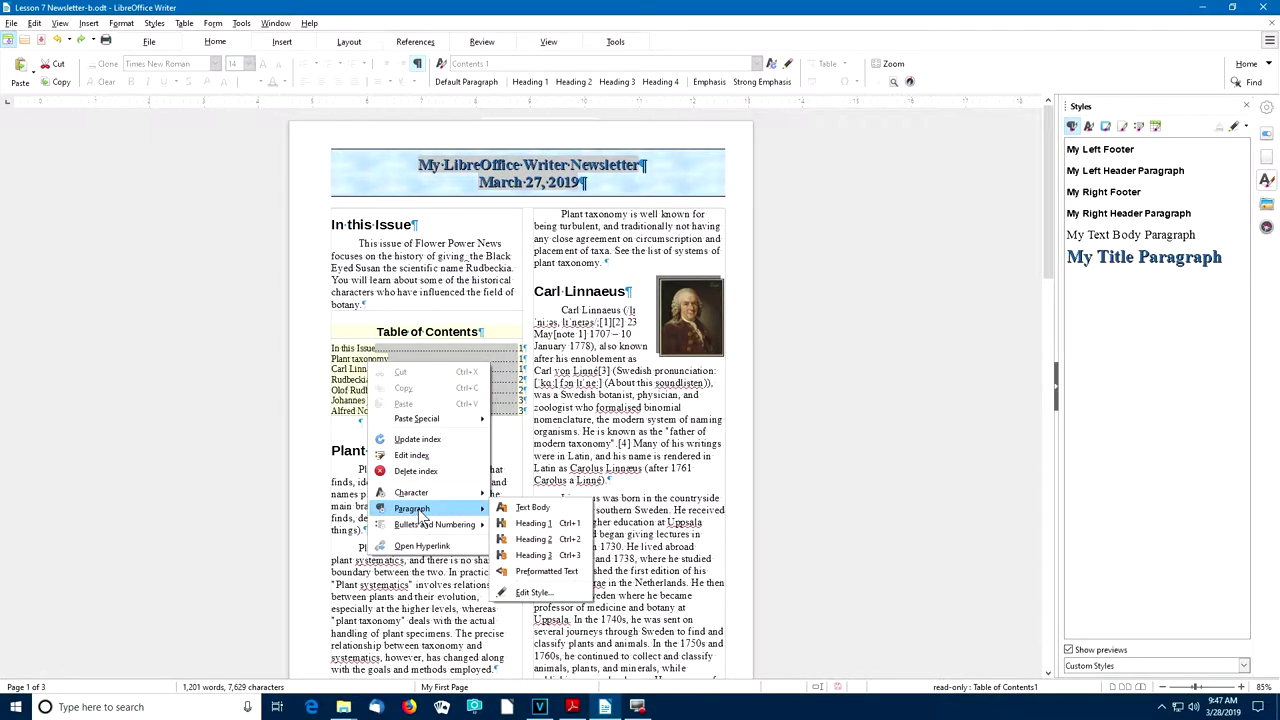
pyautogui.click(543, 592)
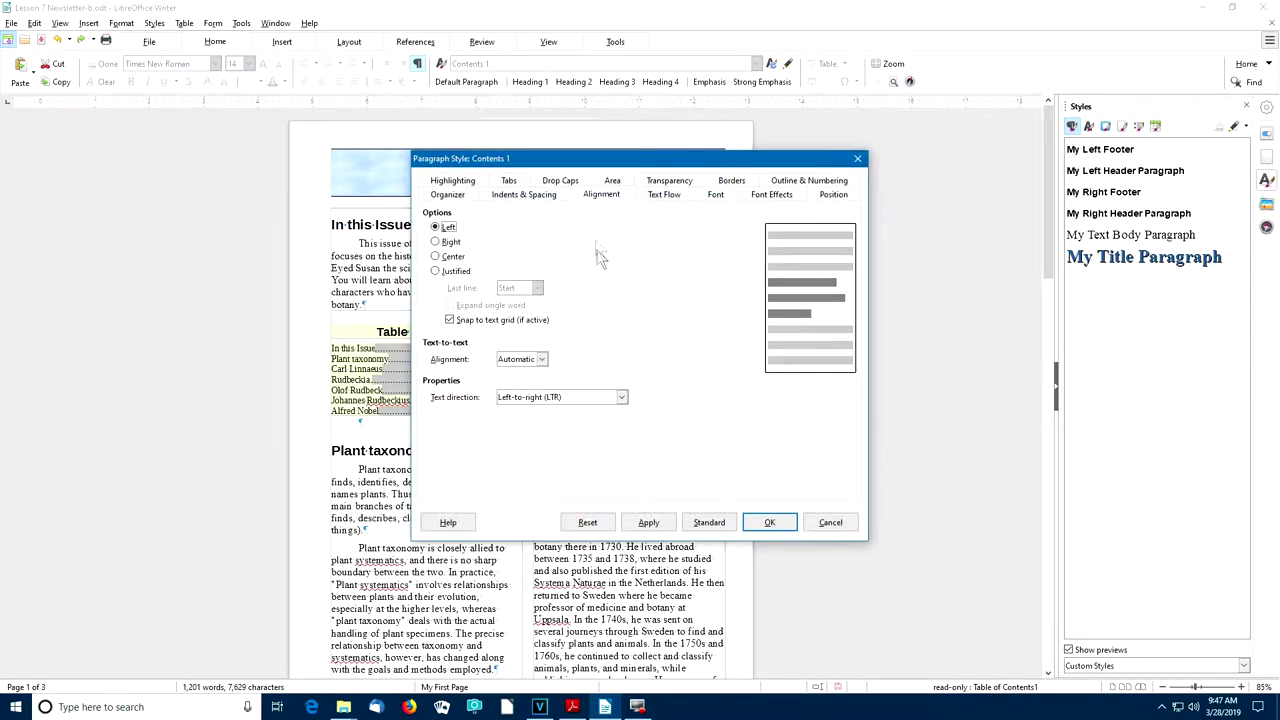
pyautogui.moveTo(599, 161); pyautogui.dragTo(709, 139)
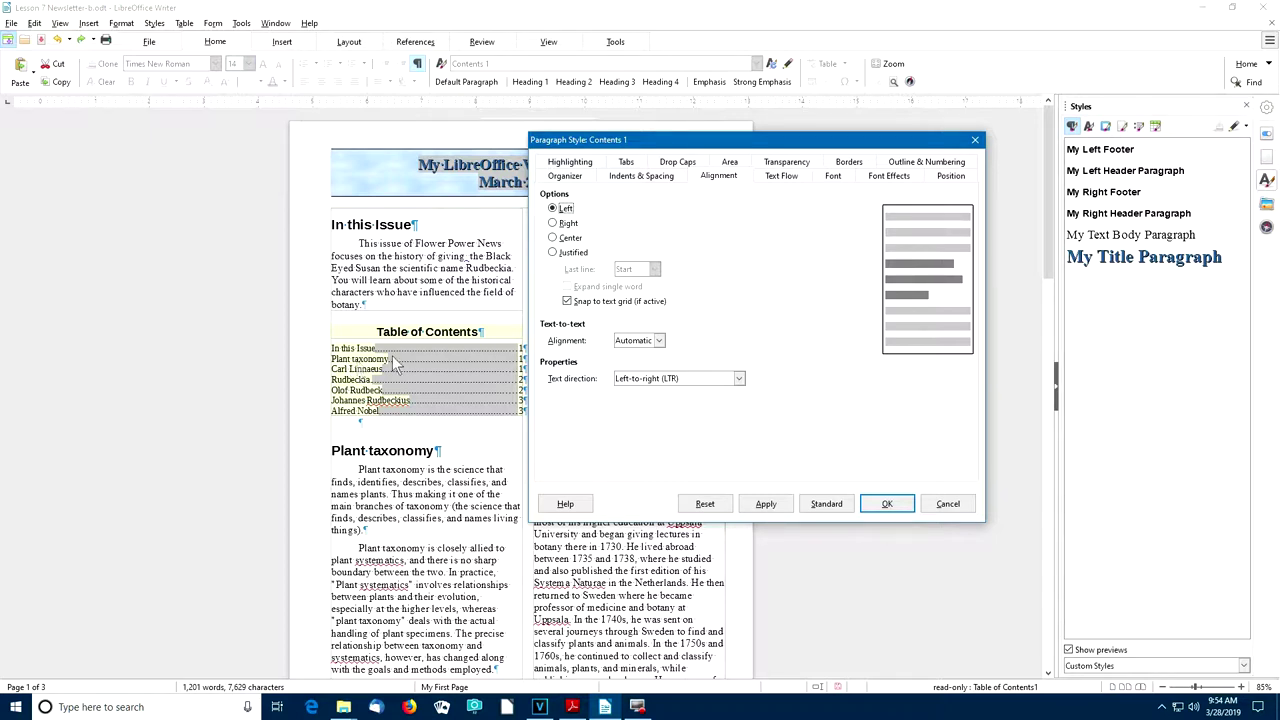
pyautogui.click(642, 178)
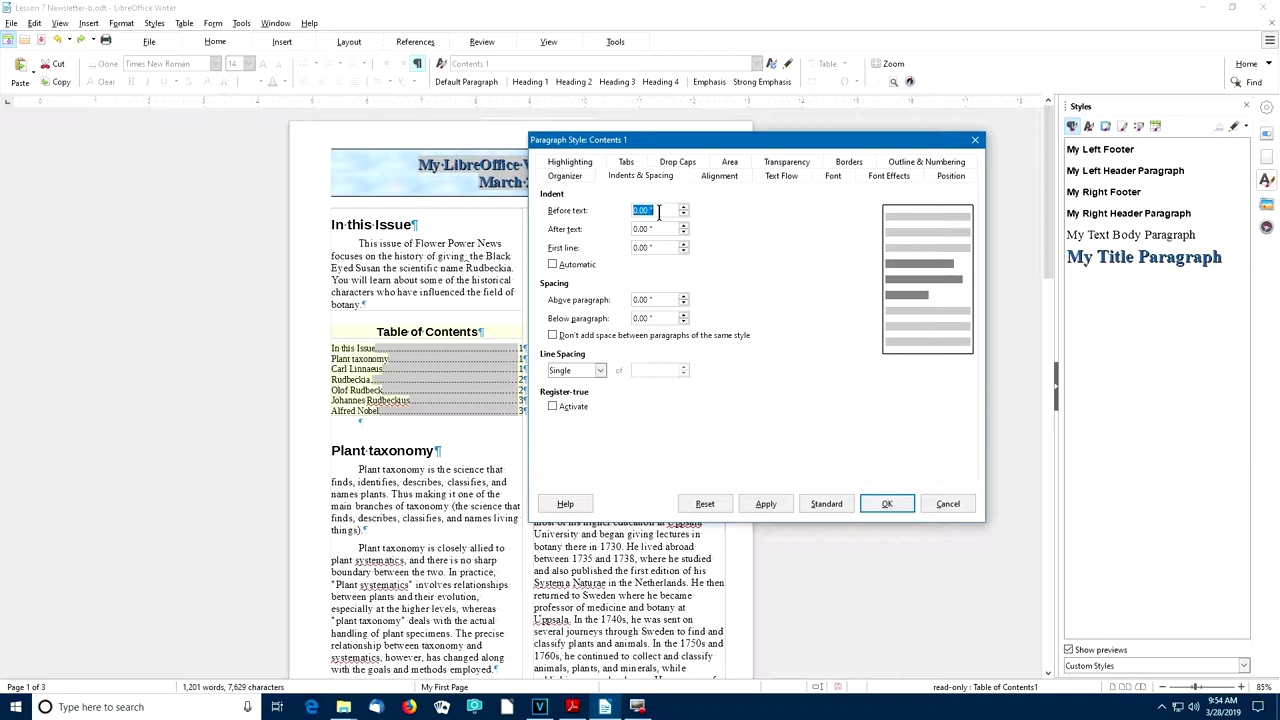
pyautogui.write('25')
pyautogui.press('Tab')
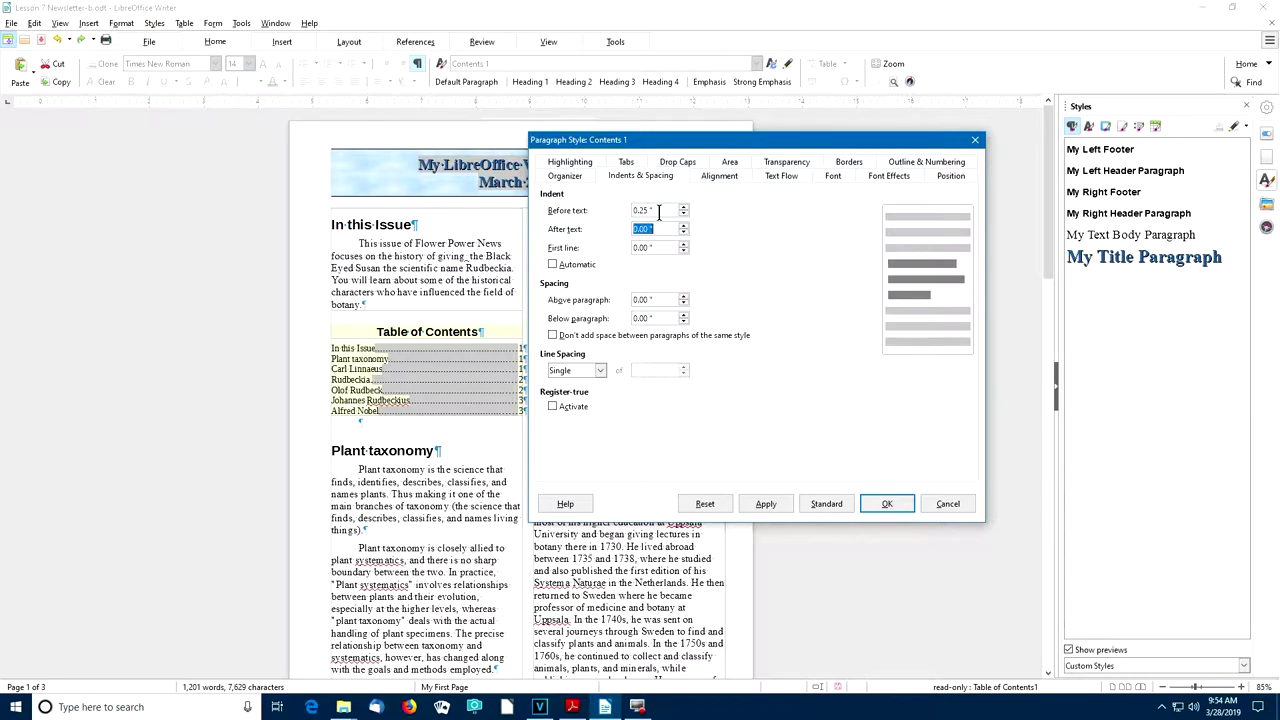
pyautogui.press('BackSpace')
pyautogui.press('Tab')
pyautogui.click(765, 506)
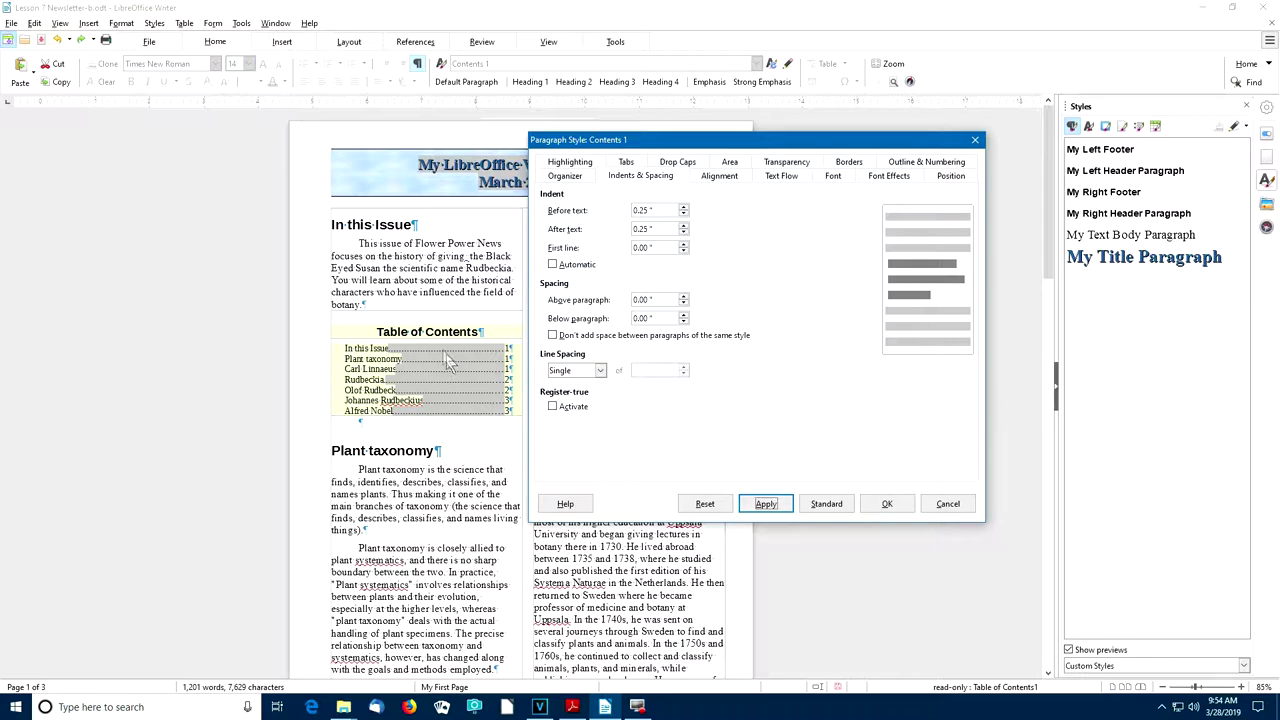
# Set the font of the Contents 1 paragraph style to Arial Bold, 11 pt, and accept the style changes.
pyautogui.click(833, 175)
pyautogui.scroll(-3, 705, 268)
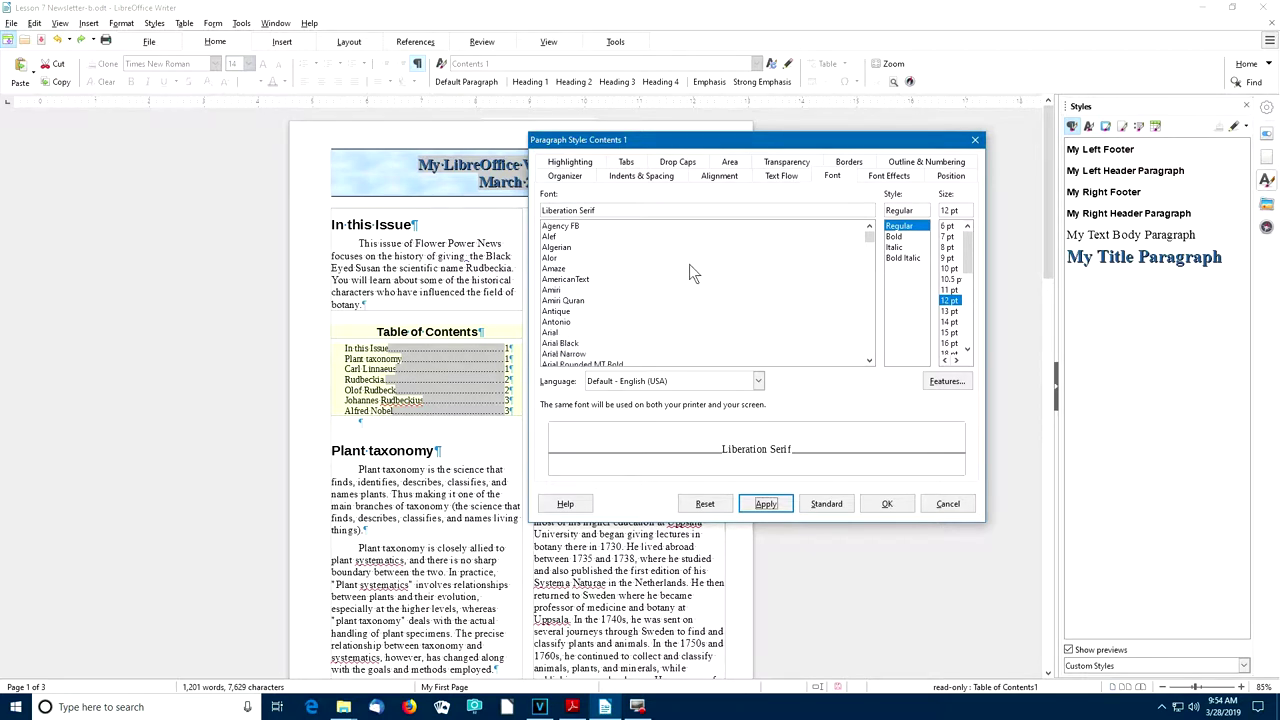
pyautogui.click(564, 268)
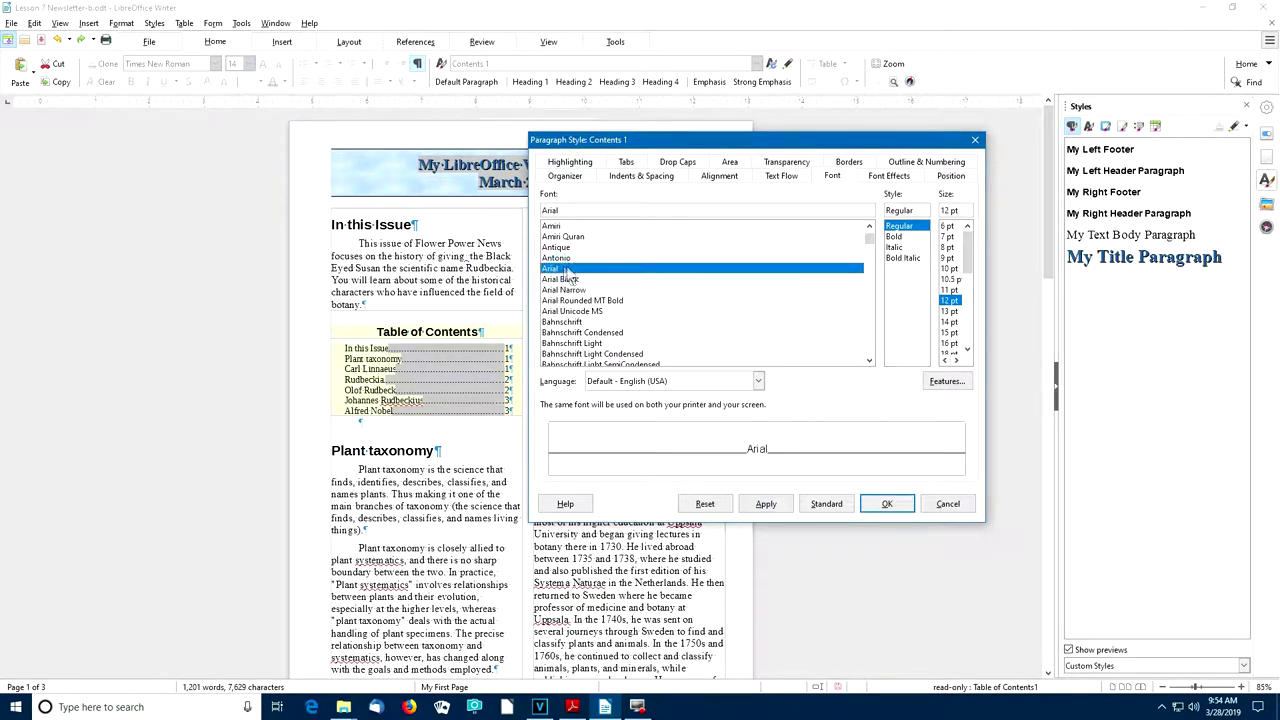
pyautogui.click(893, 236)
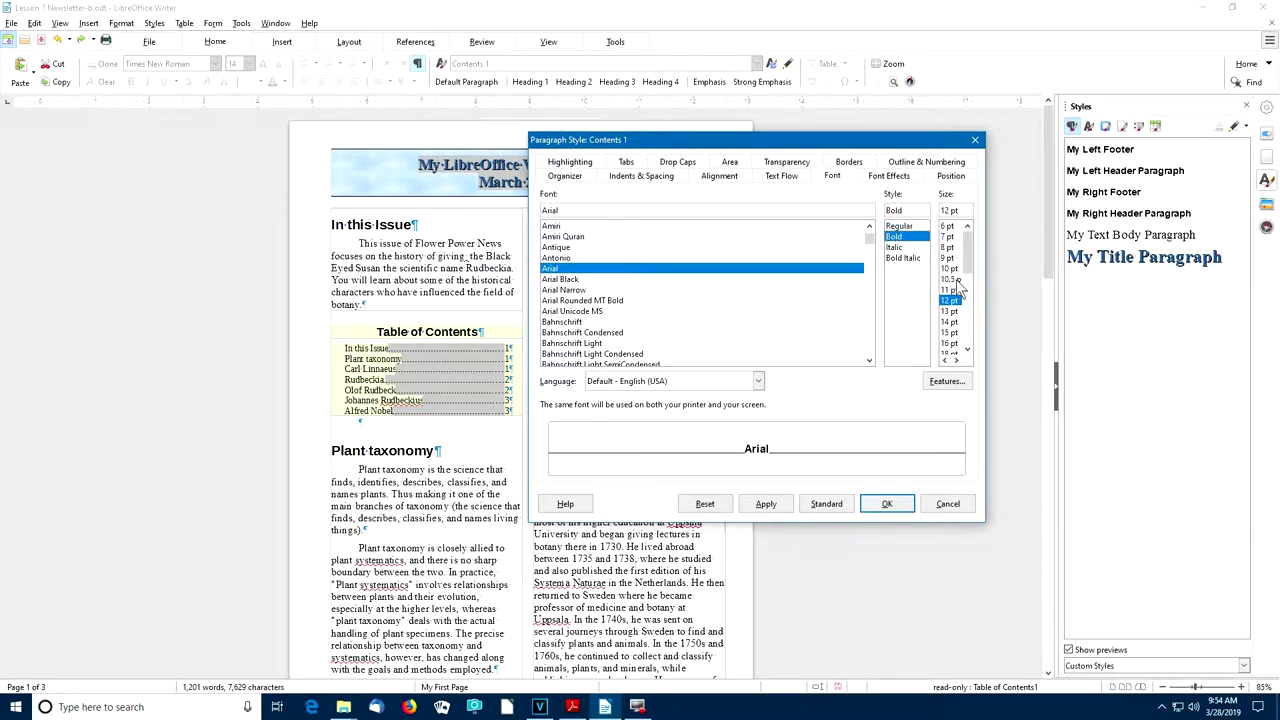
pyautogui.click(950, 279)
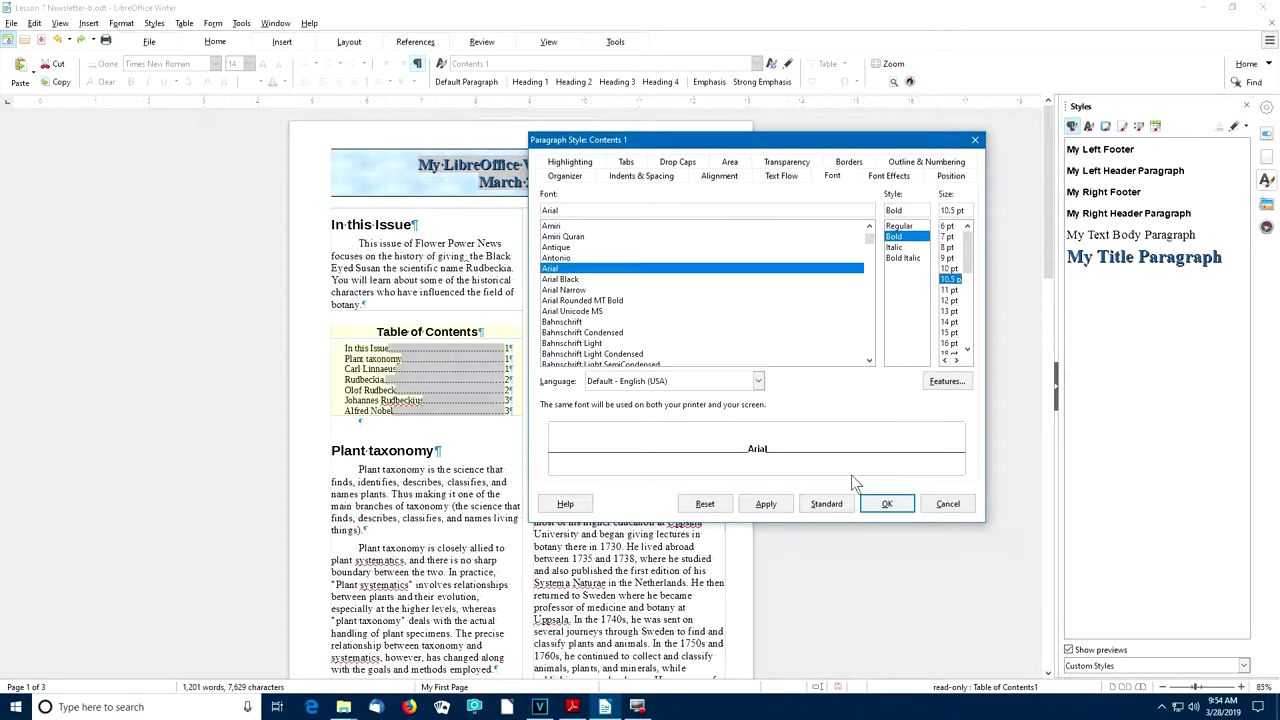
pyautogui.click(766, 505)
pyautogui.click(766, 505)
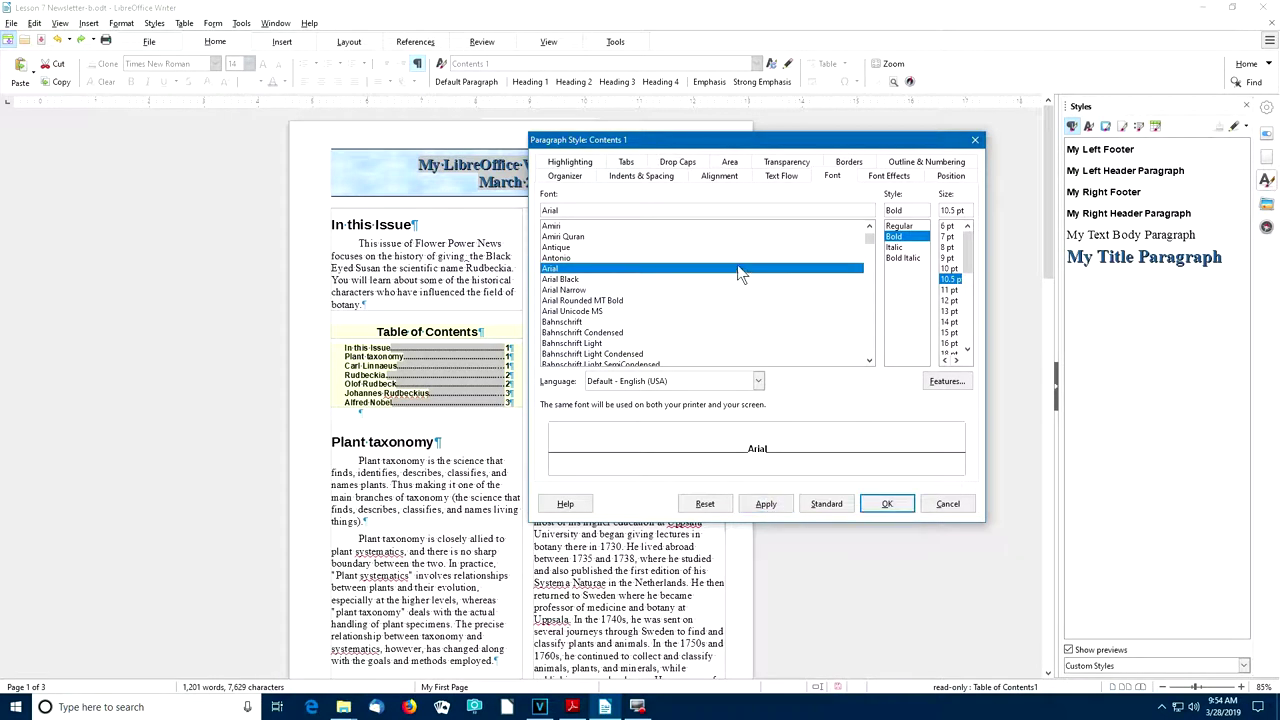
pyautogui.click(948, 290)
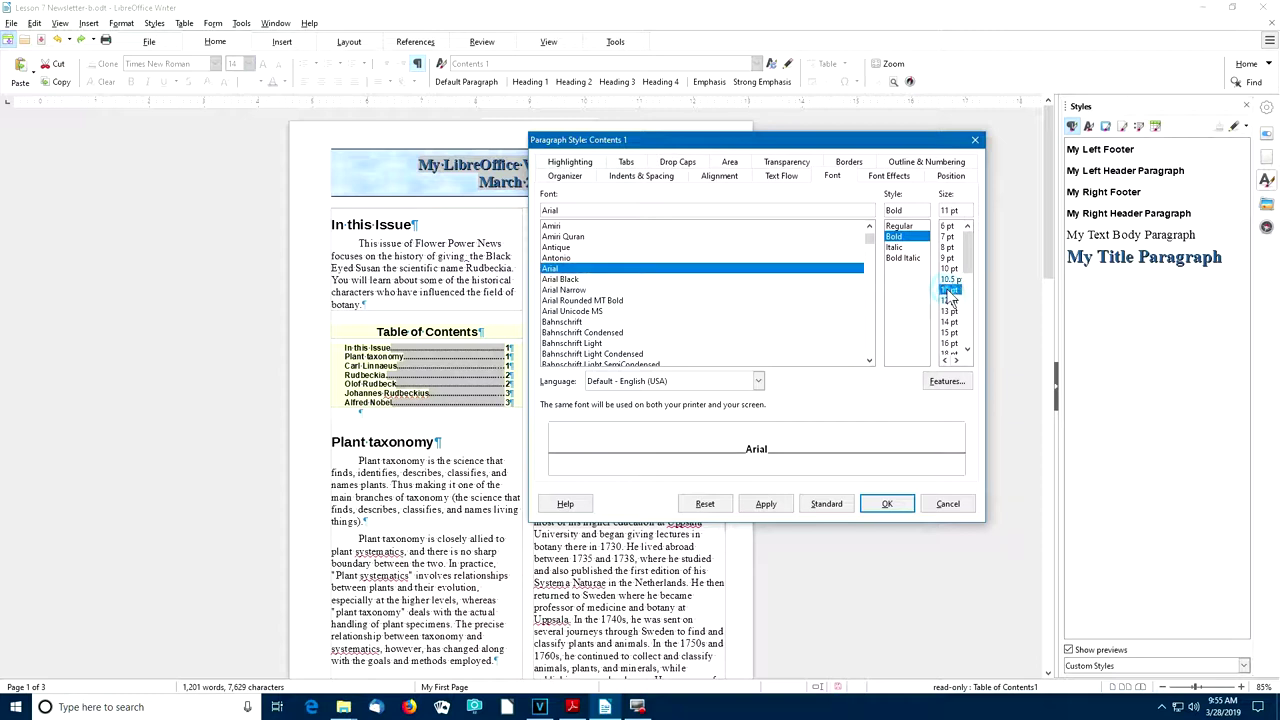
pyautogui.click(765, 503)
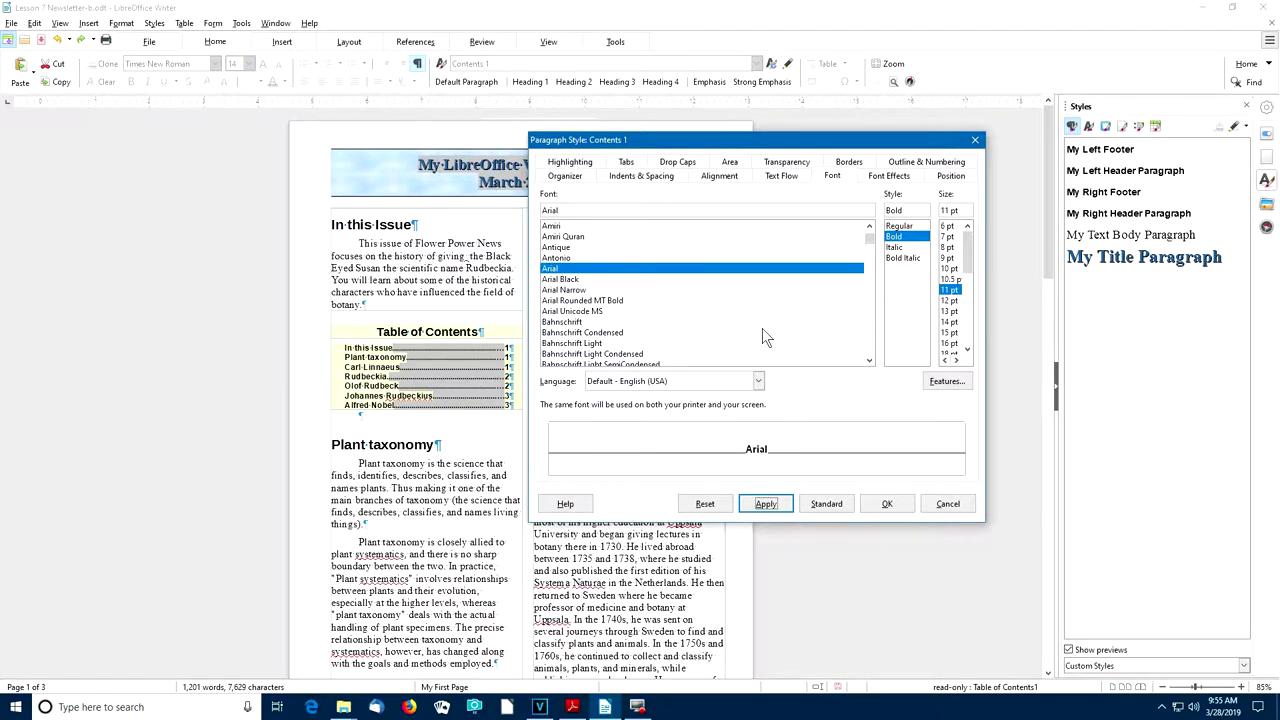
pyautogui.click(893, 507)
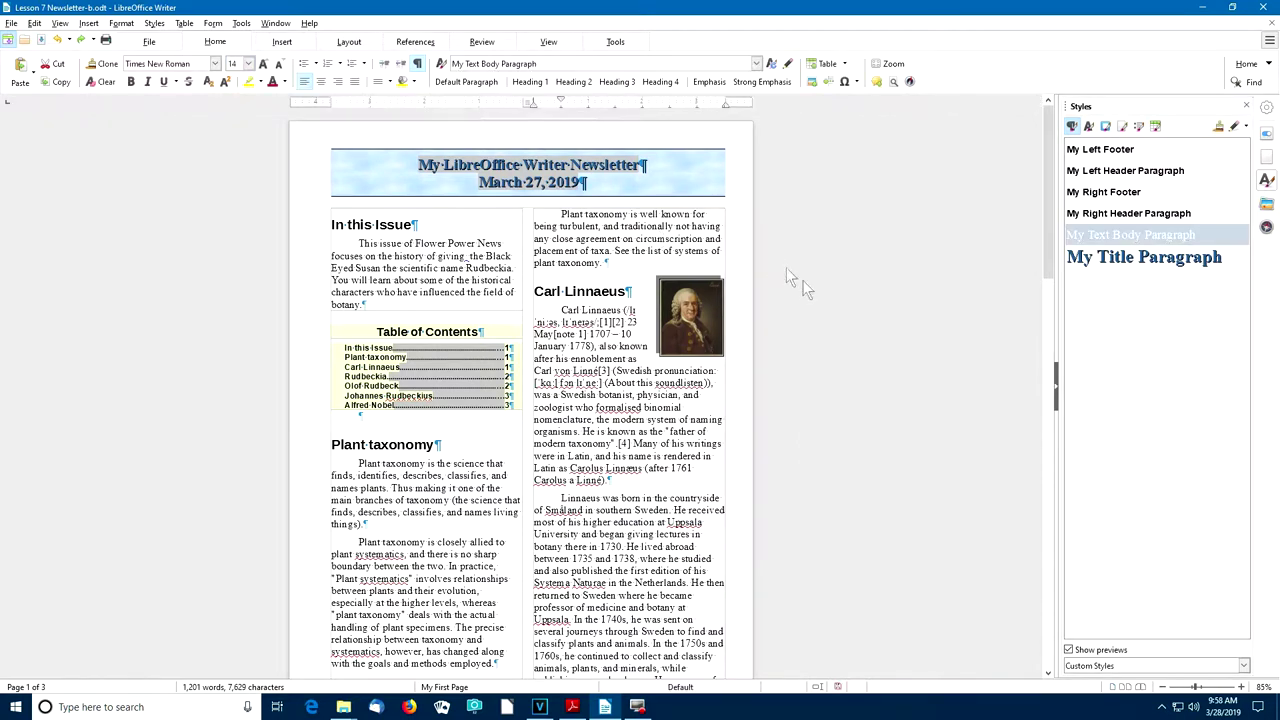
# Examine the overall layout of all newsletter pages in book view and single-page view, ending at 100% zoom.
pyautogui.click(1141, 688)
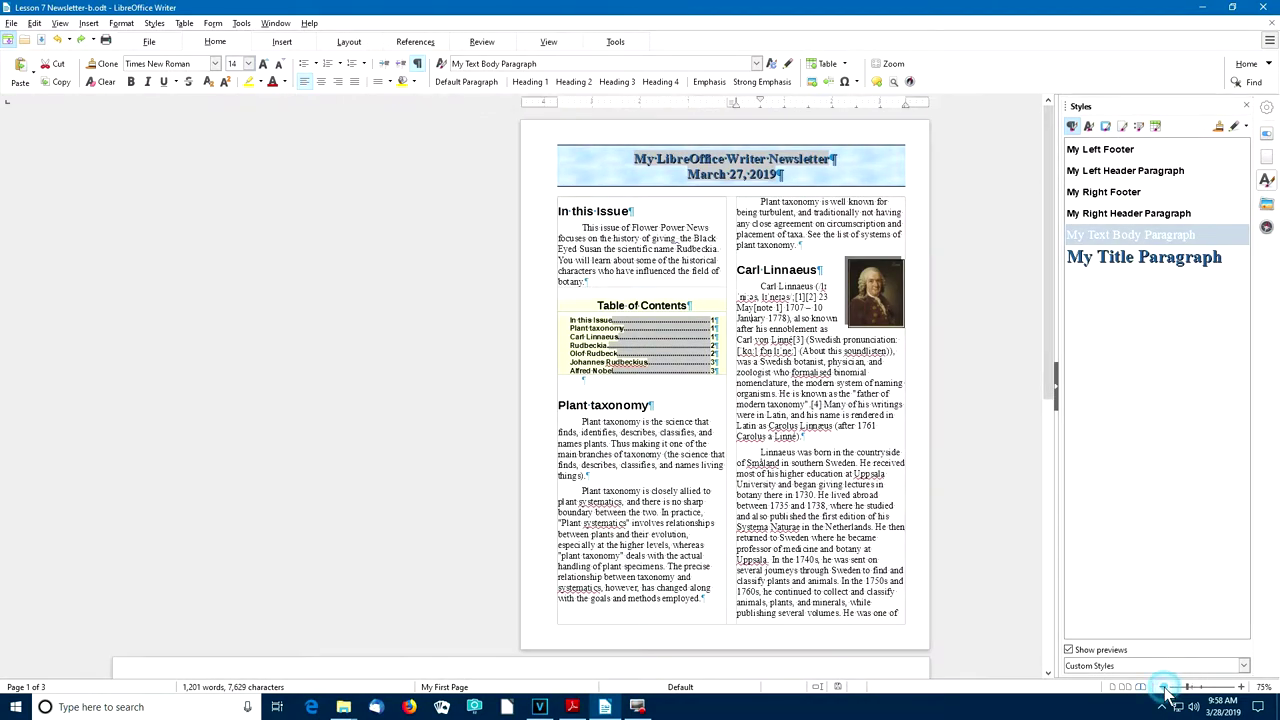
pyautogui.click(1168, 688)
pyautogui.click(1169, 689)
pyautogui.click(1168, 688)
pyautogui.click(1168, 688)
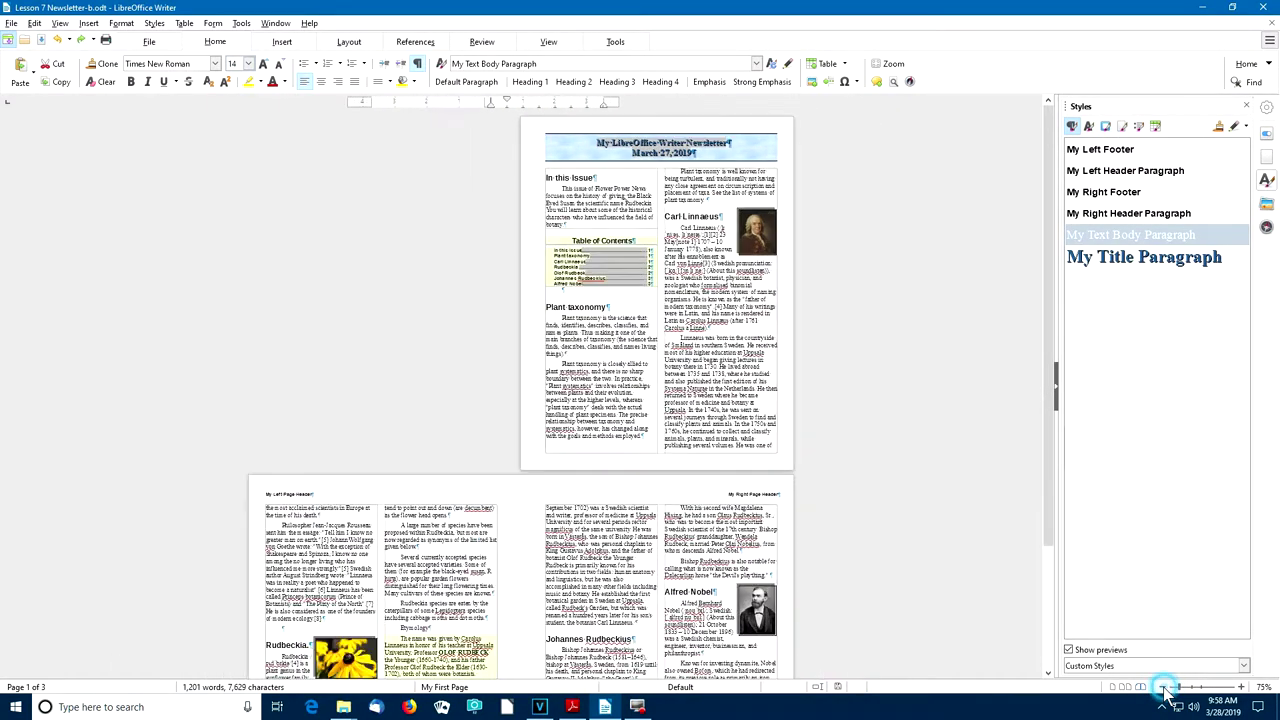
pyautogui.click(1168, 688)
pyautogui.click(1168, 688)
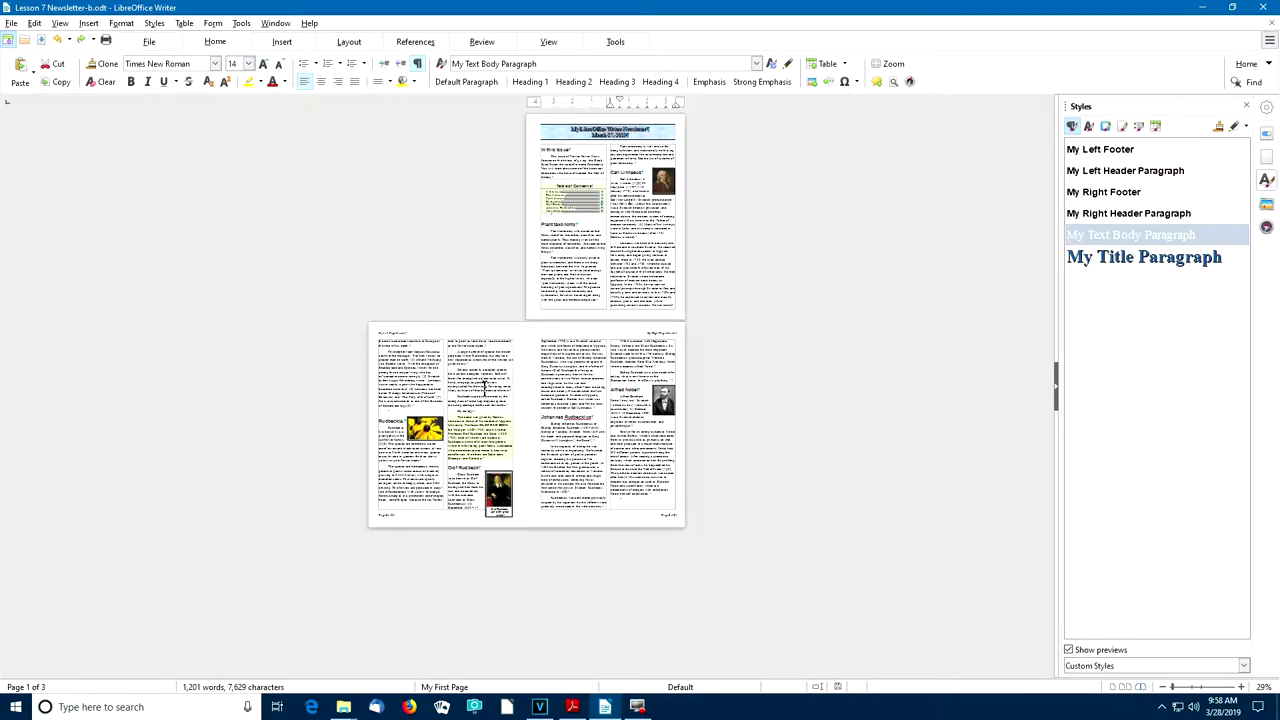
pyautogui.click(1115, 687)
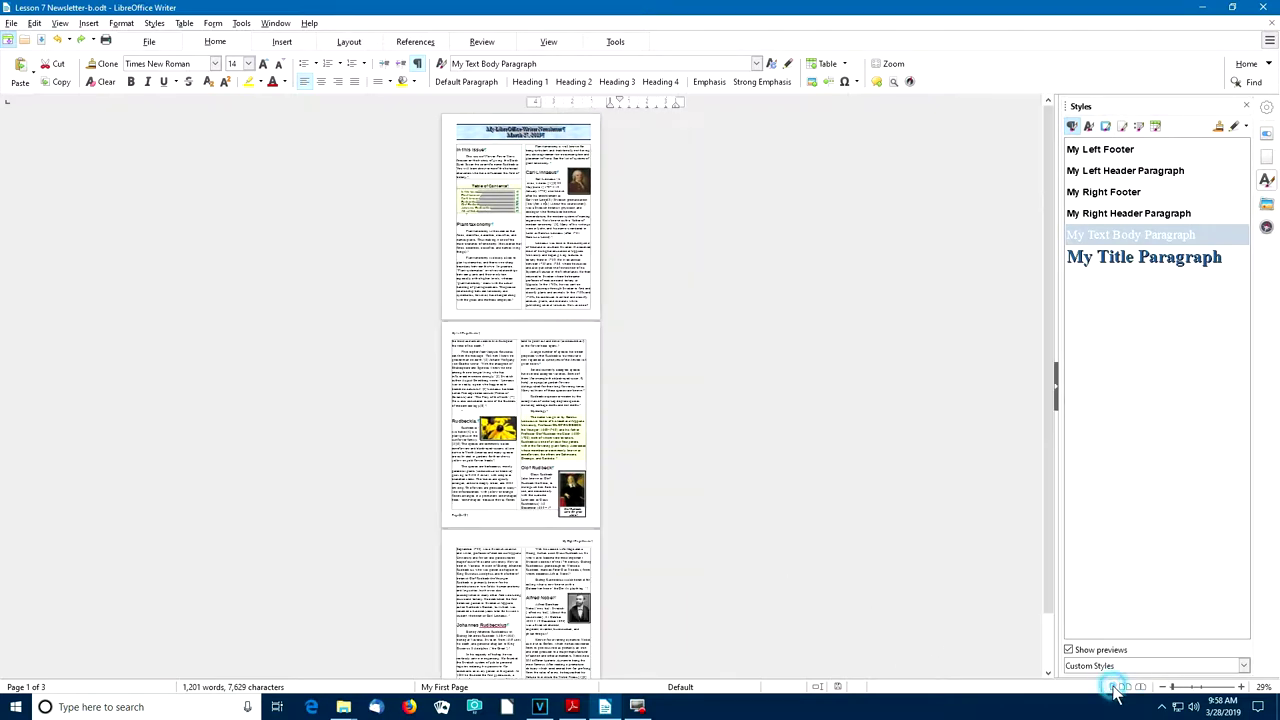
pyautogui.click(1201, 687)
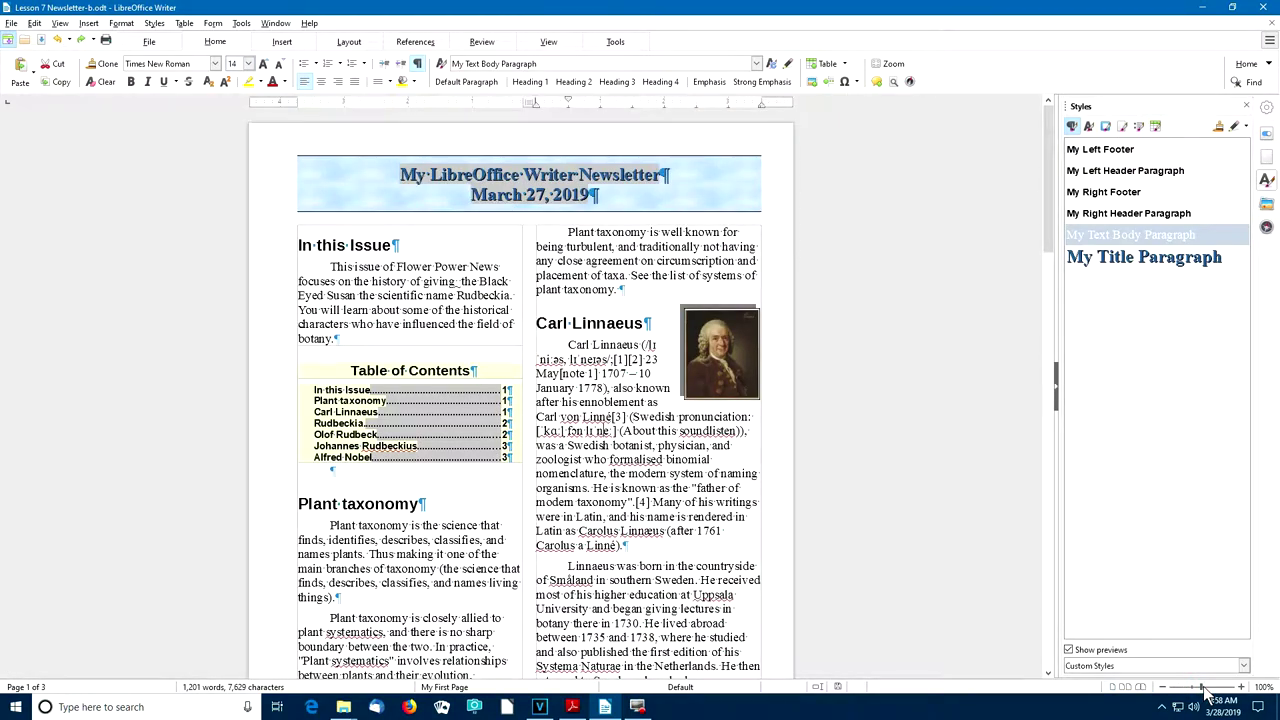
# Insert a page break directly before the Olof Rudbeck heading on the second page.
pyautogui.scroll(-5, 558, 483)
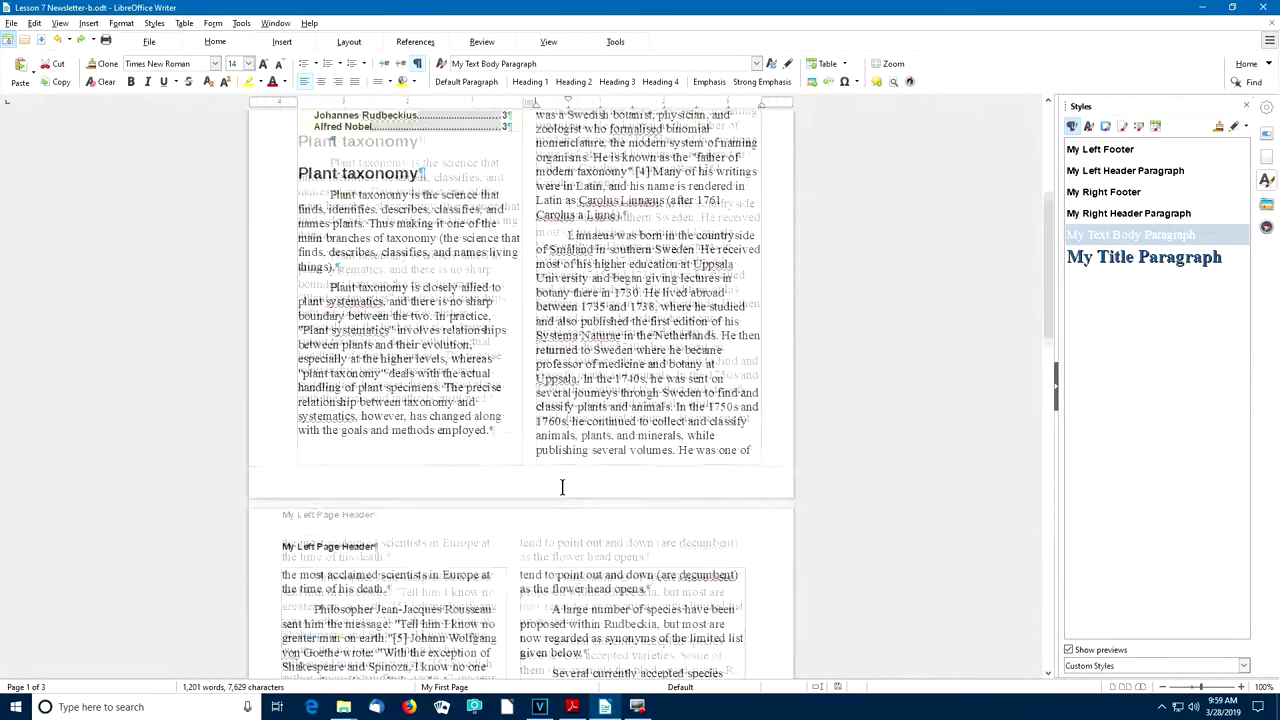
pyautogui.scroll(-10, 562, 487)
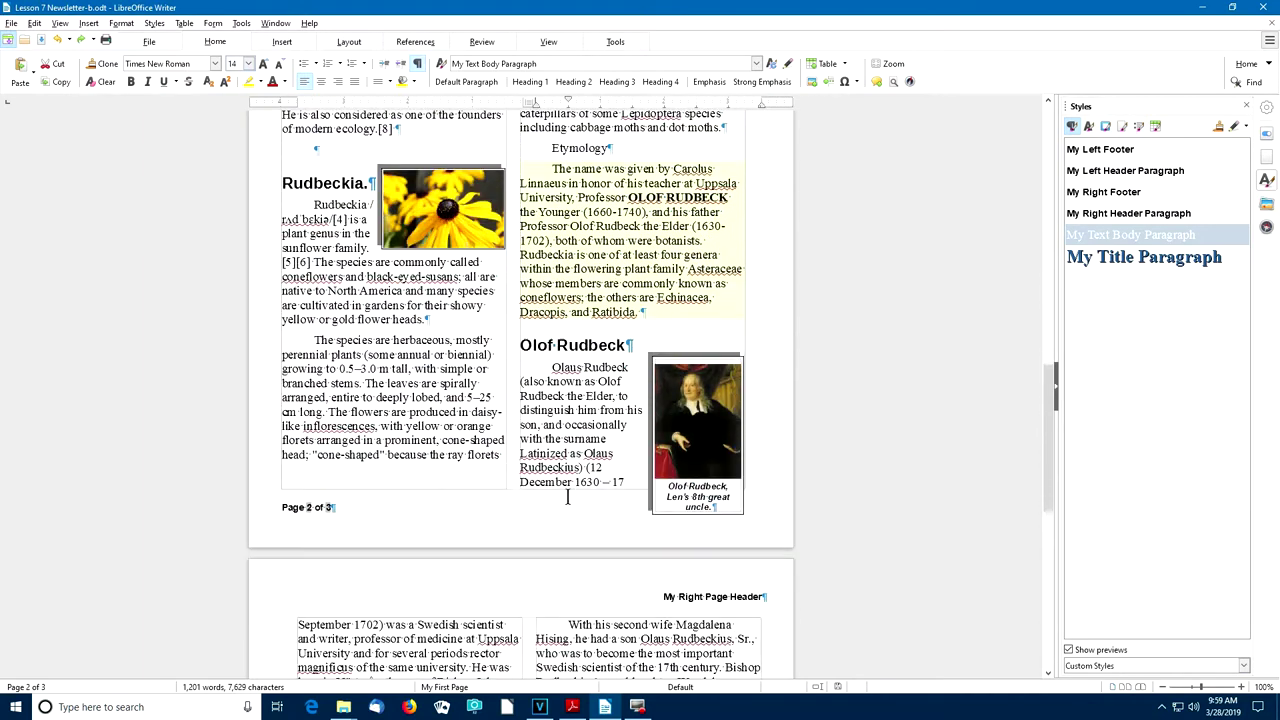
pyautogui.scroll(-1, 567, 497)
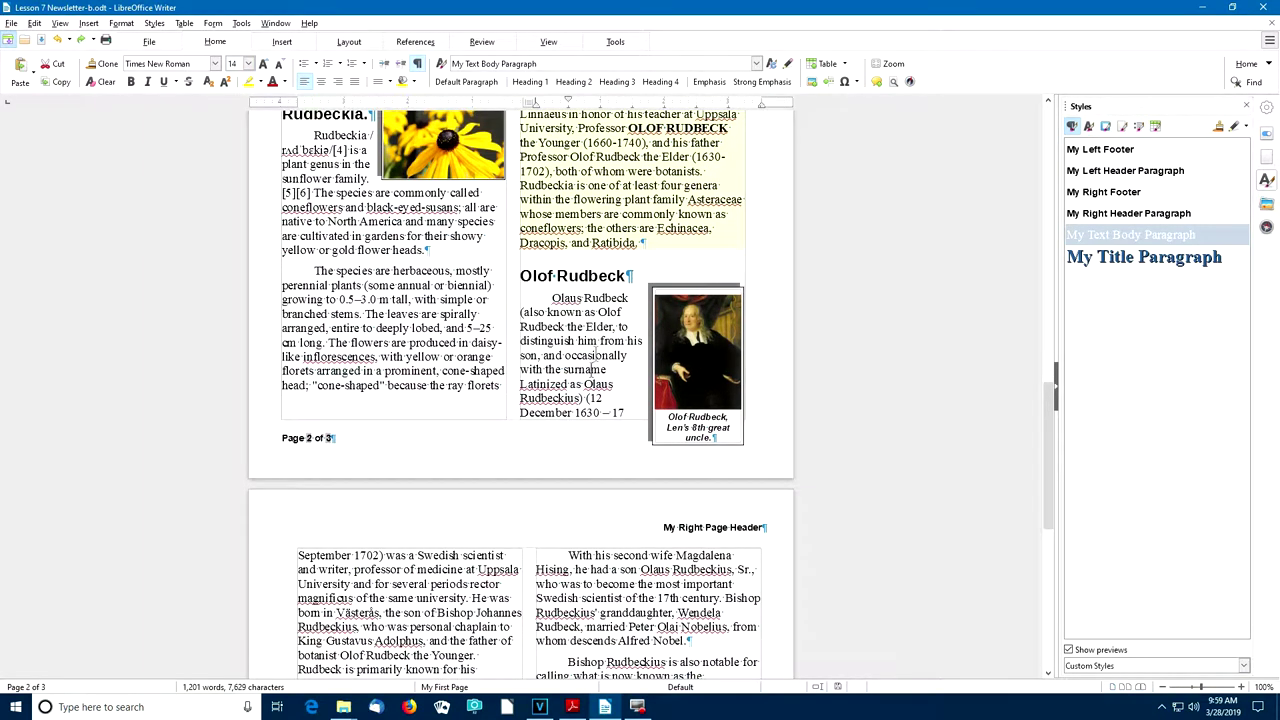
pyautogui.click(557, 272)
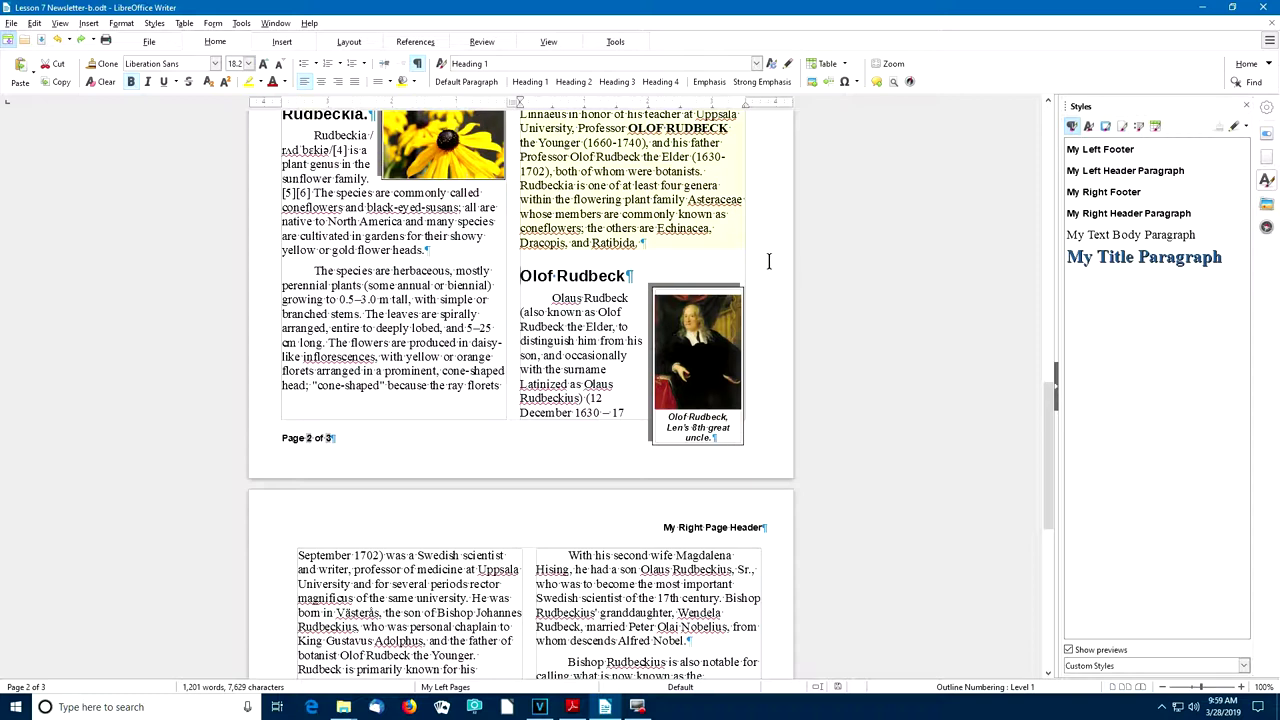
pyautogui.click(521, 276)
pyautogui.hotkey('ctrl', 'Return')
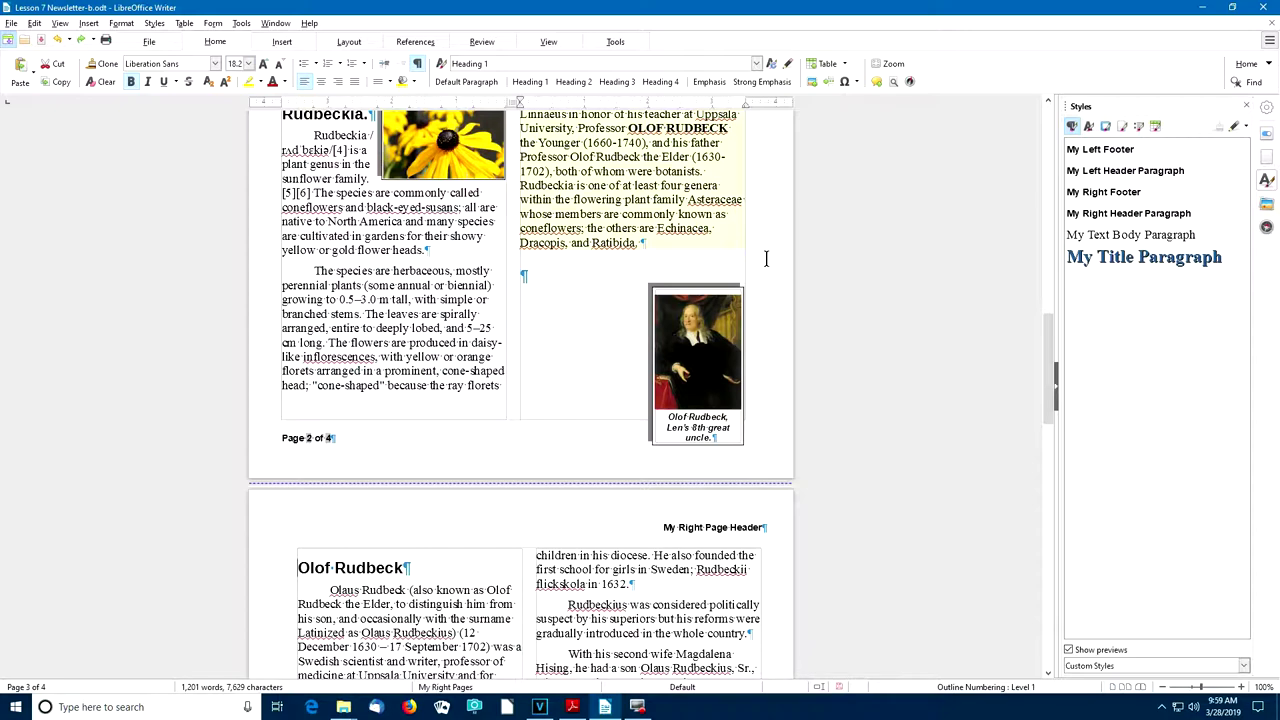
# Move the captioned Olof Rudbeck portrait frame to page 3 beside the article's first paragraph and align it right in the column.
pyautogui.scroll(-1, 812, 207)
pyautogui.scroll(-2, 812, 207)
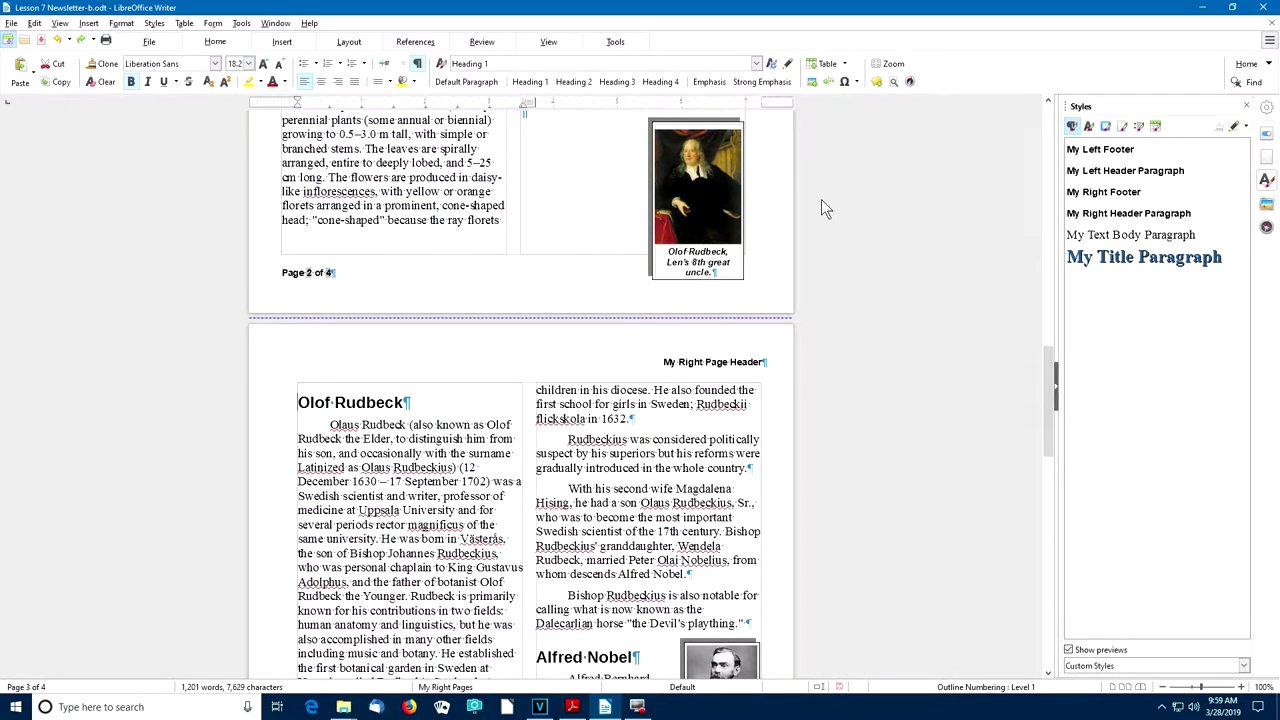
pyautogui.scroll(3, 820, 200)
pyautogui.rightClick(826, 200)
pyautogui.click(507, 445)
pyautogui.scroll(-3, 850, 270)
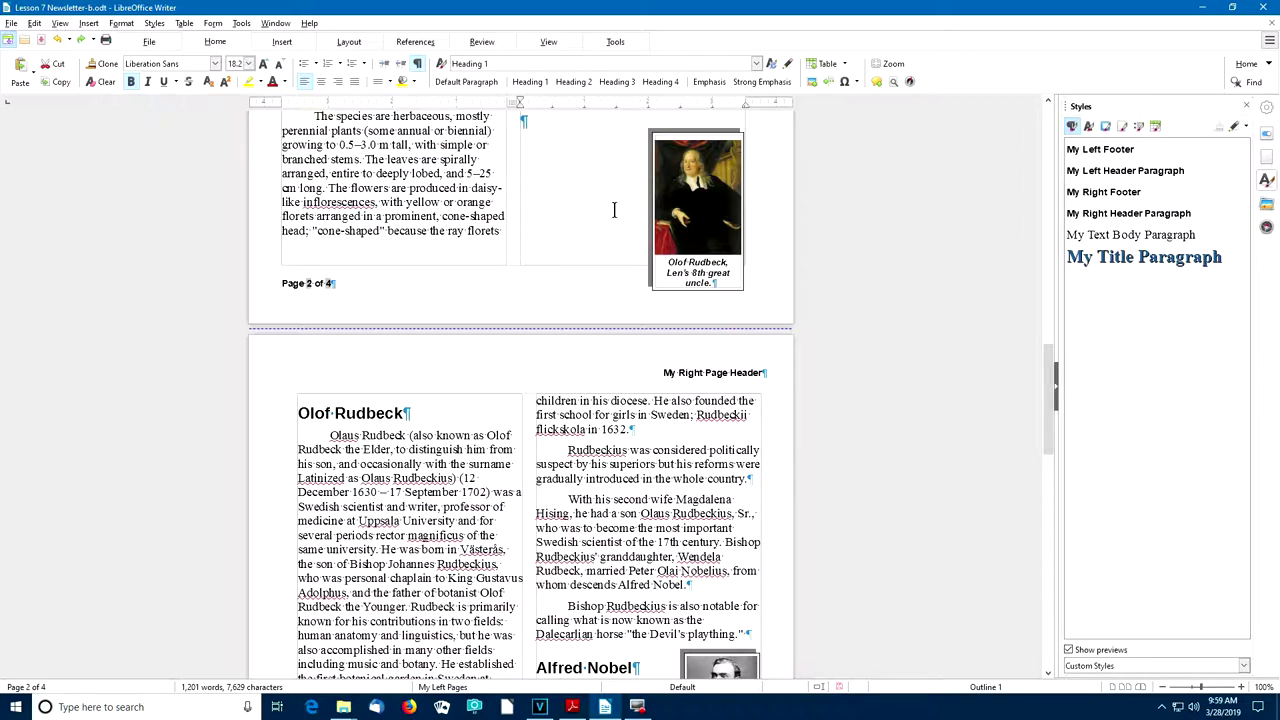
pyautogui.click(668, 175)
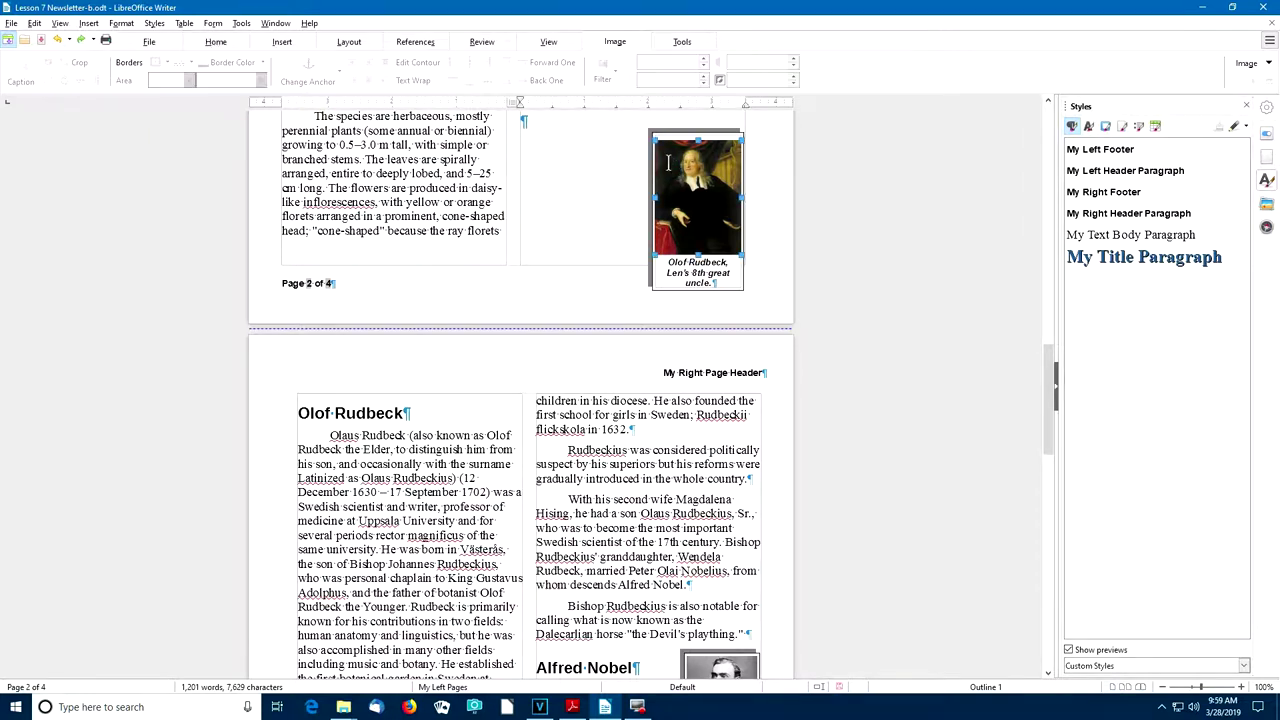
pyautogui.click(615, 186)
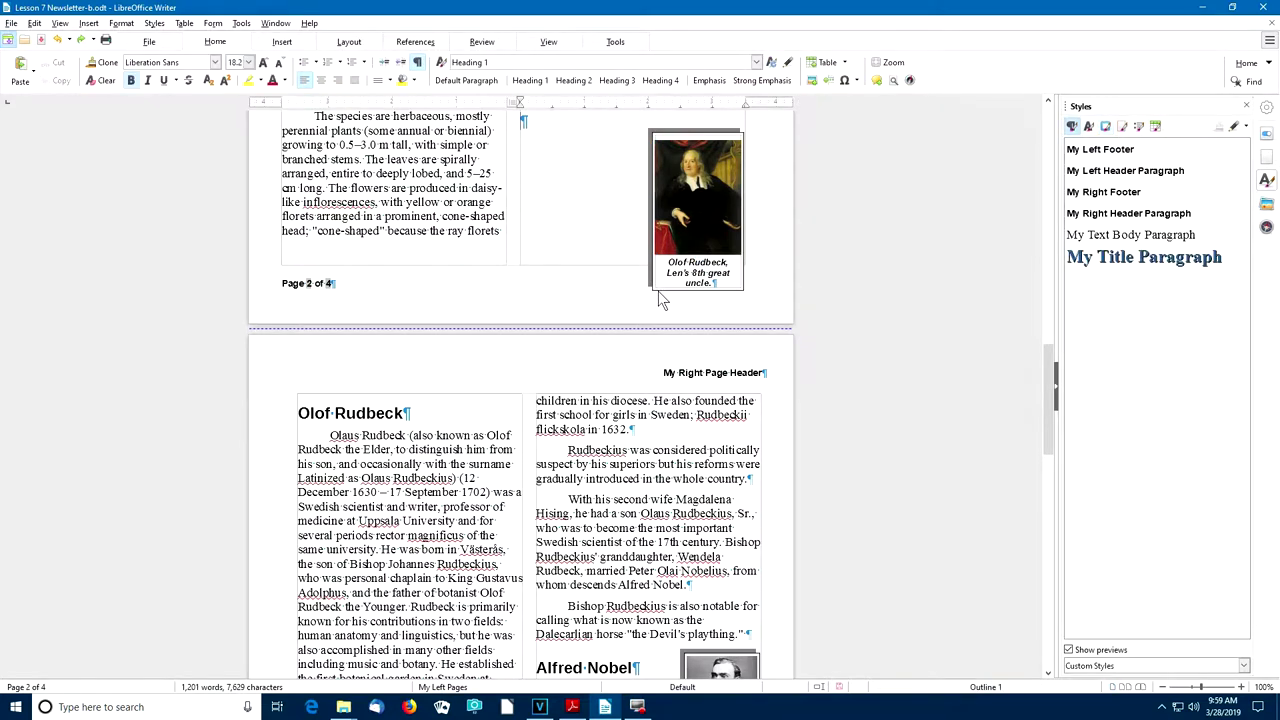
pyautogui.click(655, 130)
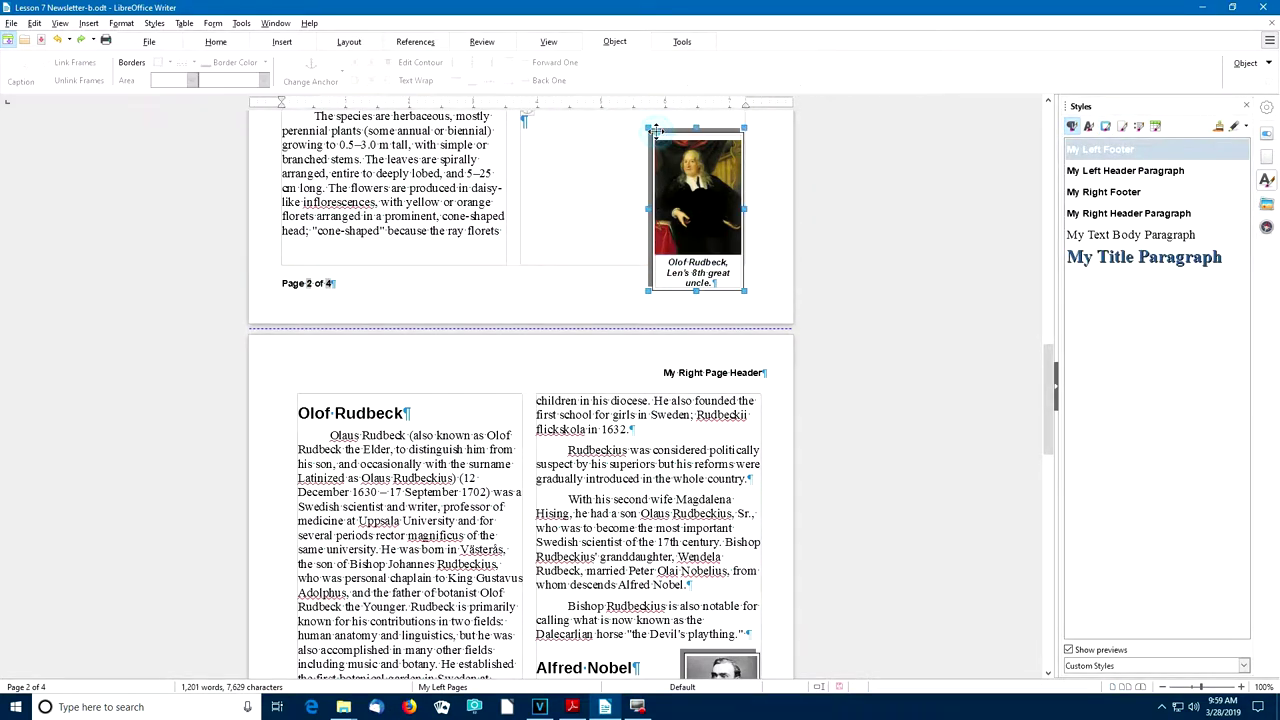
pyautogui.moveTo(682, 178); pyautogui.dragTo(446, 462)
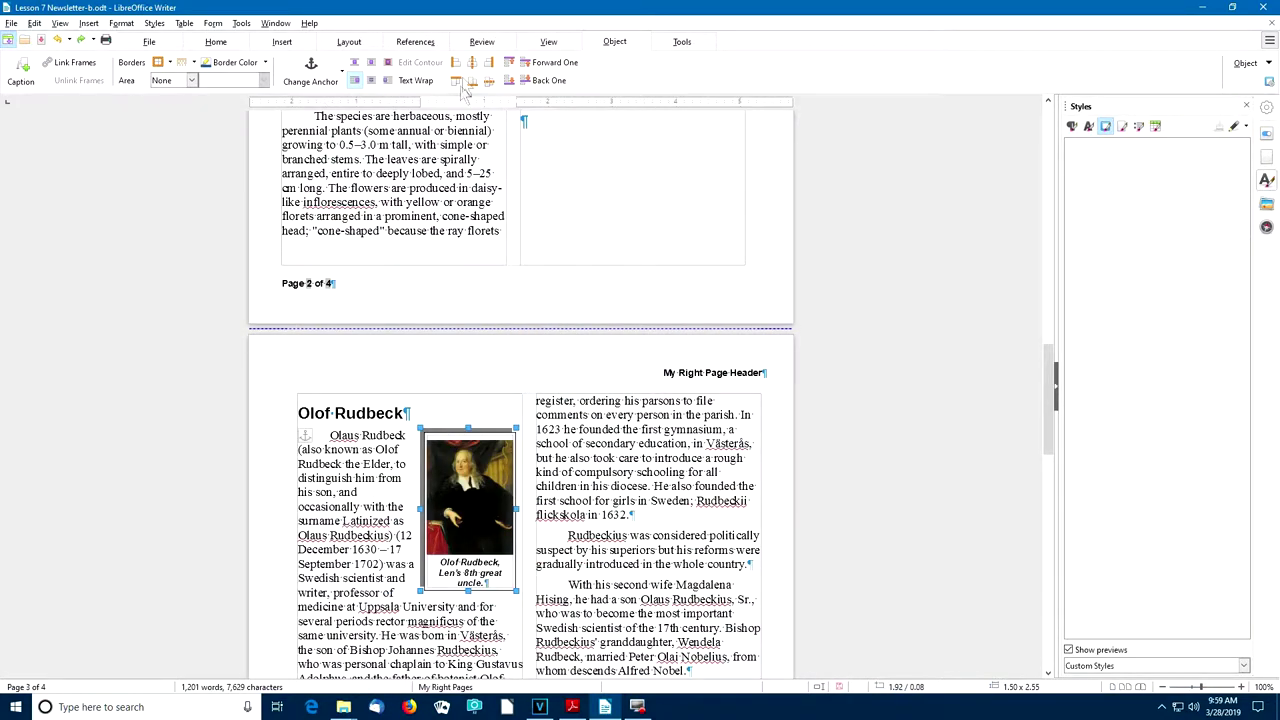
pyautogui.click(488, 62)
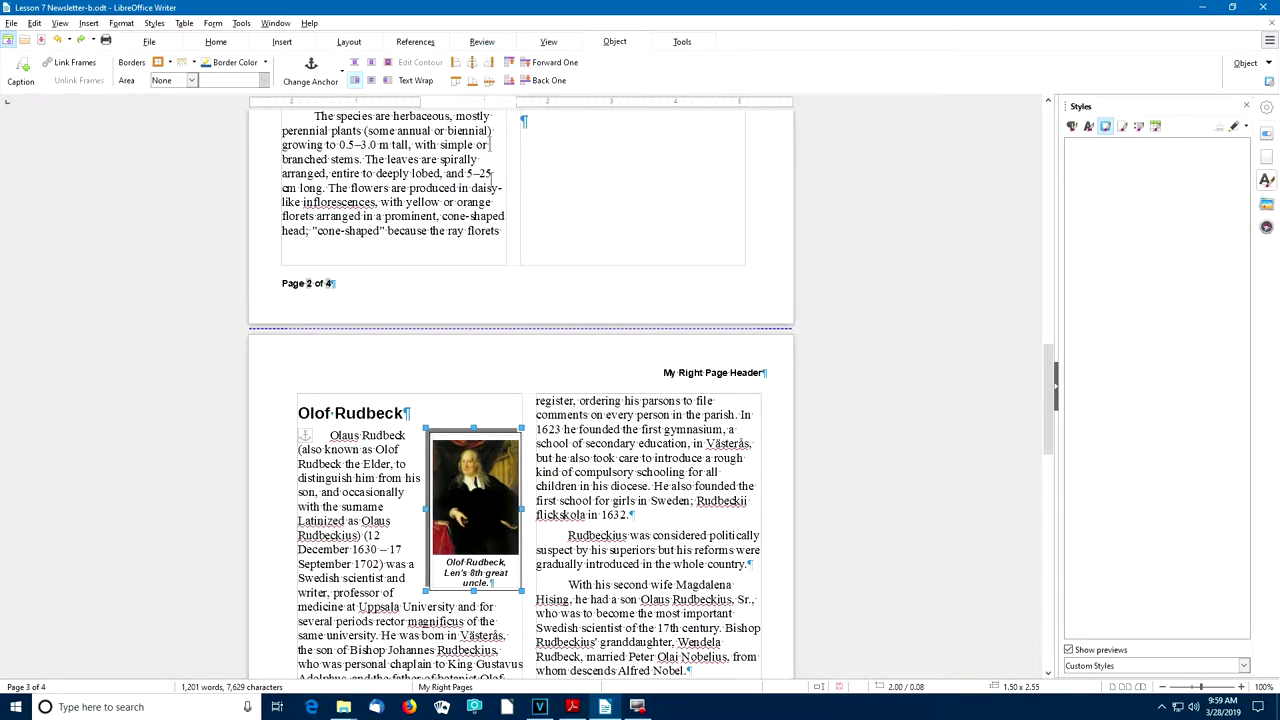
pyautogui.click(366, 474)
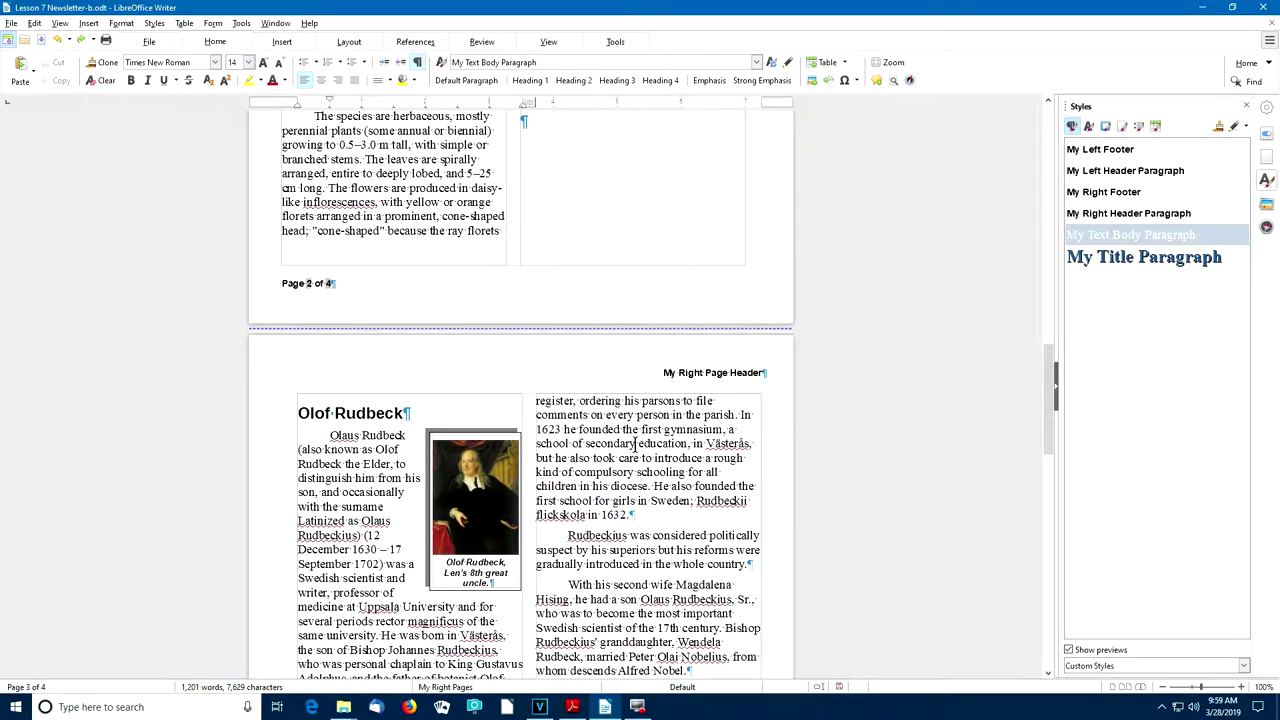
# Update the table of contents index on the first page.
pyautogui.scroll(6, 633, 443)
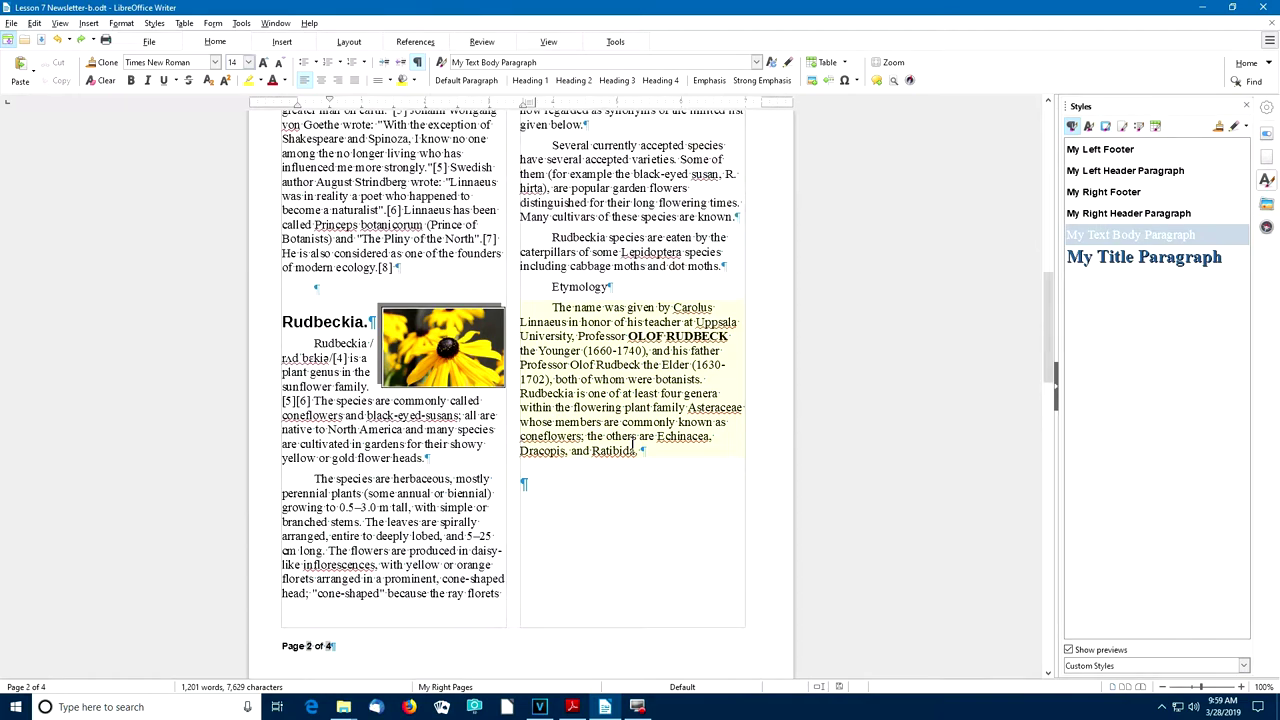
pyautogui.scroll(15, 633, 443)
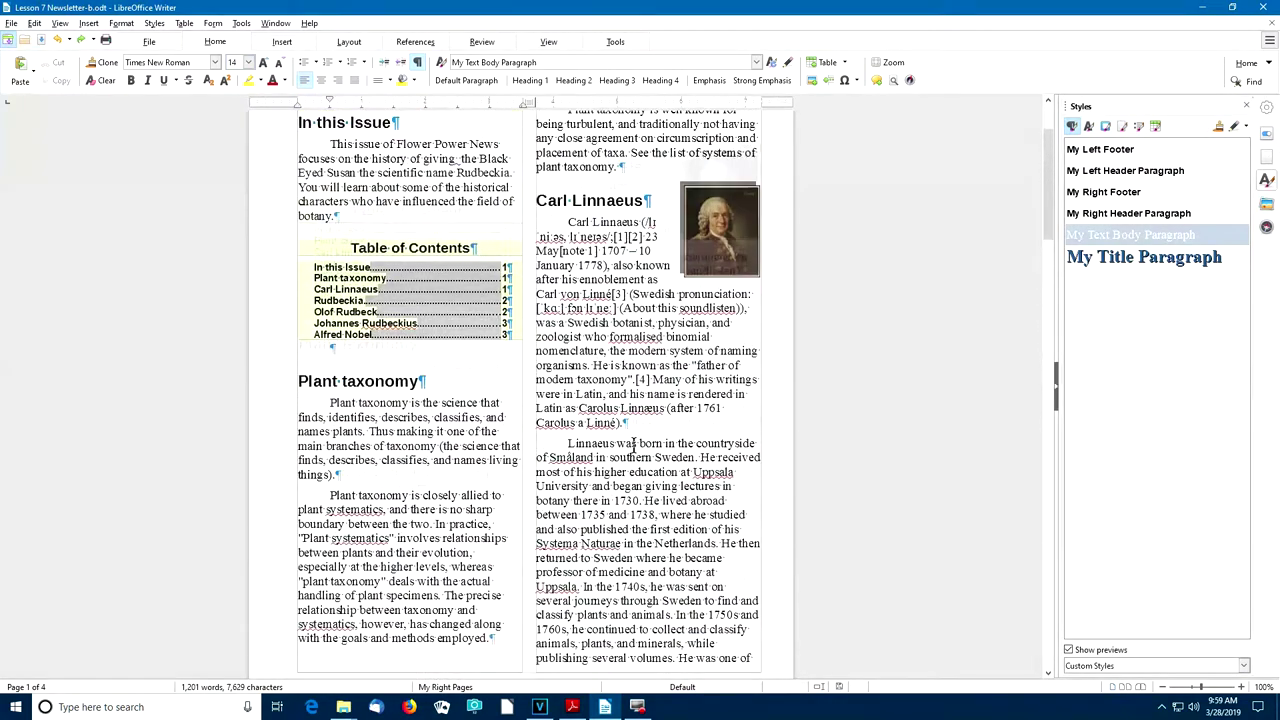
pyautogui.scroll(1, 633, 443)
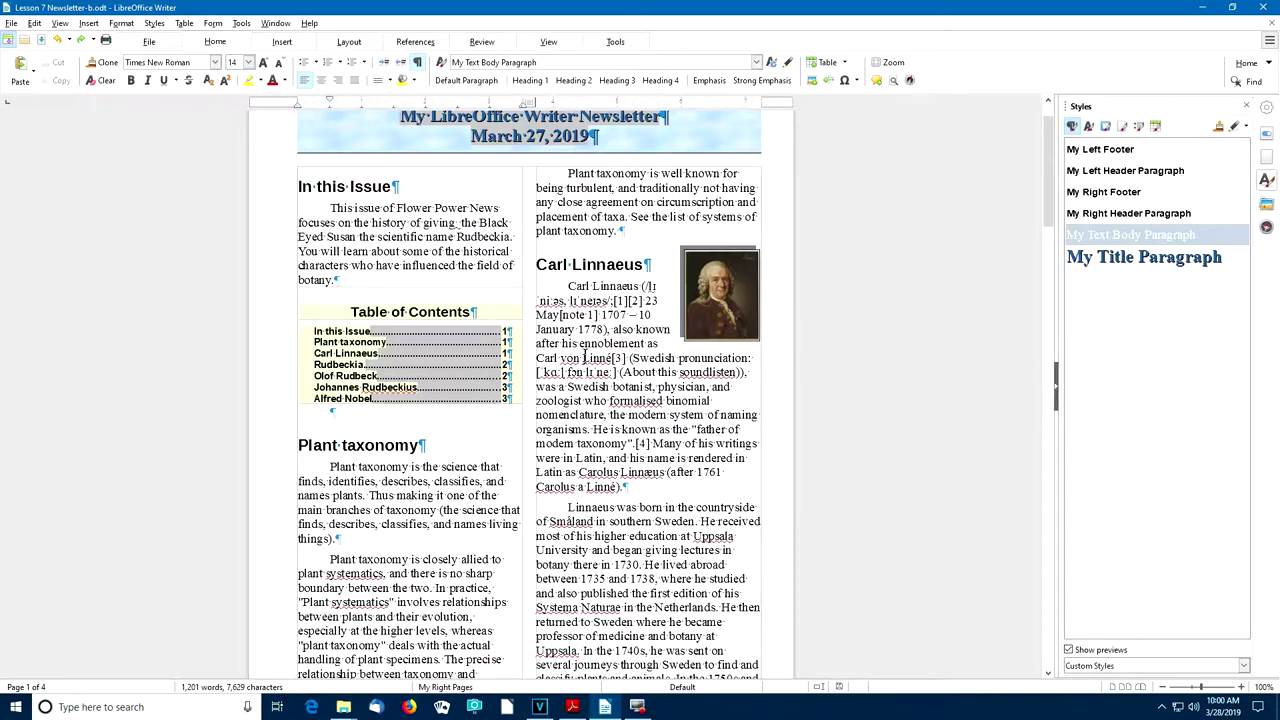
pyautogui.click(612, 263)
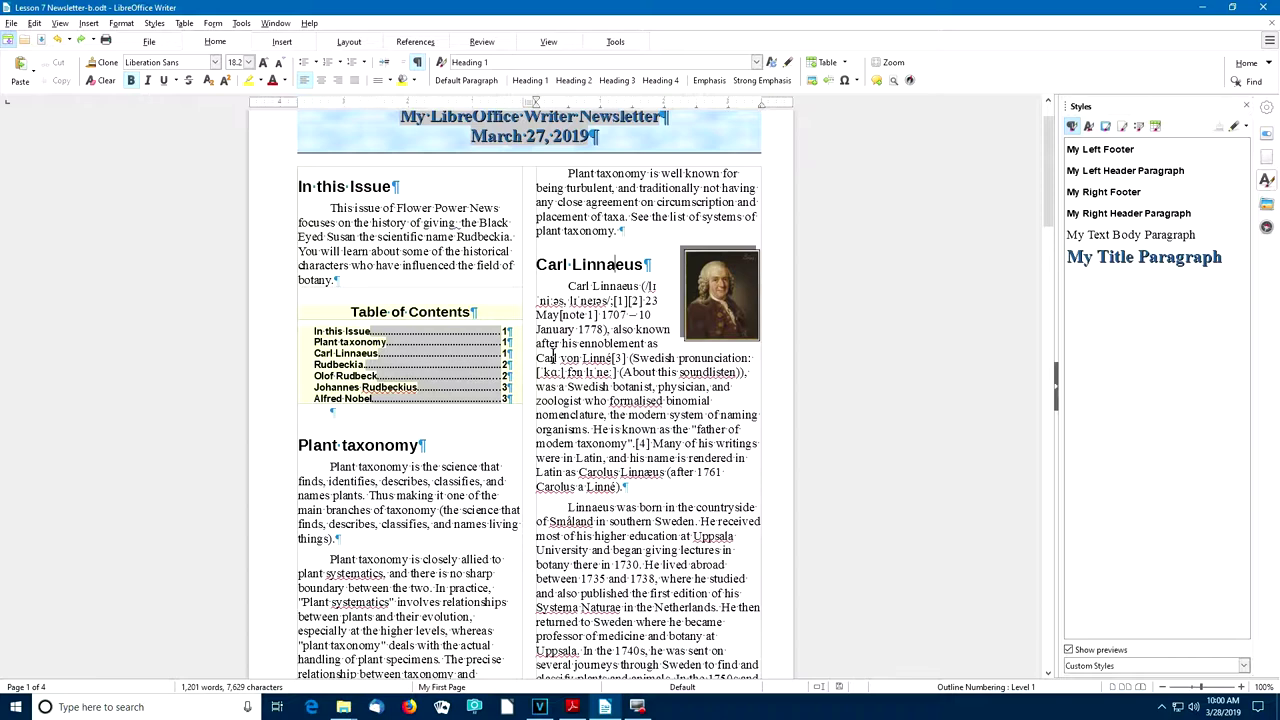
pyautogui.rightClick(394, 339)
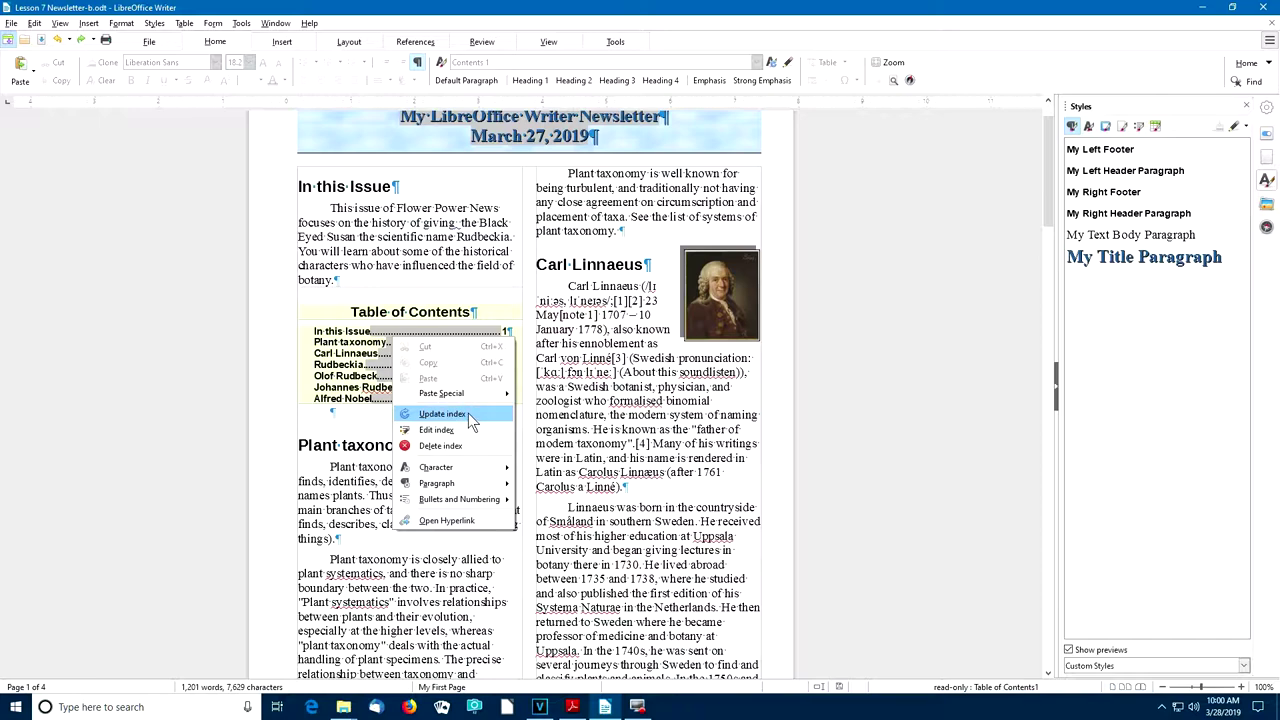
pyautogui.click(468, 413)
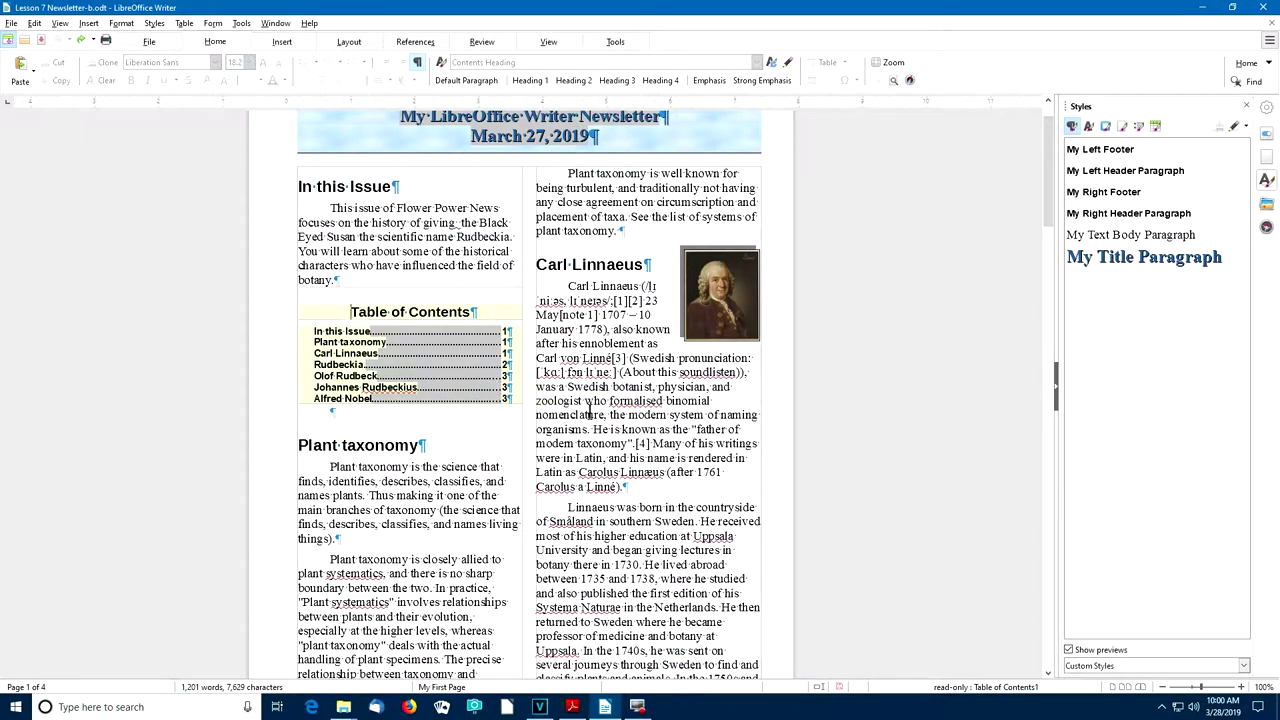
# Give the My Left Header Paragraph style top and bottom border lines and a tiled light-blue cloud bitmap background.
pyautogui.scroll(-5, 490, 395)
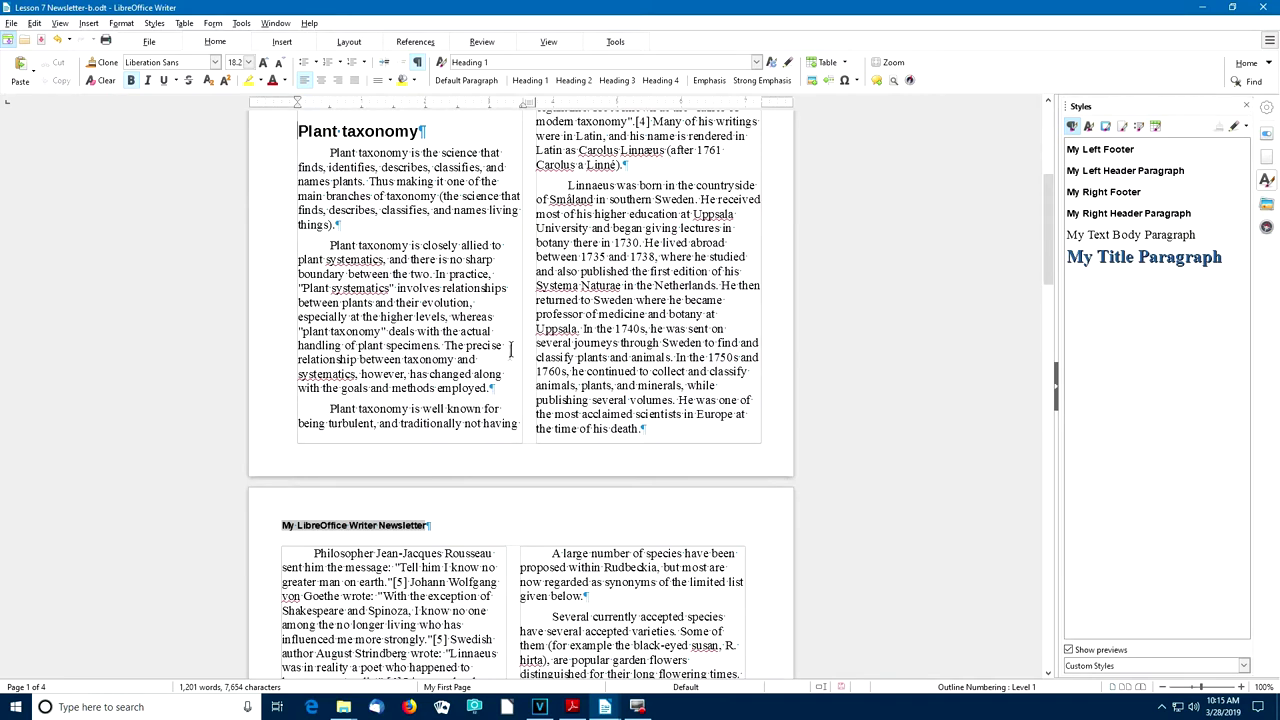
pyautogui.scroll(-1, 509, 352)
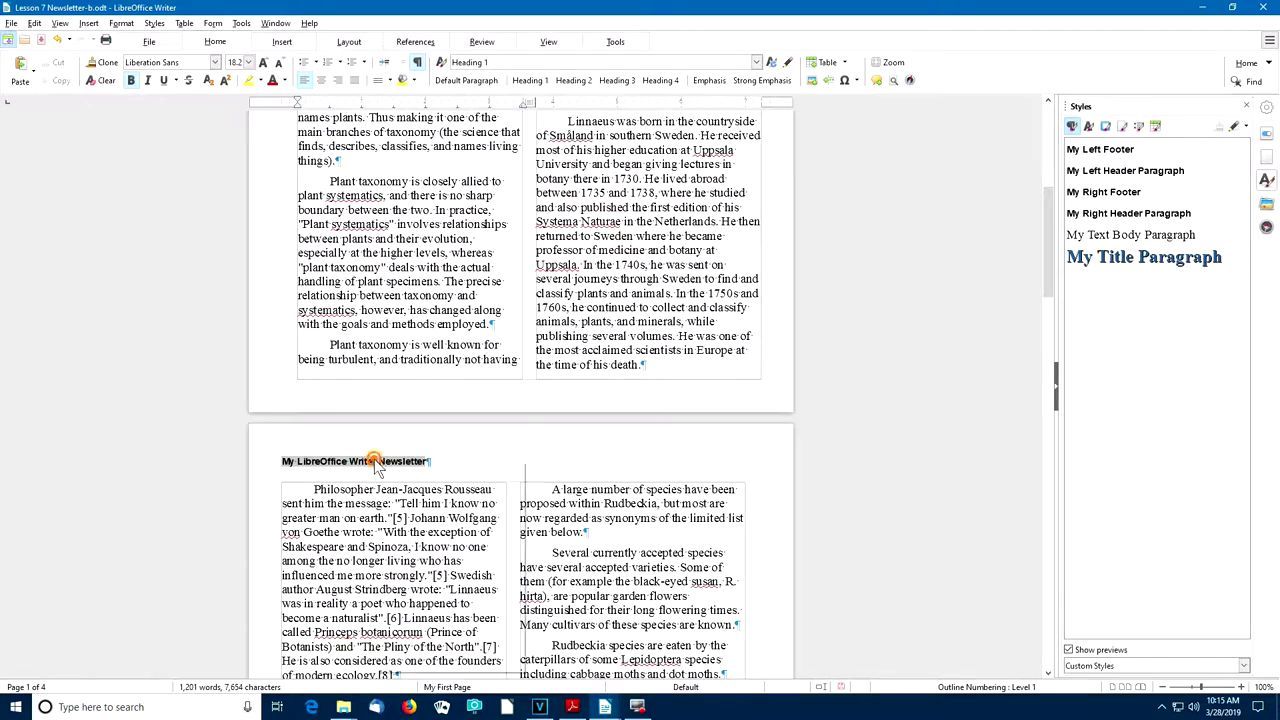
pyautogui.rightClick(374, 458)
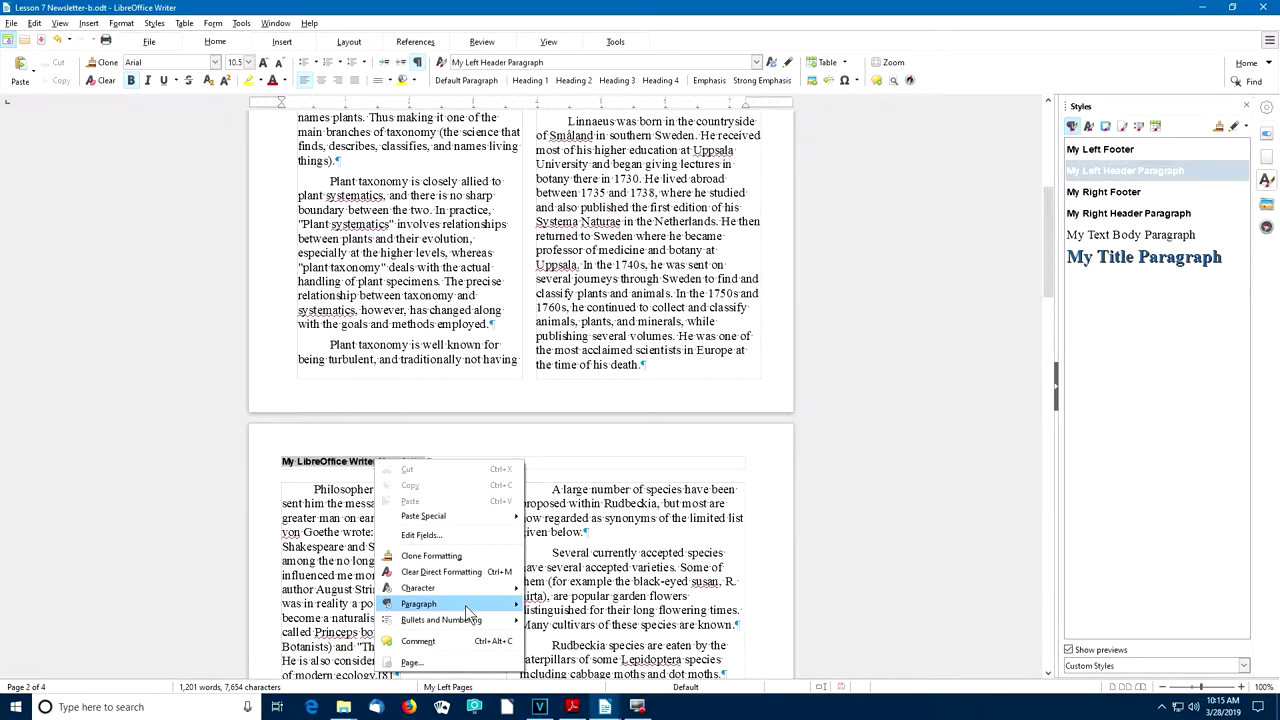
pyautogui.moveTo(465, 605)
pyautogui.click(555, 608)
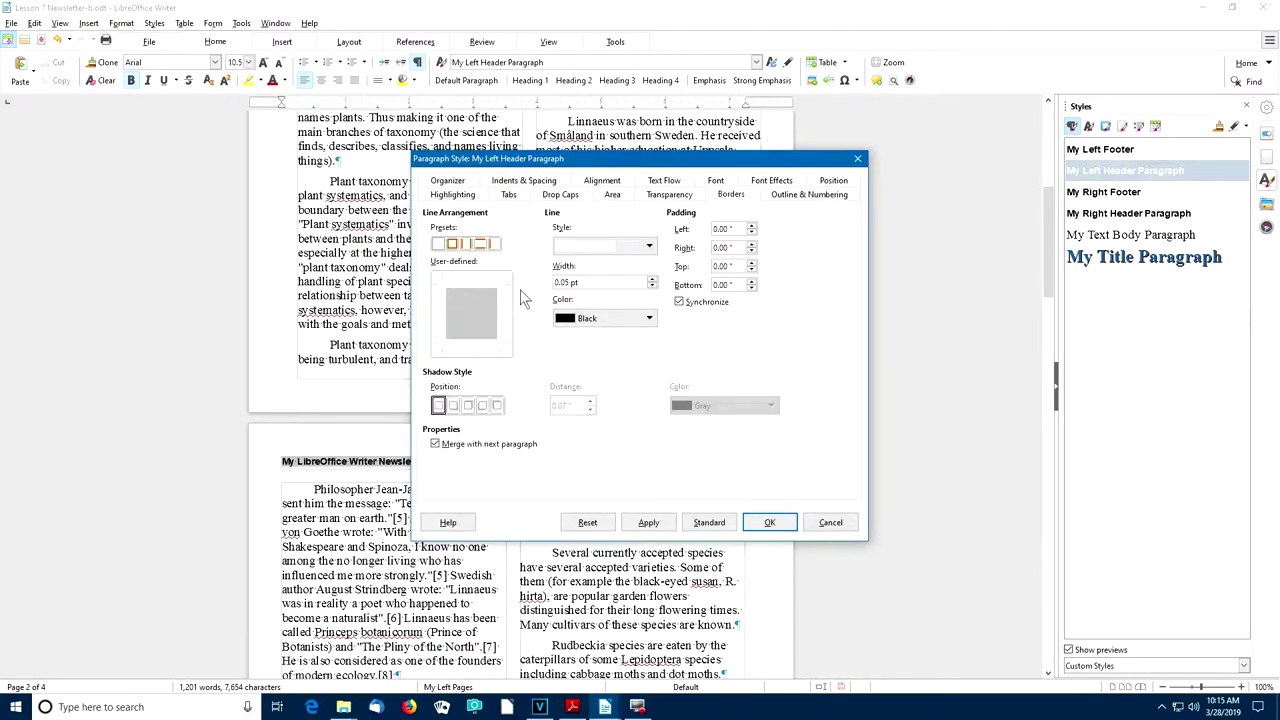
pyautogui.click(481, 245)
pyautogui.click(612, 195)
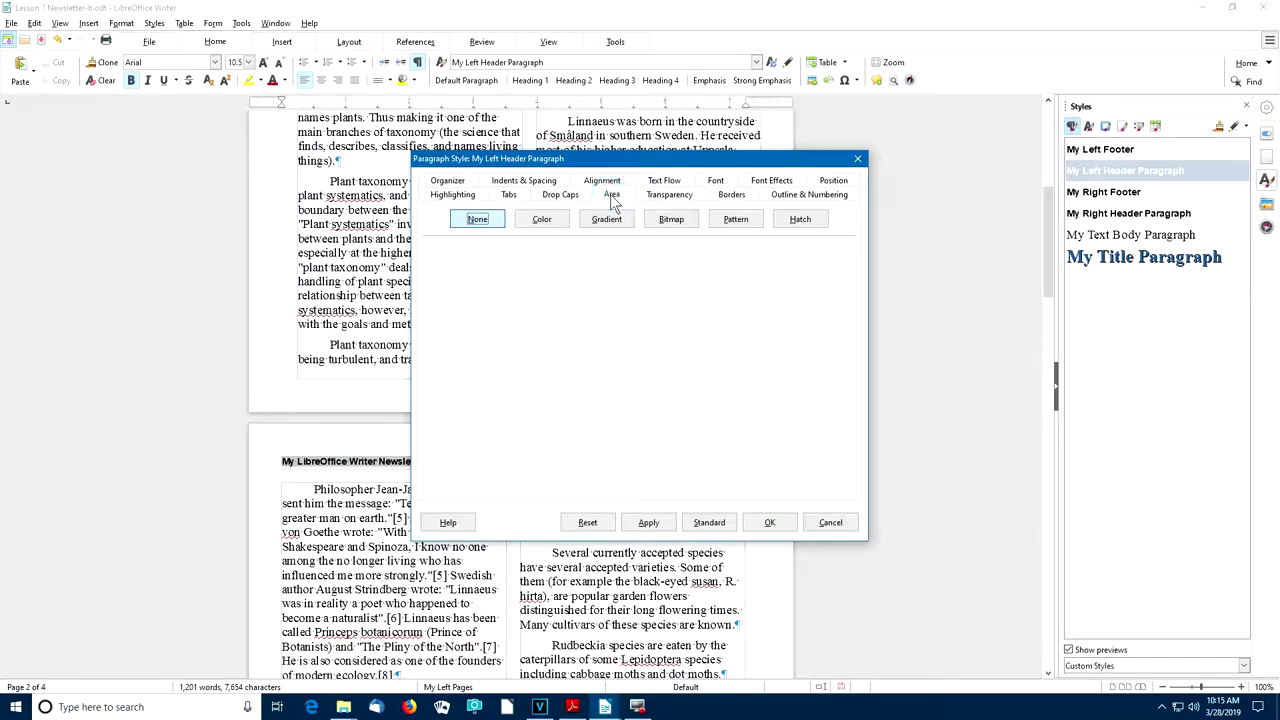
pyautogui.click(664, 224)
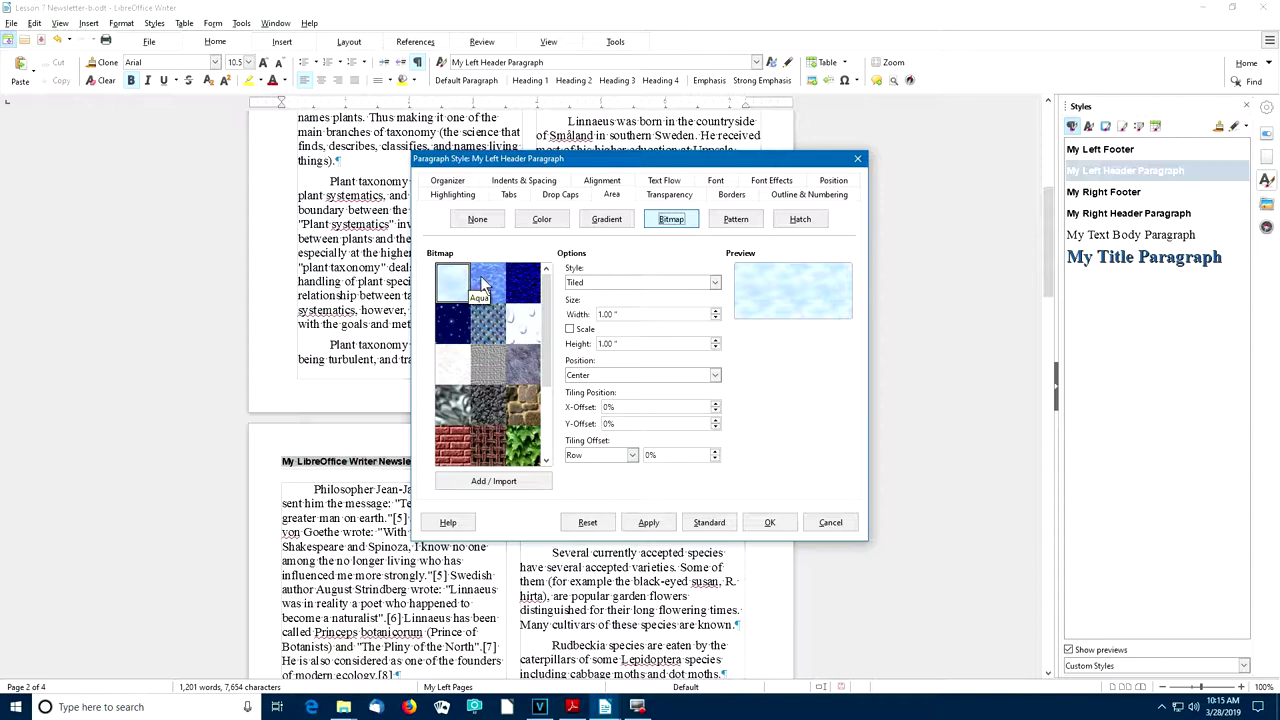
pyautogui.click(452, 283)
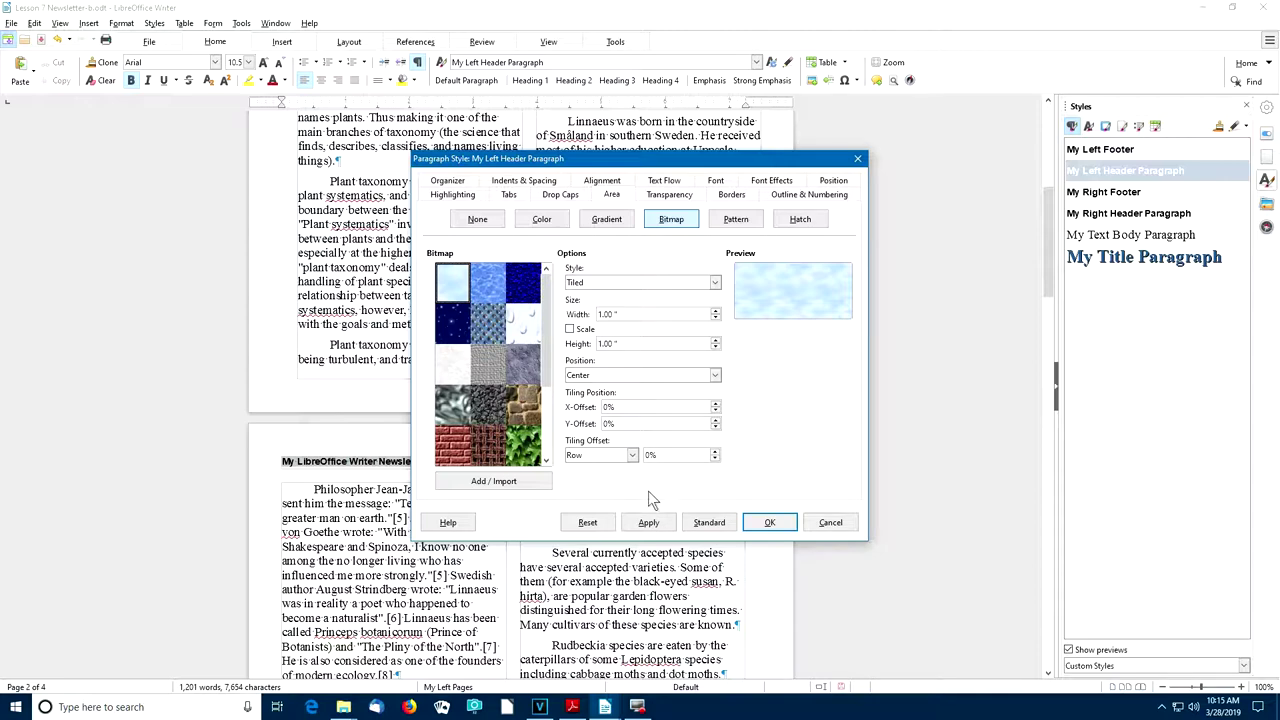
pyautogui.click(650, 521)
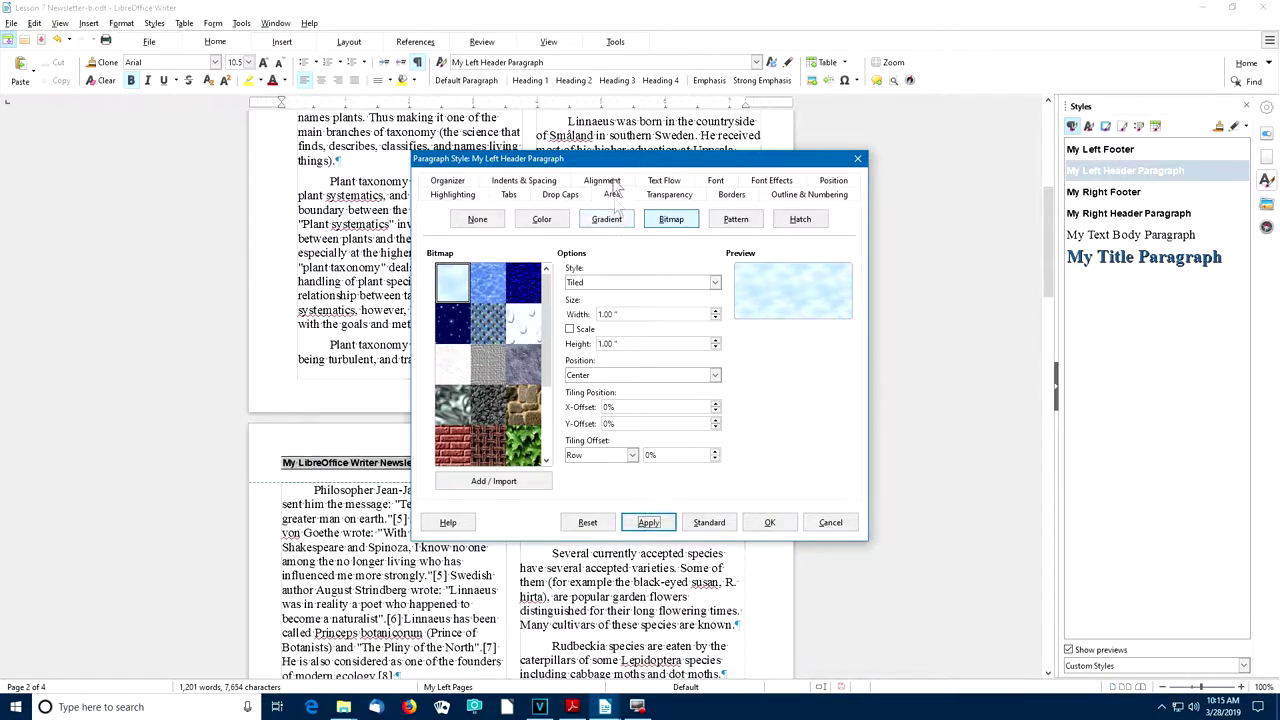
# Set the My Left Header Paragraph style's border padding to 0.04" on all sides, and check the headers and footer on the following pages.
pyautogui.moveTo(611, 160); pyautogui.dragTo(771, 161)
pyautogui.click(731, 194)
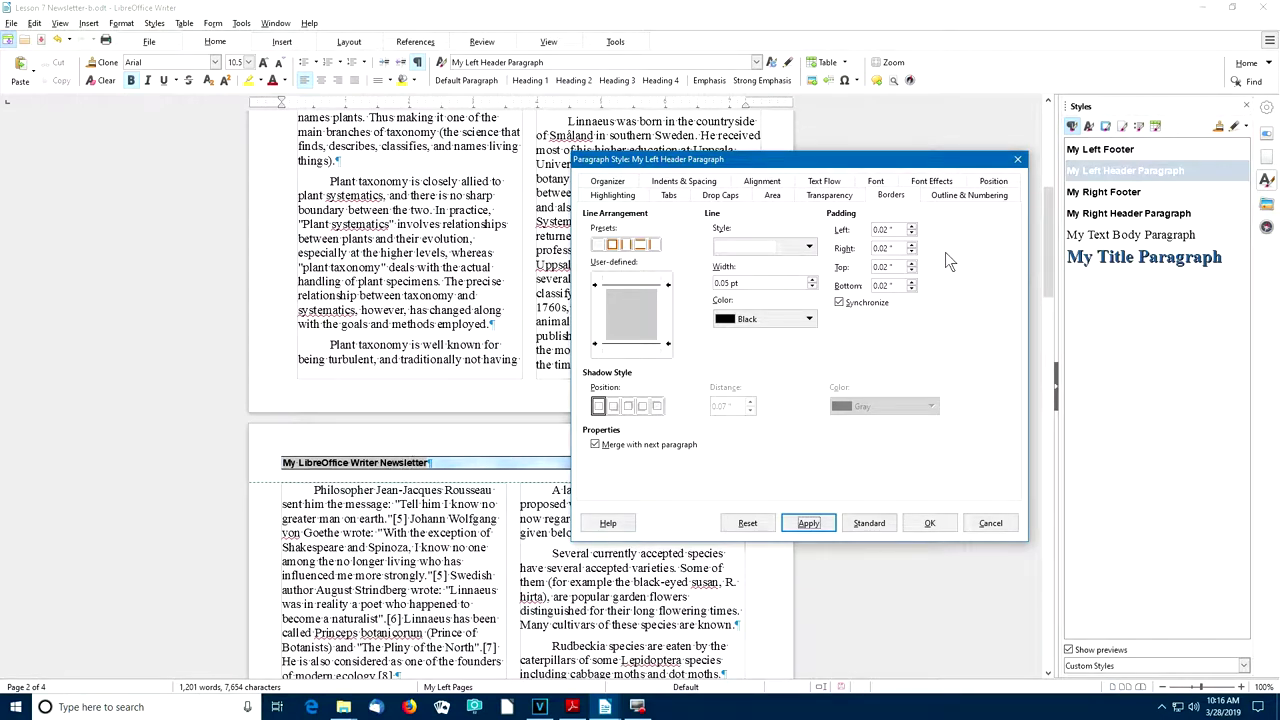
pyautogui.click(912, 229)
pyautogui.click(912, 229)
pyautogui.click(808, 523)
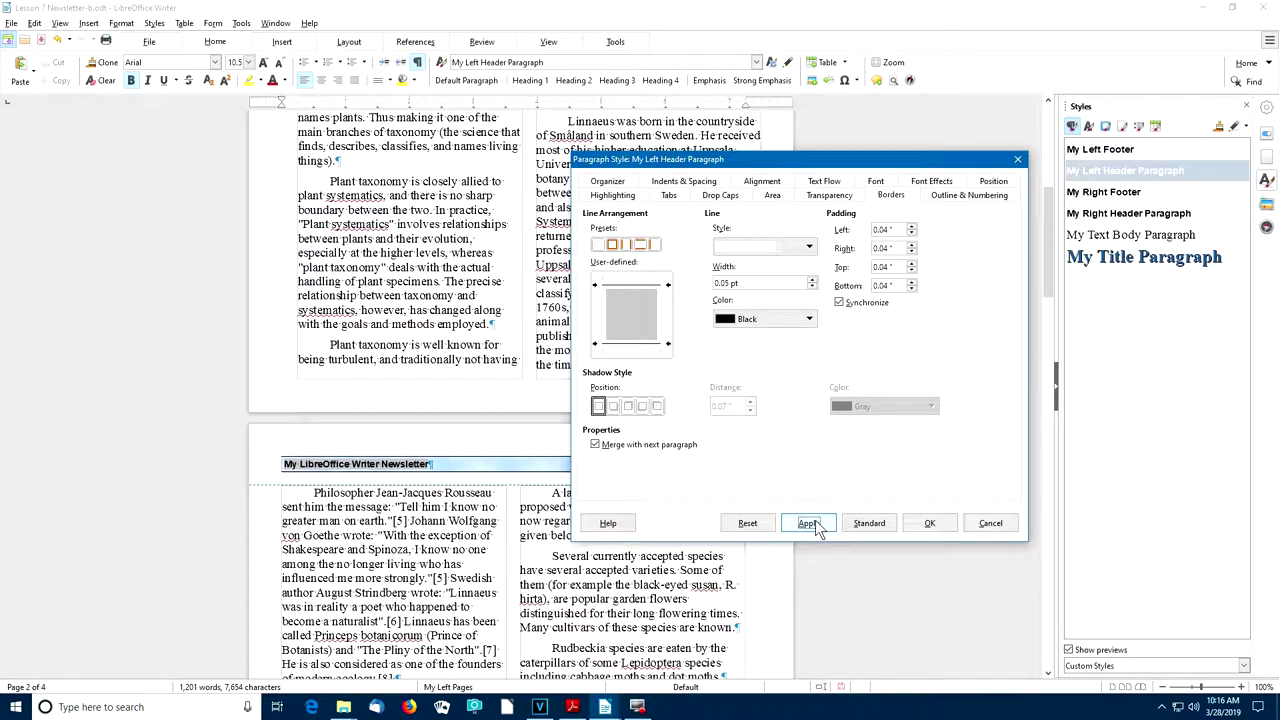
pyautogui.click(812, 523)
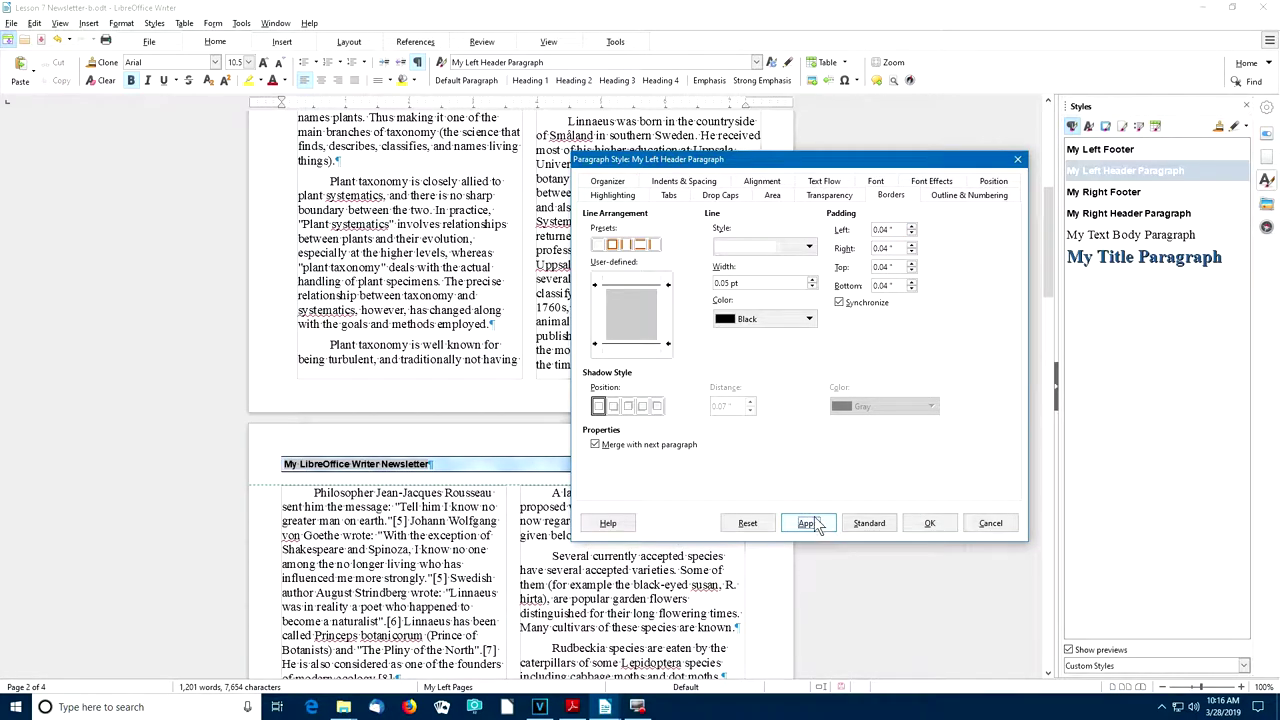
pyautogui.click(928, 523)
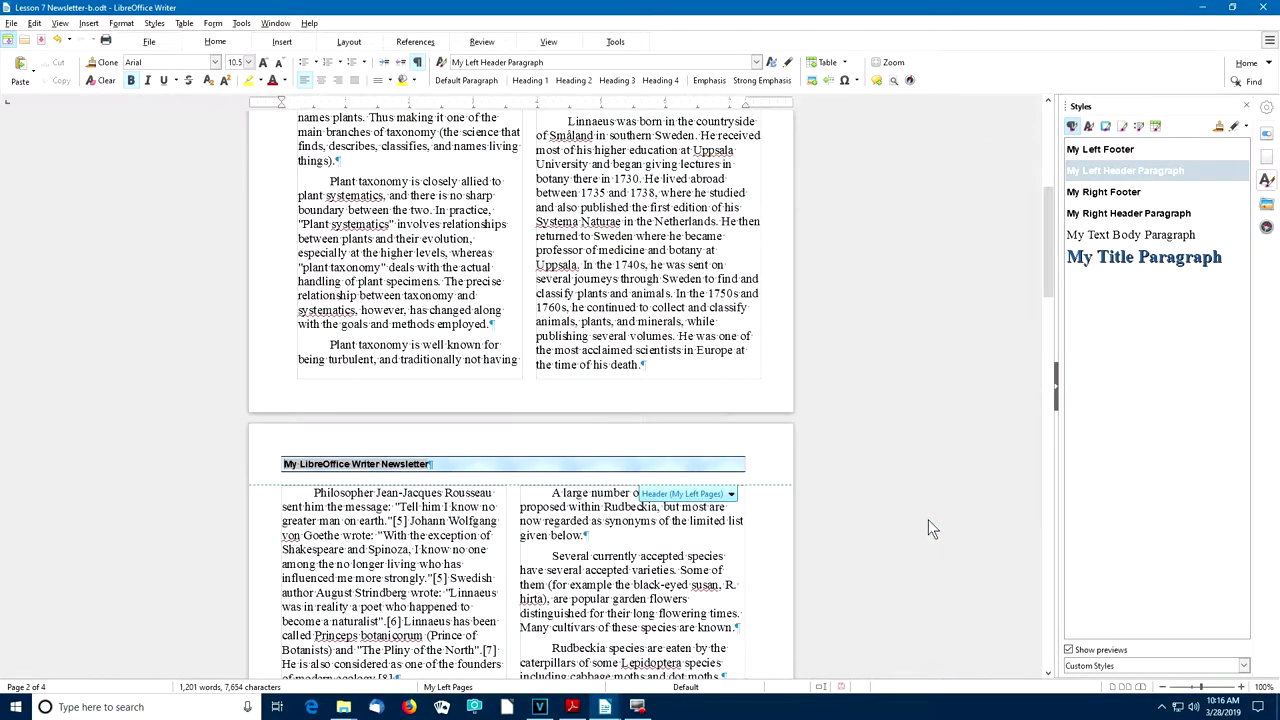
pyautogui.scroll(-10, 749, 514)
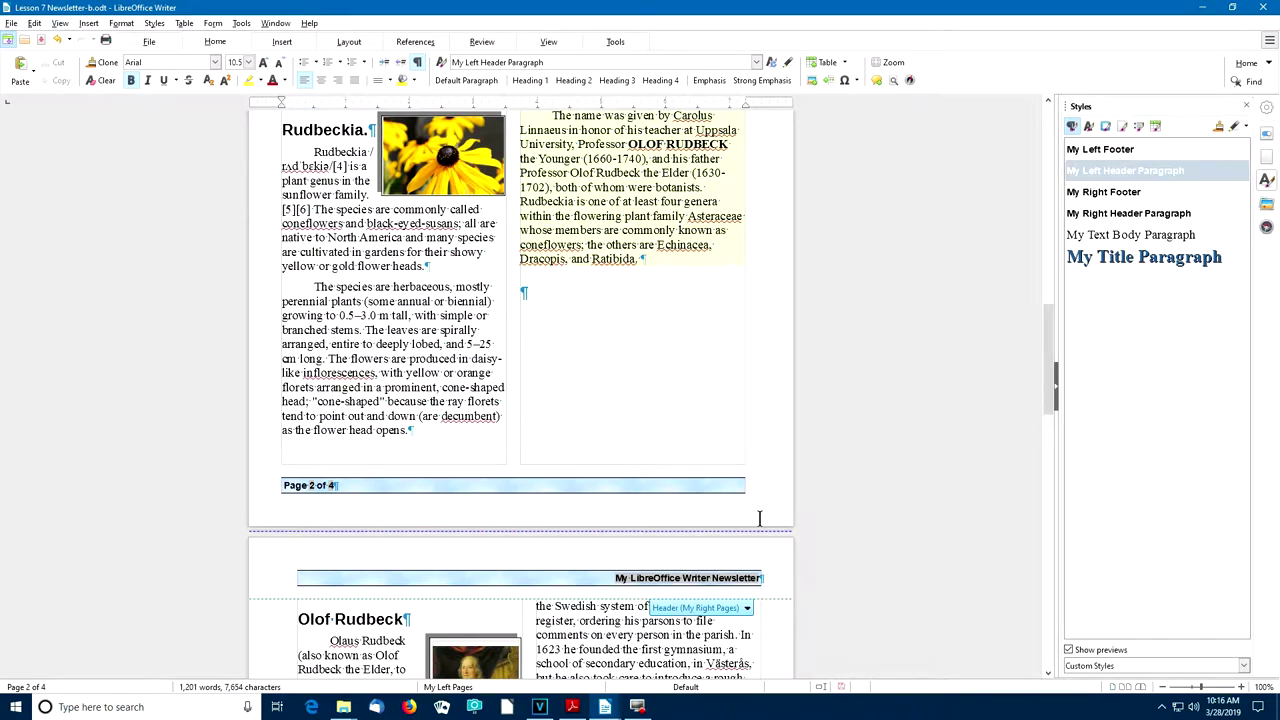
# Following the guide's Widows and Orphans section, set the first-line indent of the My Text Body Paragraph style to 0.25".
pyautogui.scroll(-1, 759, 517)
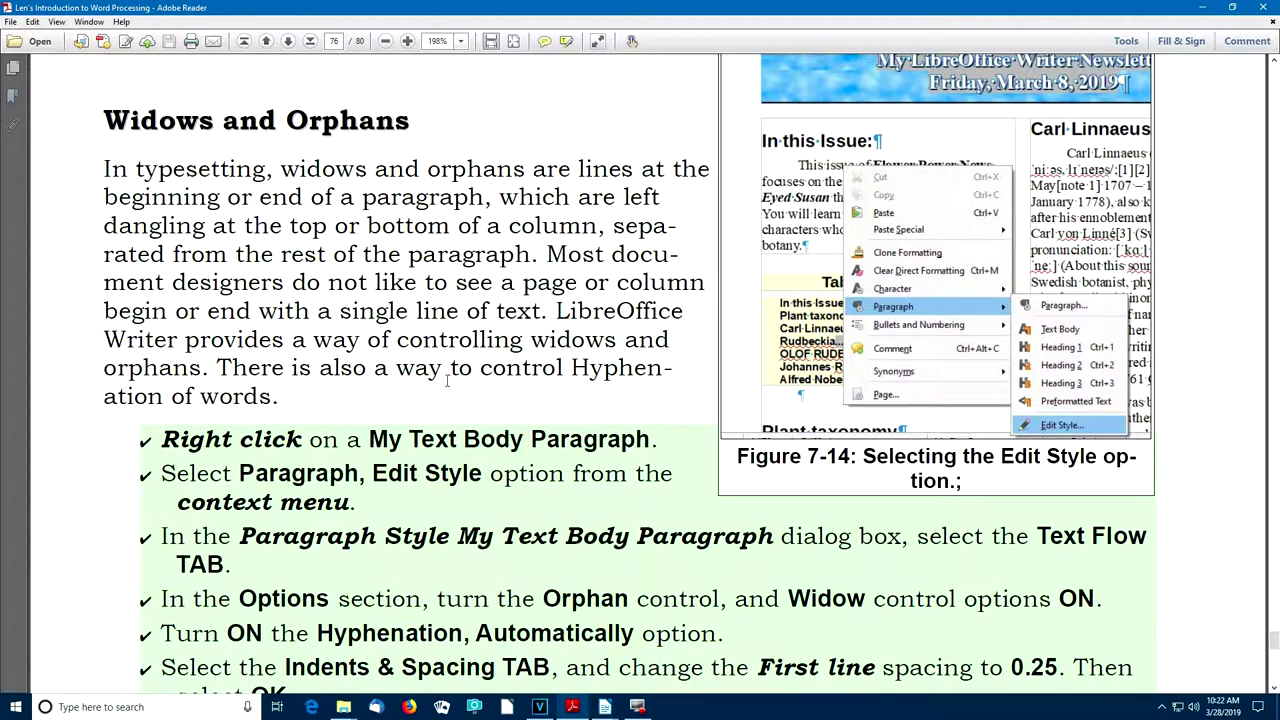
pyautogui.scroll(-2, 447, 378)
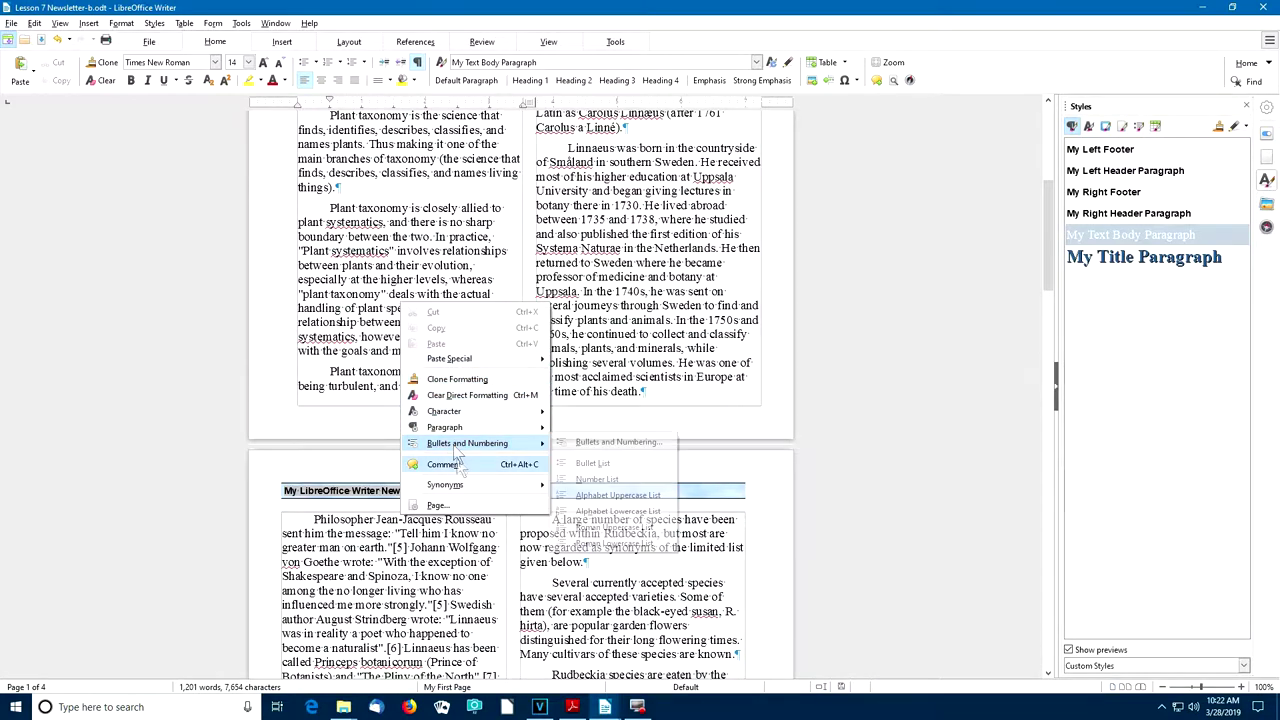
pyautogui.moveTo(505, 430)
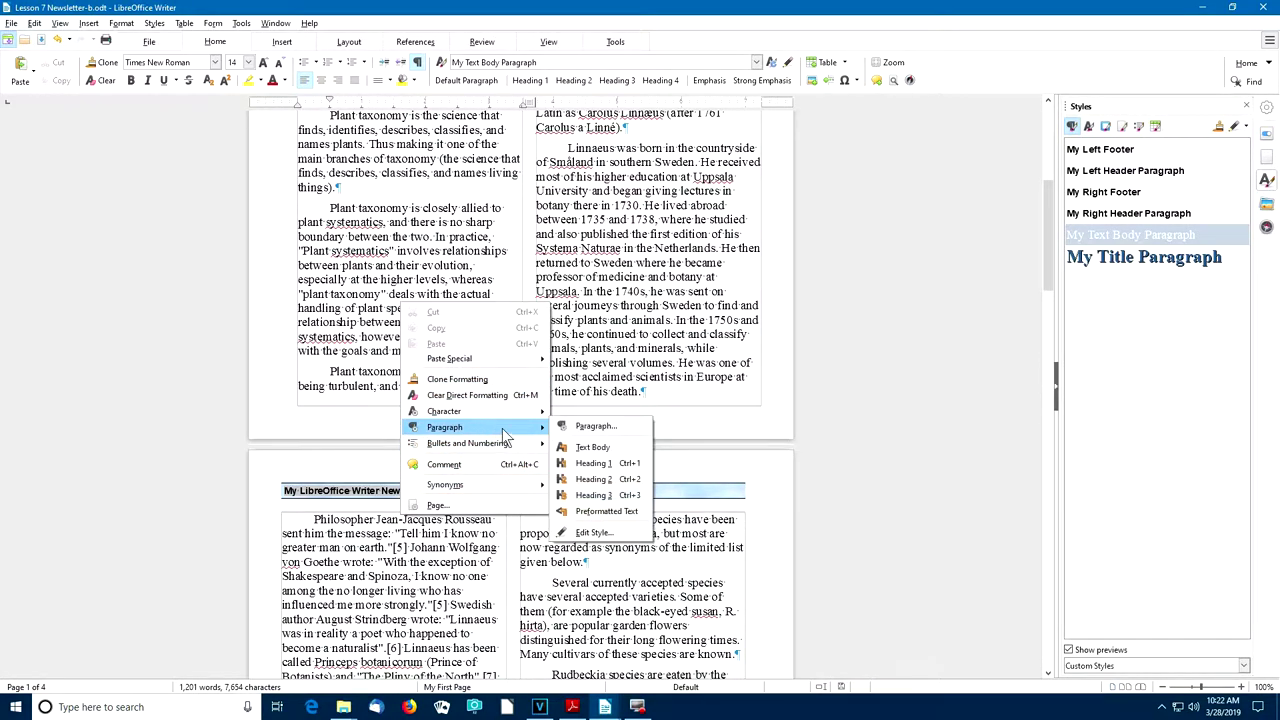
pyautogui.click(597, 533)
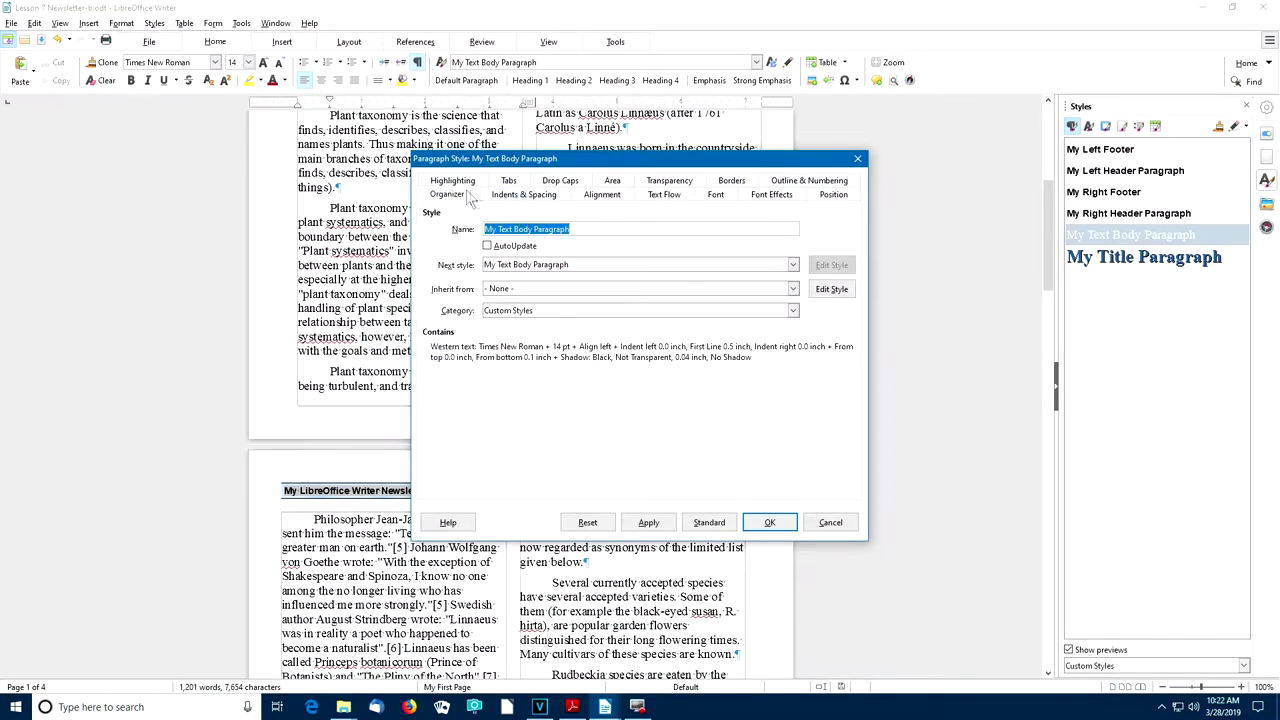
pyautogui.click(518, 196)
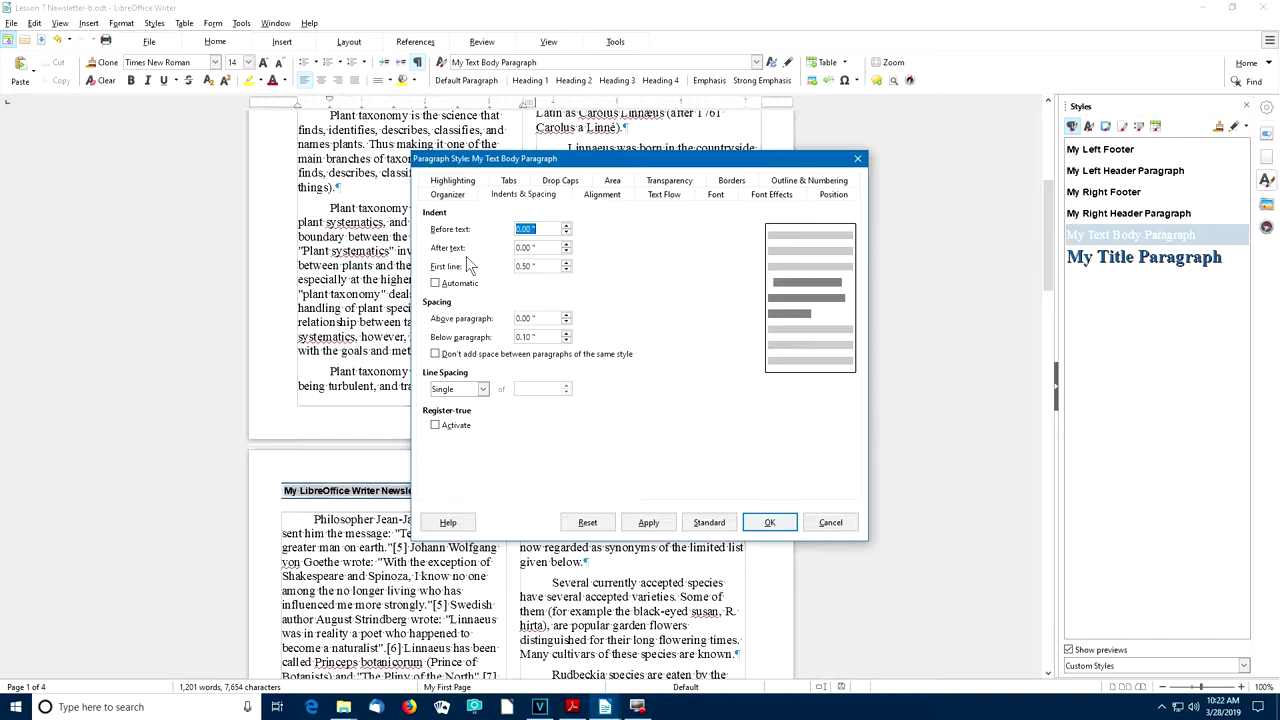
pyautogui.click(543, 265)
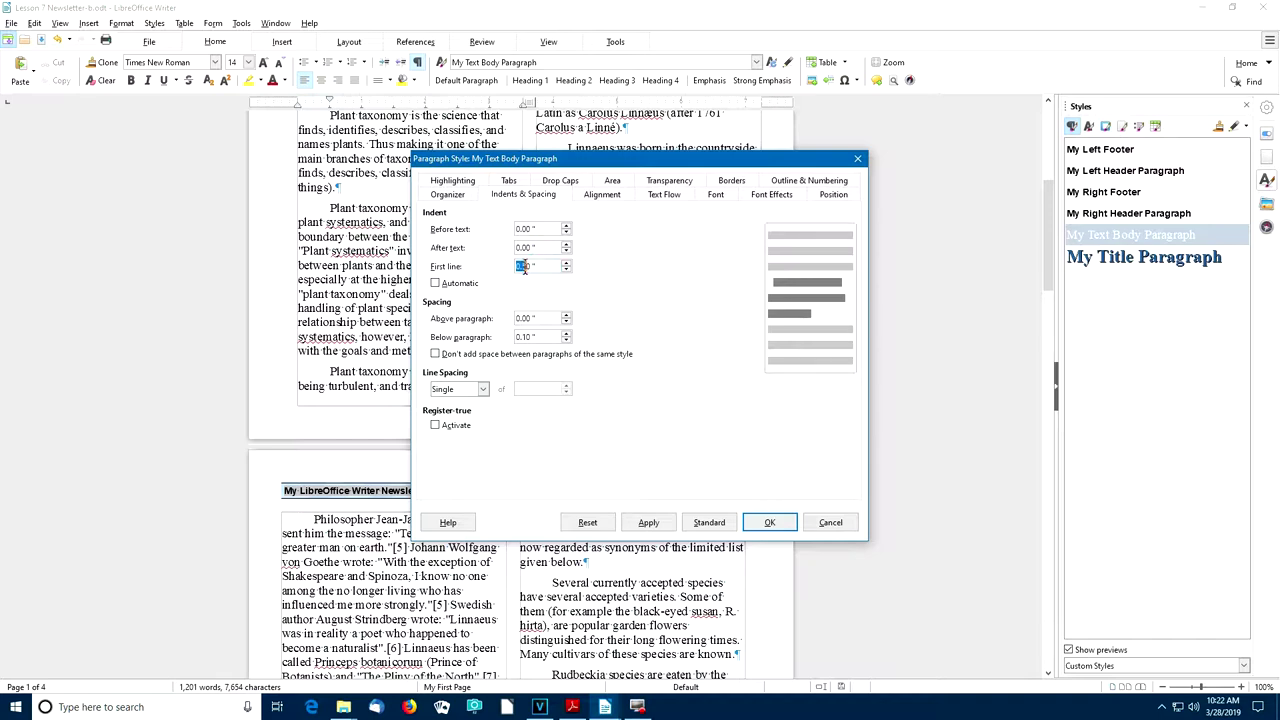
pyautogui.press('BackSpace')
pyautogui.write('.25')
pyautogui.press('Tab')
pyautogui.click(658, 522)
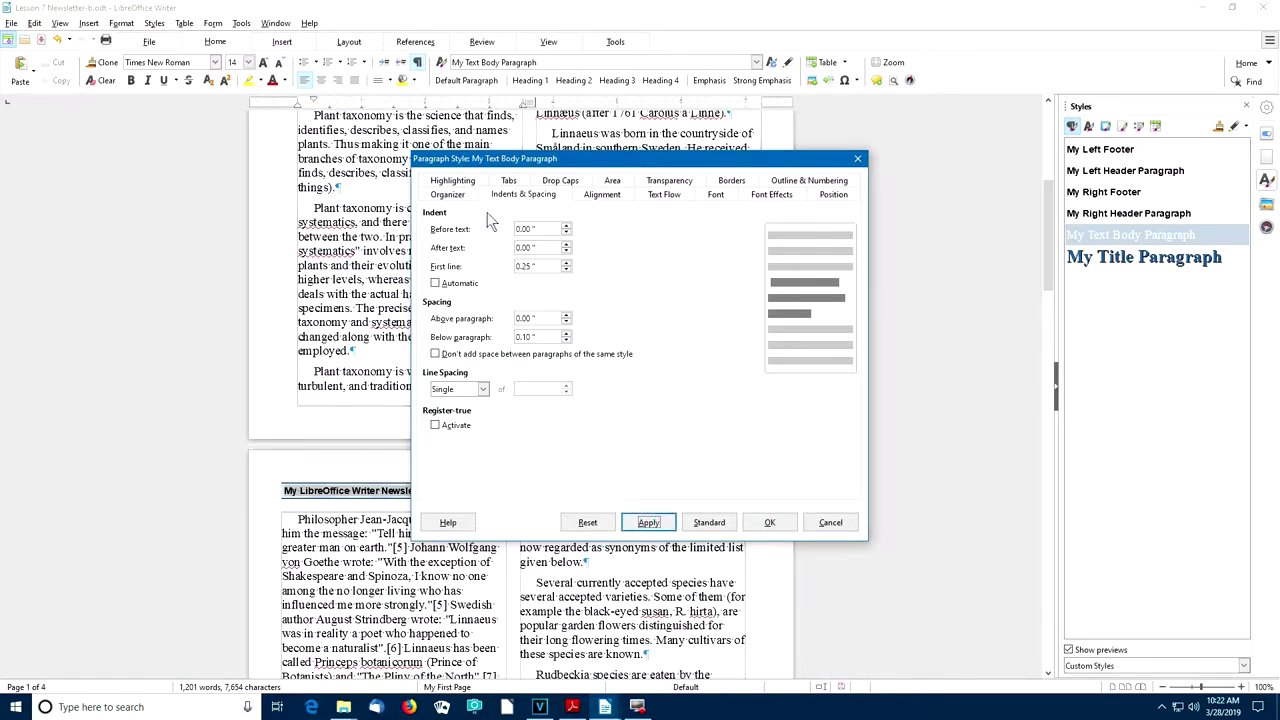
# Turn on automatic hyphenation and 3-line orphan and widow control for the My Text Body Paragraph style, and save the document.
pyautogui.click(663, 195)
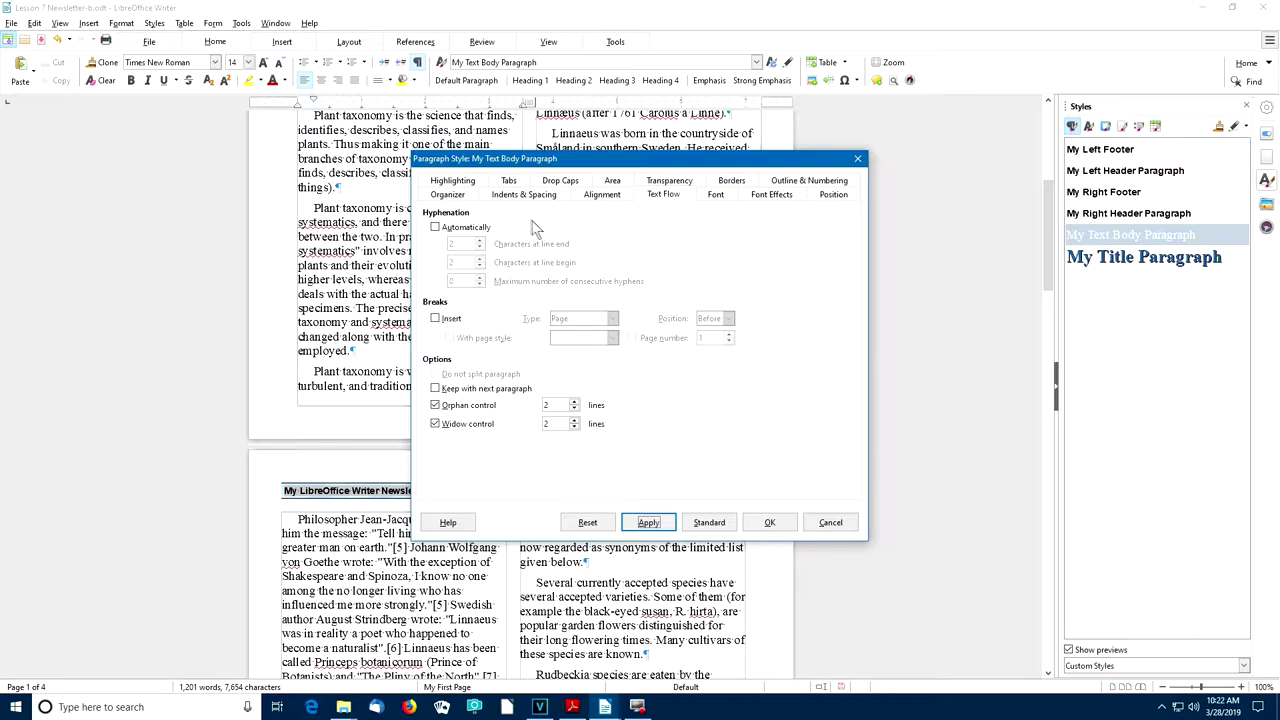
pyautogui.click(436, 228)
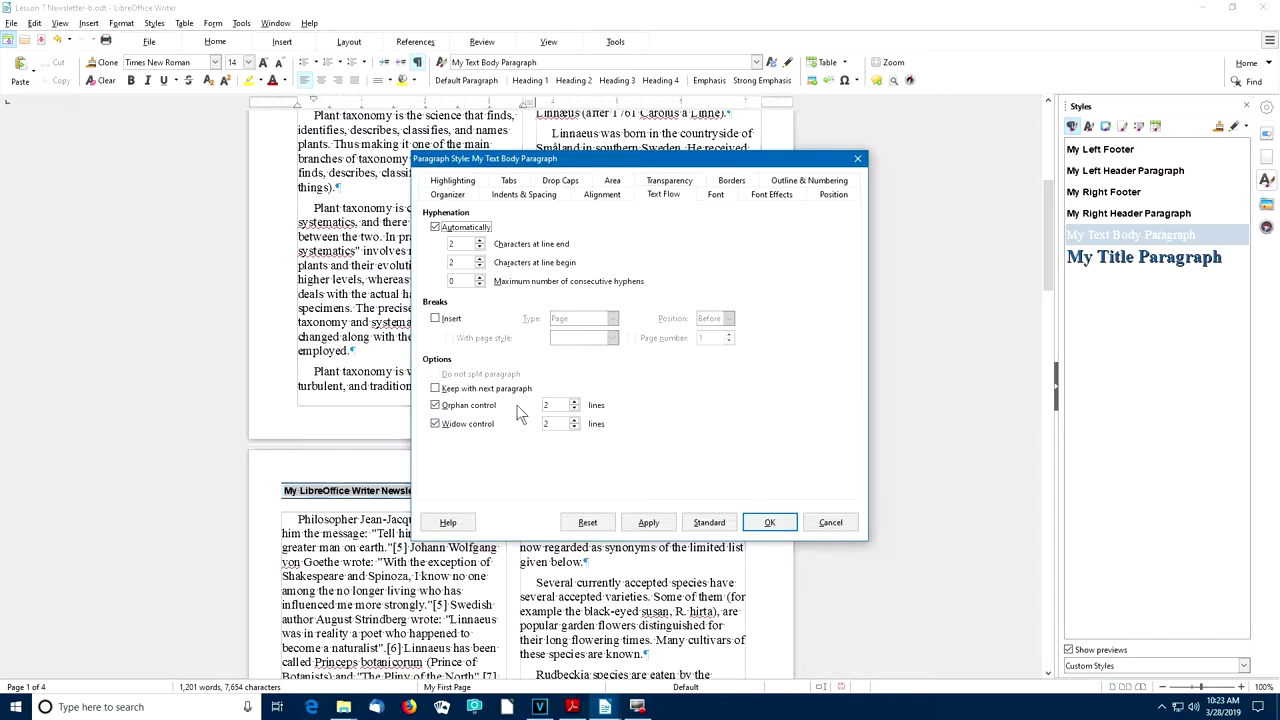
pyautogui.click(574, 401)
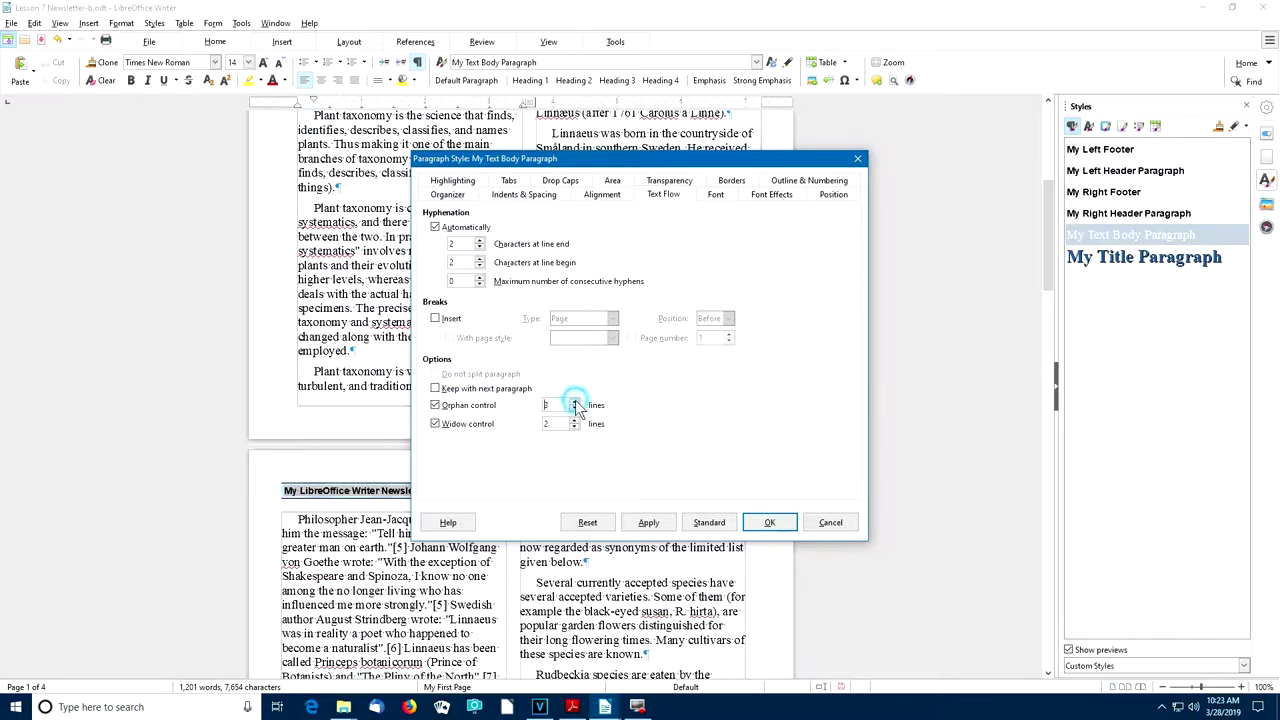
pyautogui.click(573, 420)
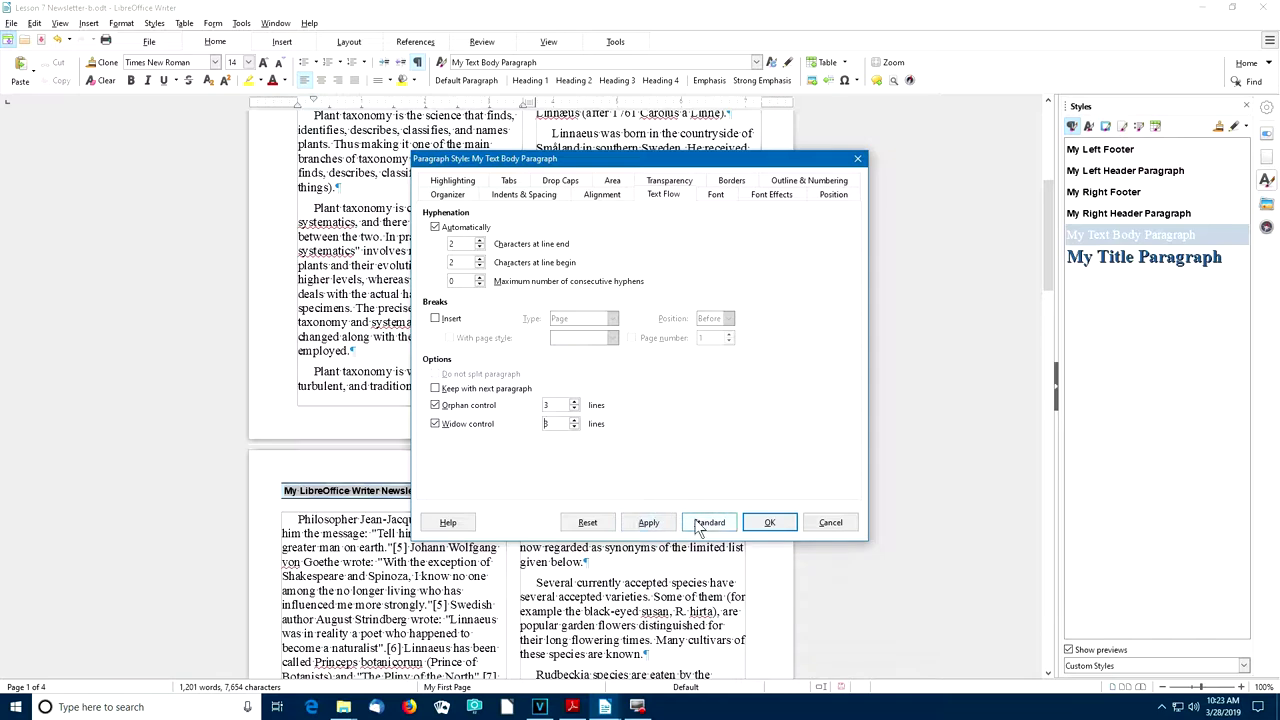
pyautogui.click(766, 523)
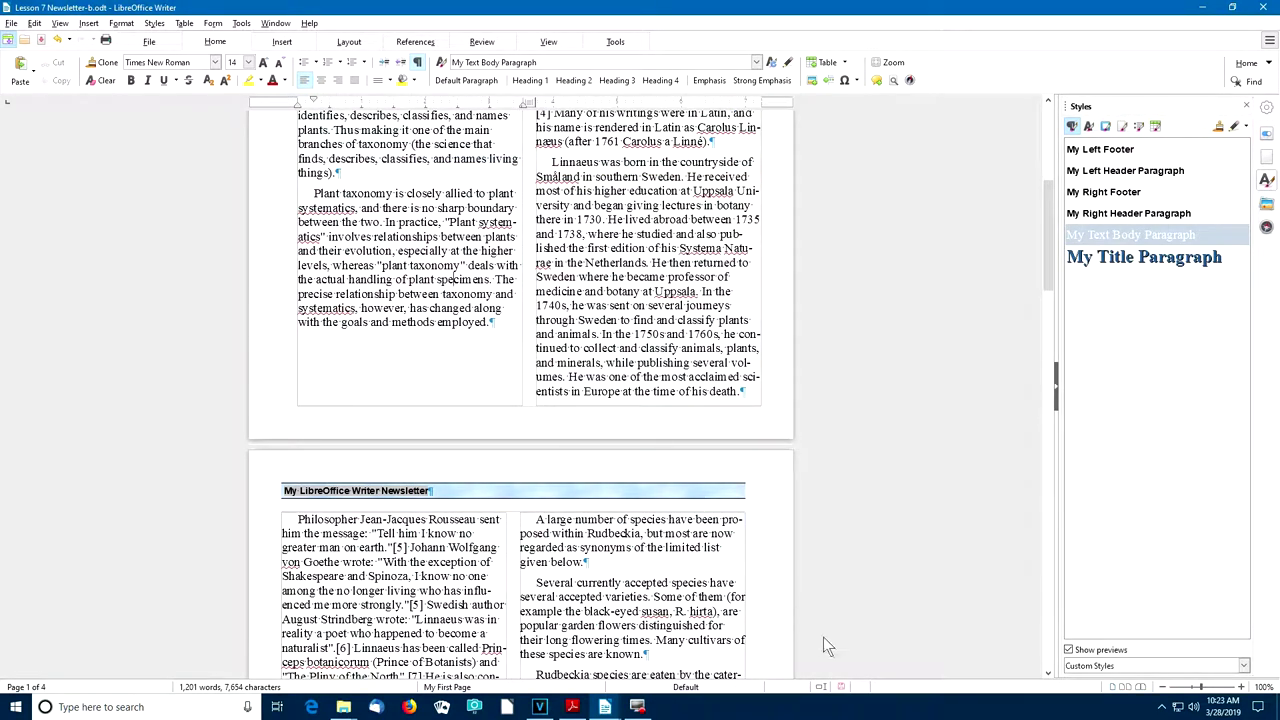
pyautogui.click(843, 688)
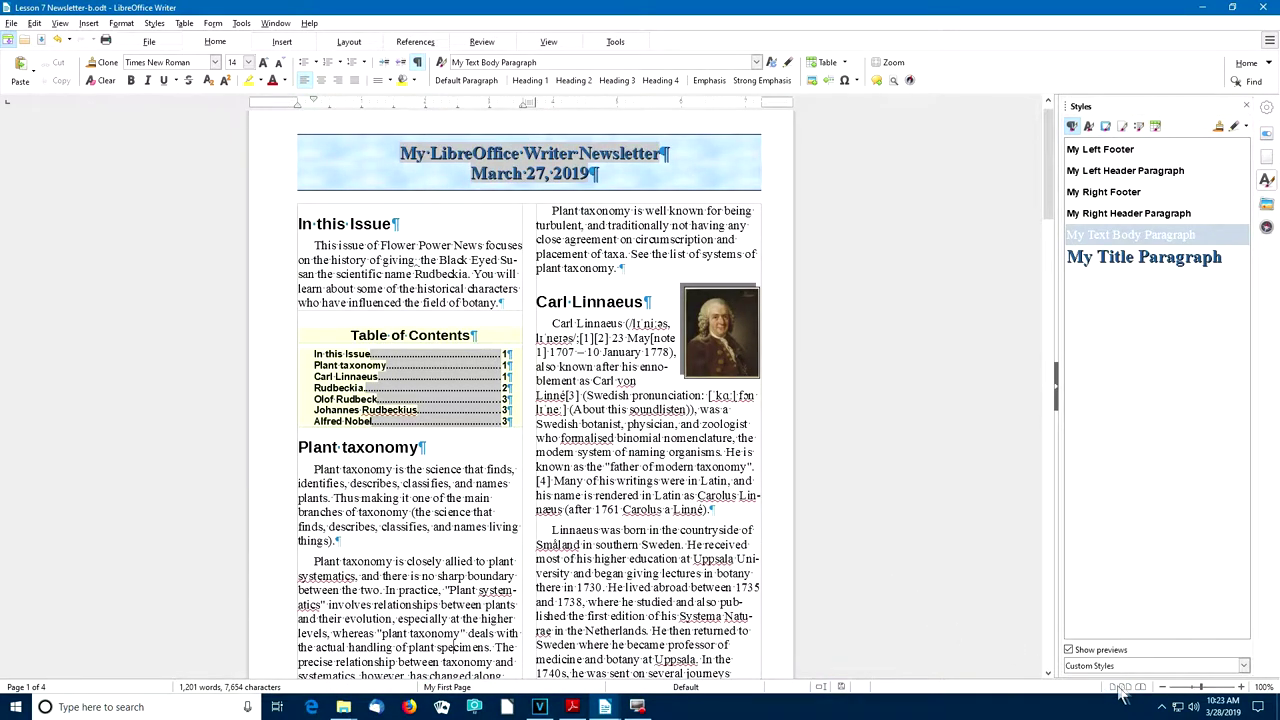
# Examine the layout of all newsletter pages together in book view, zoomed out until every page fits.
pyautogui.click(1140, 687)
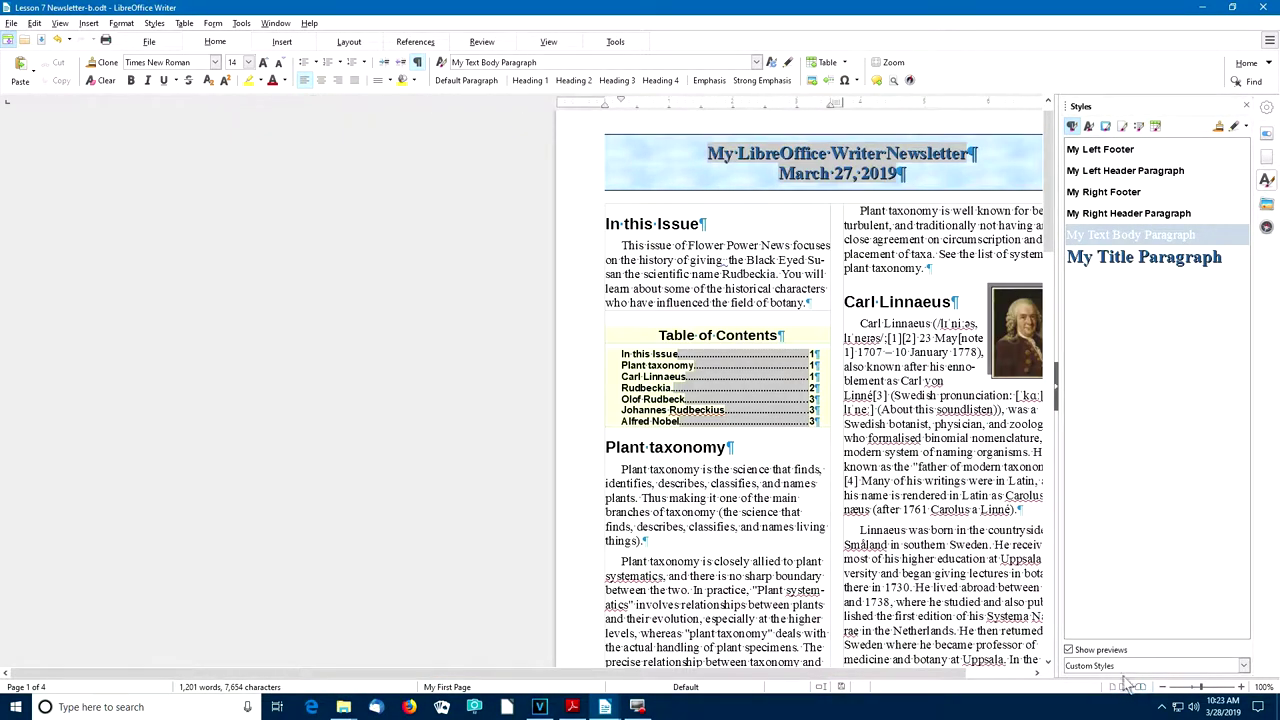
pyautogui.click(1191, 690)
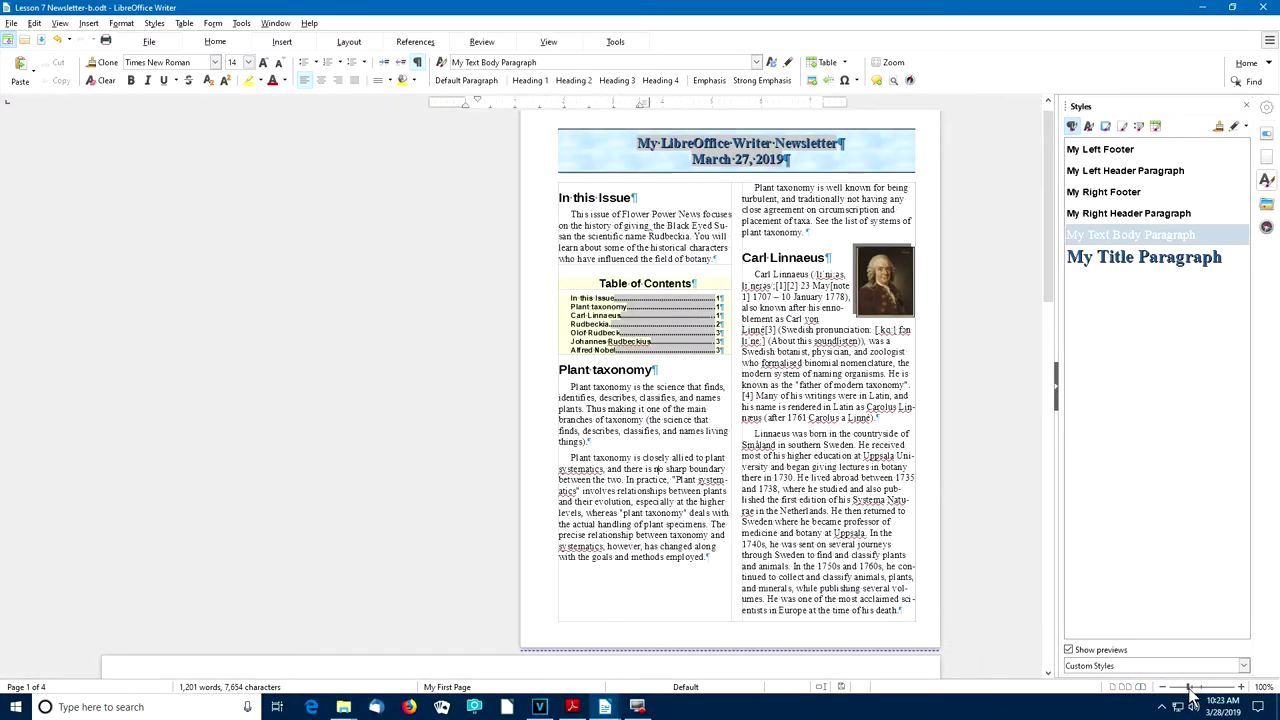
pyautogui.click(1187, 688)
pyautogui.click(1178, 688)
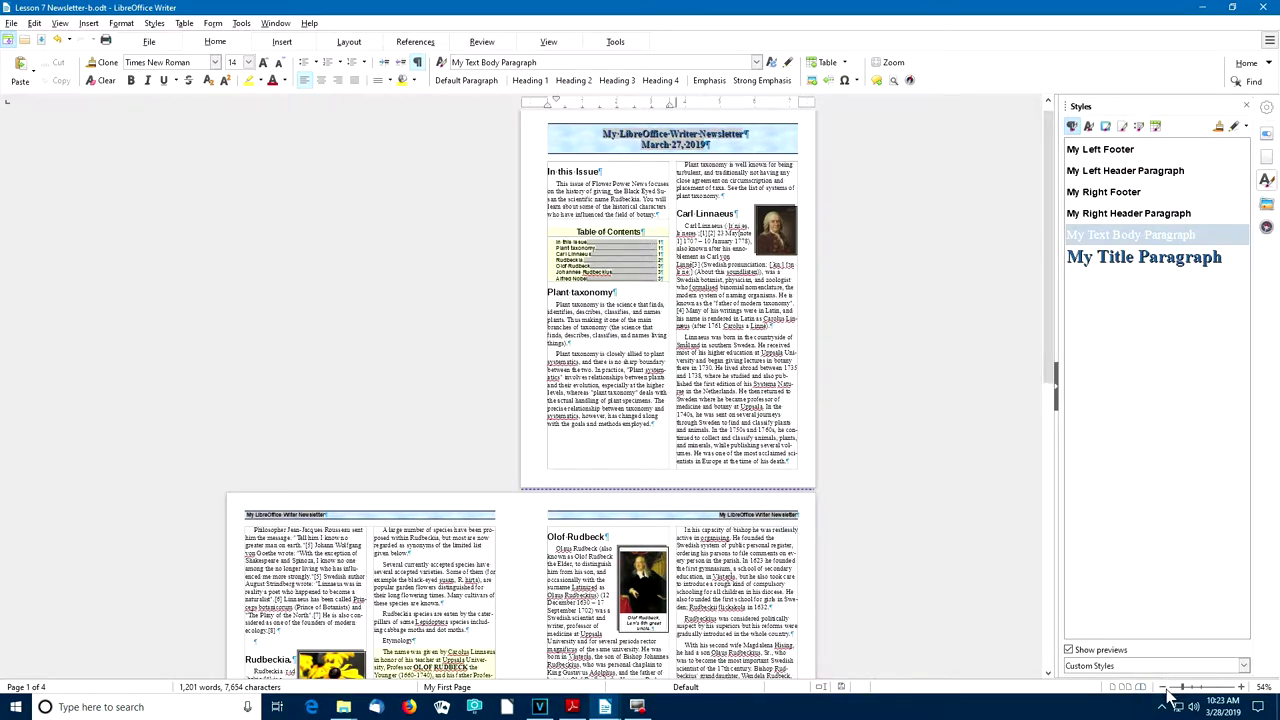
pyautogui.click(1164, 688)
pyautogui.click(1164, 688)
pyautogui.click(1164, 688)
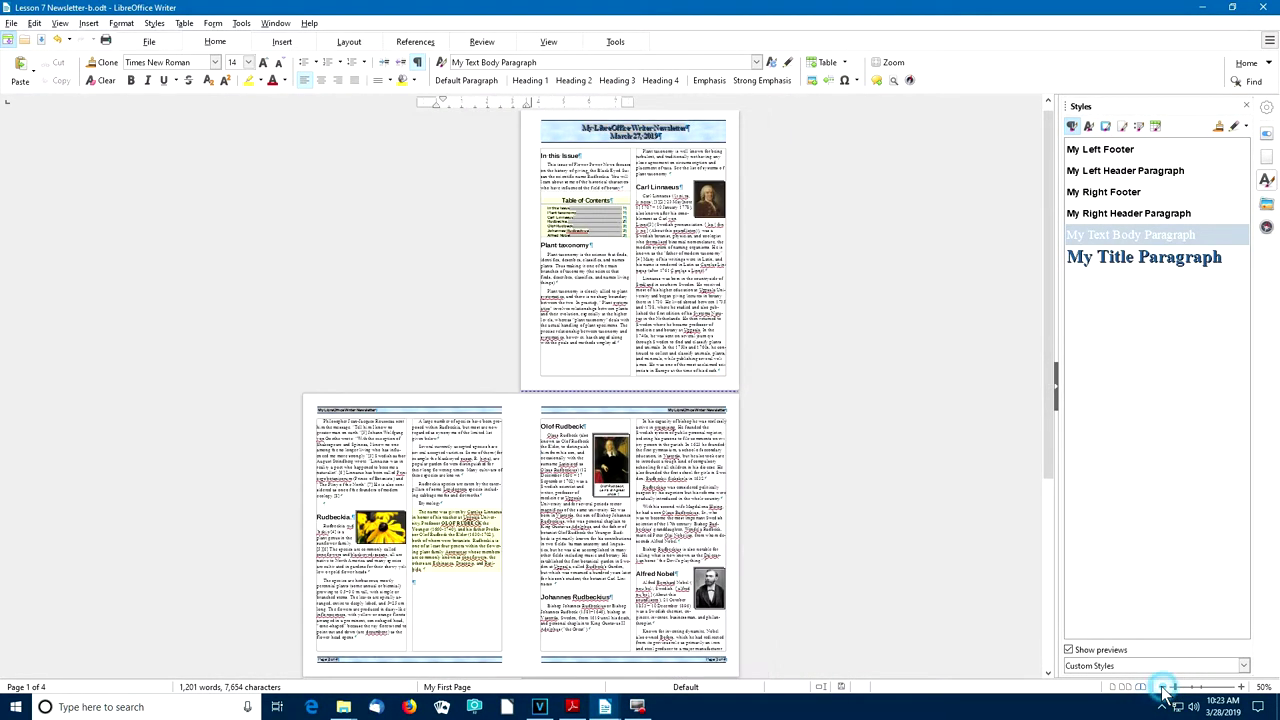
pyautogui.click(1163, 688)
pyautogui.click(1164, 688)
pyautogui.click(1164, 688)
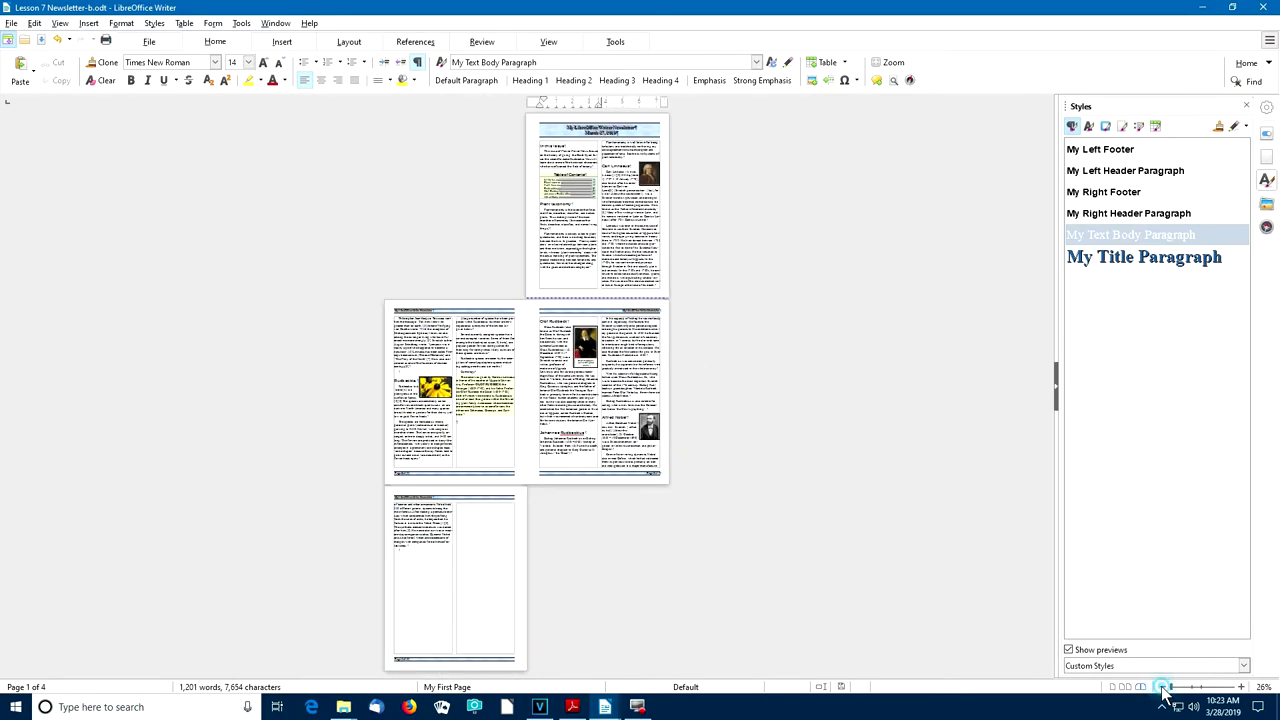
pyautogui.click(1164, 688)
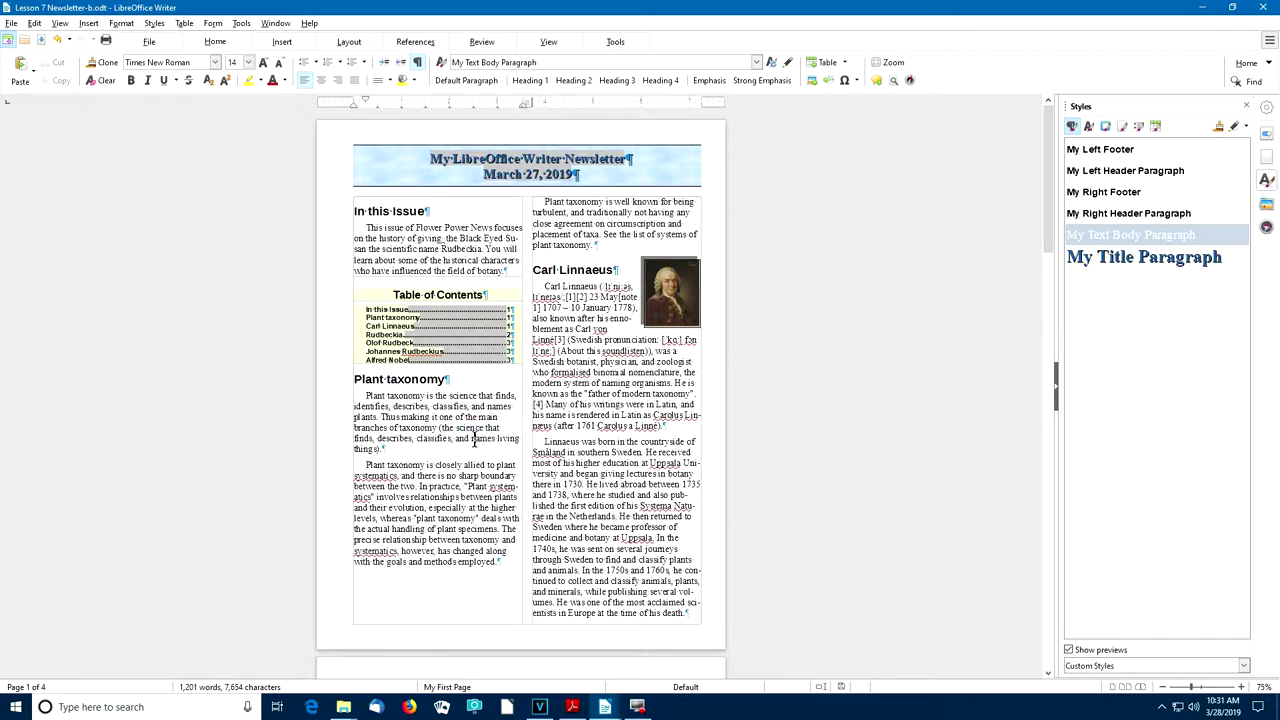
# Fill the page area of the My First Page style with the tiled white, faintly textured paper bitmap.
pyautogui.press('Up')
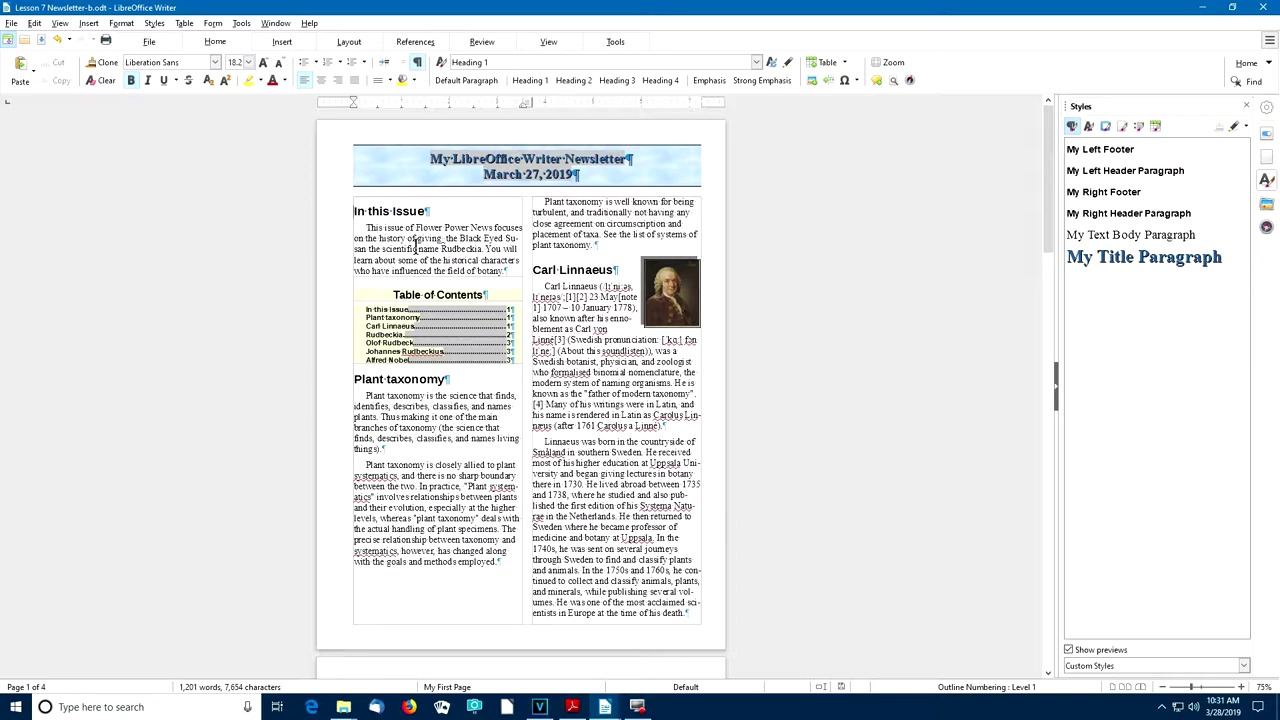
pyautogui.click(347, 42)
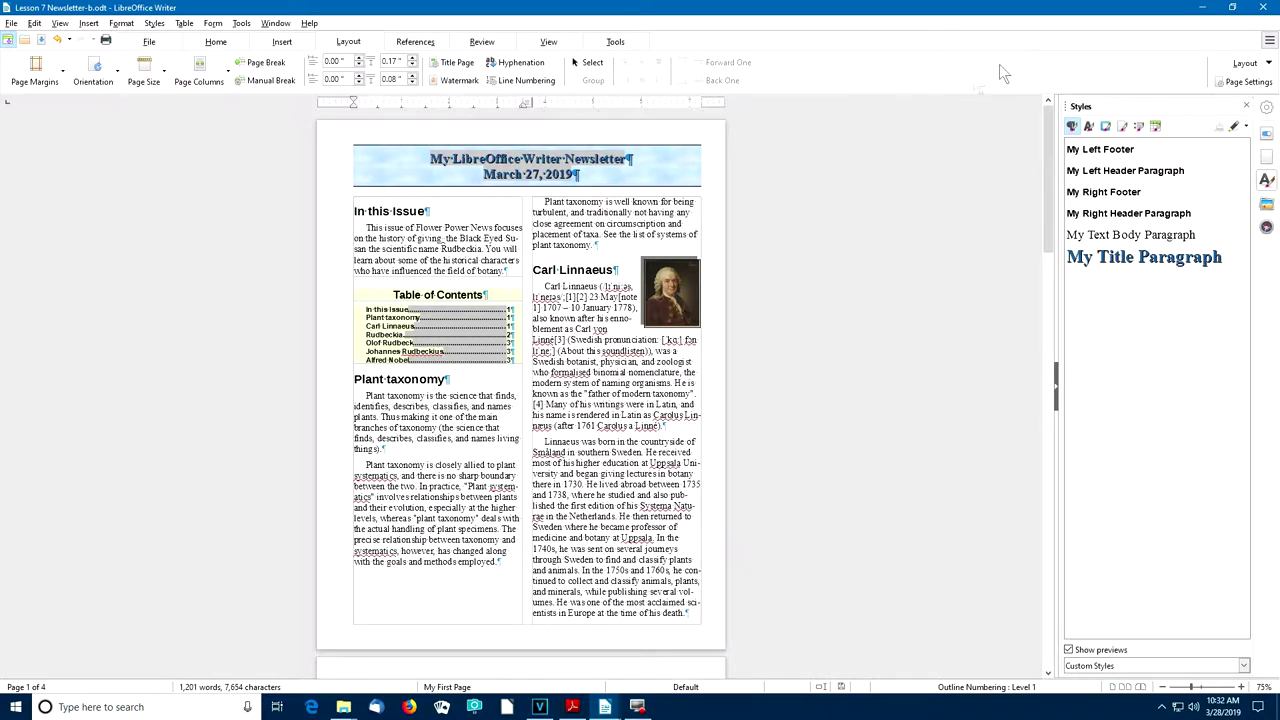
pyautogui.click(1237, 84)
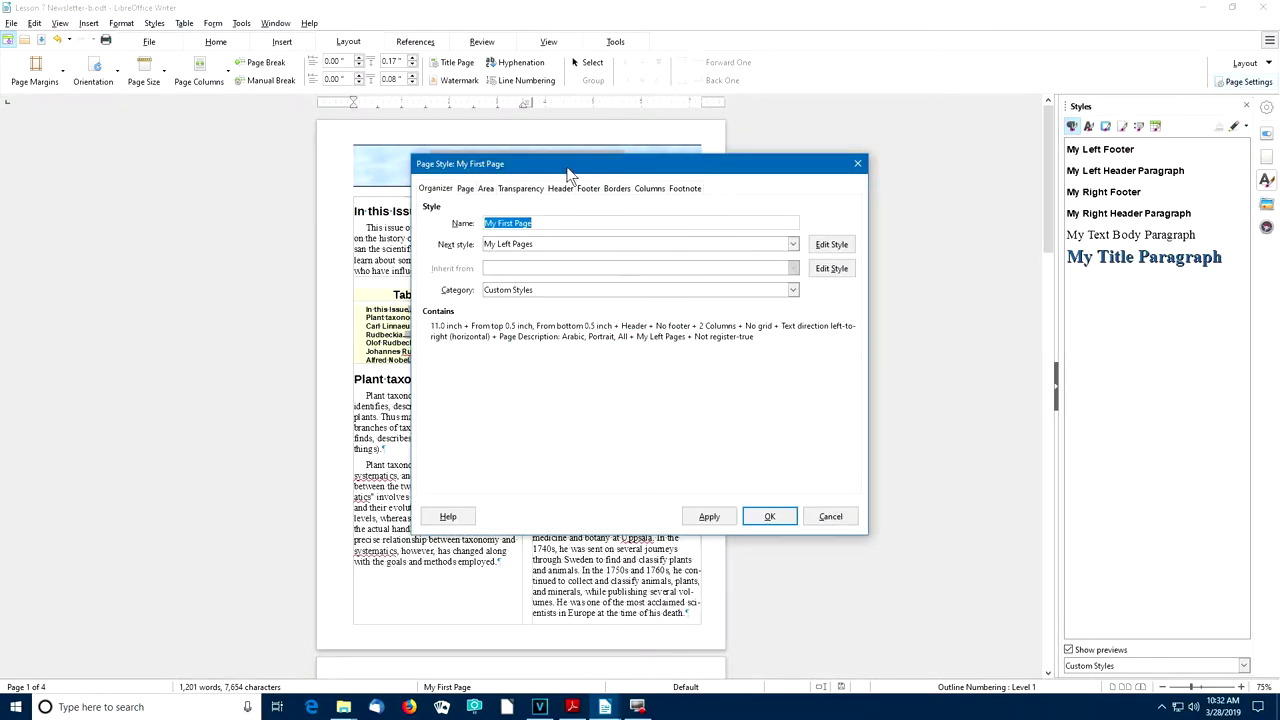
pyautogui.moveTo(566, 168); pyautogui.dragTo(566, 136)
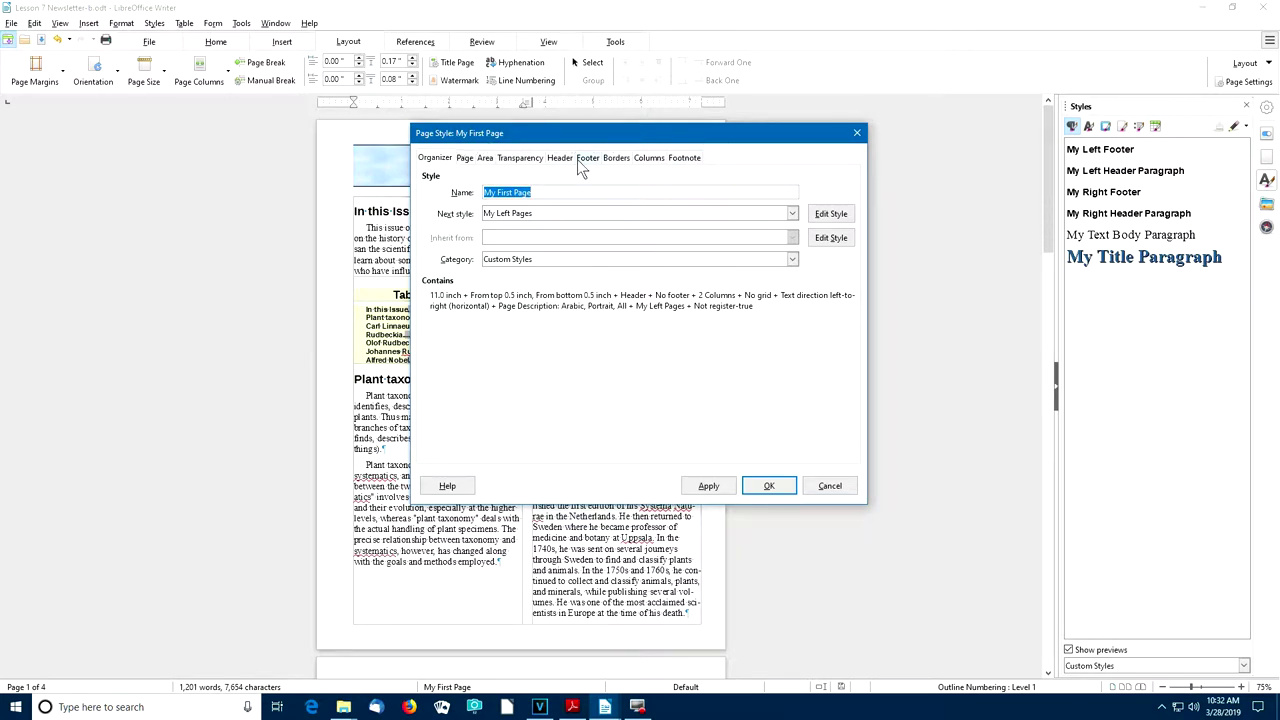
pyautogui.click(486, 159)
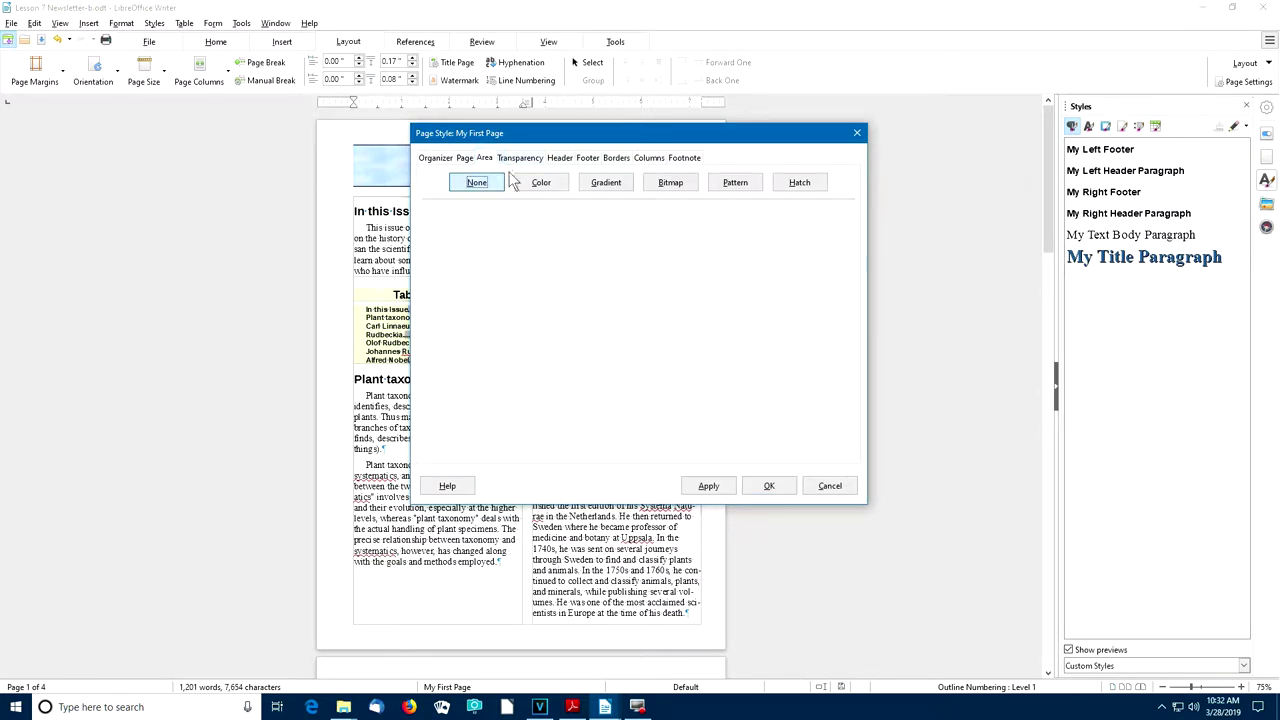
pyautogui.click(672, 188)
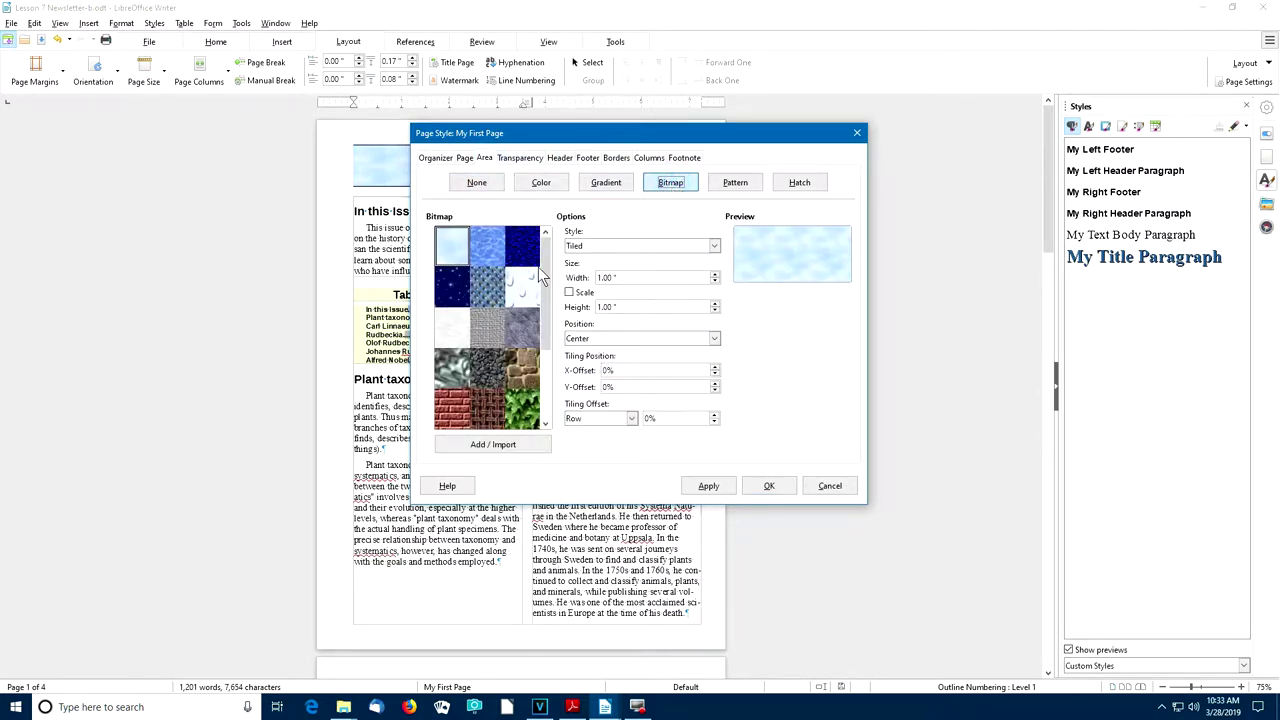
pyautogui.click(455, 317)
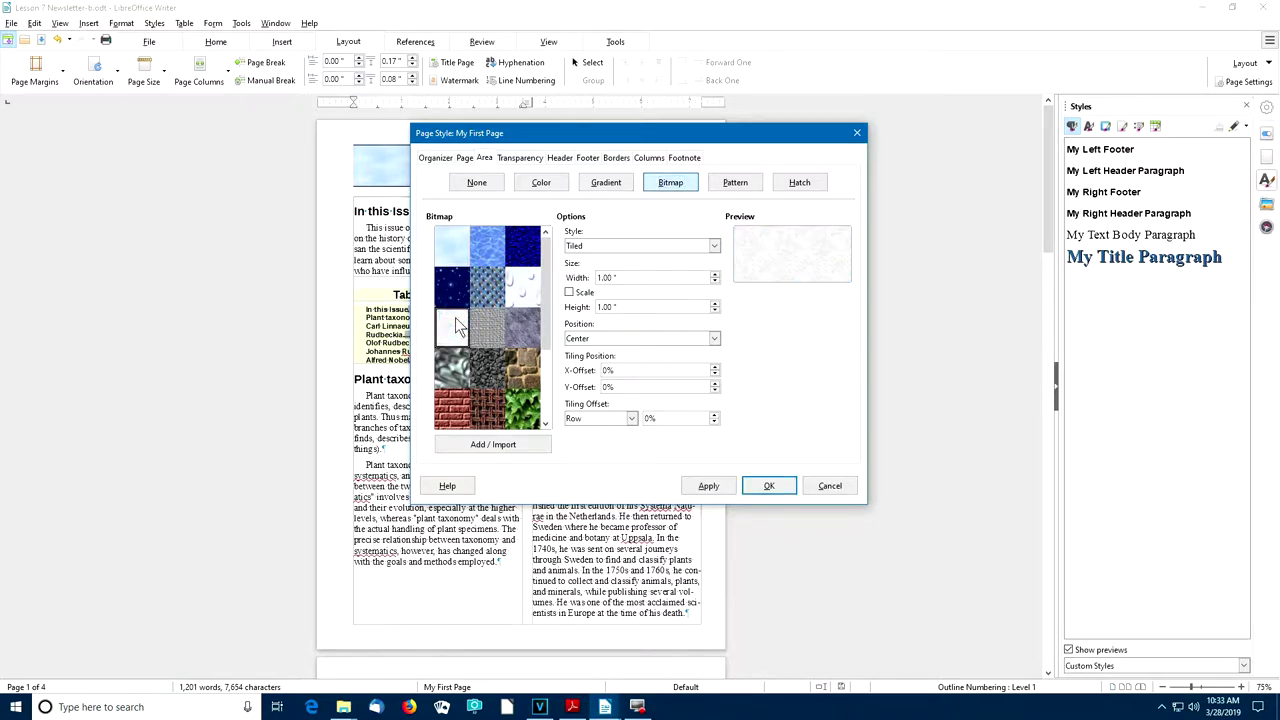
pyautogui.click(710, 487)
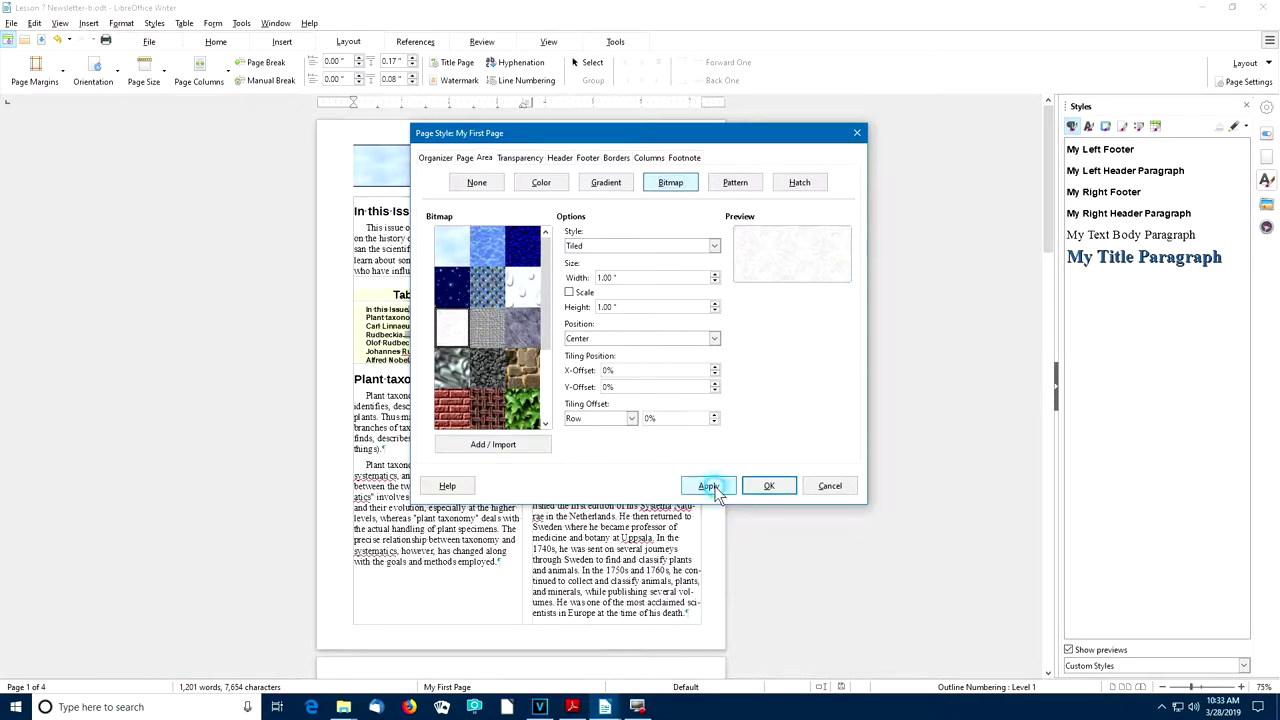
pyautogui.moveTo(649, 134); pyautogui.dragTo(880, 122)
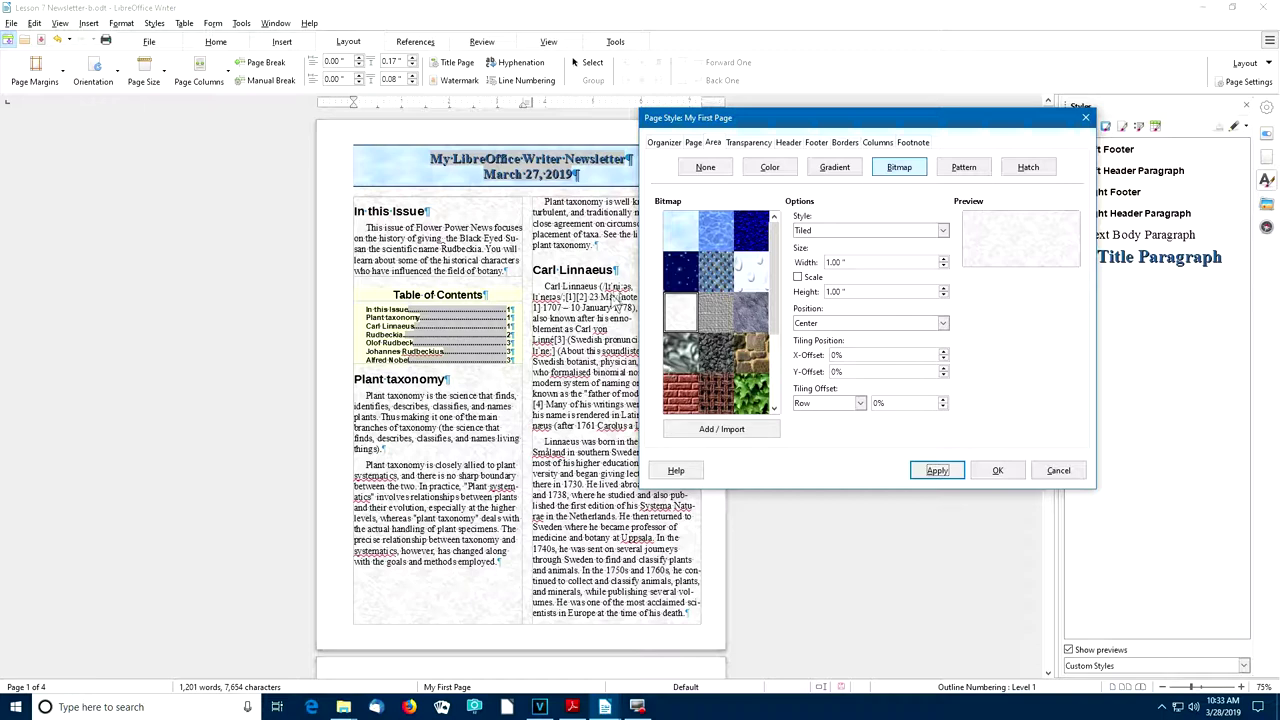
pyautogui.moveTo(774, 330); pyautogui.dragTo(783, 402)
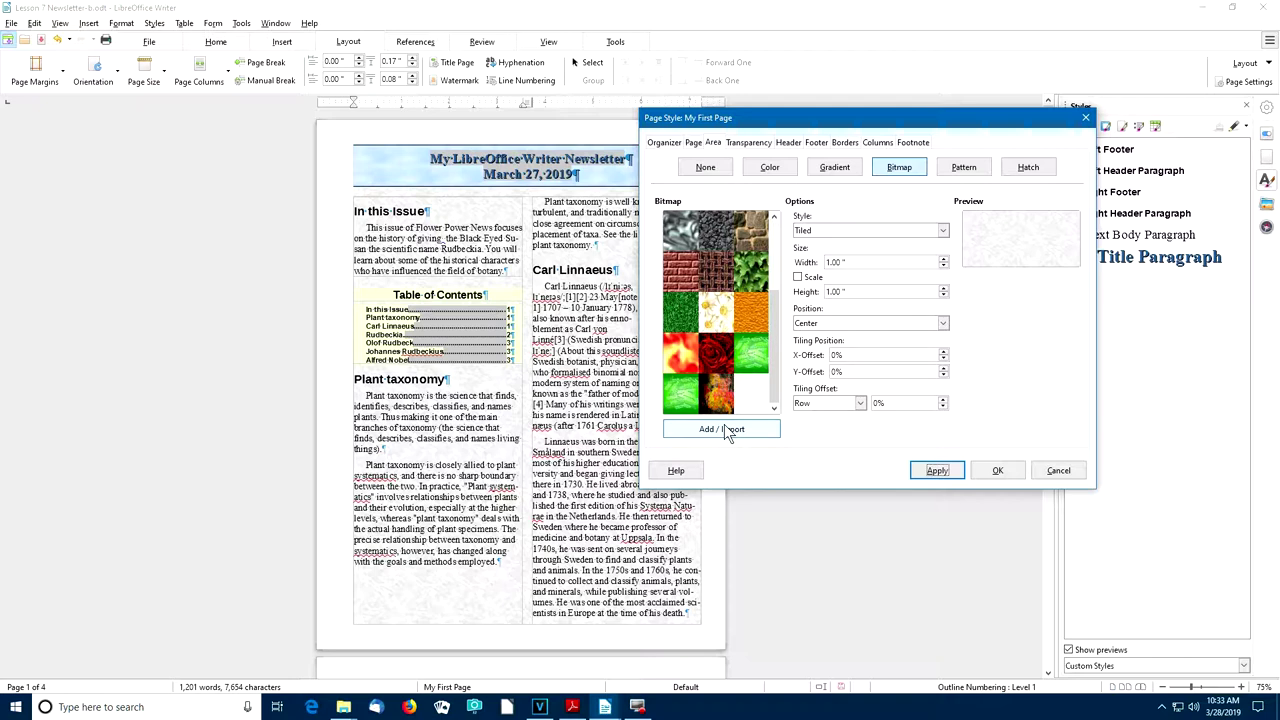
pyautogui.click(941, 474)
pyautogui.click(983, 476)
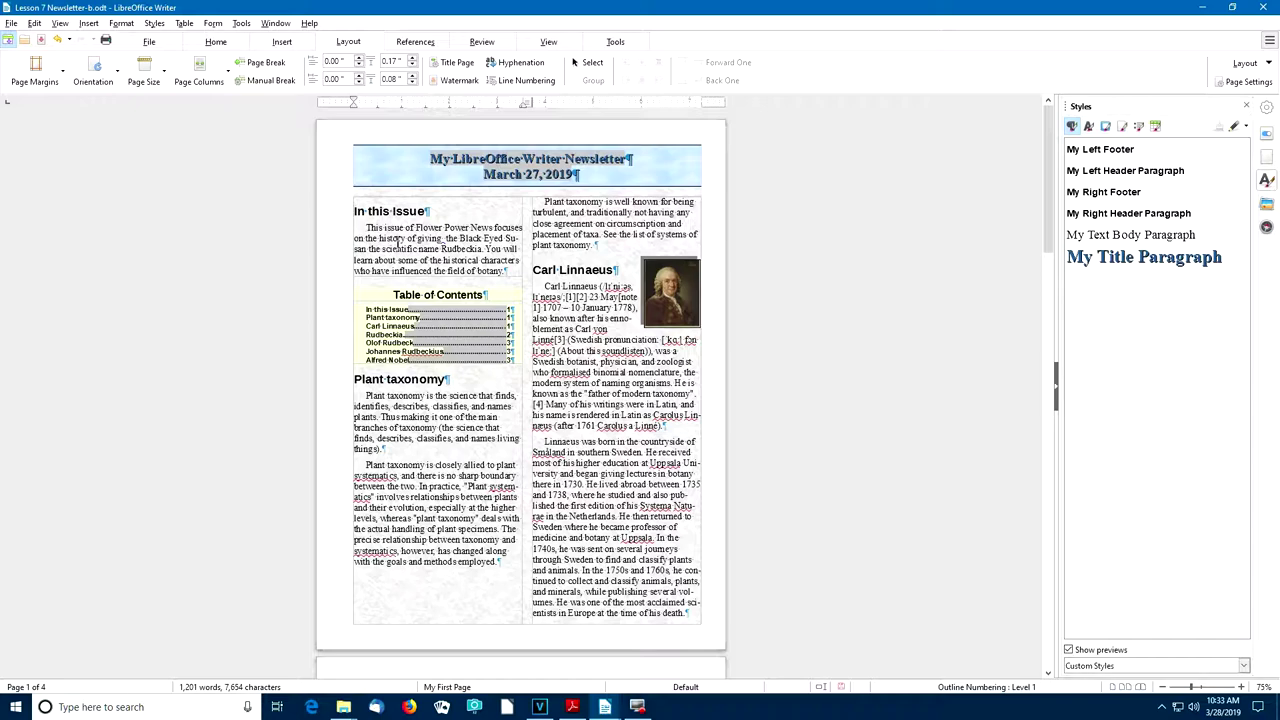
# Set the My Text Body Paragraph style's indents before and after text to 0.08" each.
pyautogui.rightClick(399, 238)
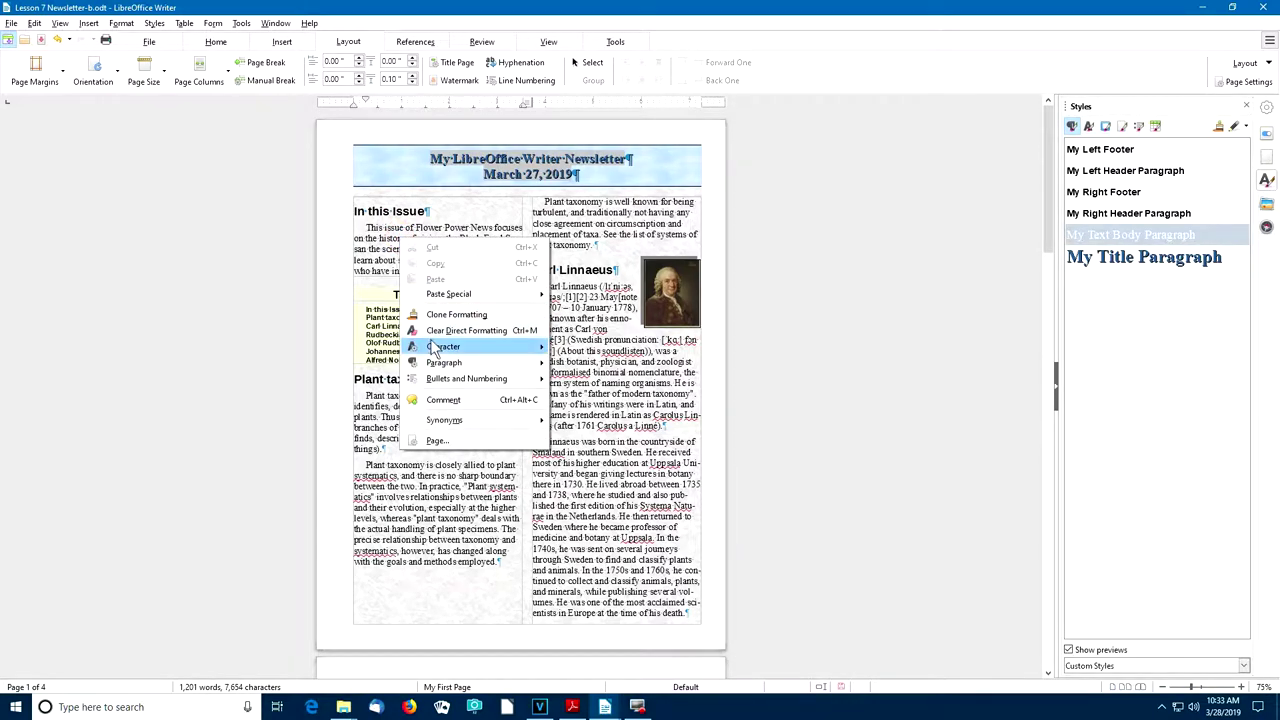
pyautogui.moveTo(441, 365)
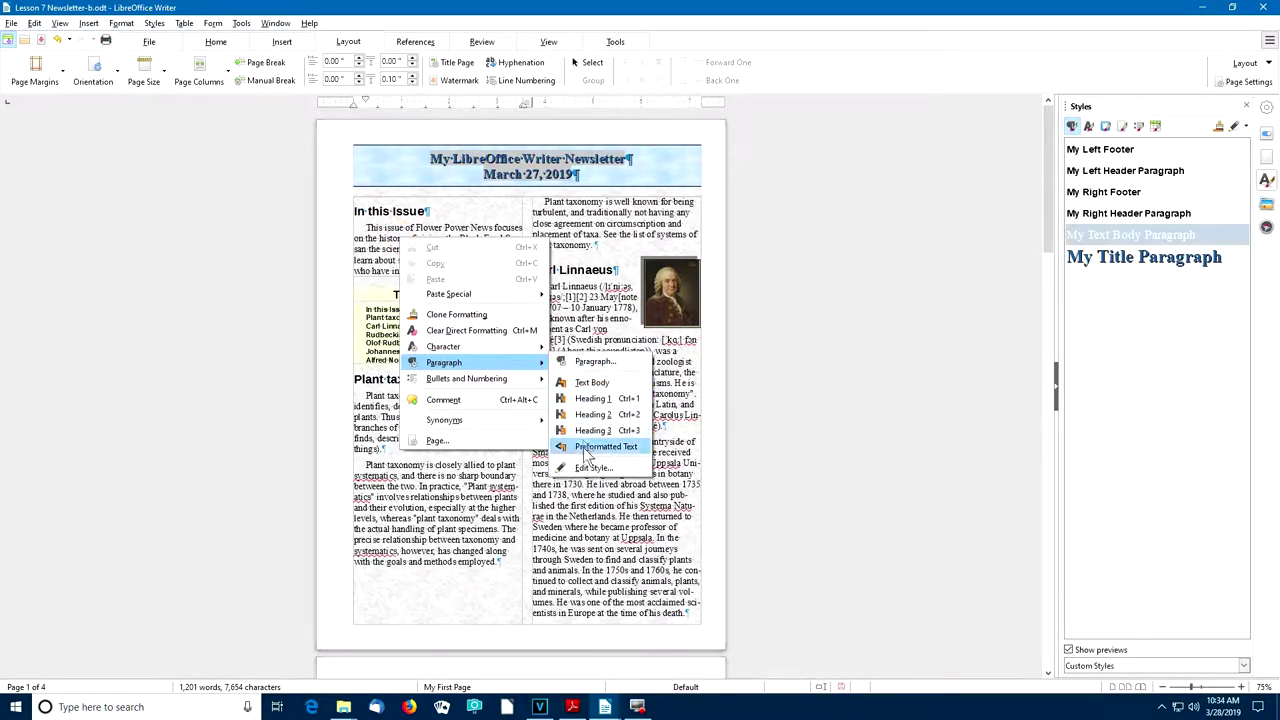
pyautogui.click(588, 469)
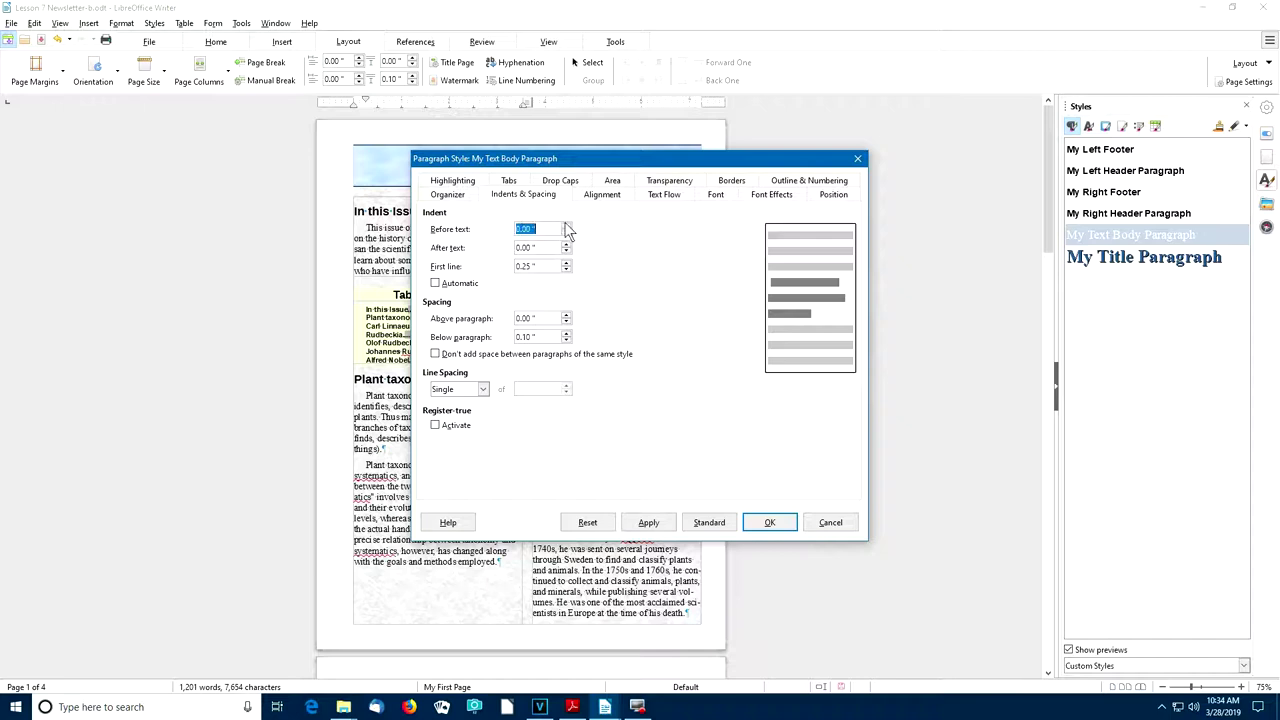
pyautogui.click(566, 226)
pyautogui.click(566, 226)
pyautogui.click(566, 226)
pyautogui.click(566, 226)
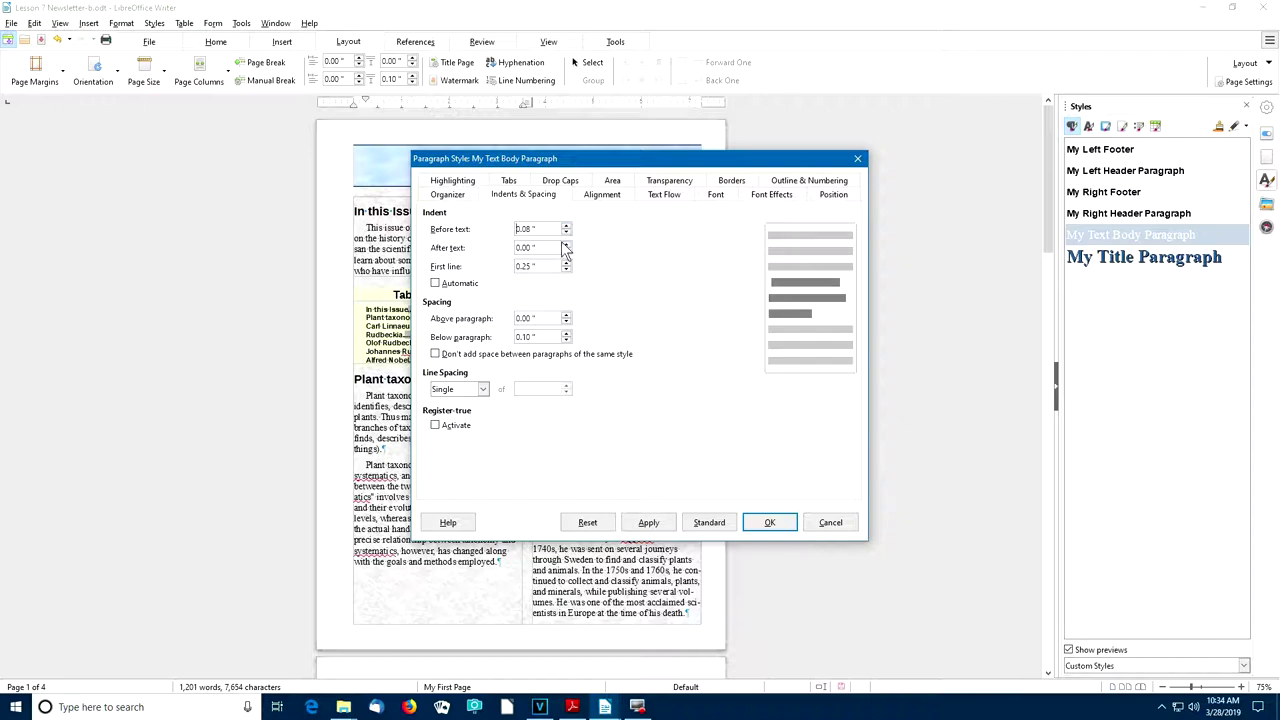
pyautogui.click(565, 244)
pyautogui.click(565, 244)
pyautogui.click(565, 244)
pyautogui.click(565, 244)
pyautogui.click(648, 524)
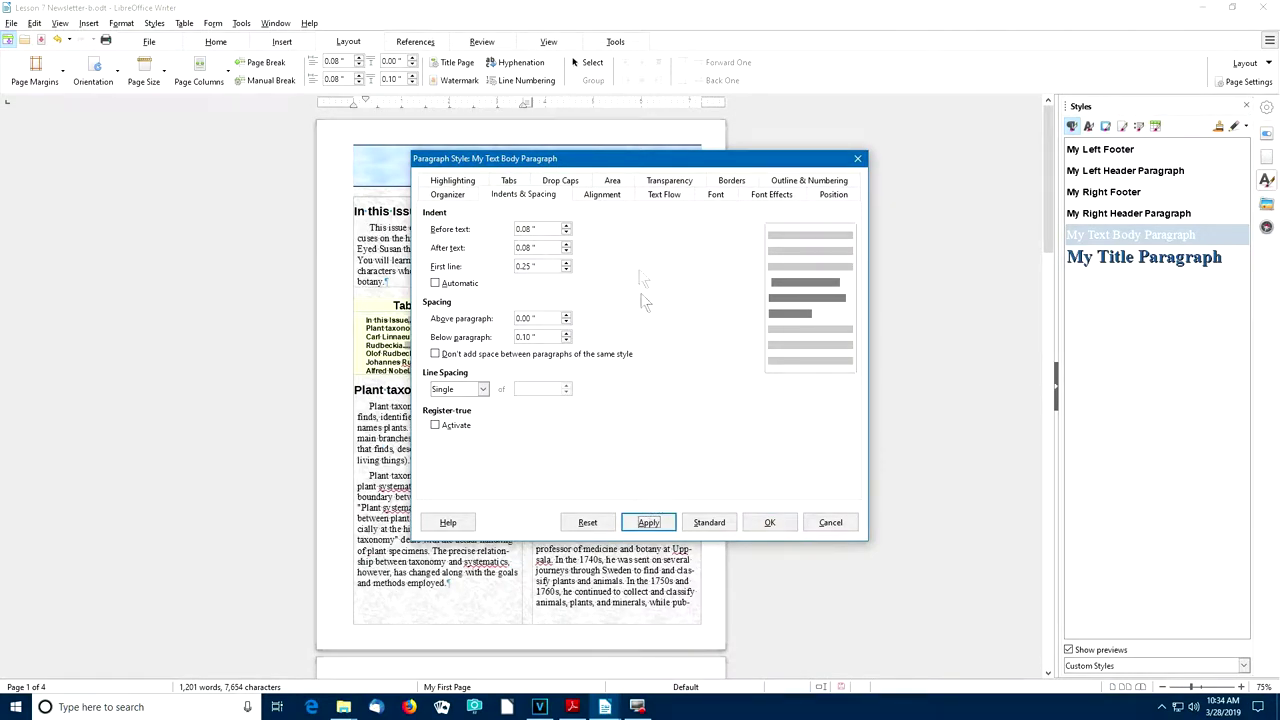
pyautogui.moveTo(650, 160); pyautogui.dragTo(769, 162)
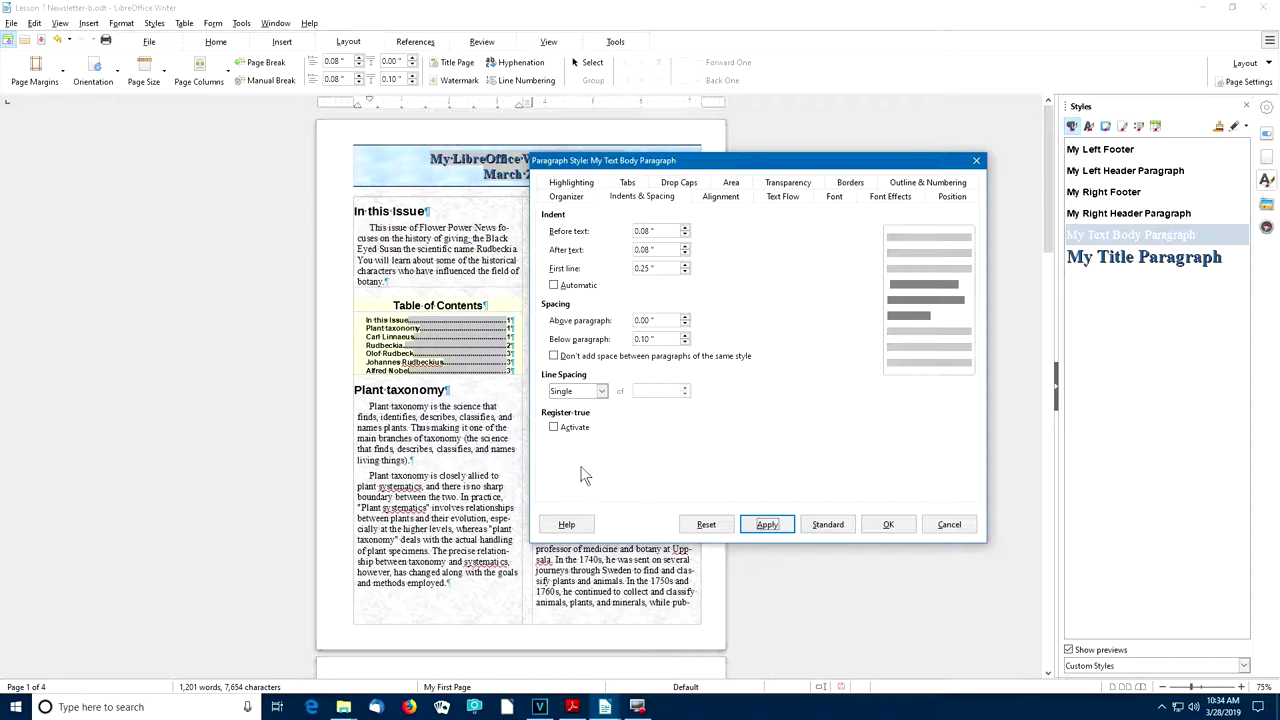
pyautogui.click(885, 524)
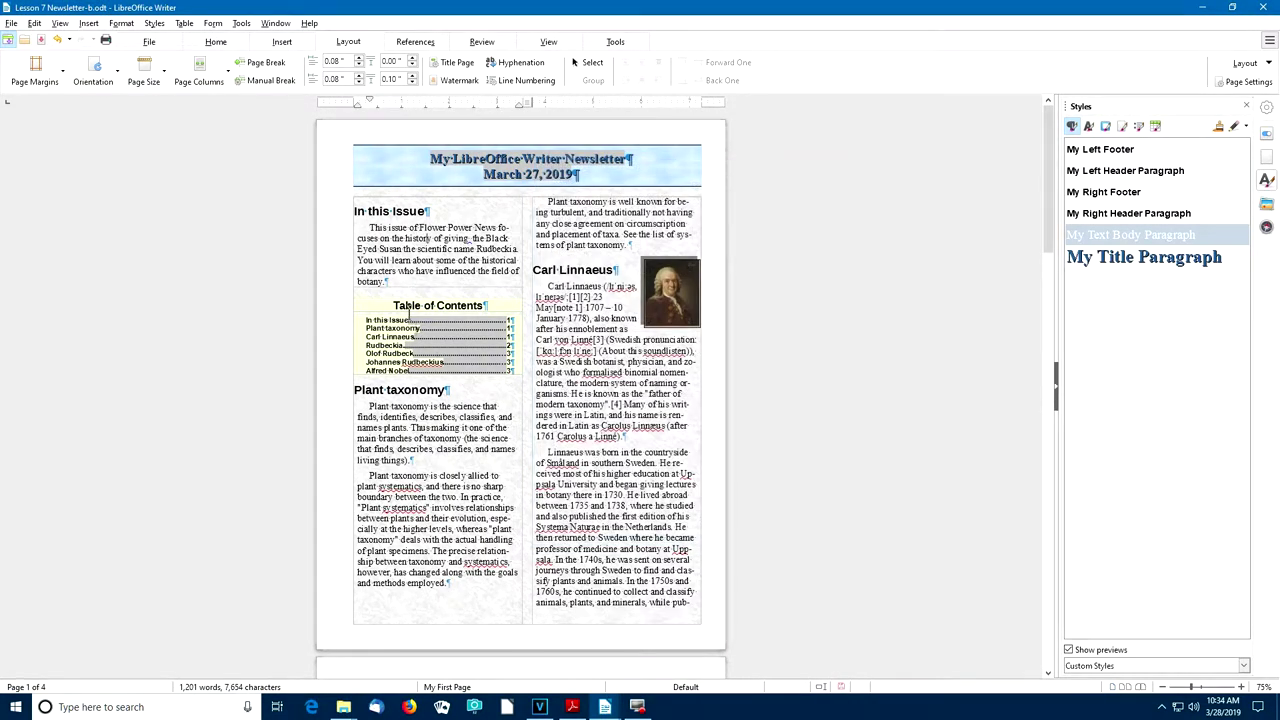
# Increase the Heading 1 style's indents before and after text so the headings line up with the body paragraphs.
pyautogui.rightClick(403, 214)
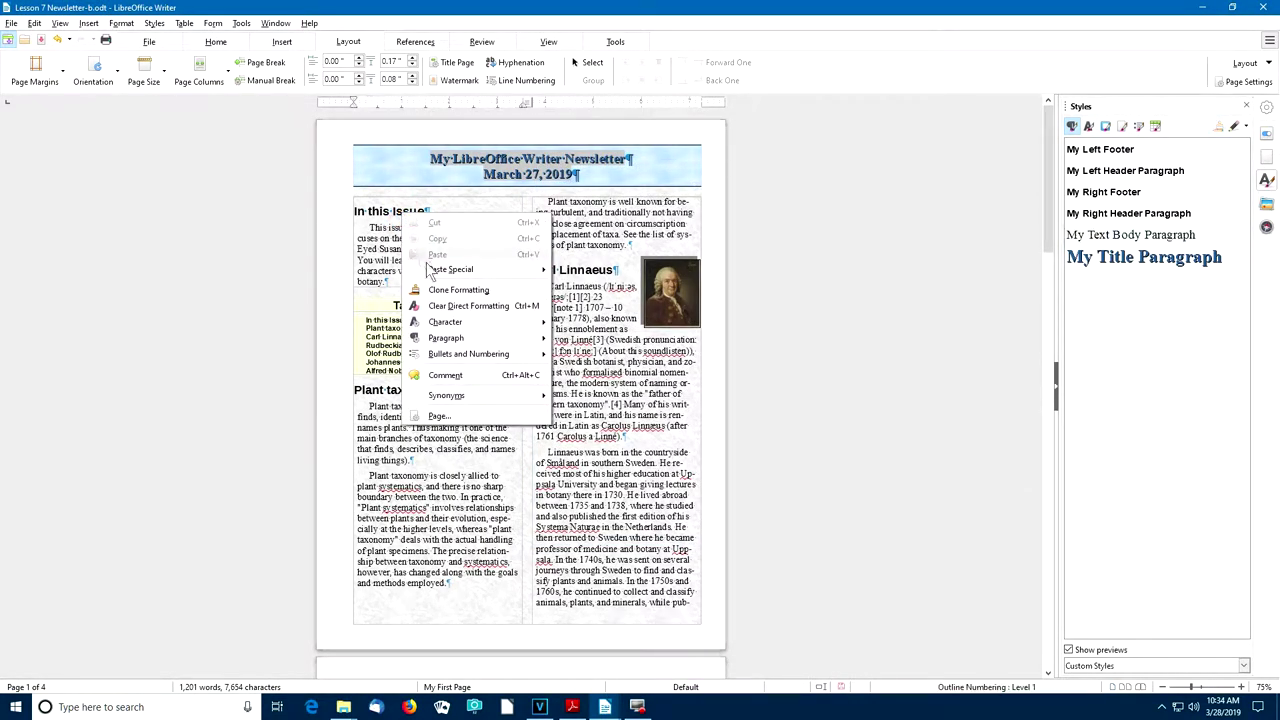
pyautogui.moveTo(492, 343)
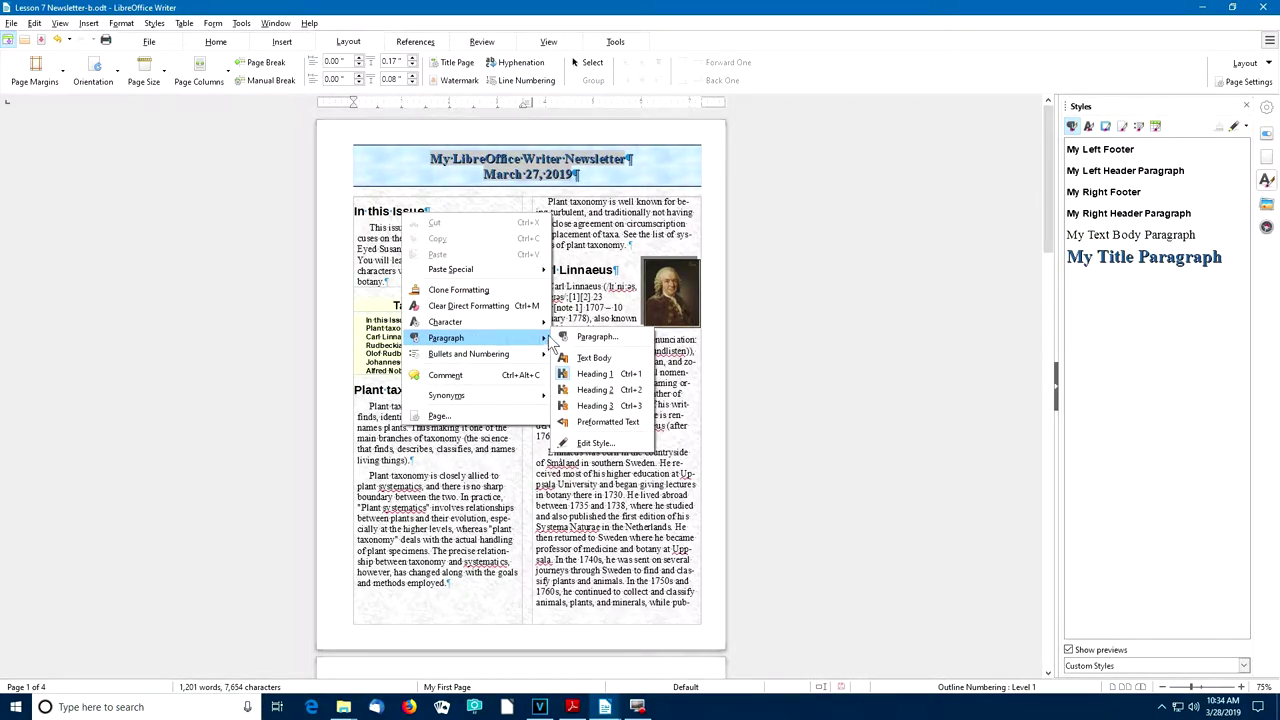
pyautogui.click(595, 442)
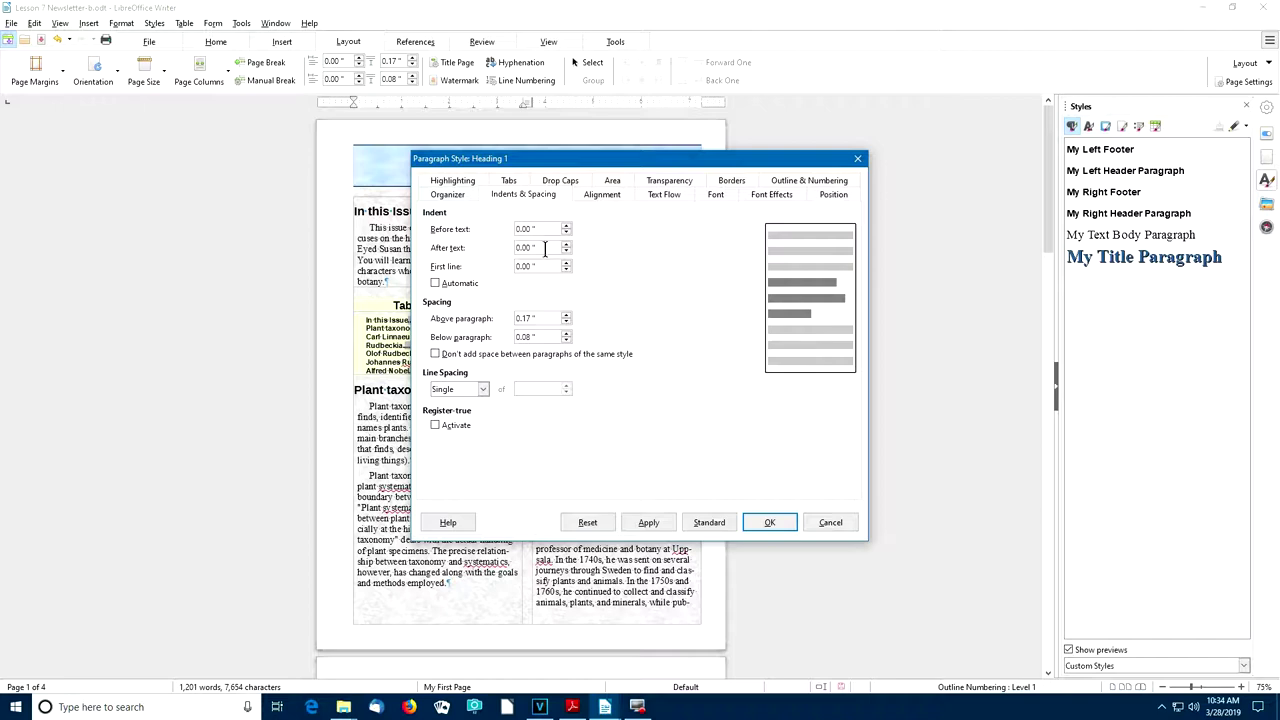
pyautogui.click(566, 227)
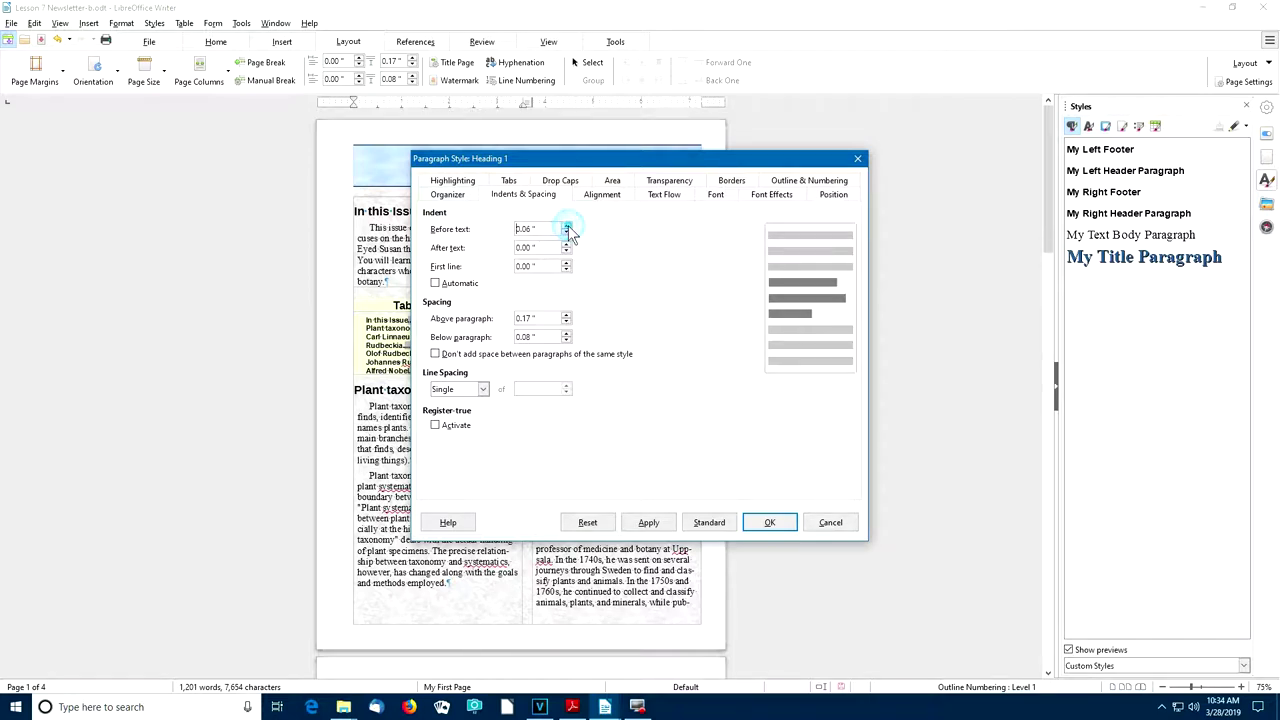
pyautogui.click(566, 244)
pyautogui.click(566, 244)
pyautogui.click(646, 522)
pyautogui.click(766, 522)
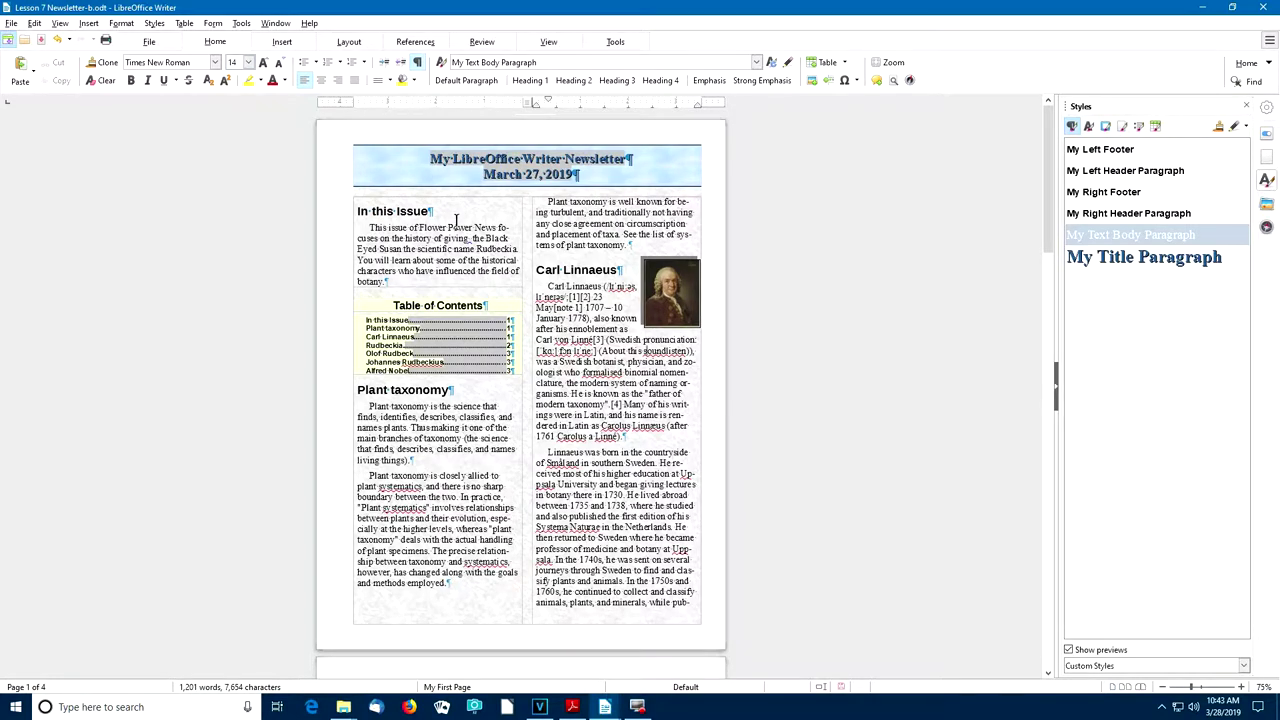
# Update the table of contents on the first page and return to the body text.
pyautogui.rightClick(406, 327)
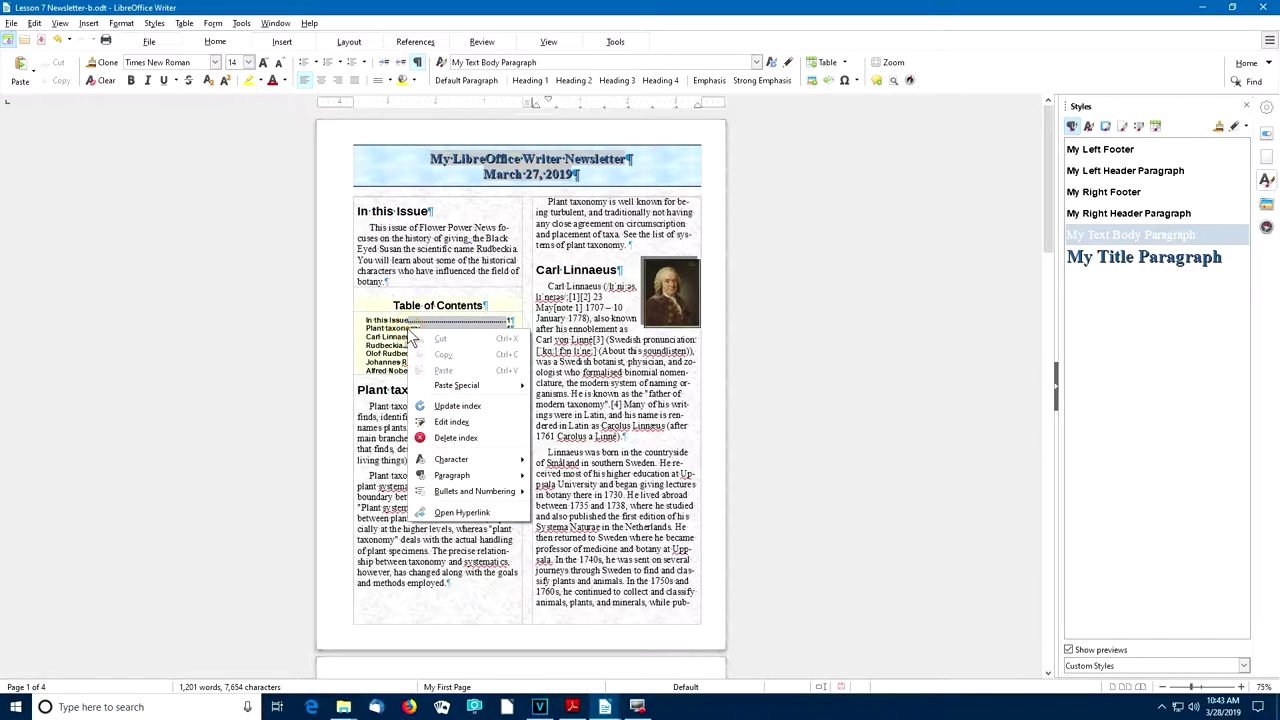
pyautogui.click(470, 410)
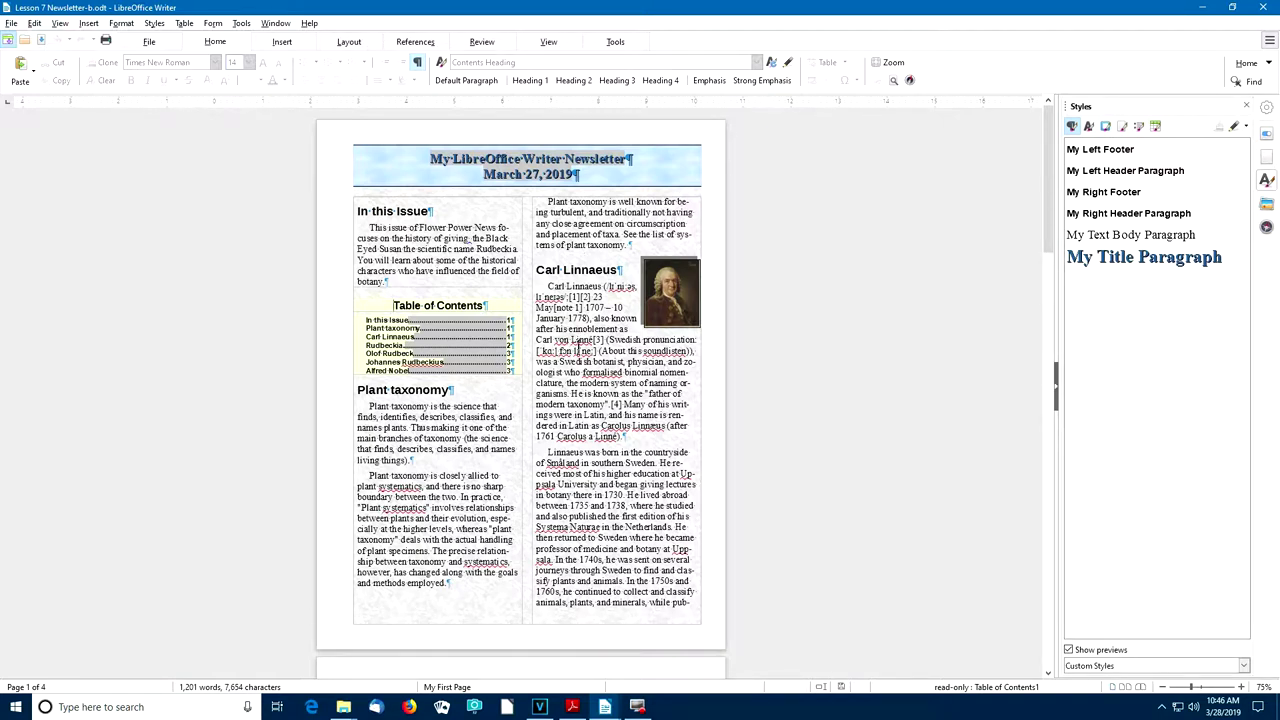
pyautogui.click(572, 366)
# Add the closing line "This document was last edited on" with a date field in the empty paragraph at the document's end.
pyautogui.hotkey('ctrl', 'End')
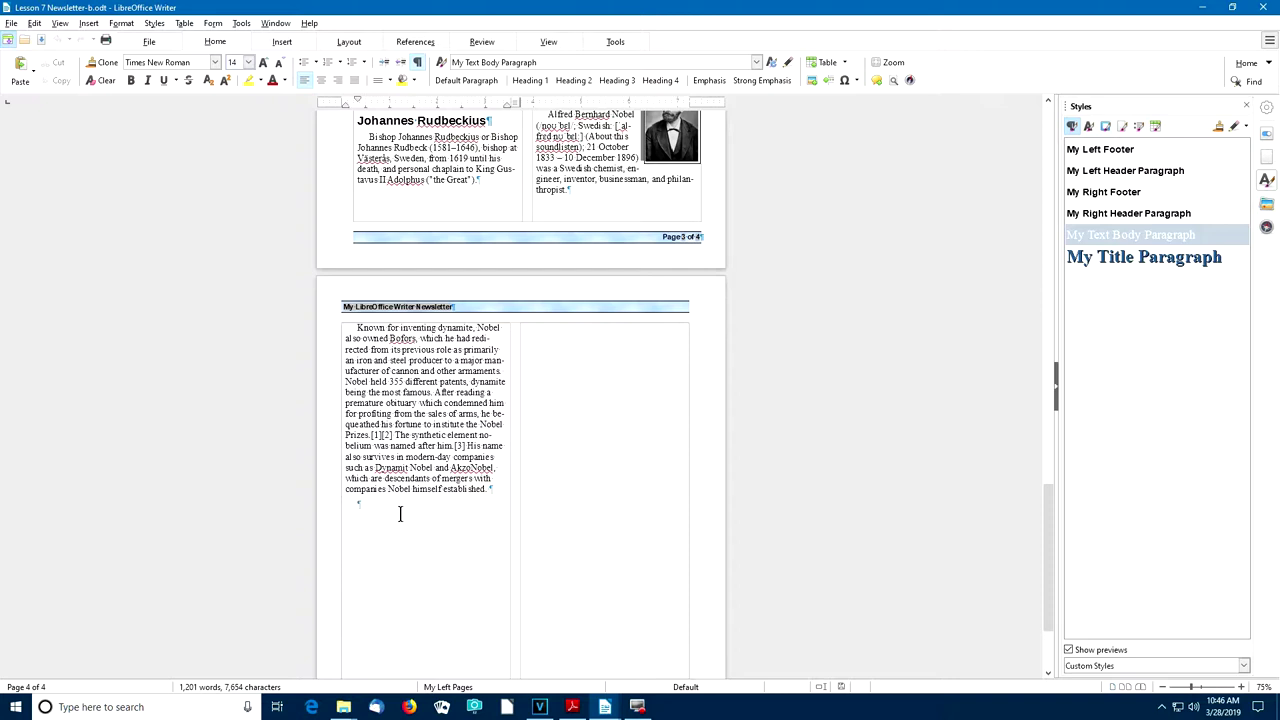
pyautogui.write('his document was last edited on')
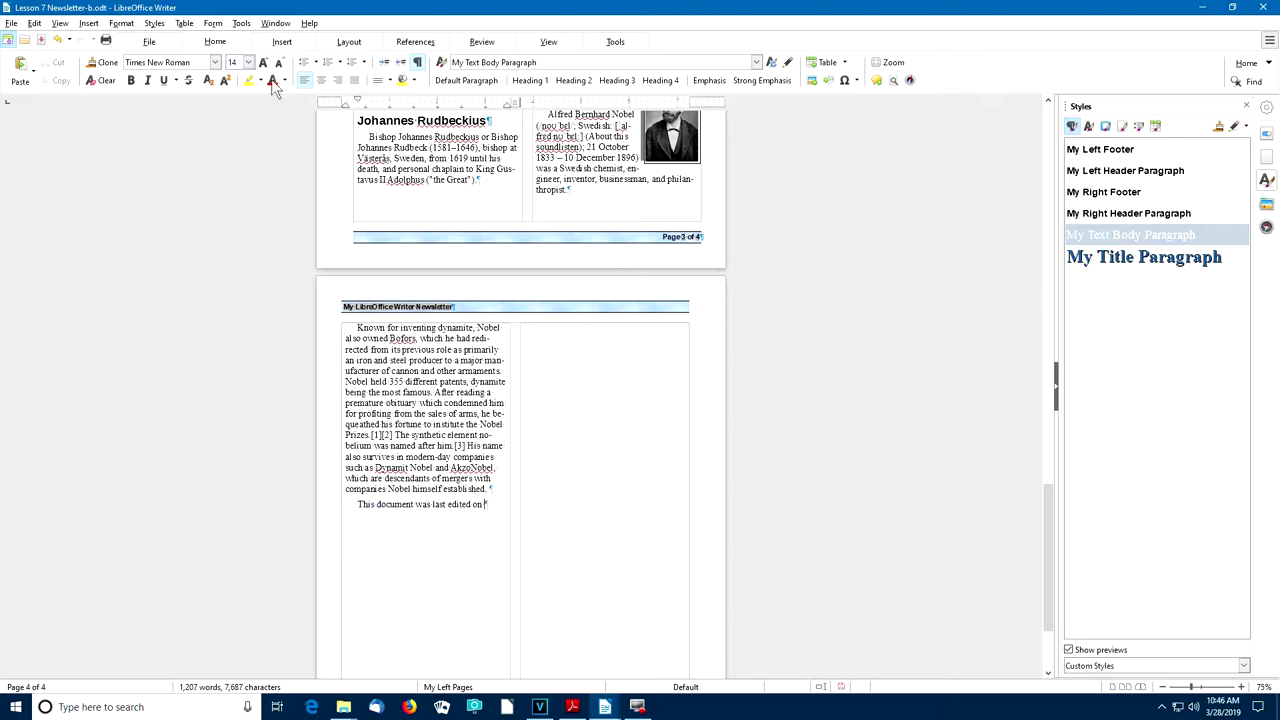
pyautogui.click(284, 42)
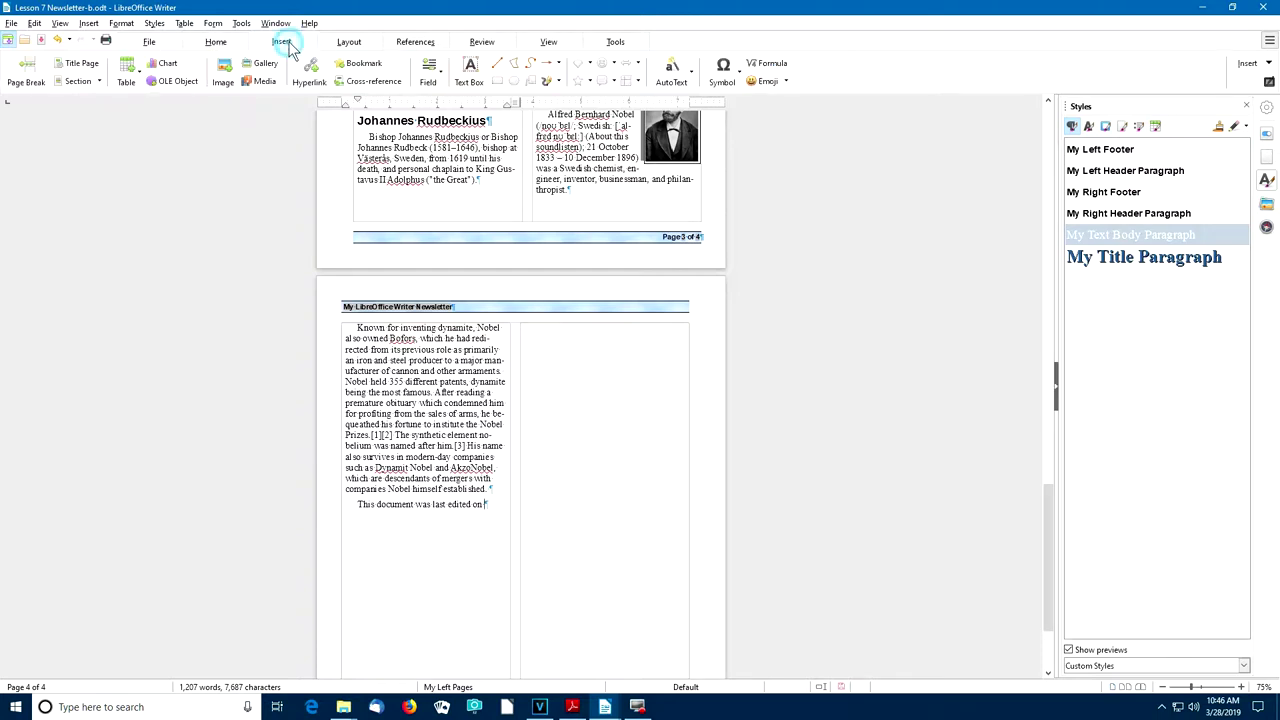
pyautogui.click(430, 72)
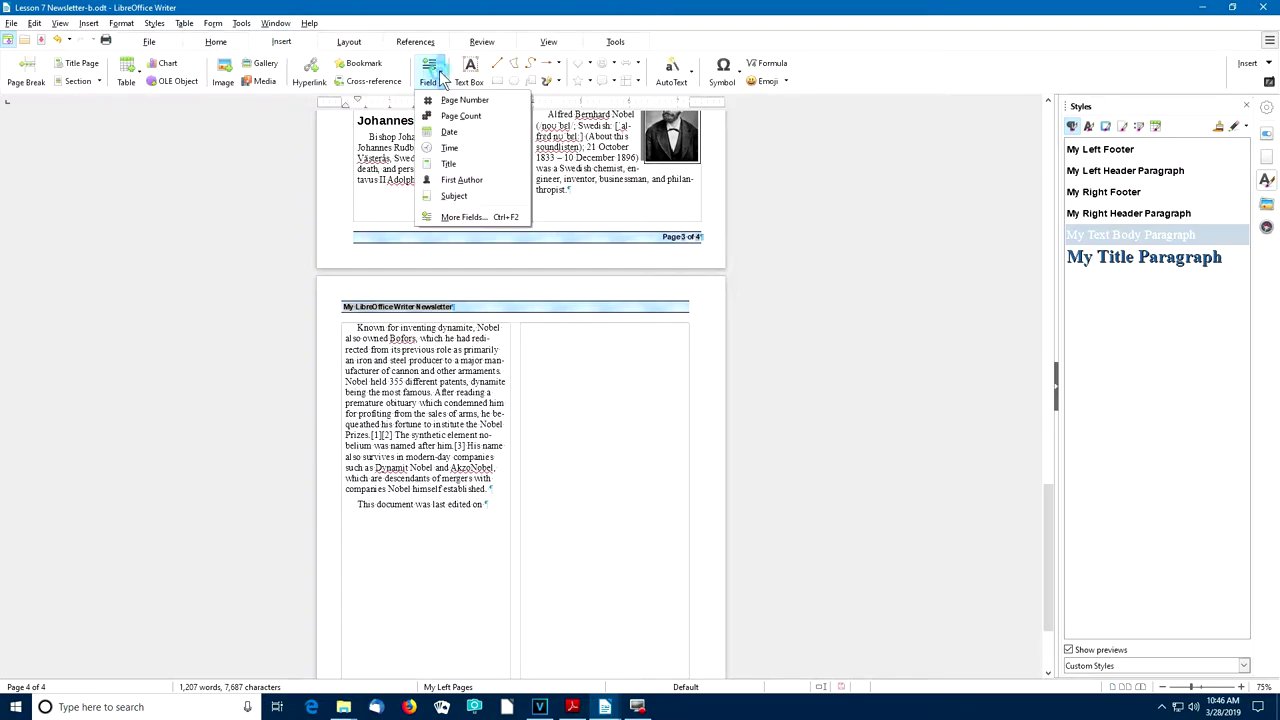
pyautogui.click(449, 133)
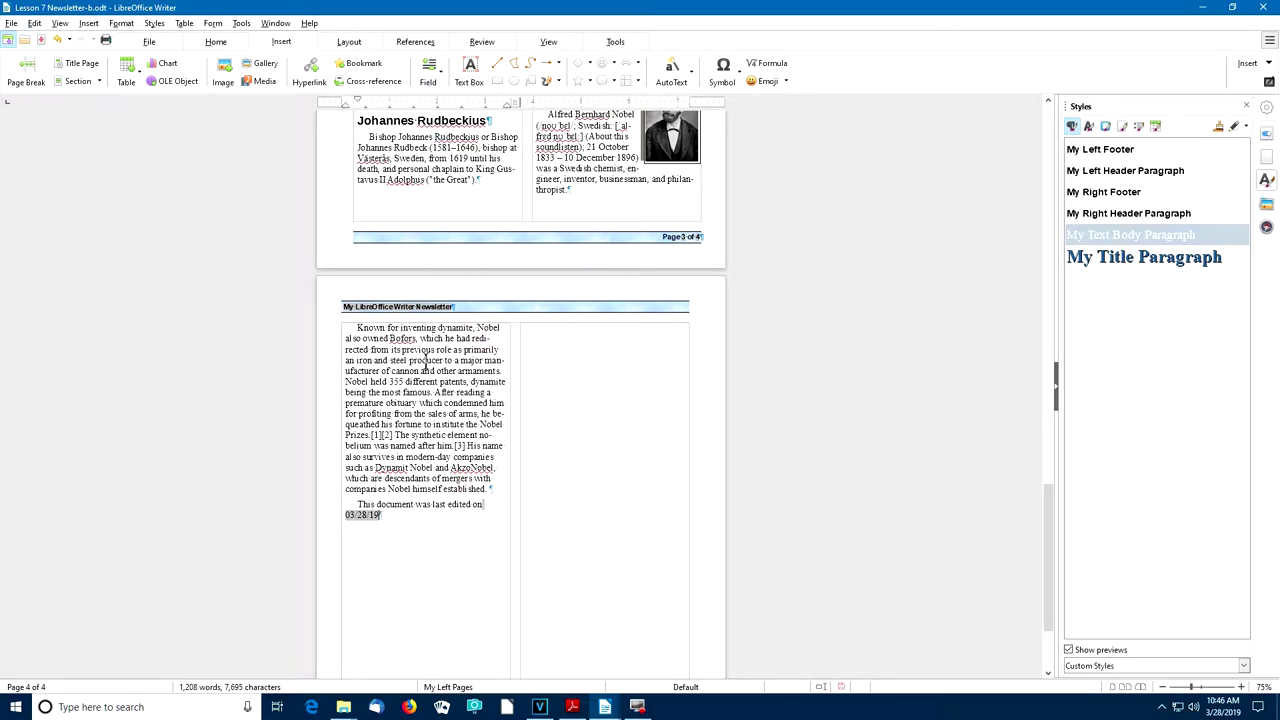
# Change the closing line's date field from fixed to Date in the "Friday, December 31, 1999" format, and return to the document's start.
pyautogui.doubleClick(358, 515)
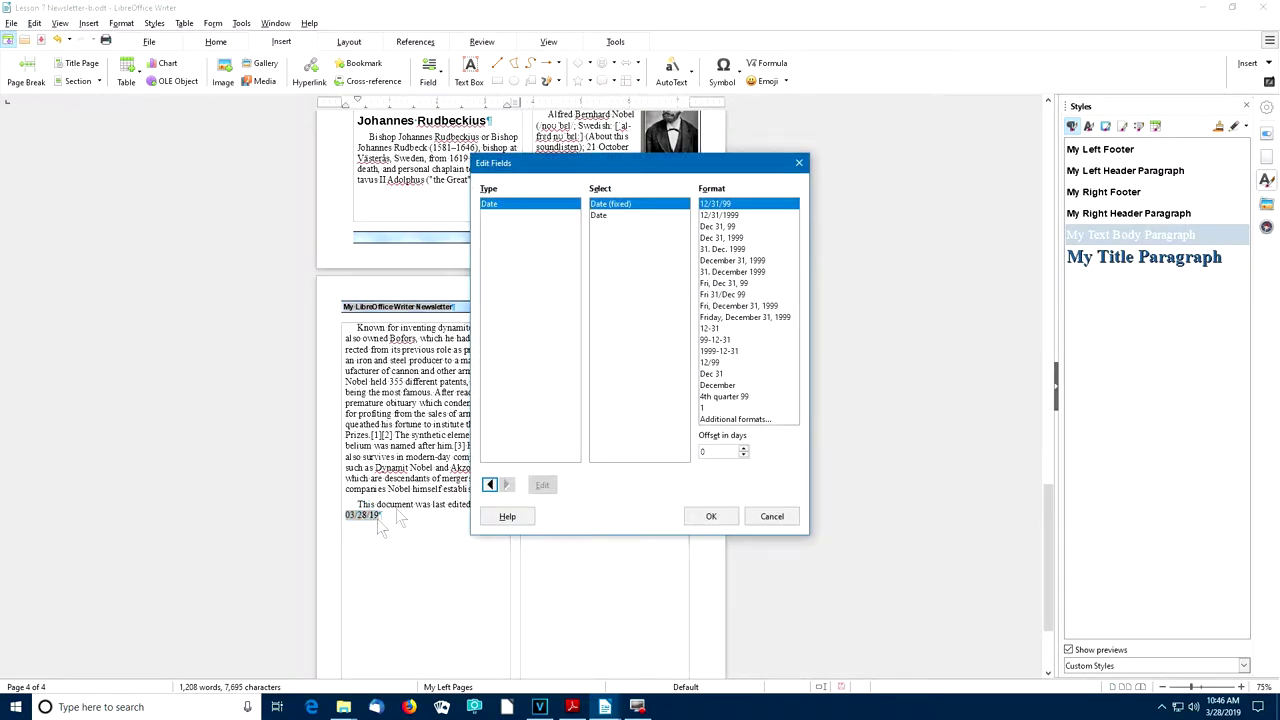
pyautogui.click(601, 217)
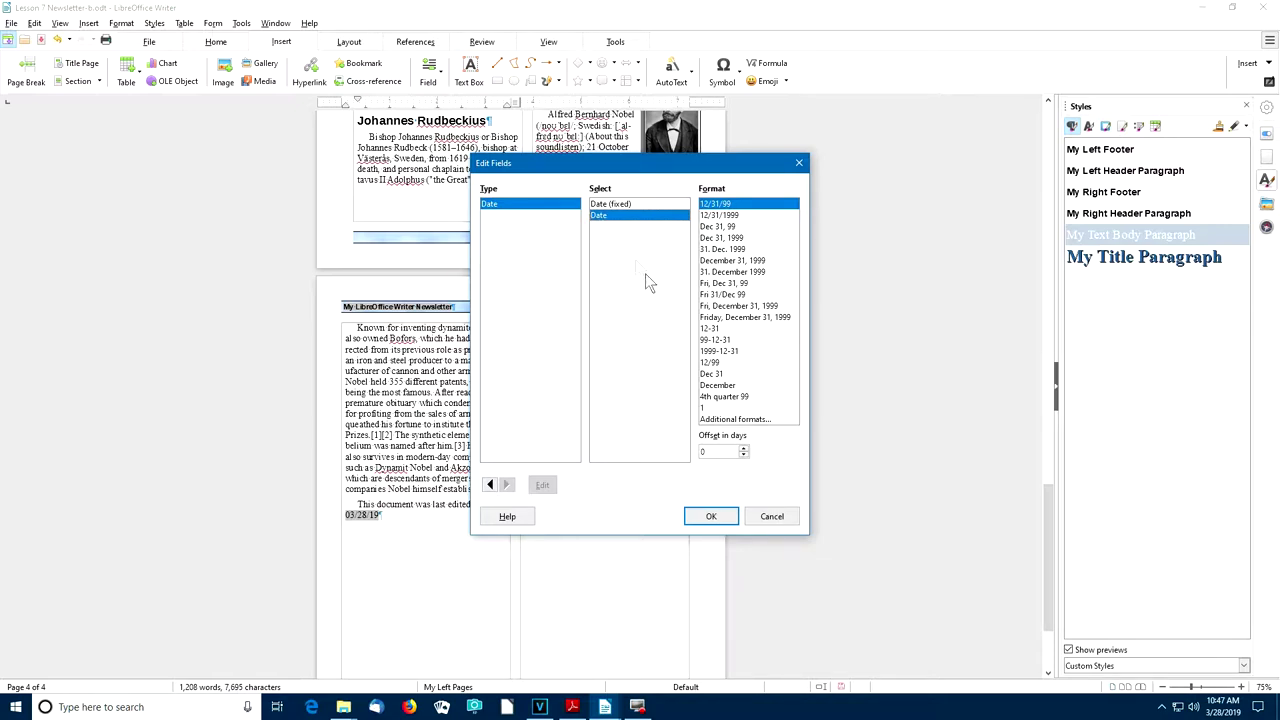
pyautogui.click(745, 318)
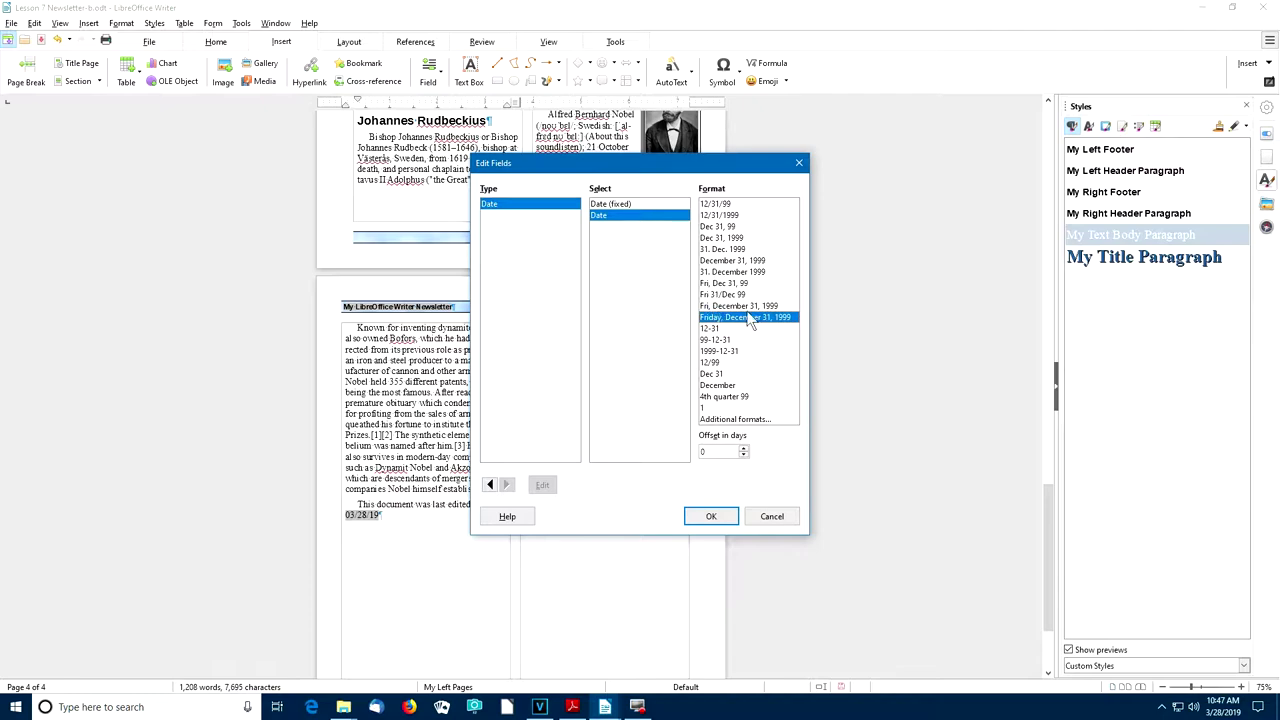
pyautogui.click(711, 517)
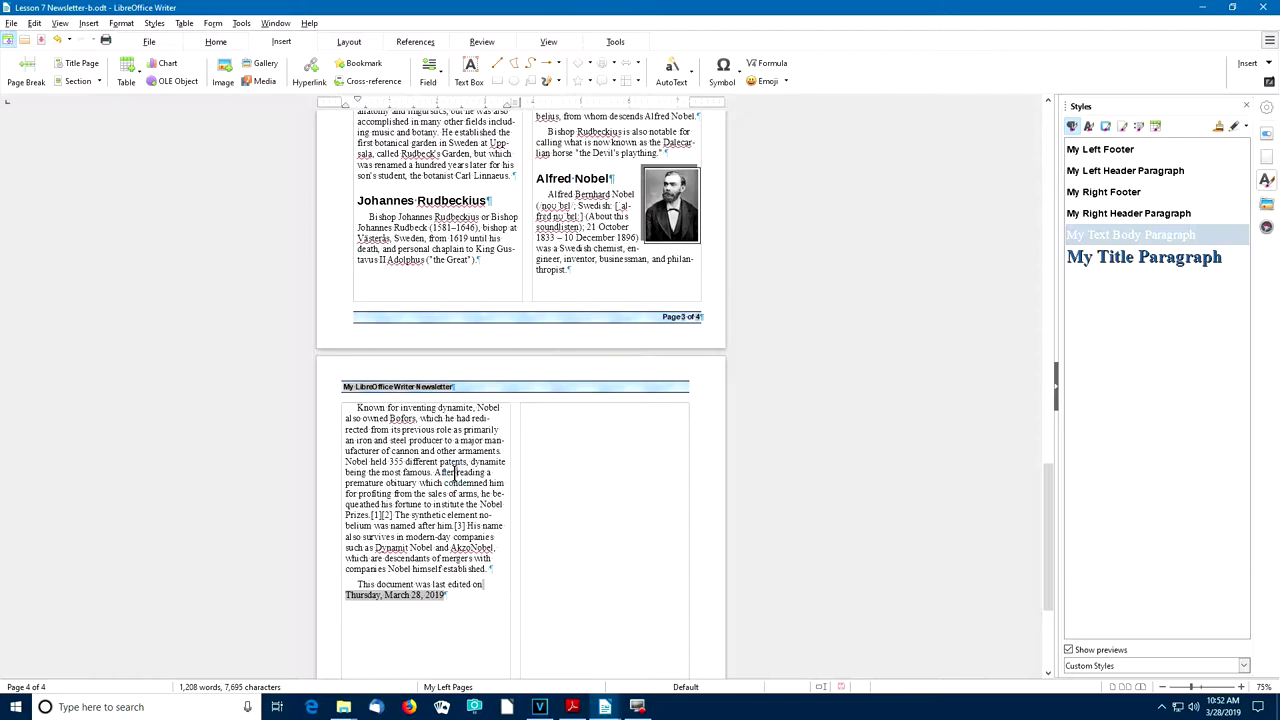
pyautogui.hotkey('ctrl', 'Home')
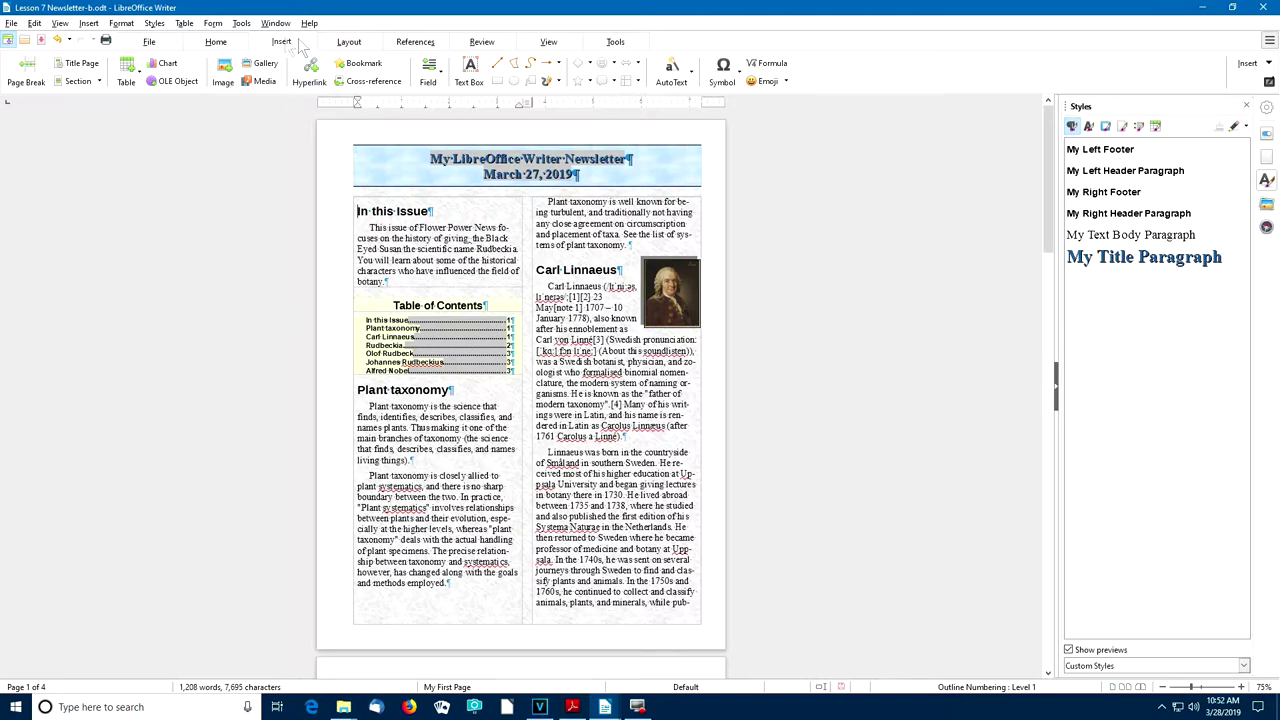
# Export the newsletter as a PDF to the Practice Documents folder, replacing the existing file Lesson 7 Newsletter.pdf.
pyautogui.click(148, 42)
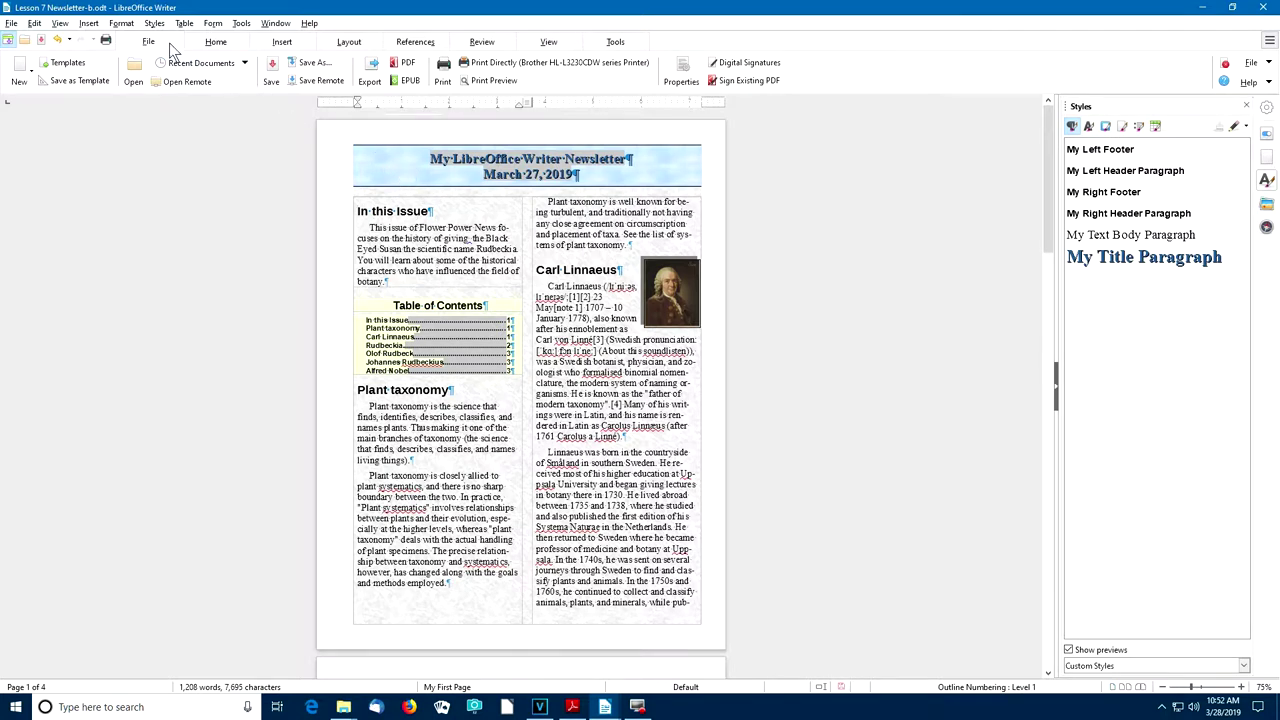
pyautogui.click(408, 64)
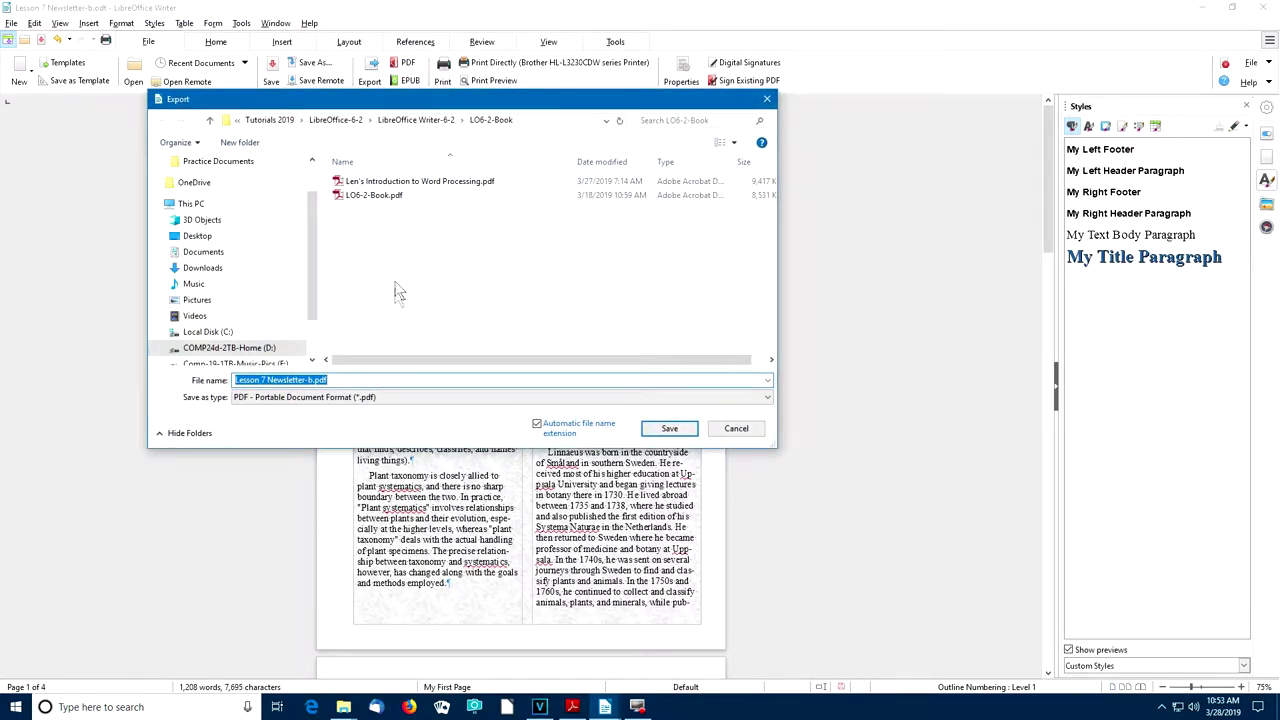
pyautogui.click(437, 118)
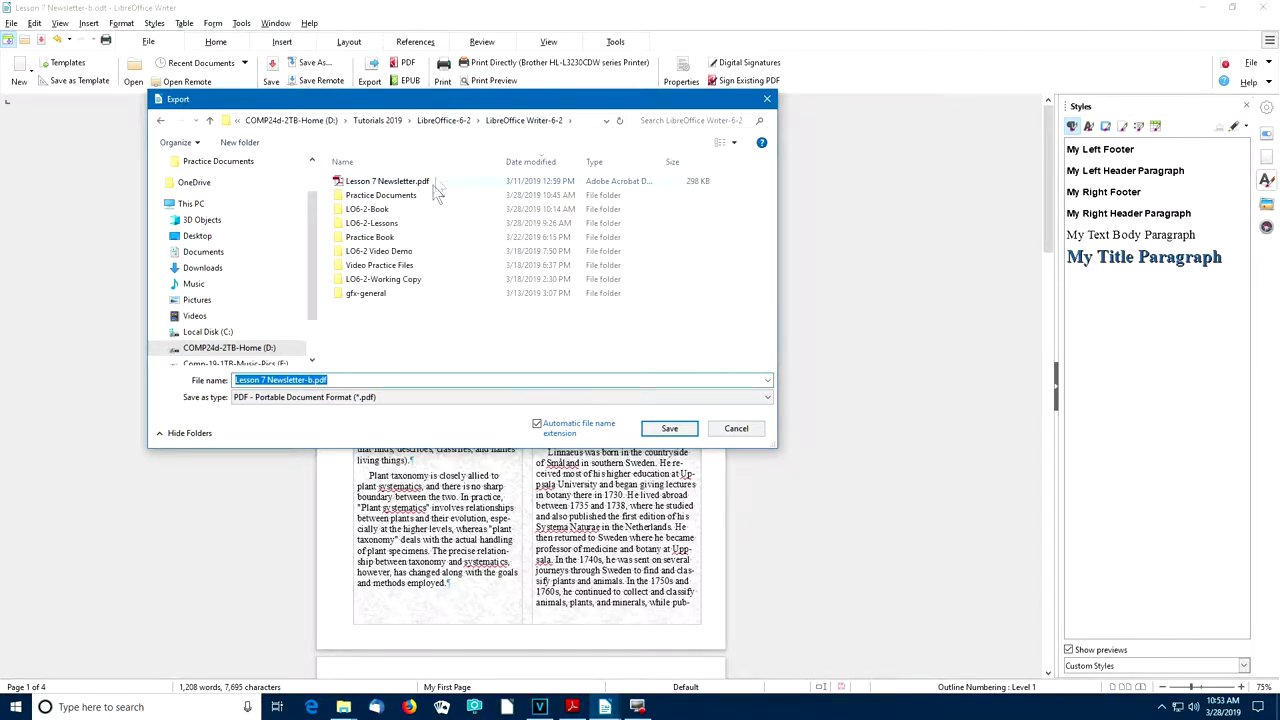
pyautogui.doubleClick(395, 196)
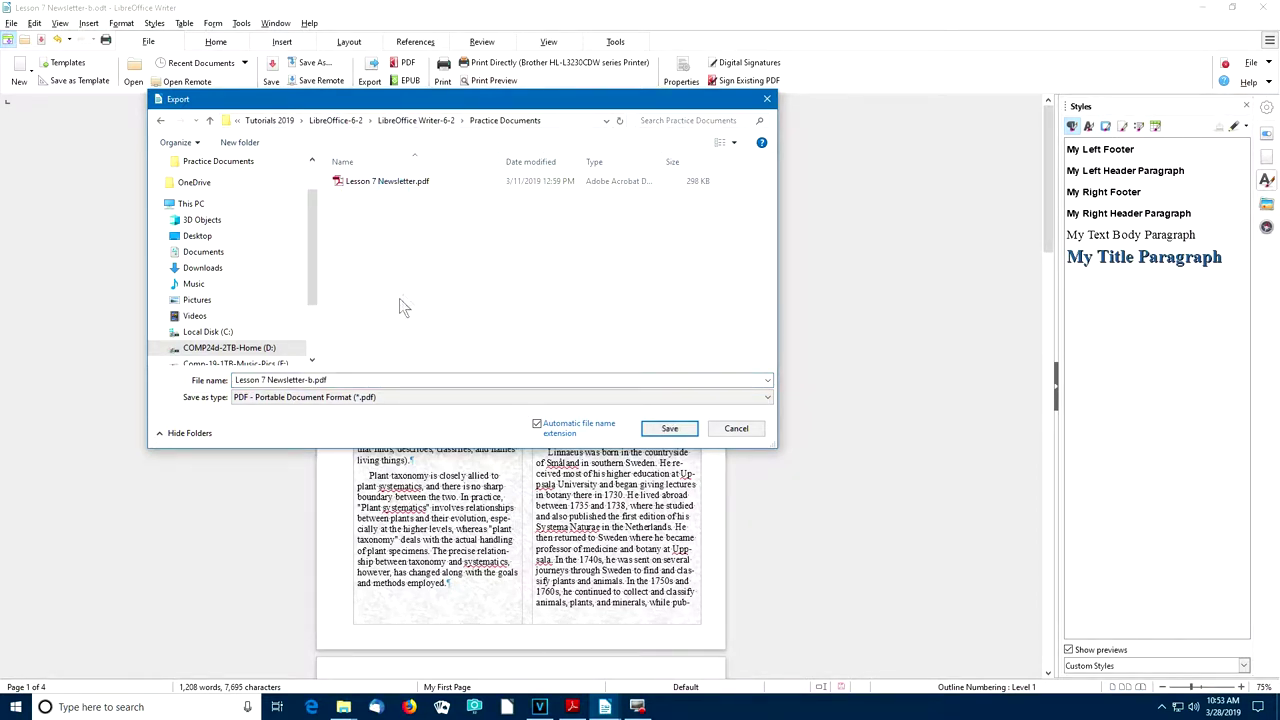
pyautogui.click(300, 382)
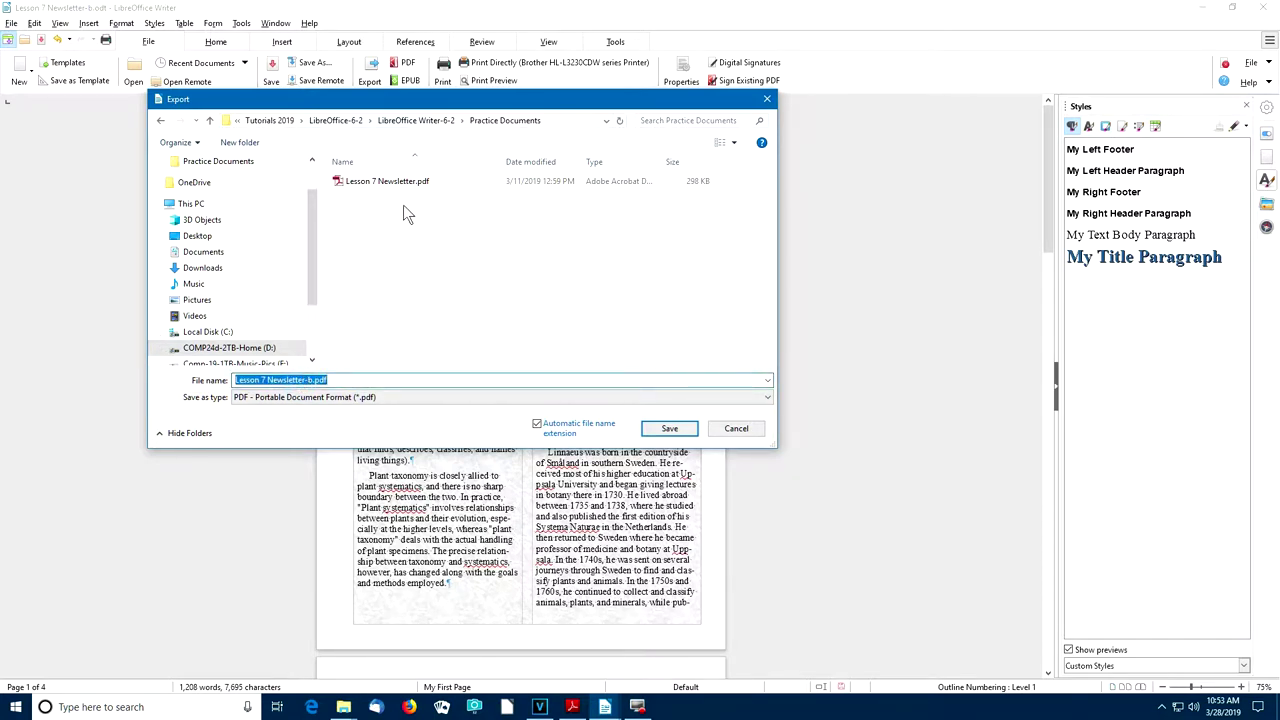
pyautogui.click(394, 183)
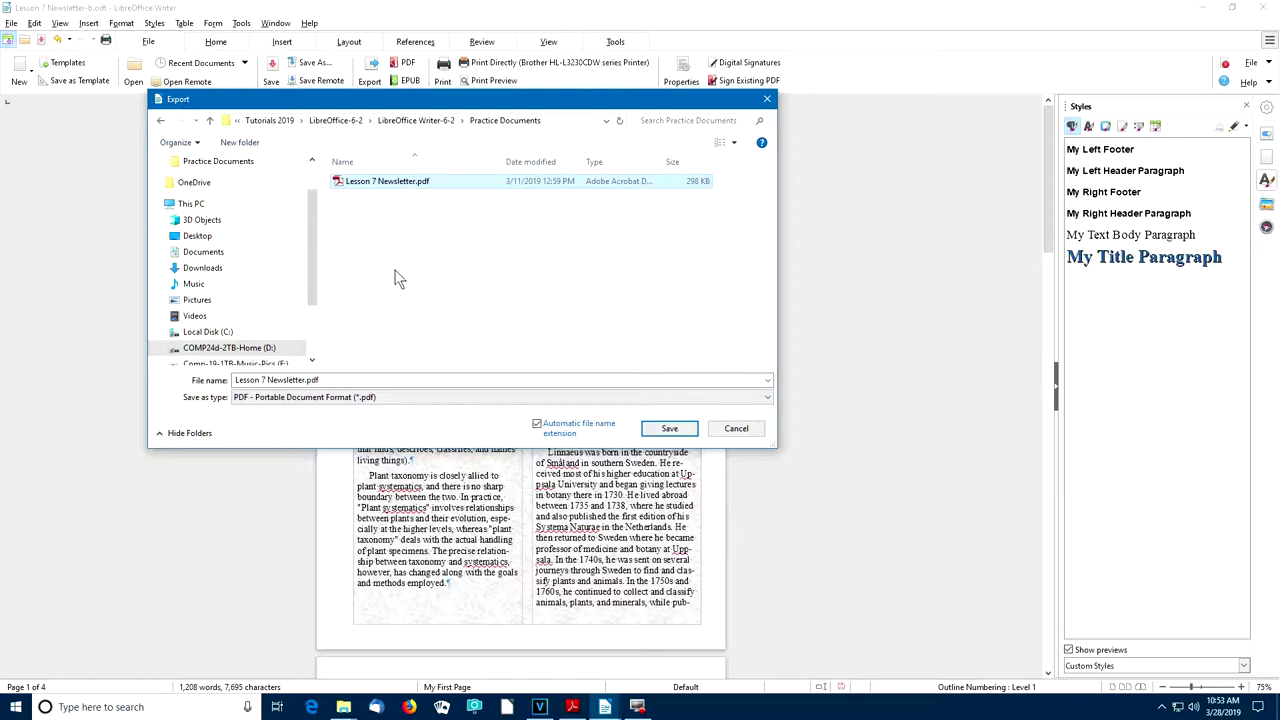
pyautogui.click(669, 429)
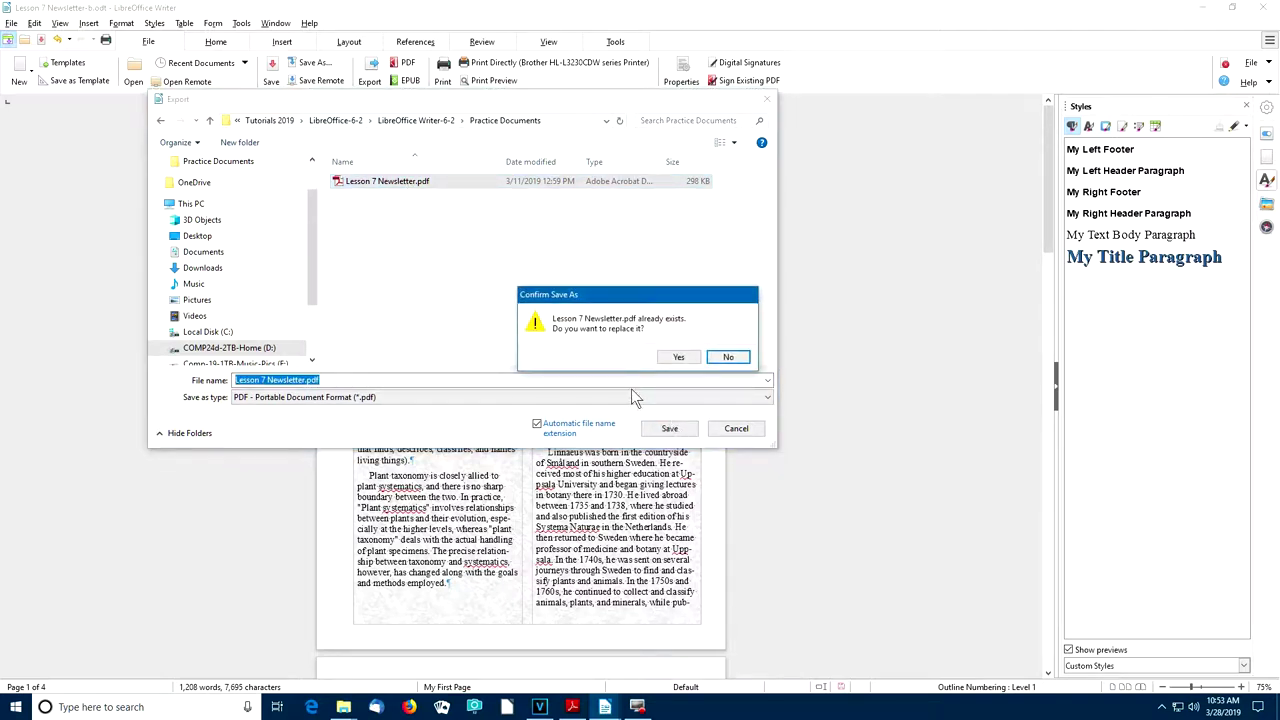
pyautogui.moveTo(648, 294); pyautogui.dragTo(625, 240)
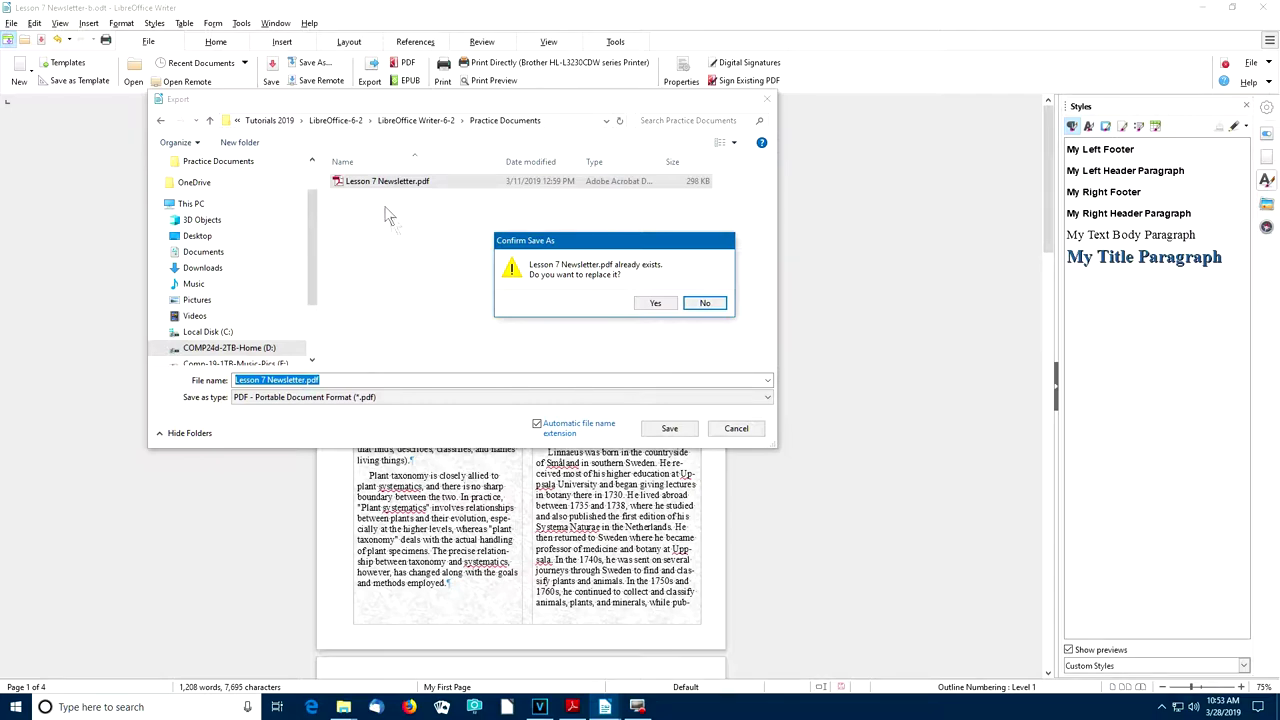
pyautogui.click(656, 304)
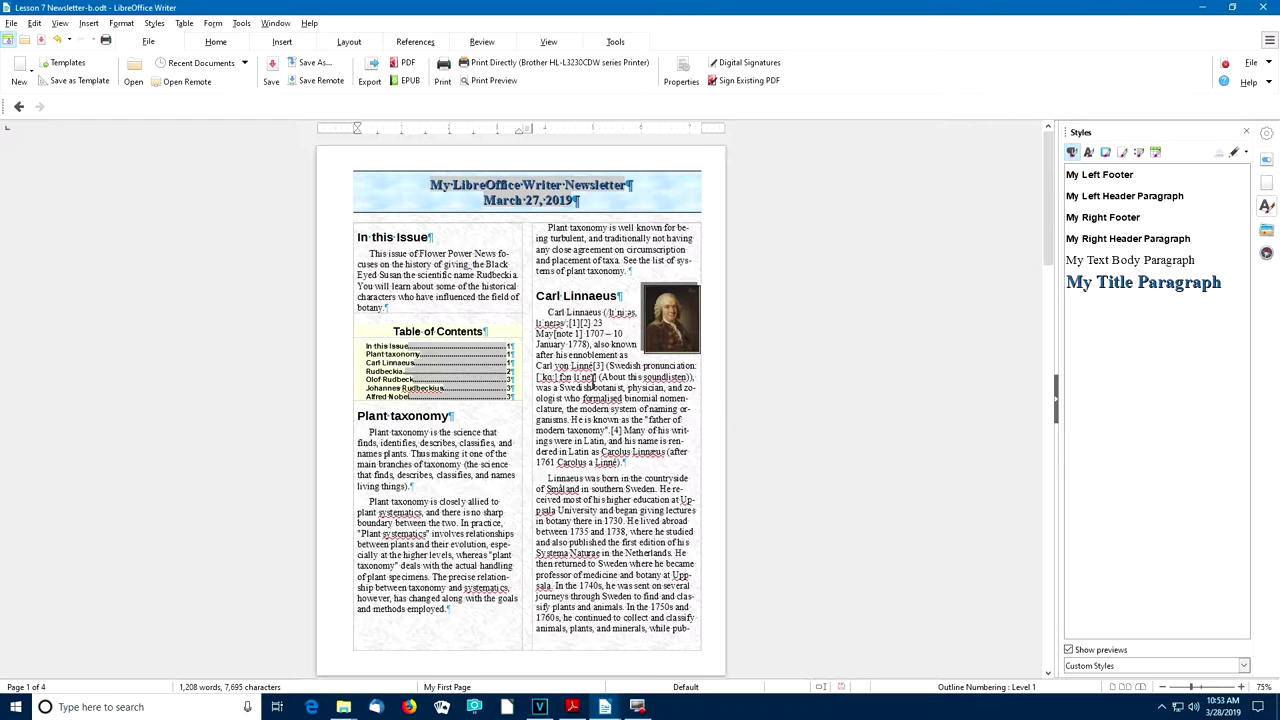
pyautogui.click(12, 23)
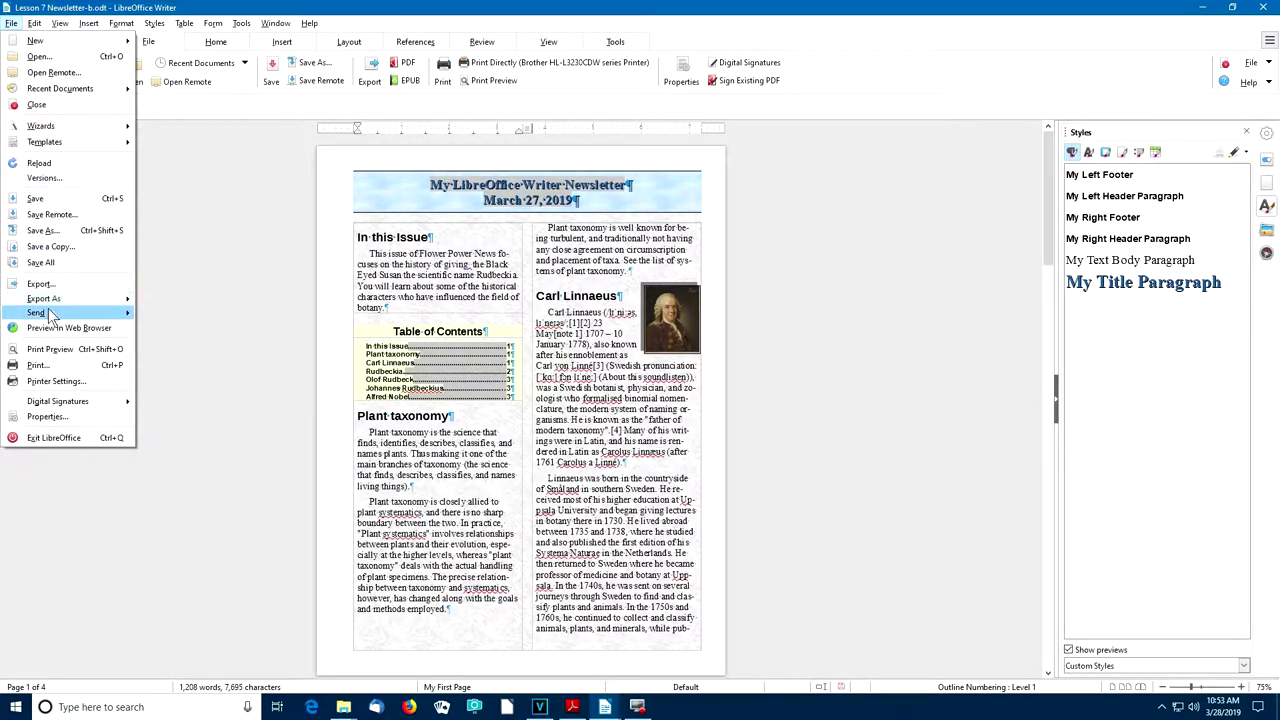
pyautogui.moveTo(52, 316)
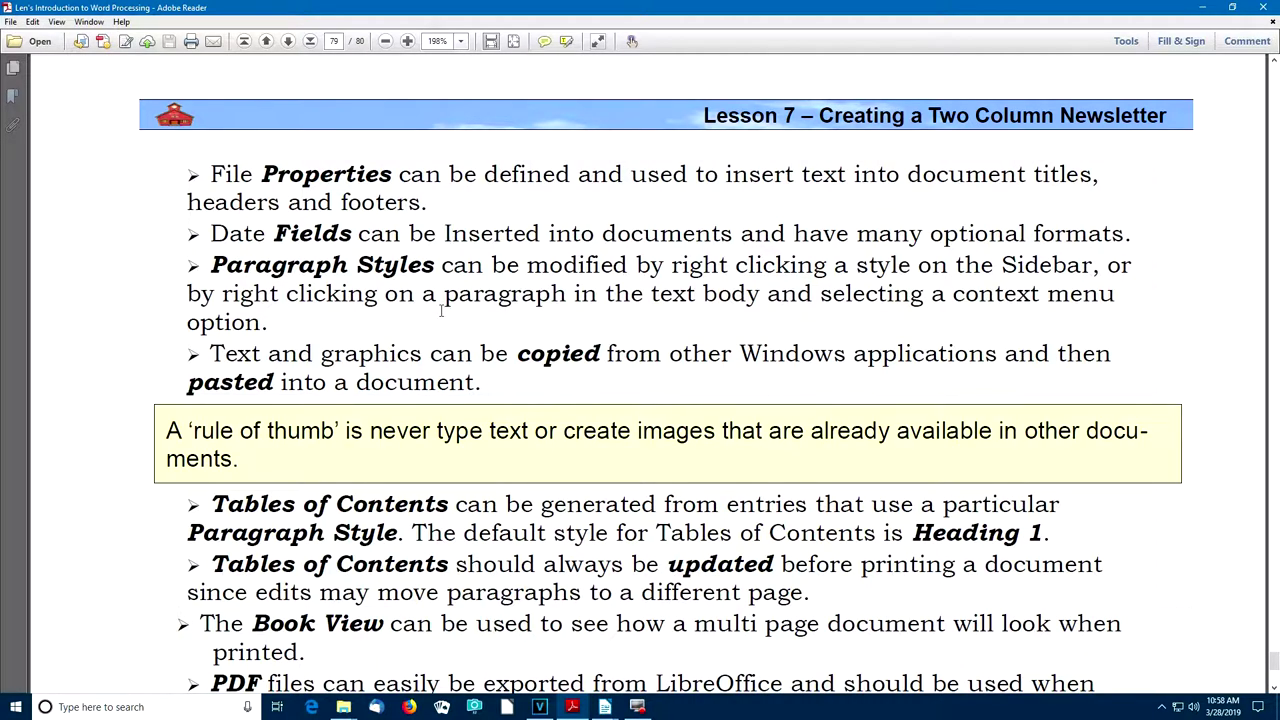
# Read through the Lesson 7 summary points on page 79 of the word processing book in Adobe Reader.
pyautogui.scroll(-1, 440, 311)
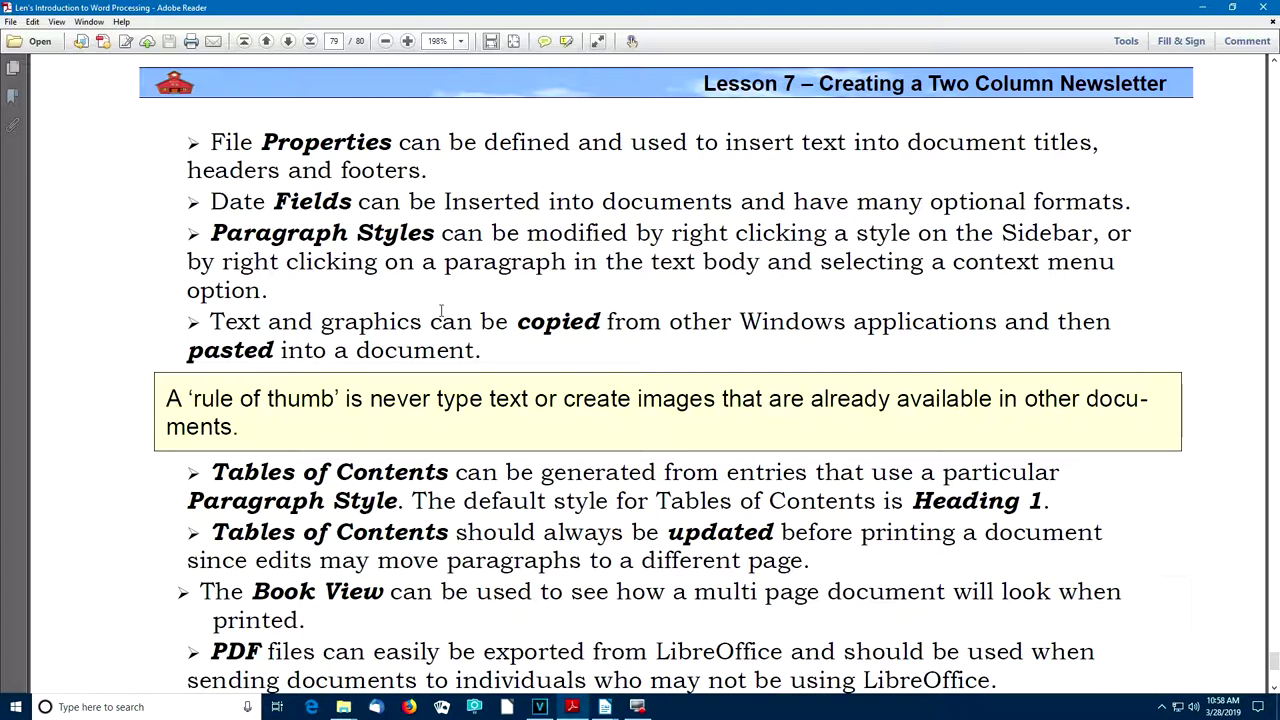
pyautogui.scroll(-5, 440, 311)
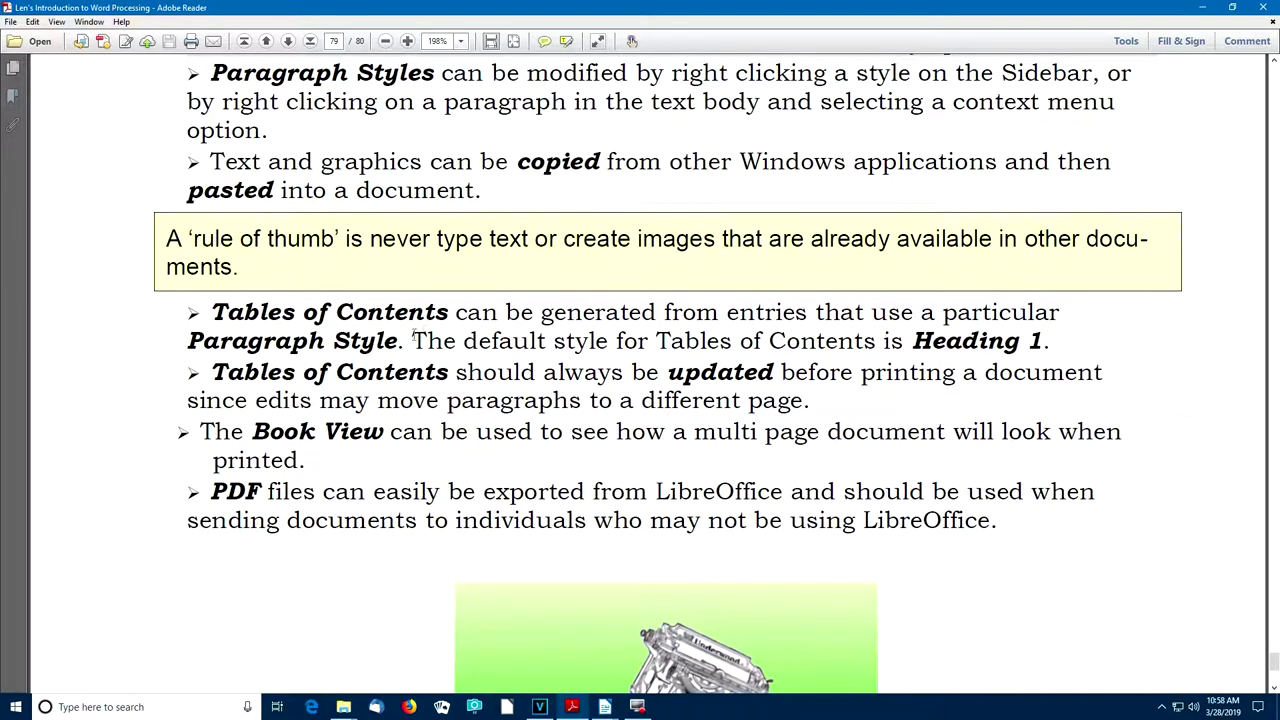